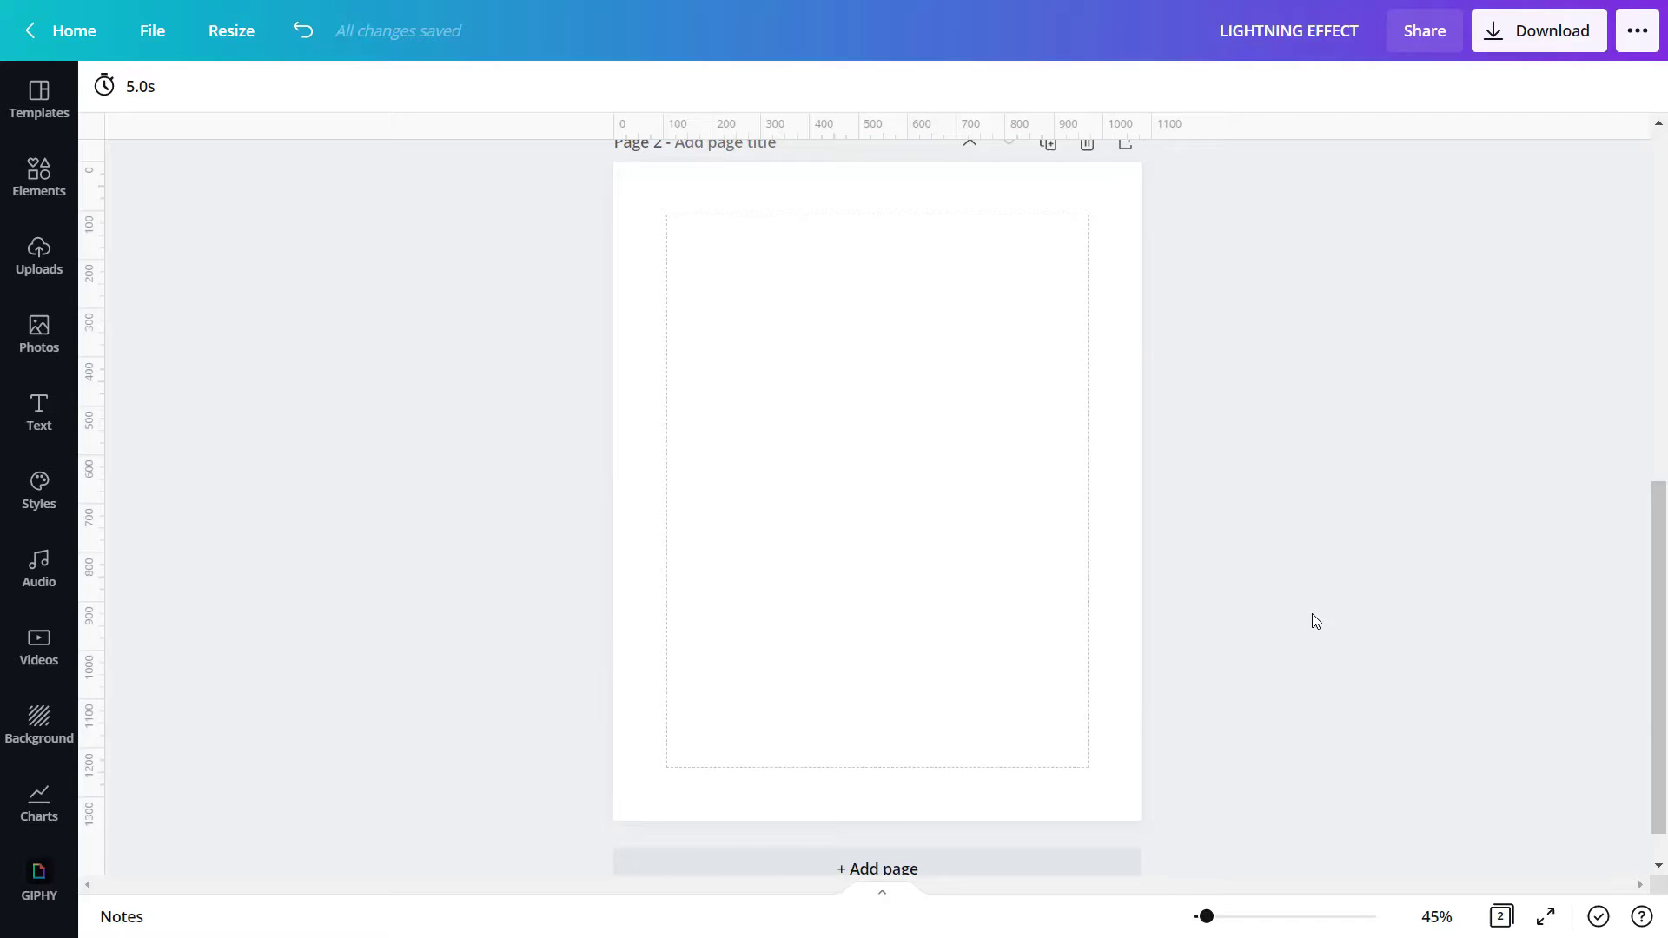
Step: Add the uploaded photo of the man holding a trident to the blank page 2
{"action": "left_click", "coordinate": [34, 255]}
{"action": "left_click", "coordinate": [130, 326]}
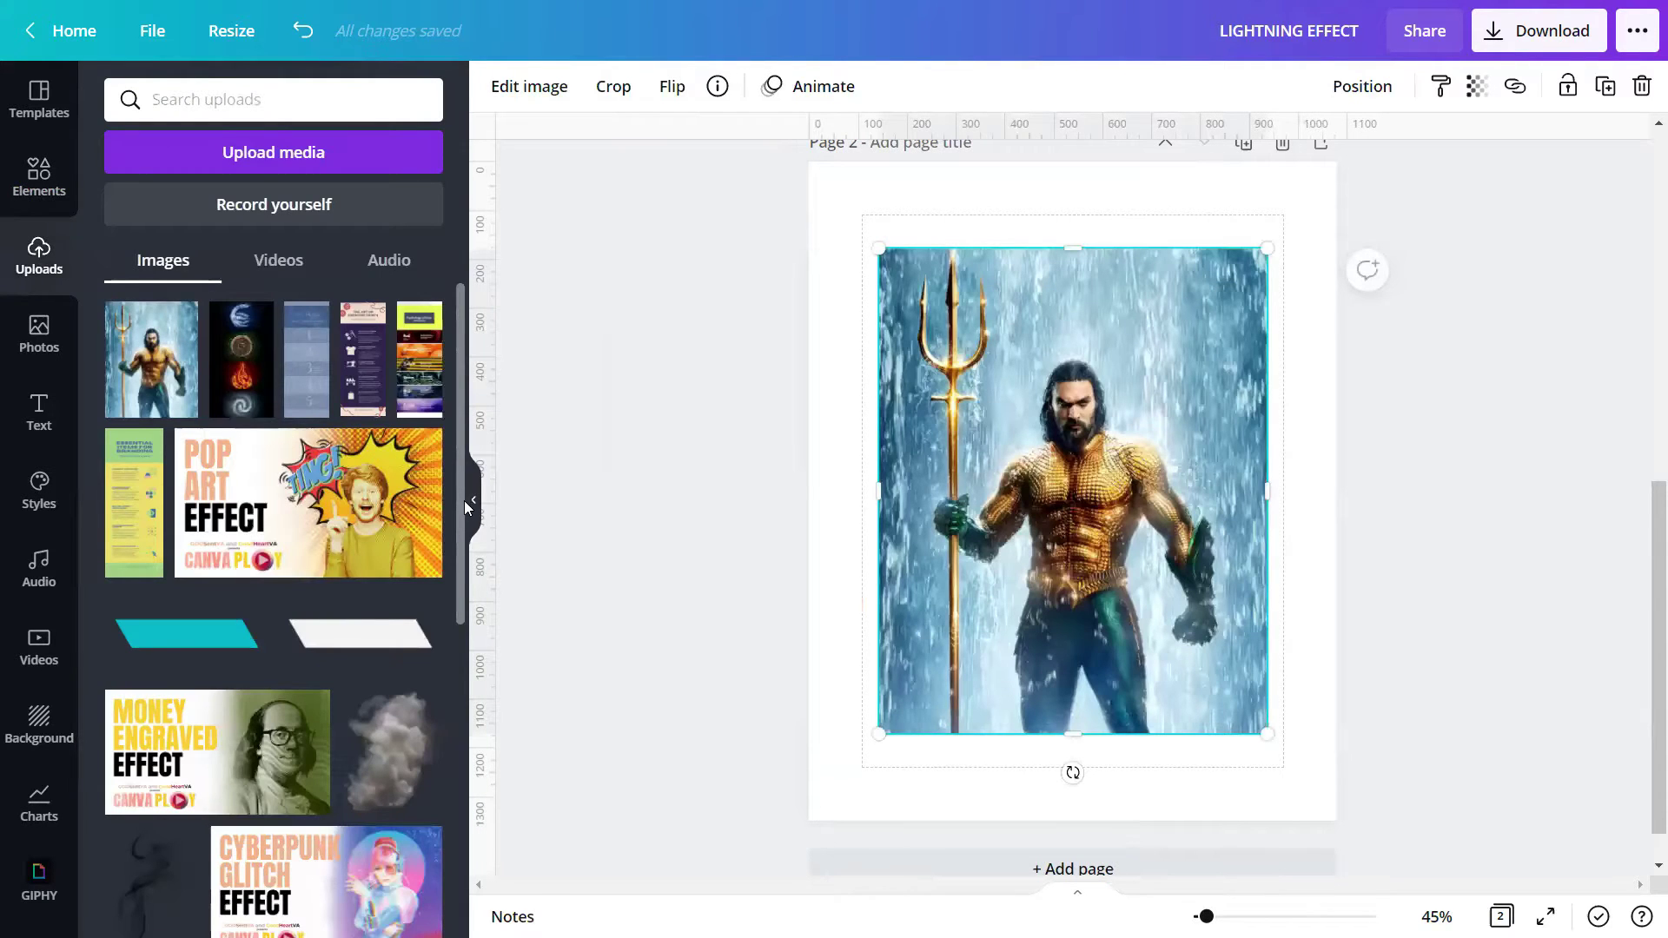
{"action": "left_click", "coordinate": [475, 499]}
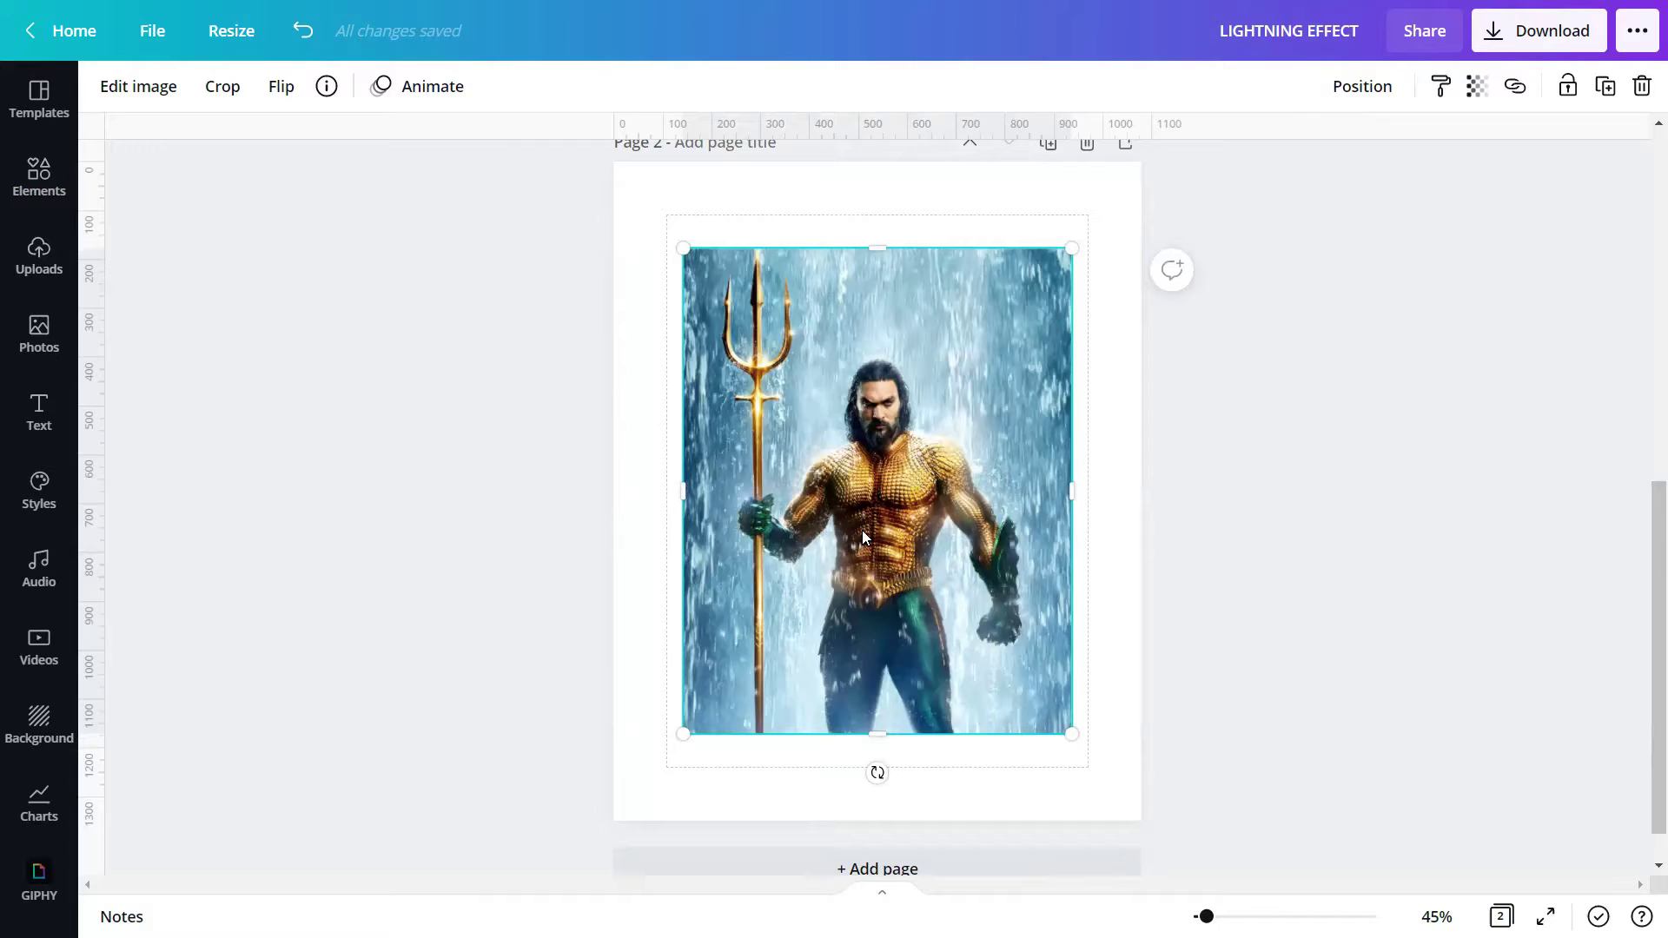
Step: Duplicate the trident photo, set the original as the page background, and move the copy back over the middle of the page
{"action": "left_click", "coordinate": [1605, 86]}
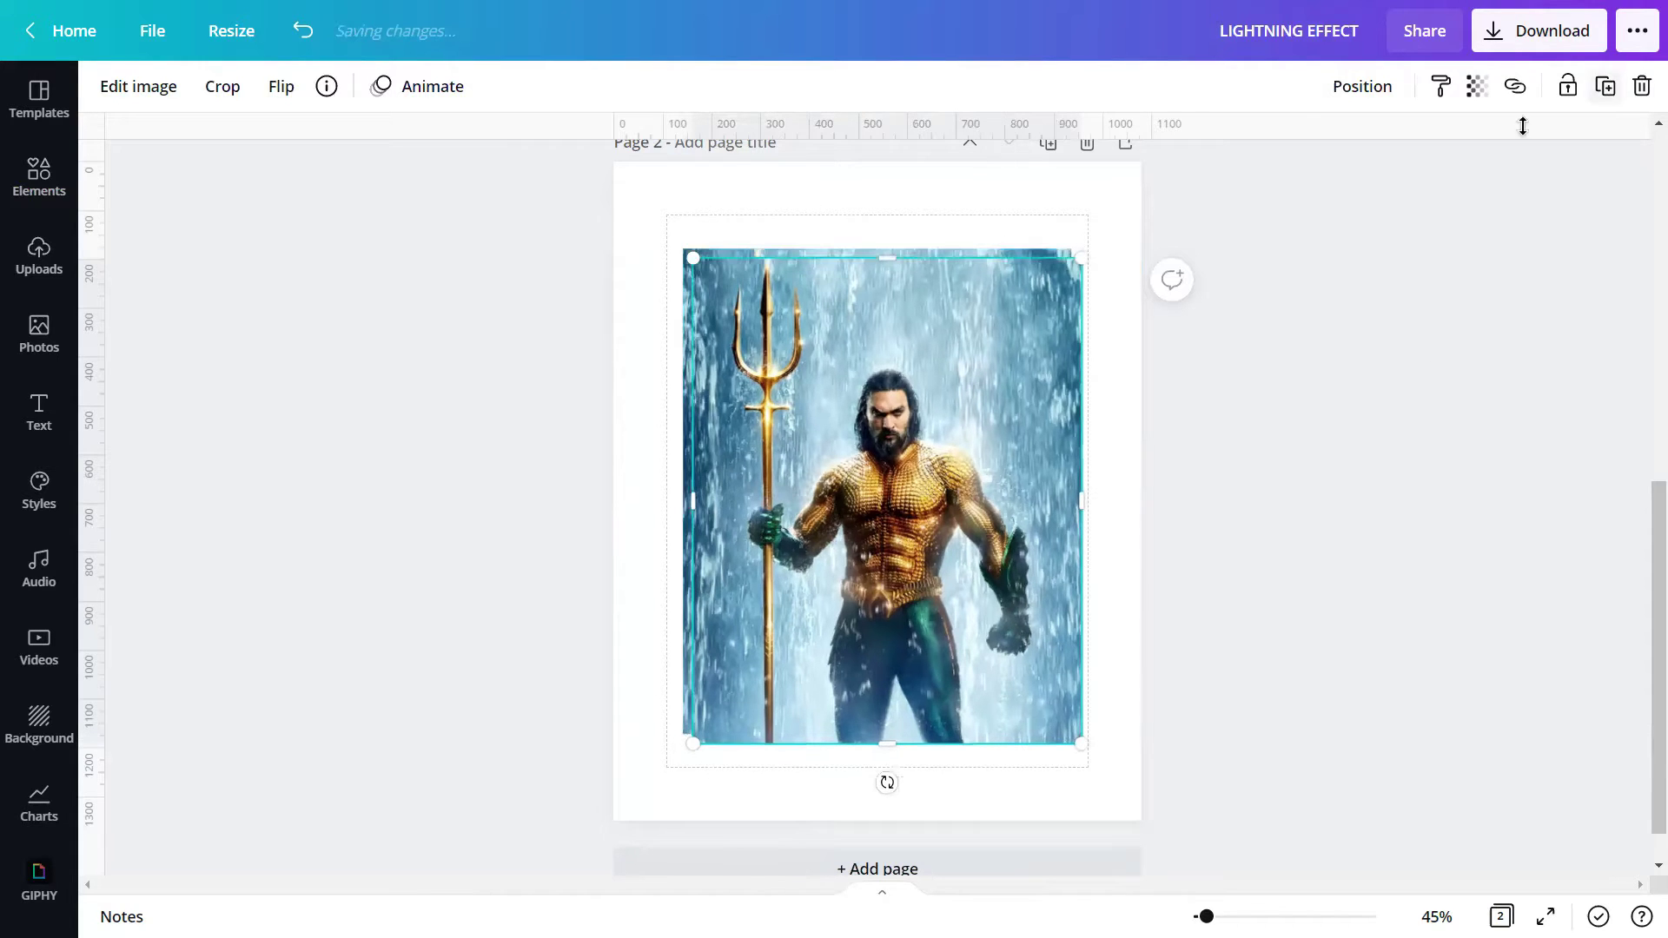
{"action": "left_click_drag", "start_coordinate": [926, 479], "coordinate": [1078, 528]}
{"action": "left_click", "coordinate": [759, 372]}
{"action": "right_click", "coordinate": [759, 372]}
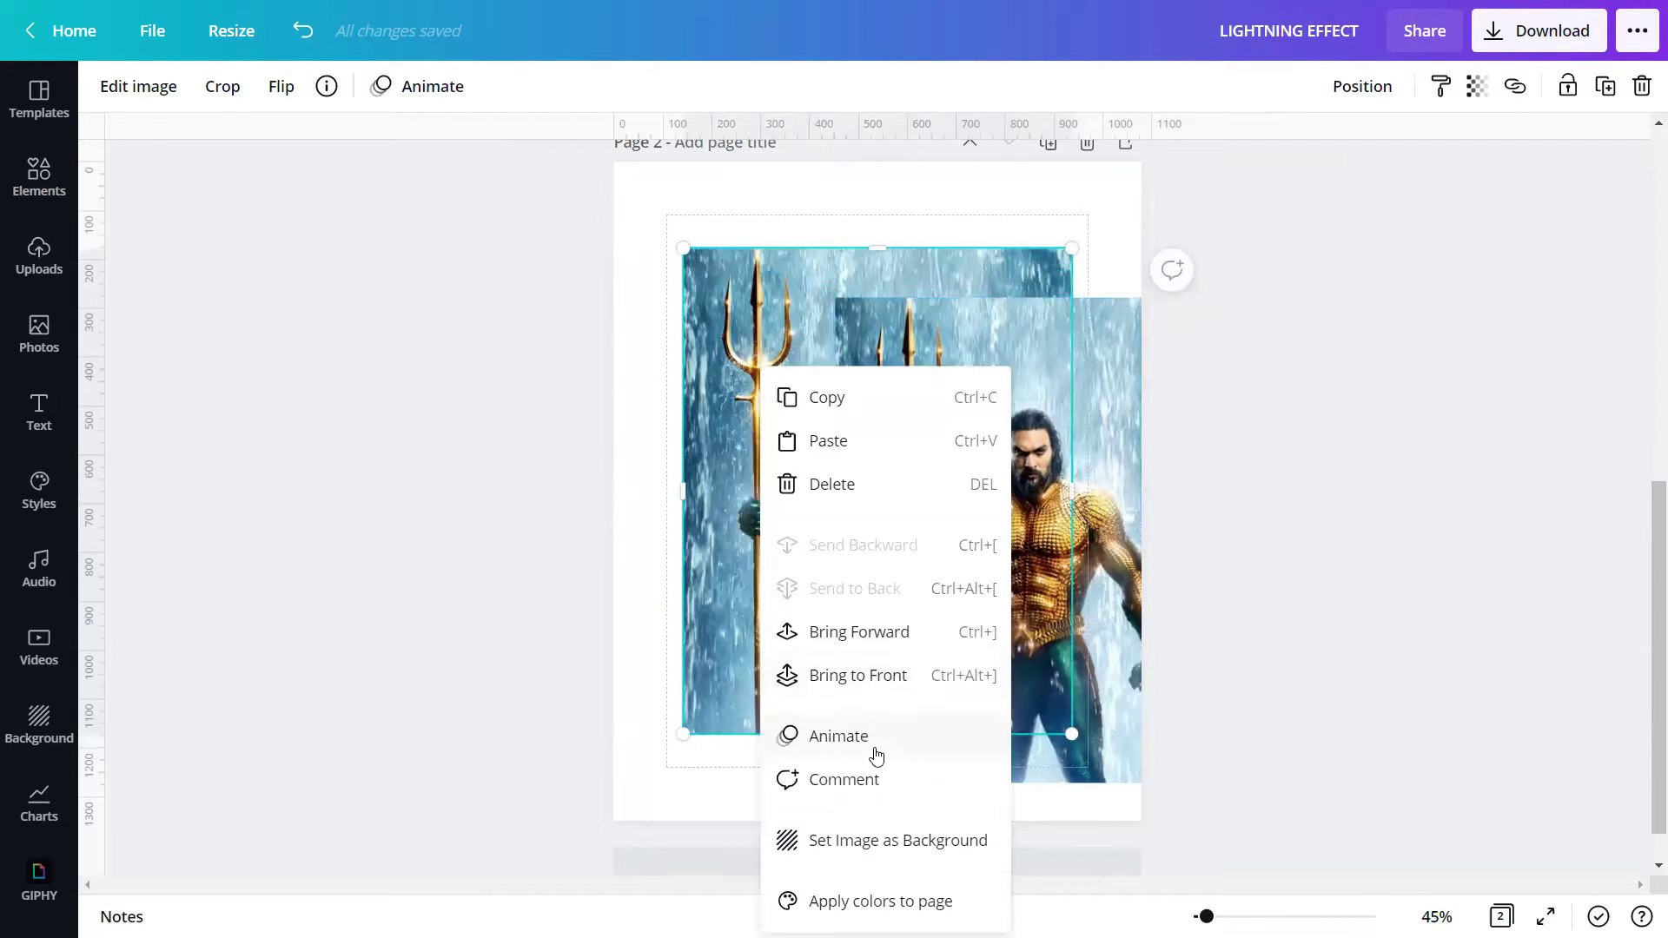
{"action": "left_click", "coordinate": [877, 840]}
{"action": "left_click_drag", "start_coordinate": [1016, 563], "coordinate": [873, 559]}
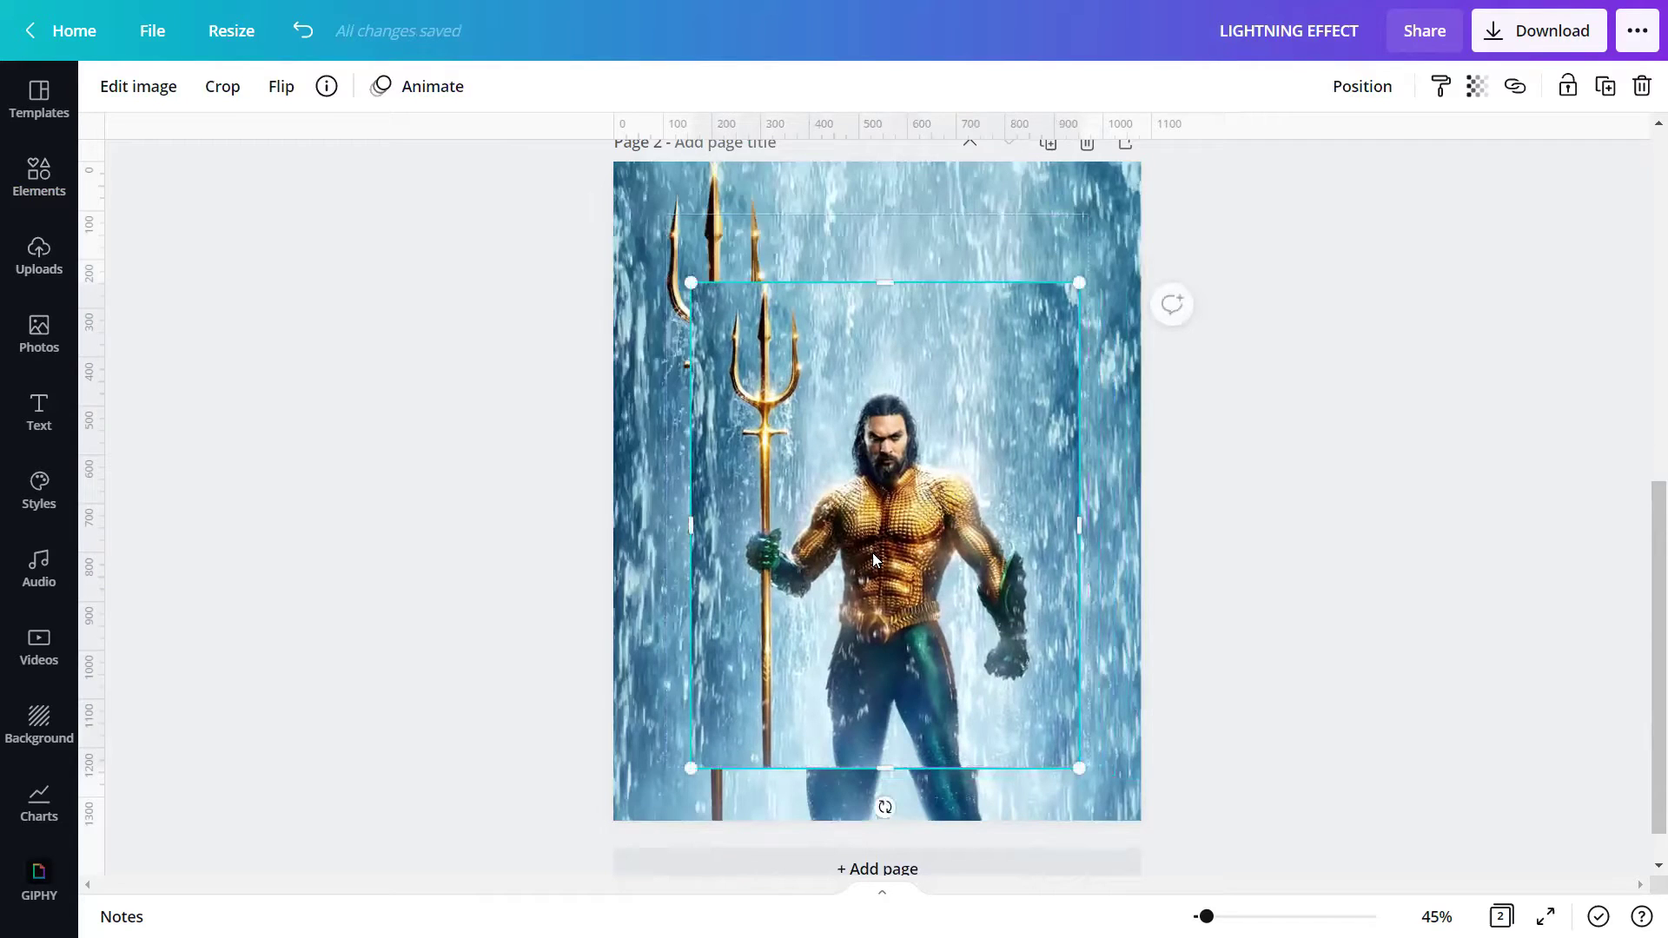
Step: Remove the background from the smaller copy of the trident photo with Background Remover
{"action": "left_click", "coordinate": [135, 86]}
{"action": "left_click", "coordinate": [240, 409]}
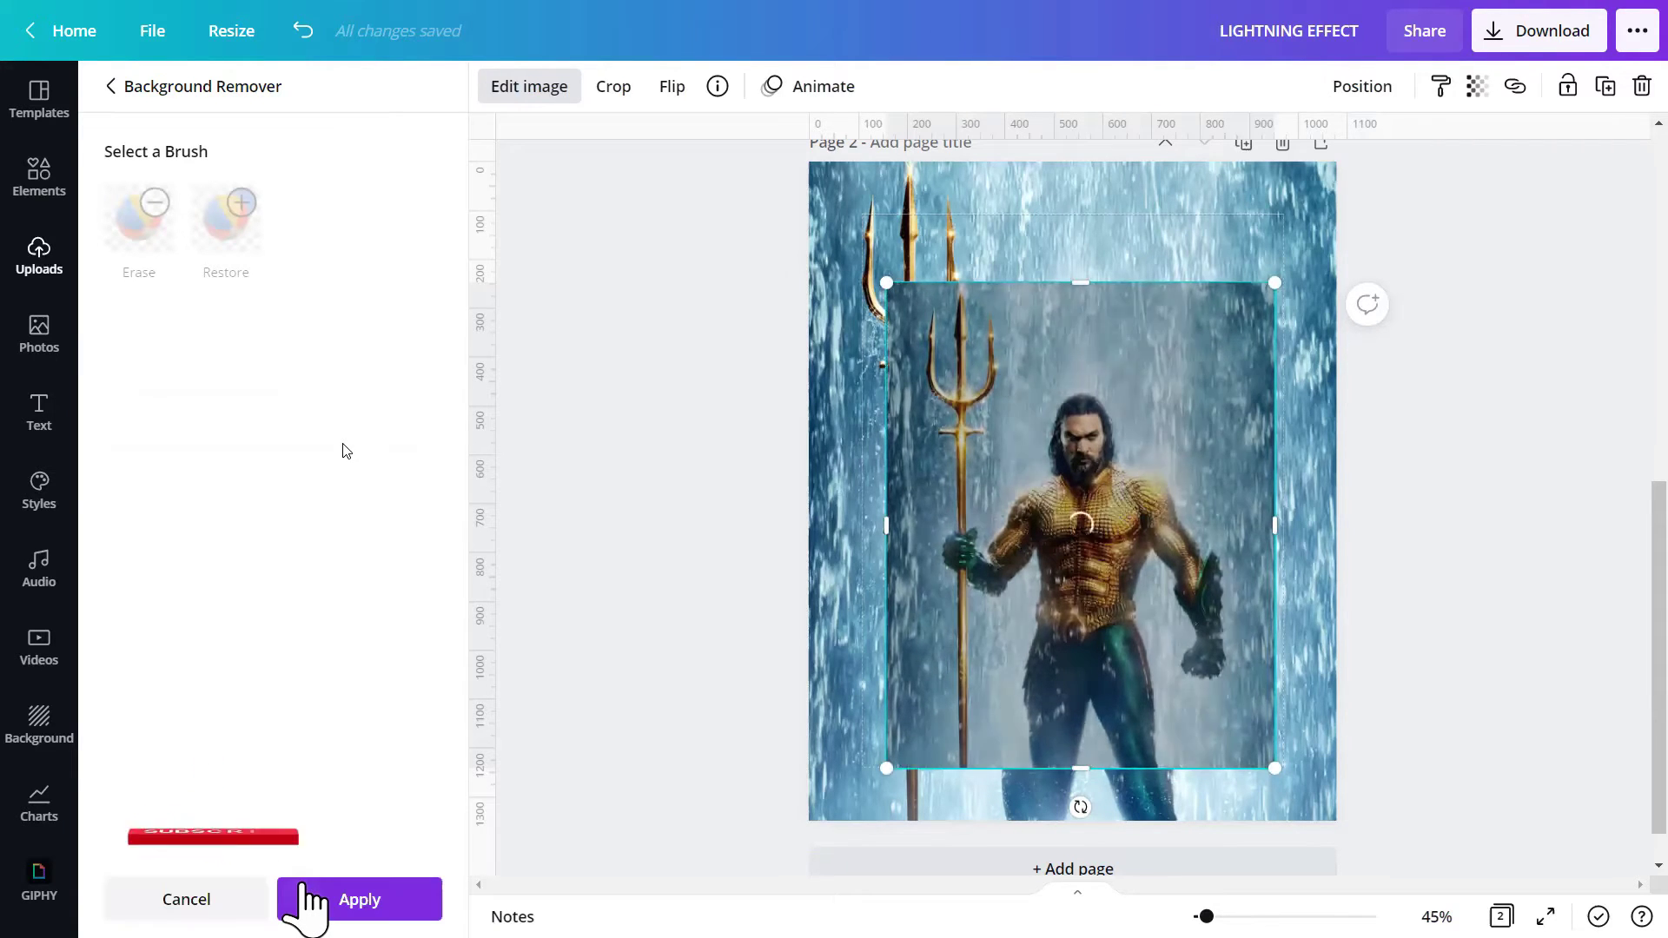
{"action": "left_click", "coordinate": [380, 905]}
{"action": "left_click", "coordinate": [617, 574]}
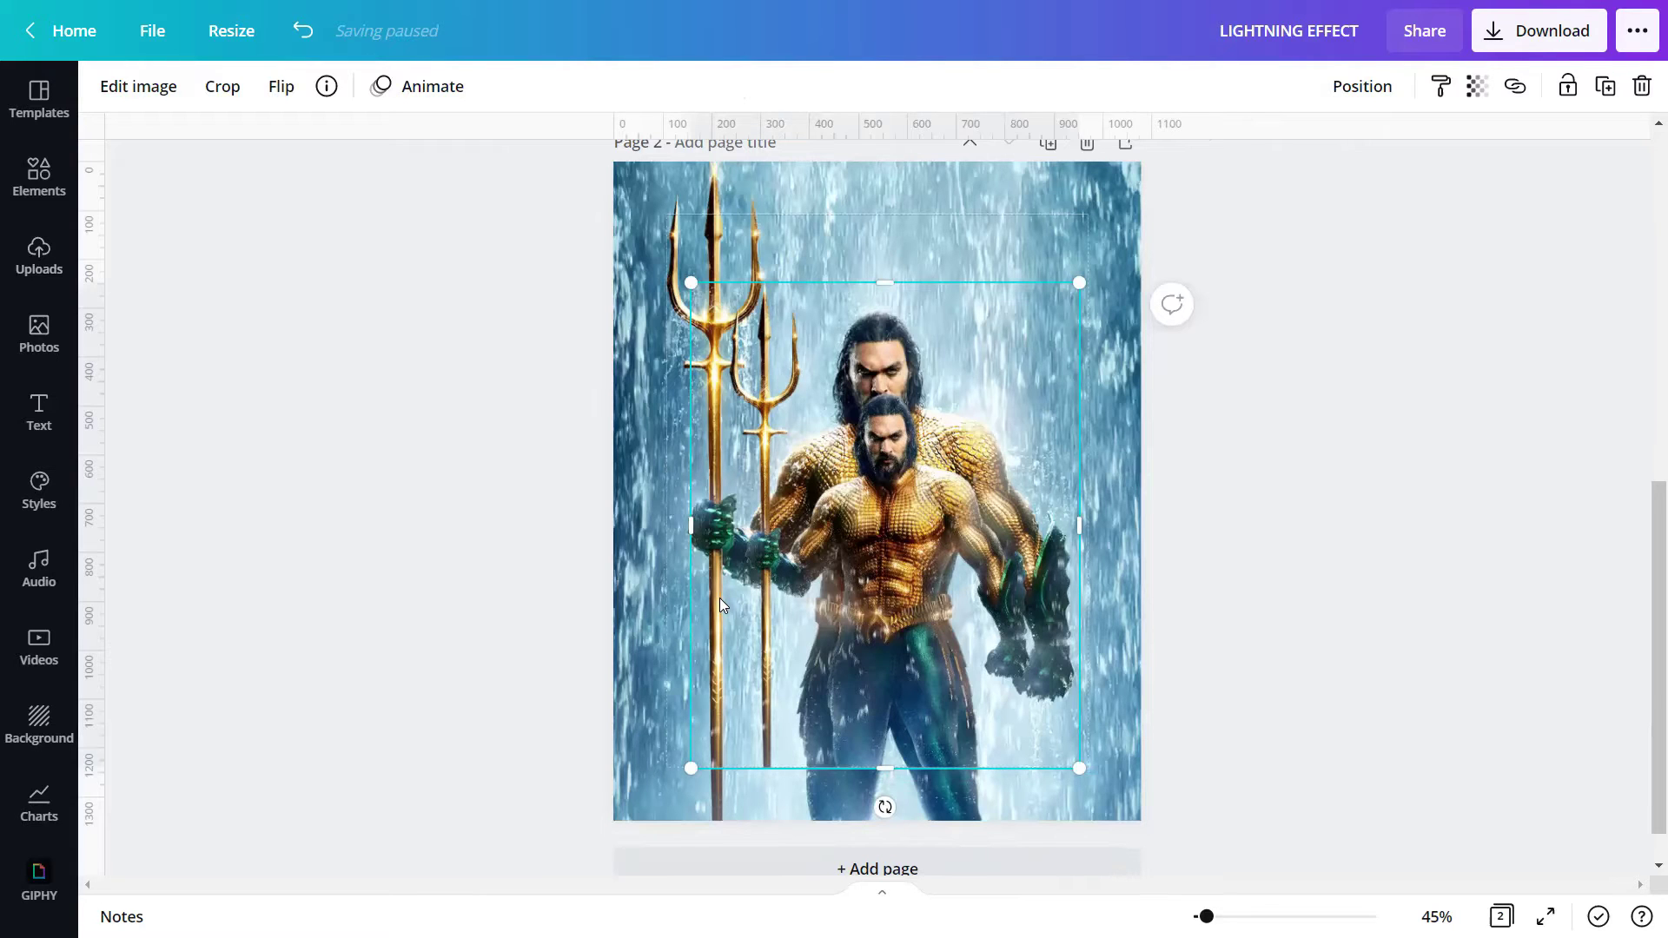
Step: Enlarge the cutout to fill the page so it lines up exactly with the background figure, and lock it
{"action": "left_click_drag", "start_coordinate": [690, 768], "coordinate": [650, 816]}
{"action": "left_click_drag", "start_coordinate": [1080, 278], "coordinate": [1184, 159]}
{"action": "left_click_drag", "start_coordinate": [904, 394], "coordinate": [885, 393]}
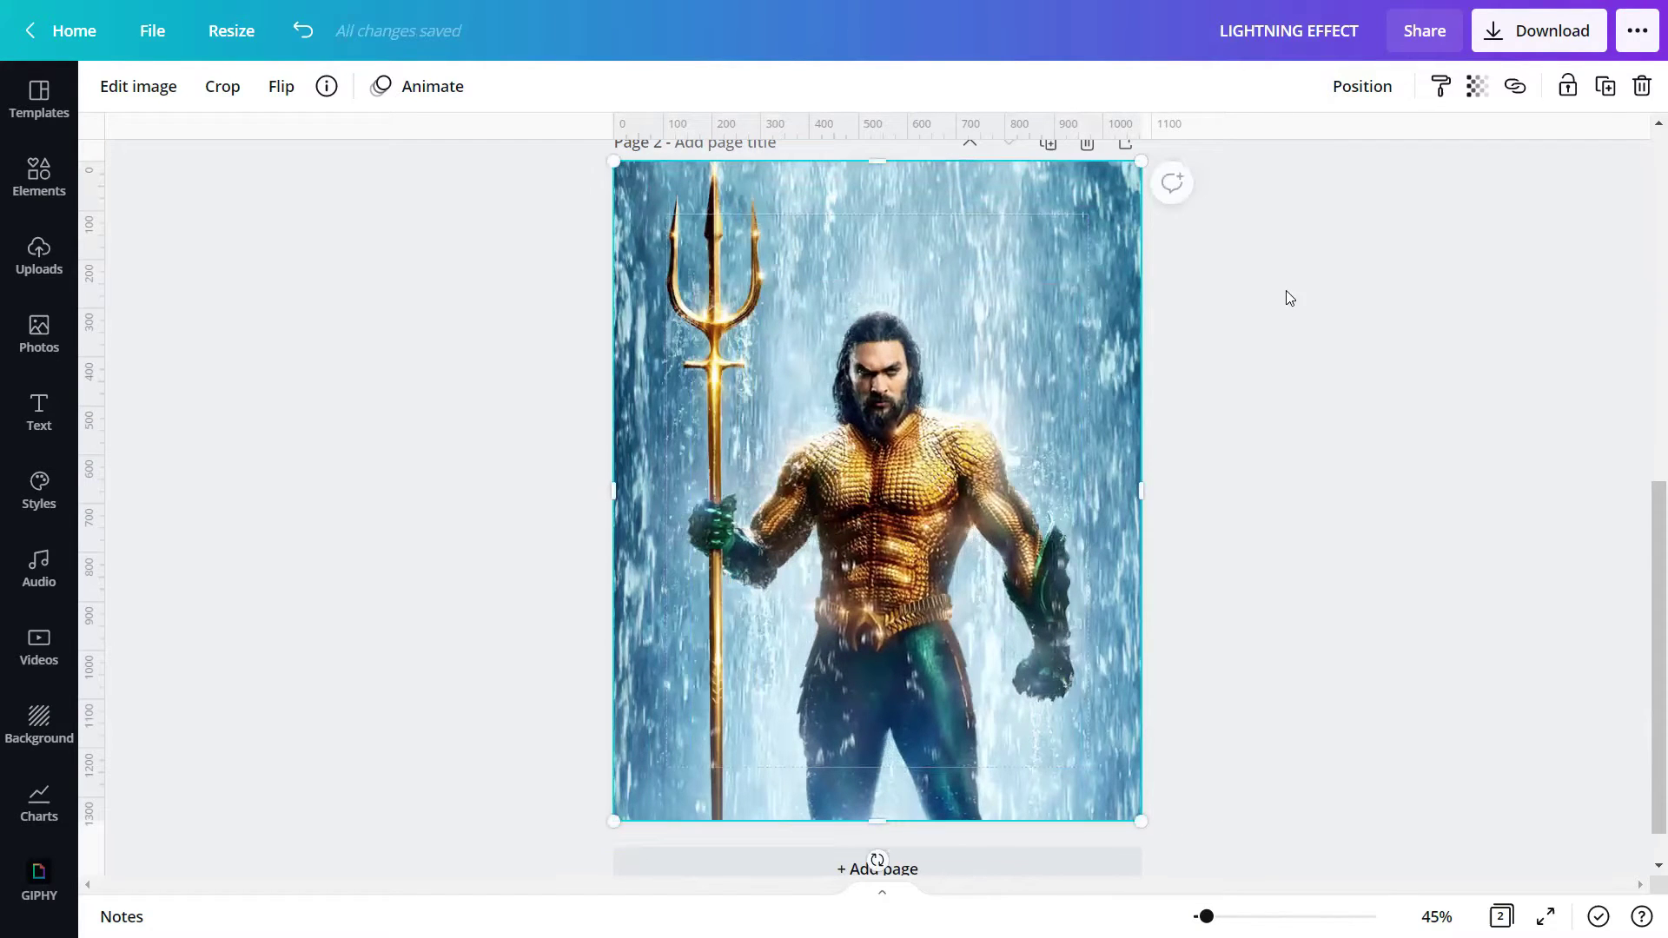
{"action": "left_click", "coordinate": [1567, 86]}
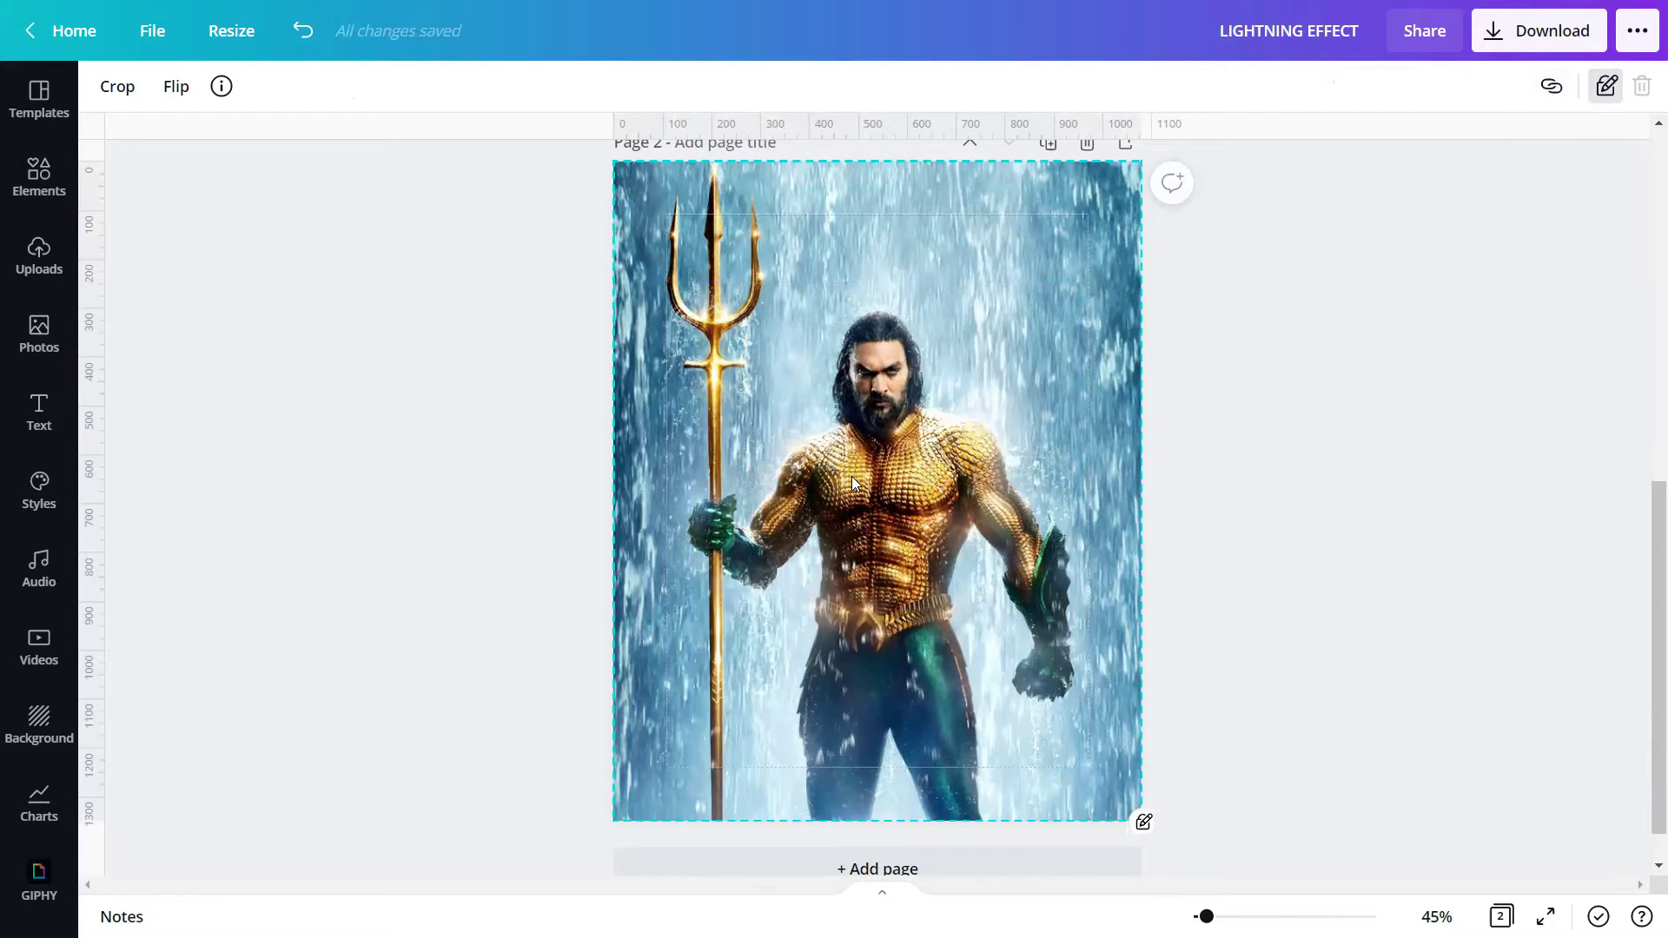
Step: Search the elements for "ELECTROSTATIC LIGHTNING" and add the thin, realistic branching lightning graphic to the page
{"action": "left_click", "coordinate": [35, 180]}
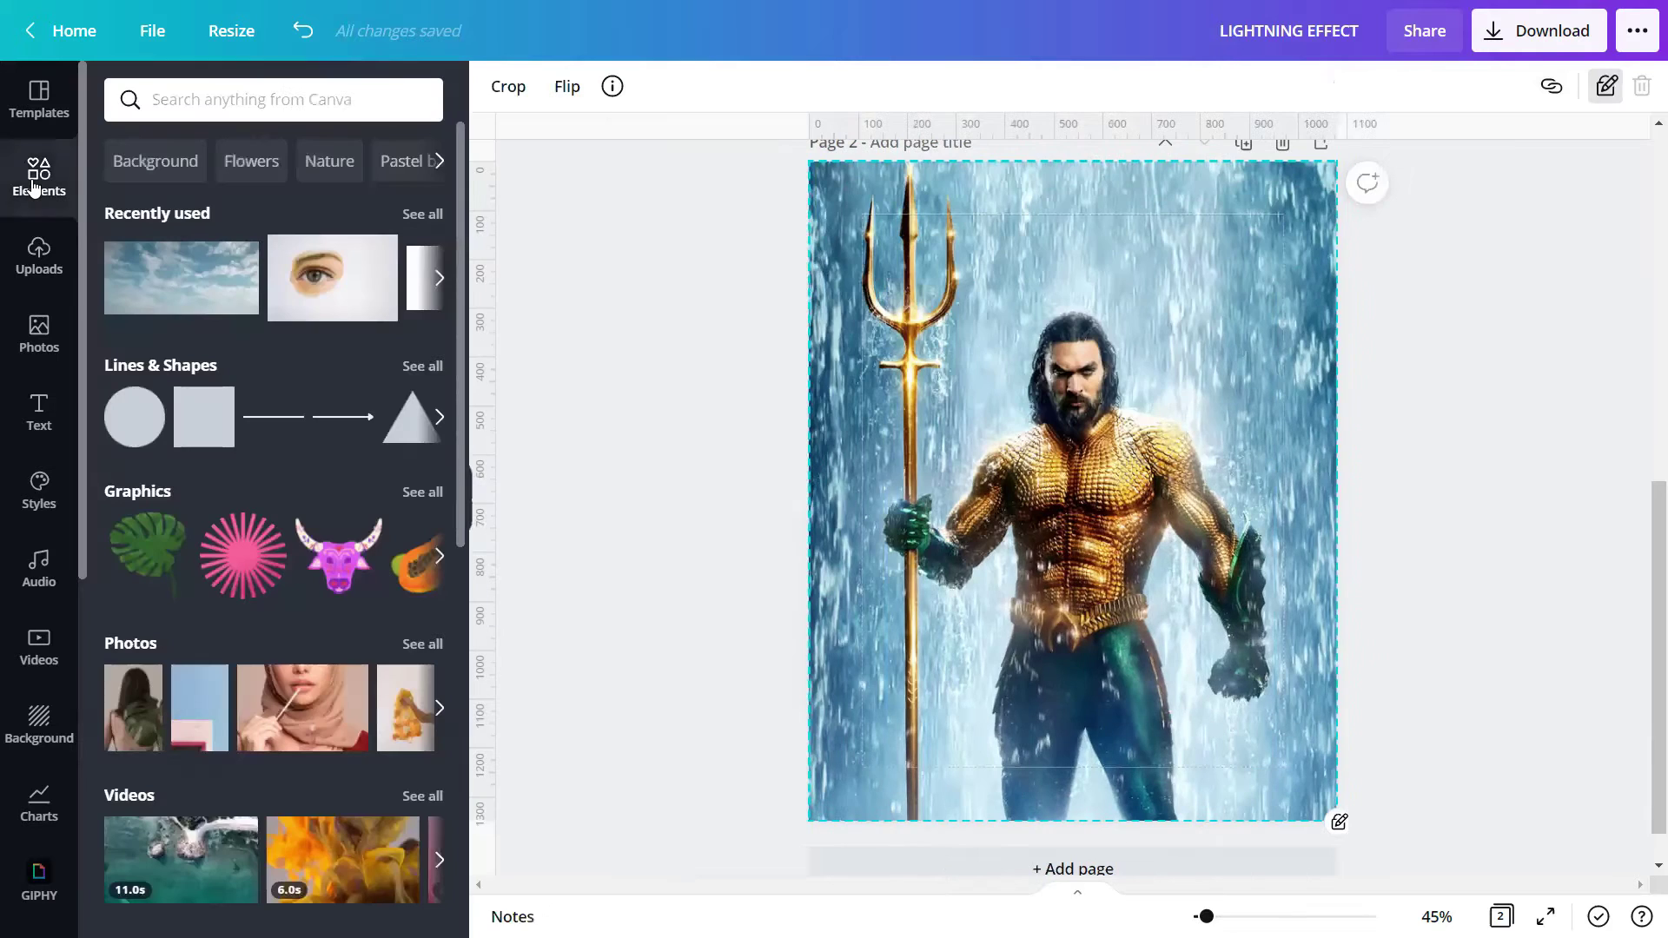
{"action": "left_click", "coordinate": [163, 99]}
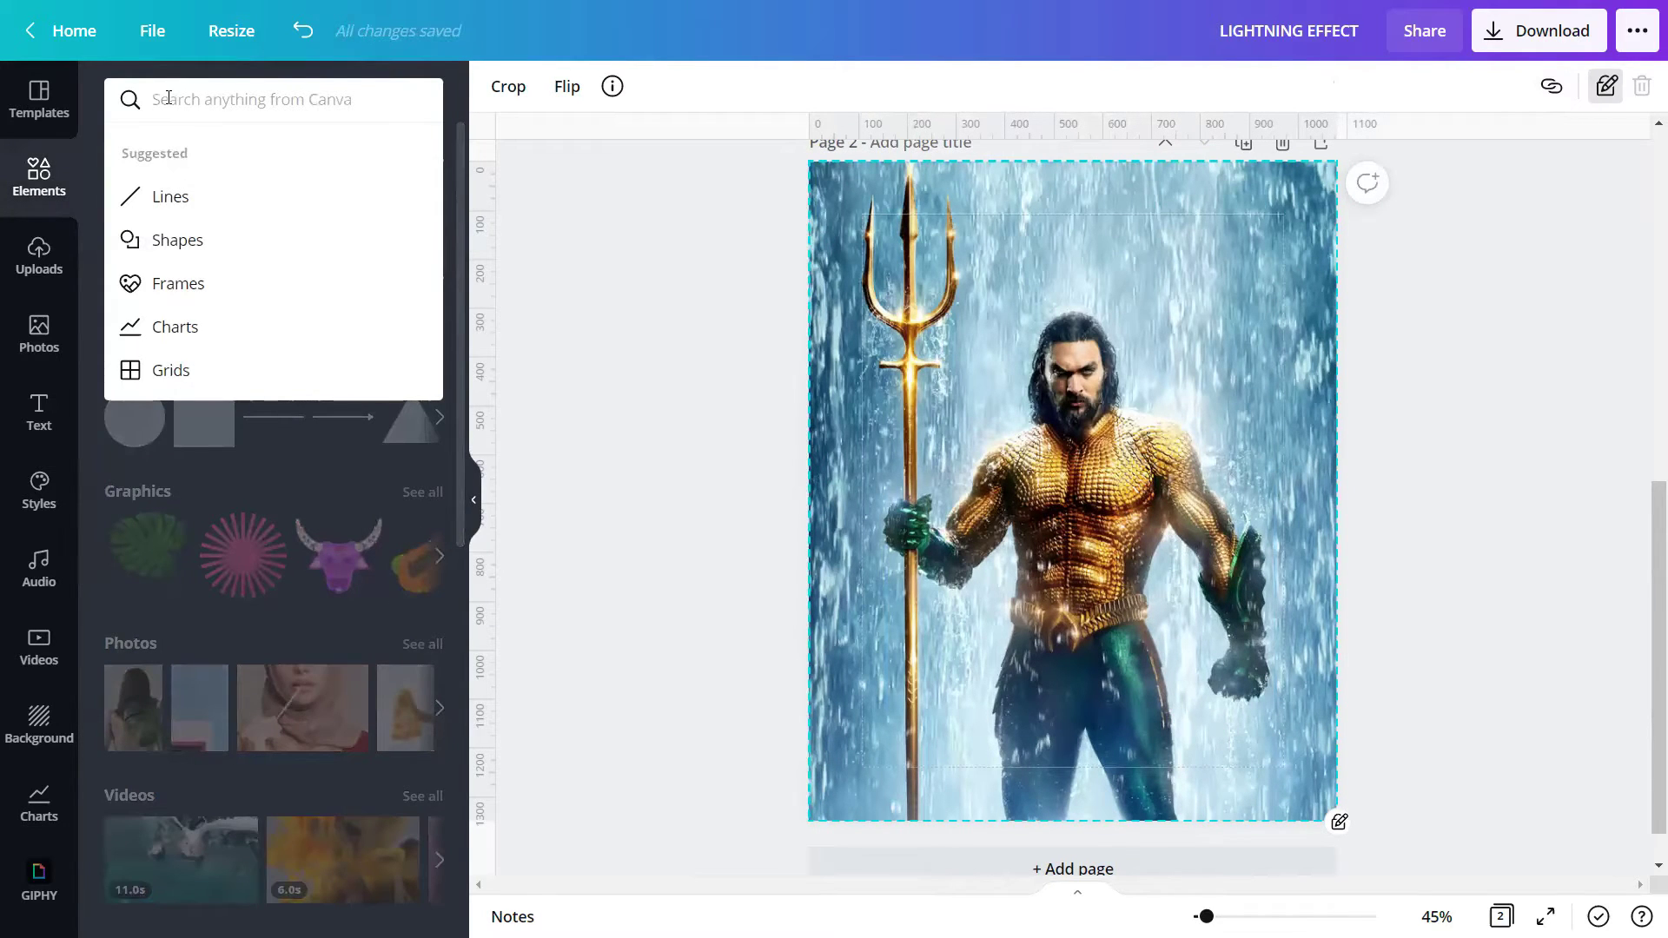
{"action": "type", "text": "ELECT"}
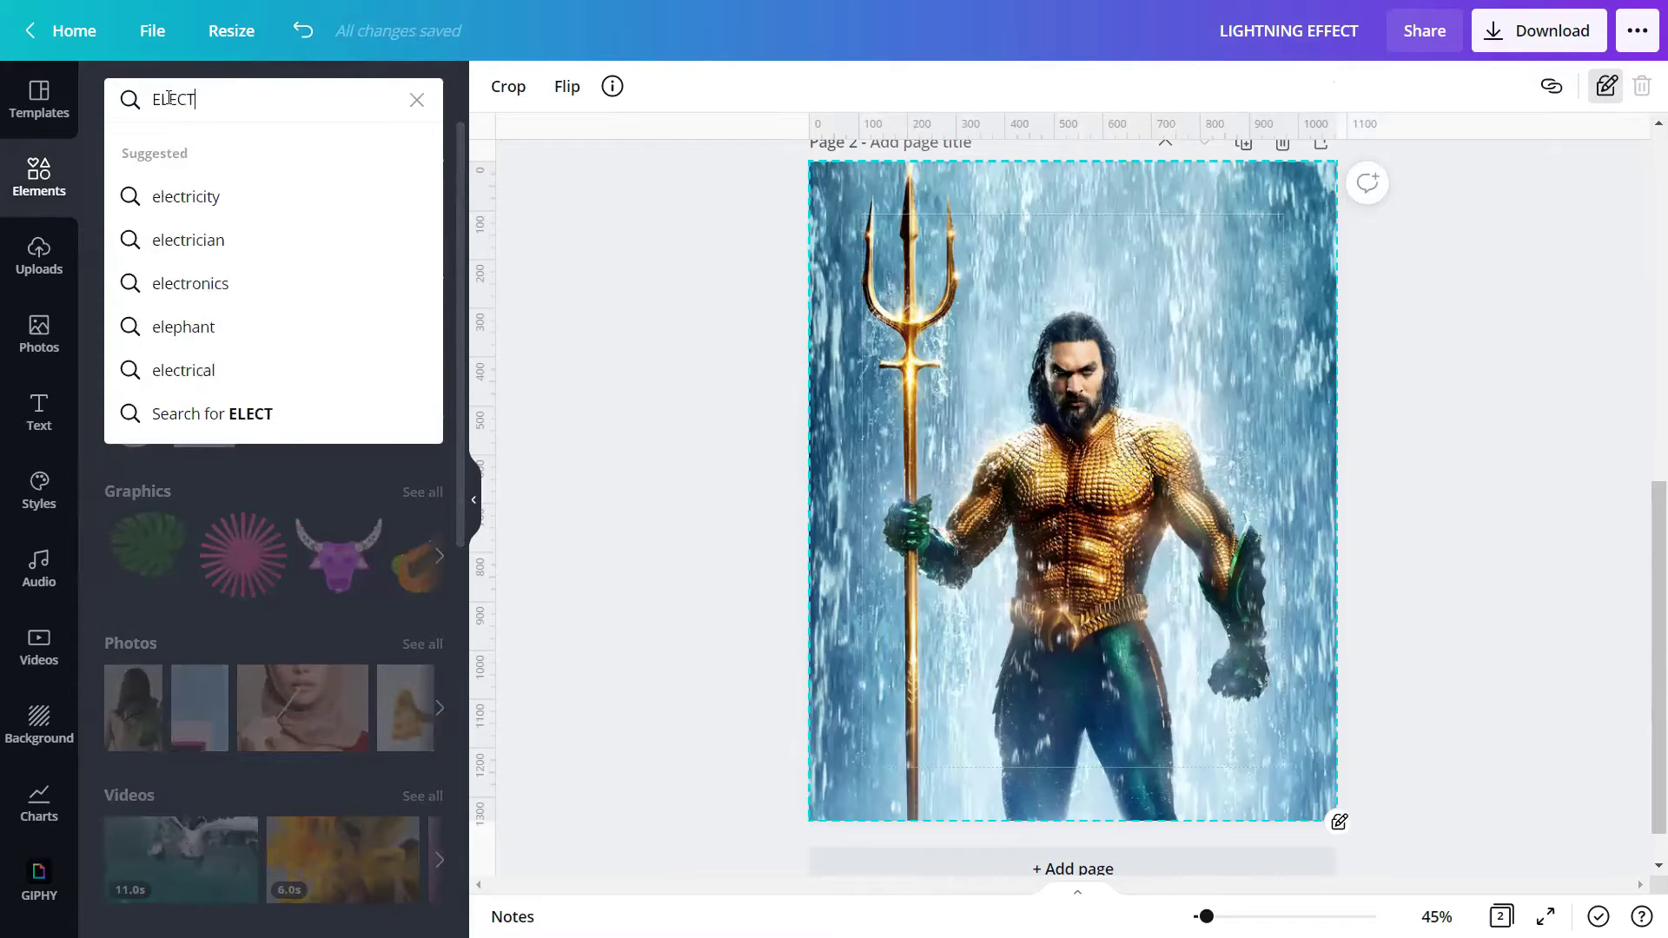
{"action": "type", "text": "ROSTATIC LIGHTNING"}
{"action": "key", "text": "Return"}
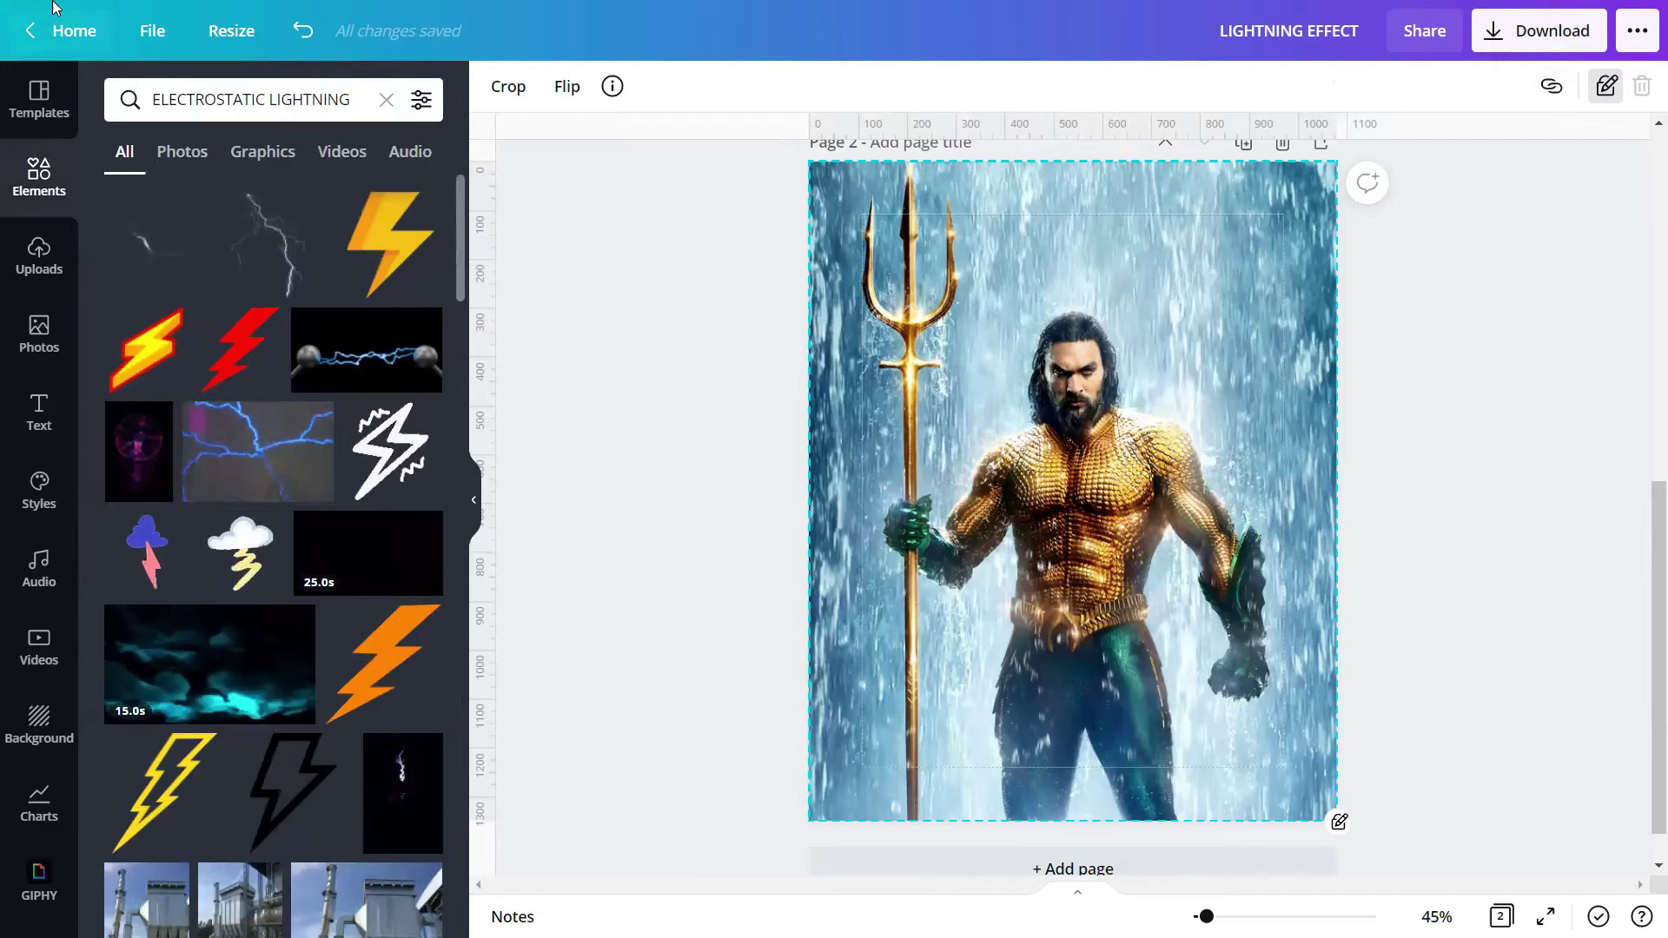
{"action": "left_click", "coordinate": [254, 164]}
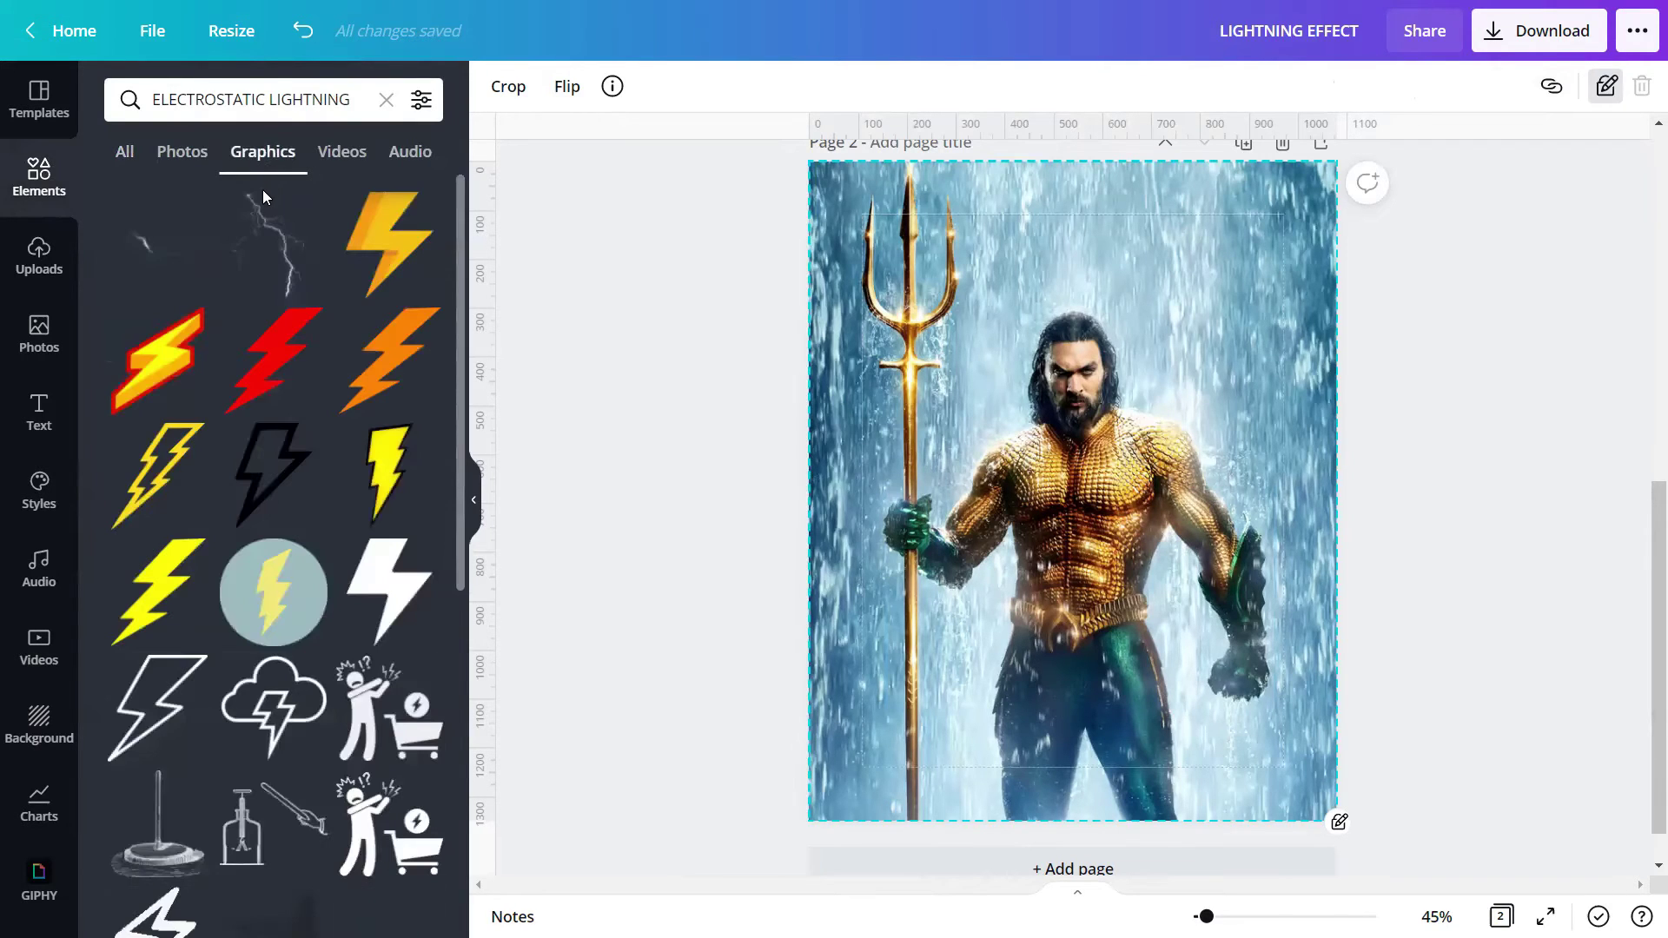
{"action": "left_click", "coordinate": [266, 256]}
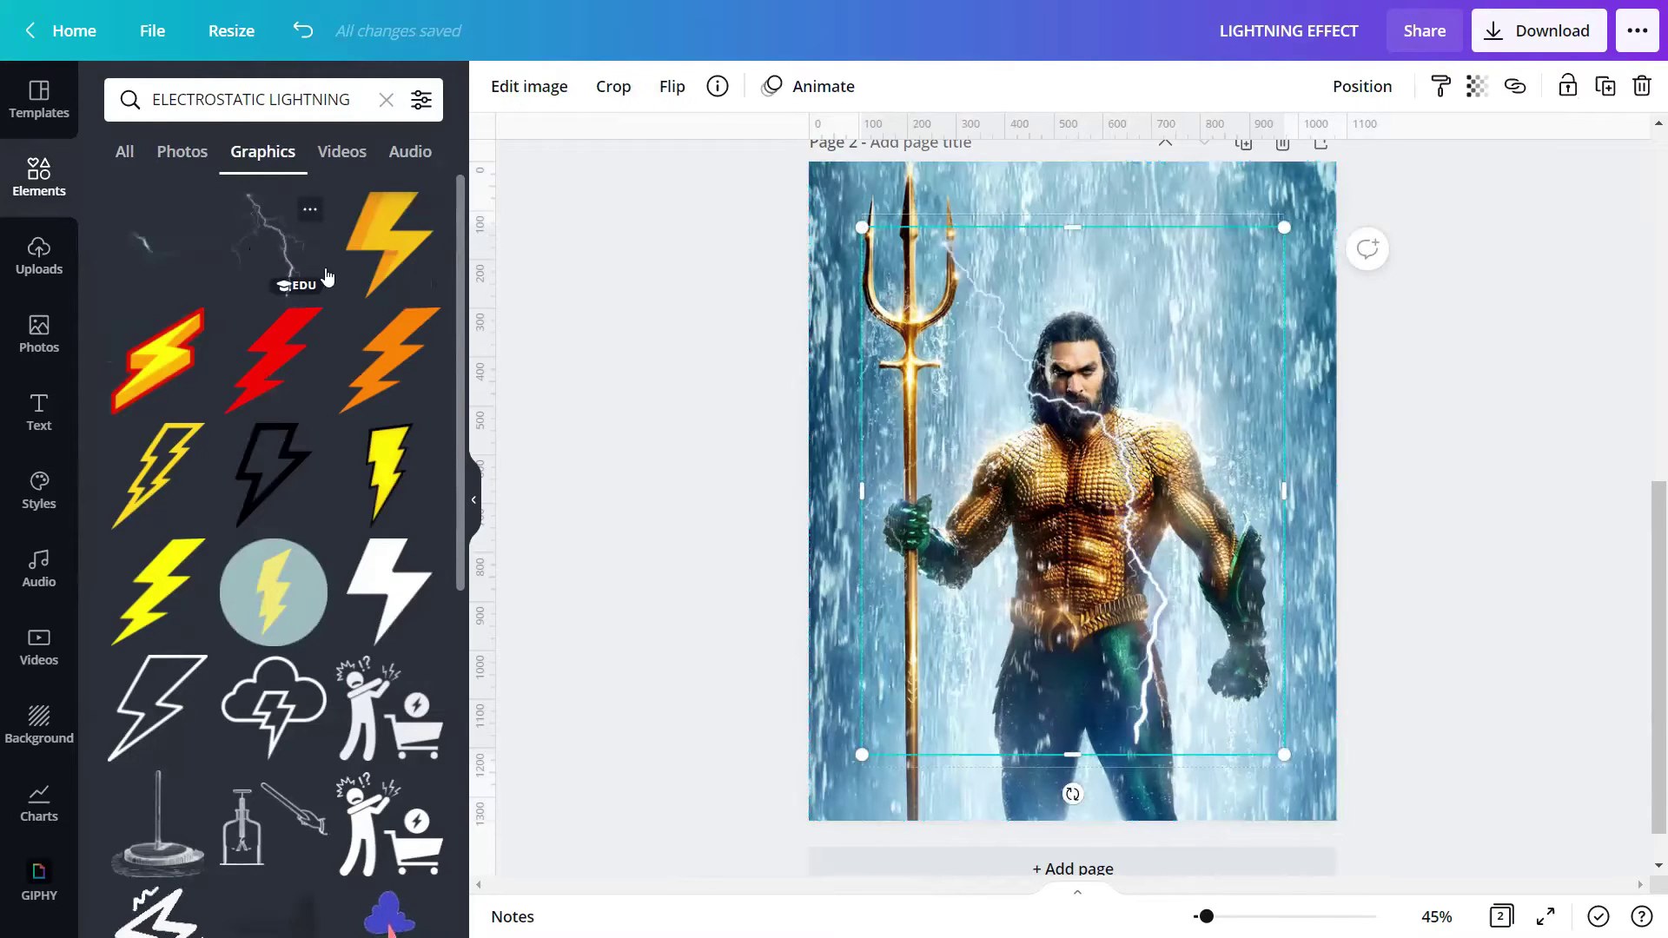
{"action": "left_click", "coordinate": [533, 515]}
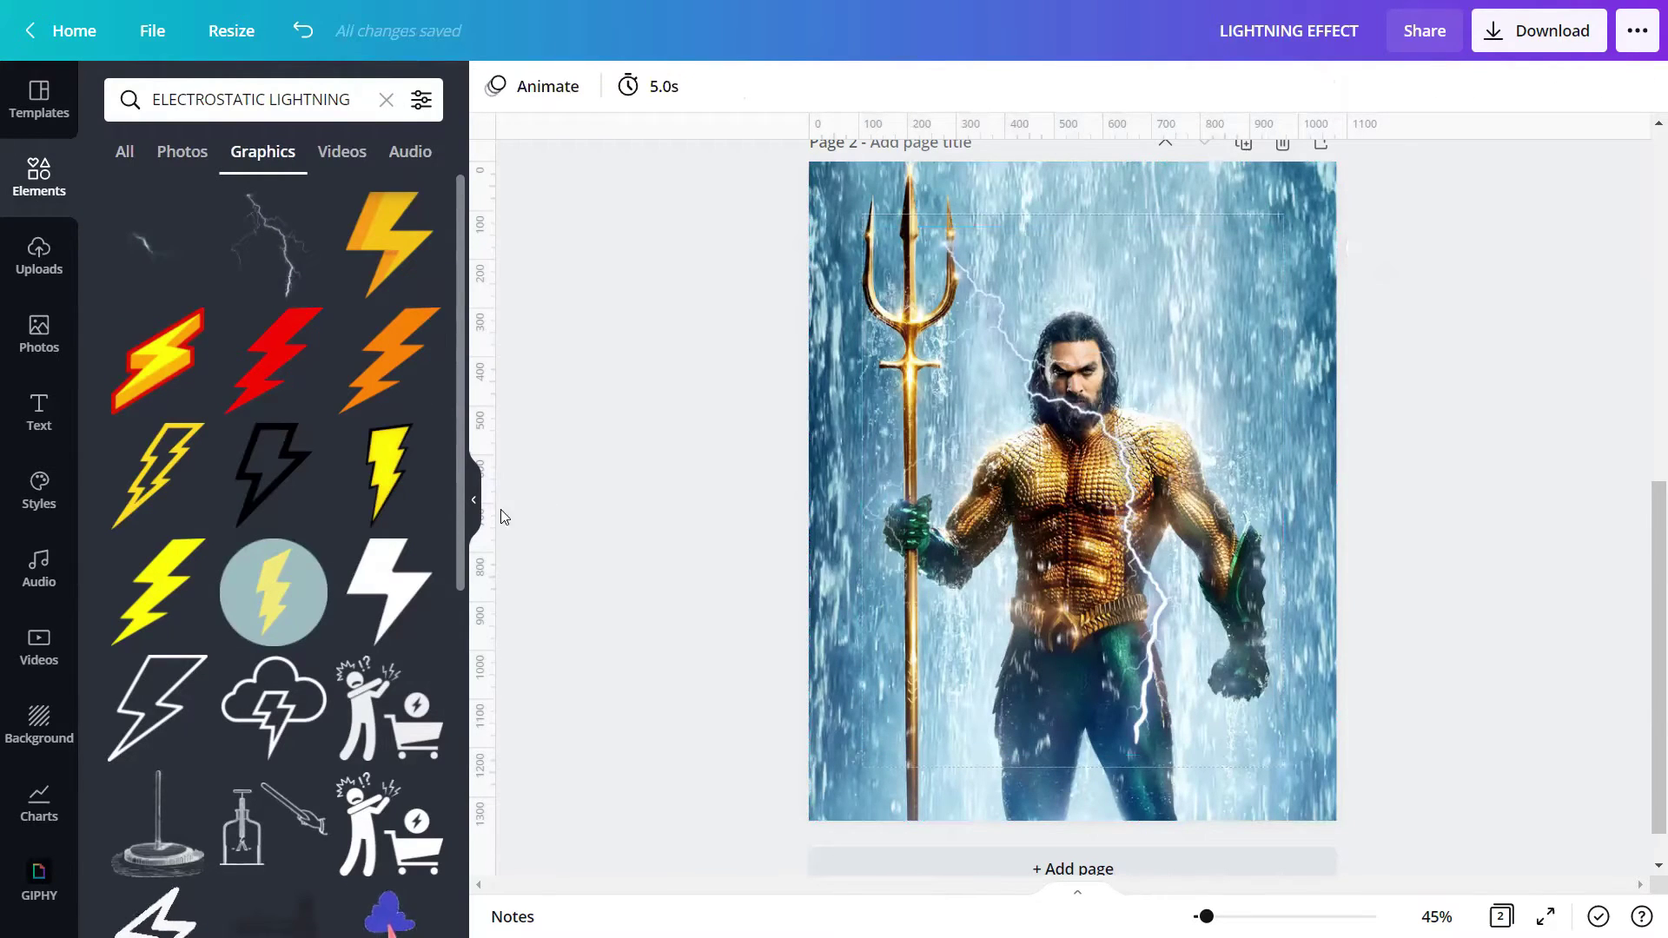
{"action": "left_click", "coordinate": [474, 513]}
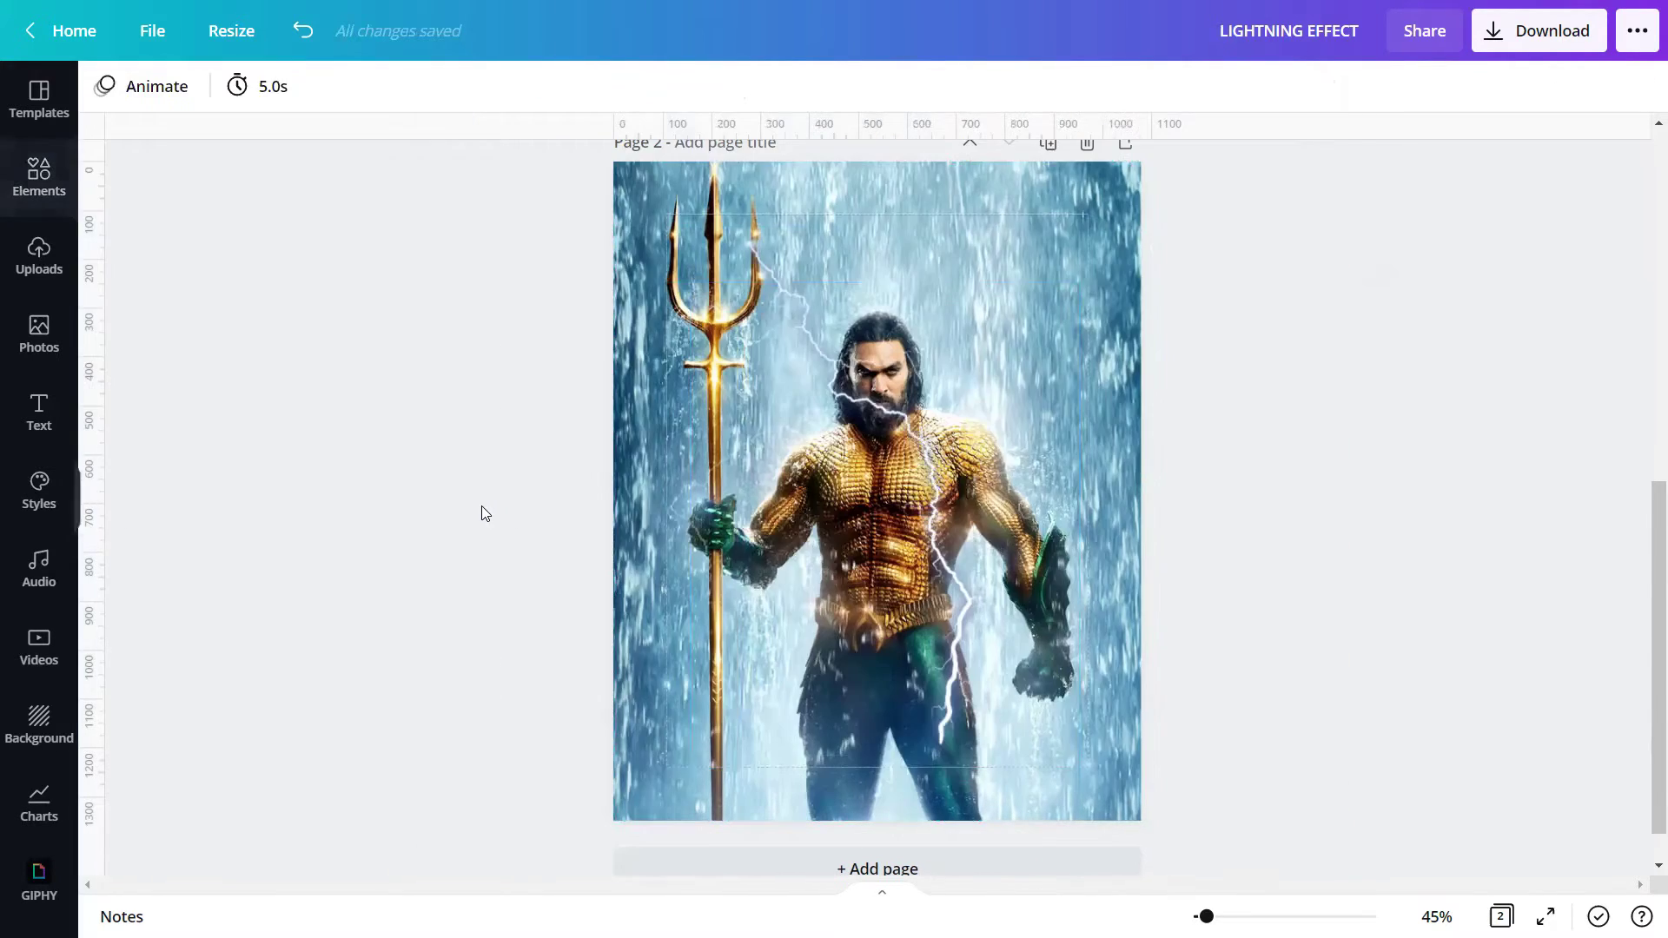
Step: Give the lightning graphic a Glow effect from the Shadows image effects
{"action": "left_click", "coordinate": [825, 423]}
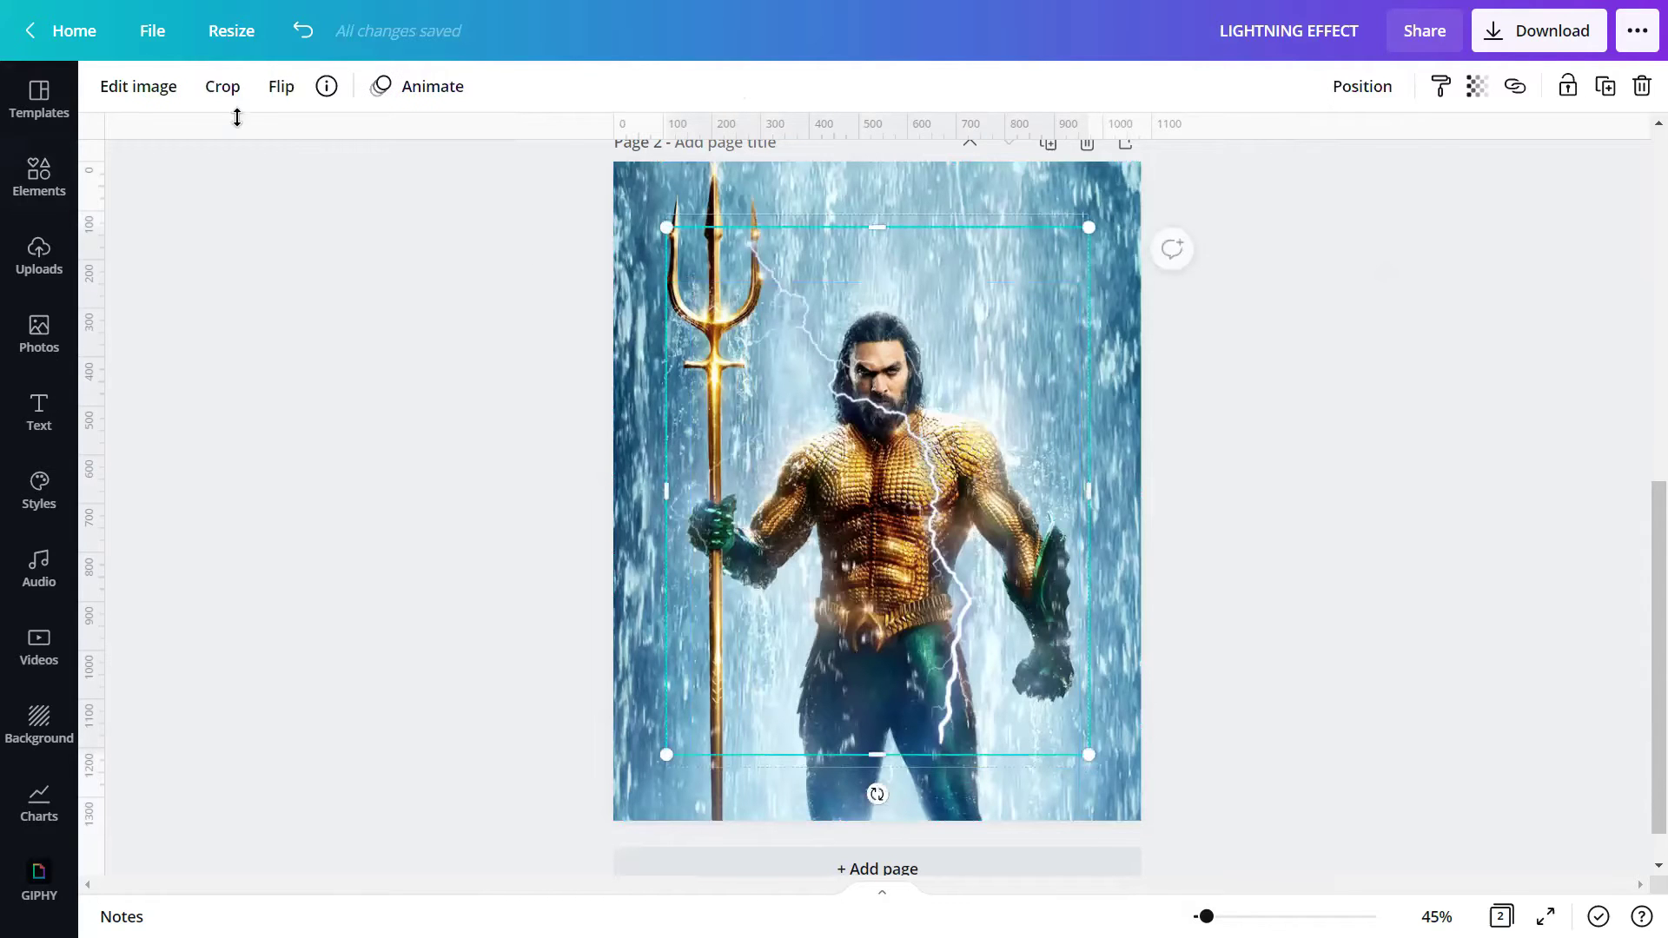
{"action": "left_click", "coordinate": [148, 97]}
{"action": "scroll", "coordinate": [273, 474], "scroll_direction": "down", "scroll_amount": 12}
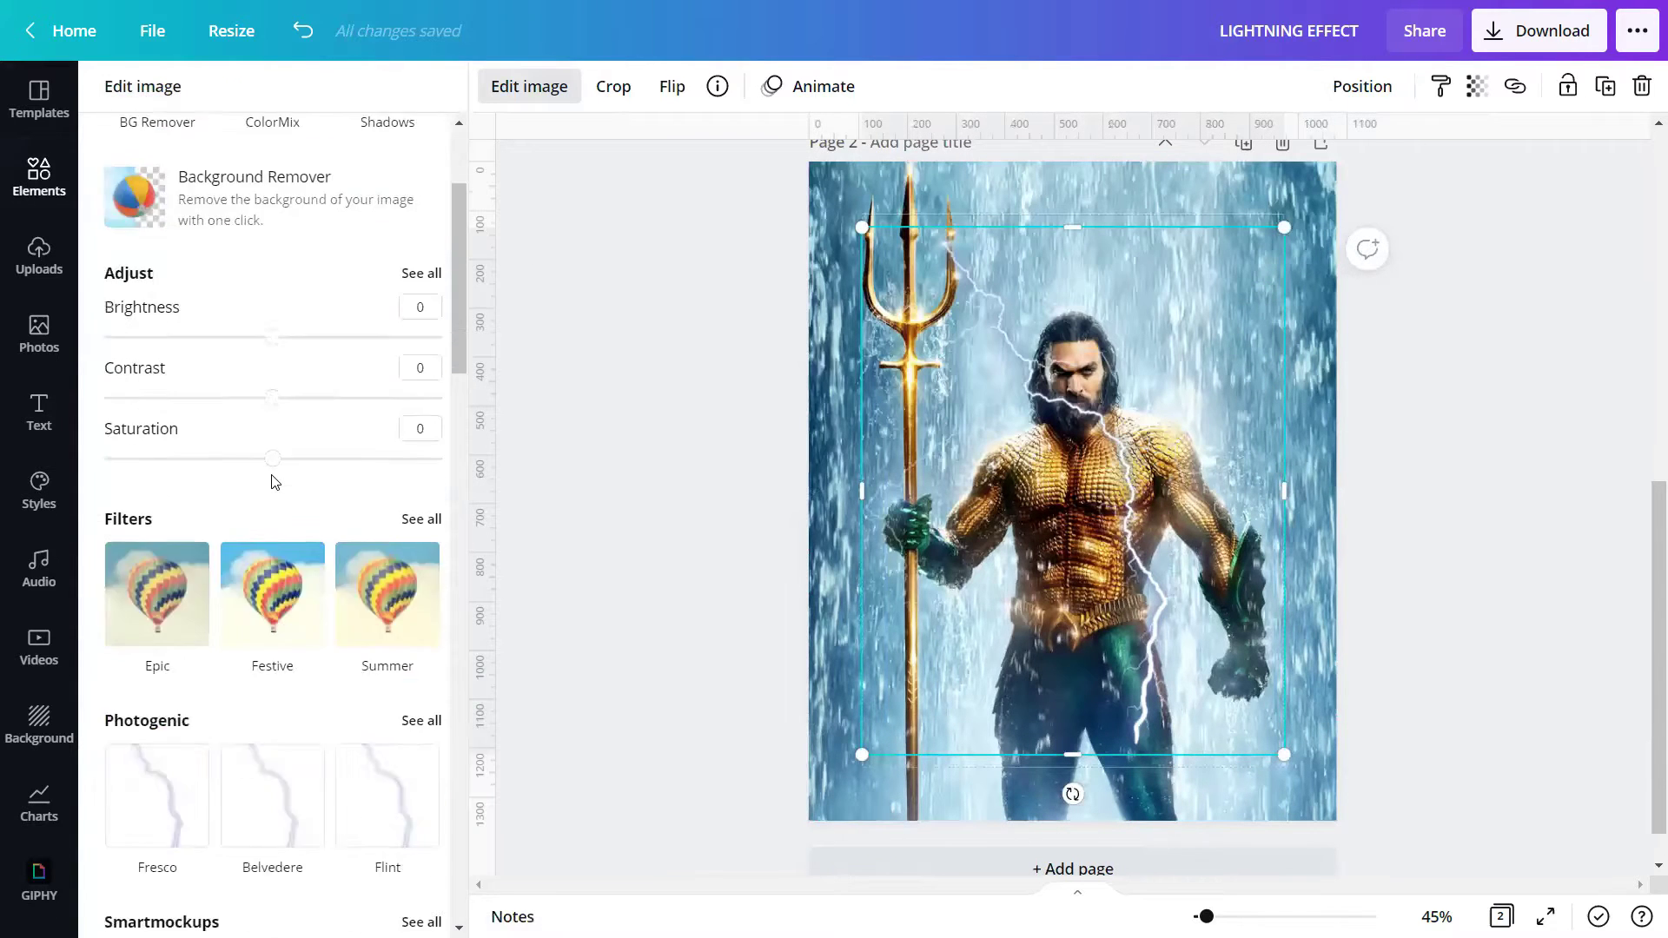
{"action": "scroll", "coordinate": [278, 481], "scroll_direction": "down", "scroll_amount": 10}
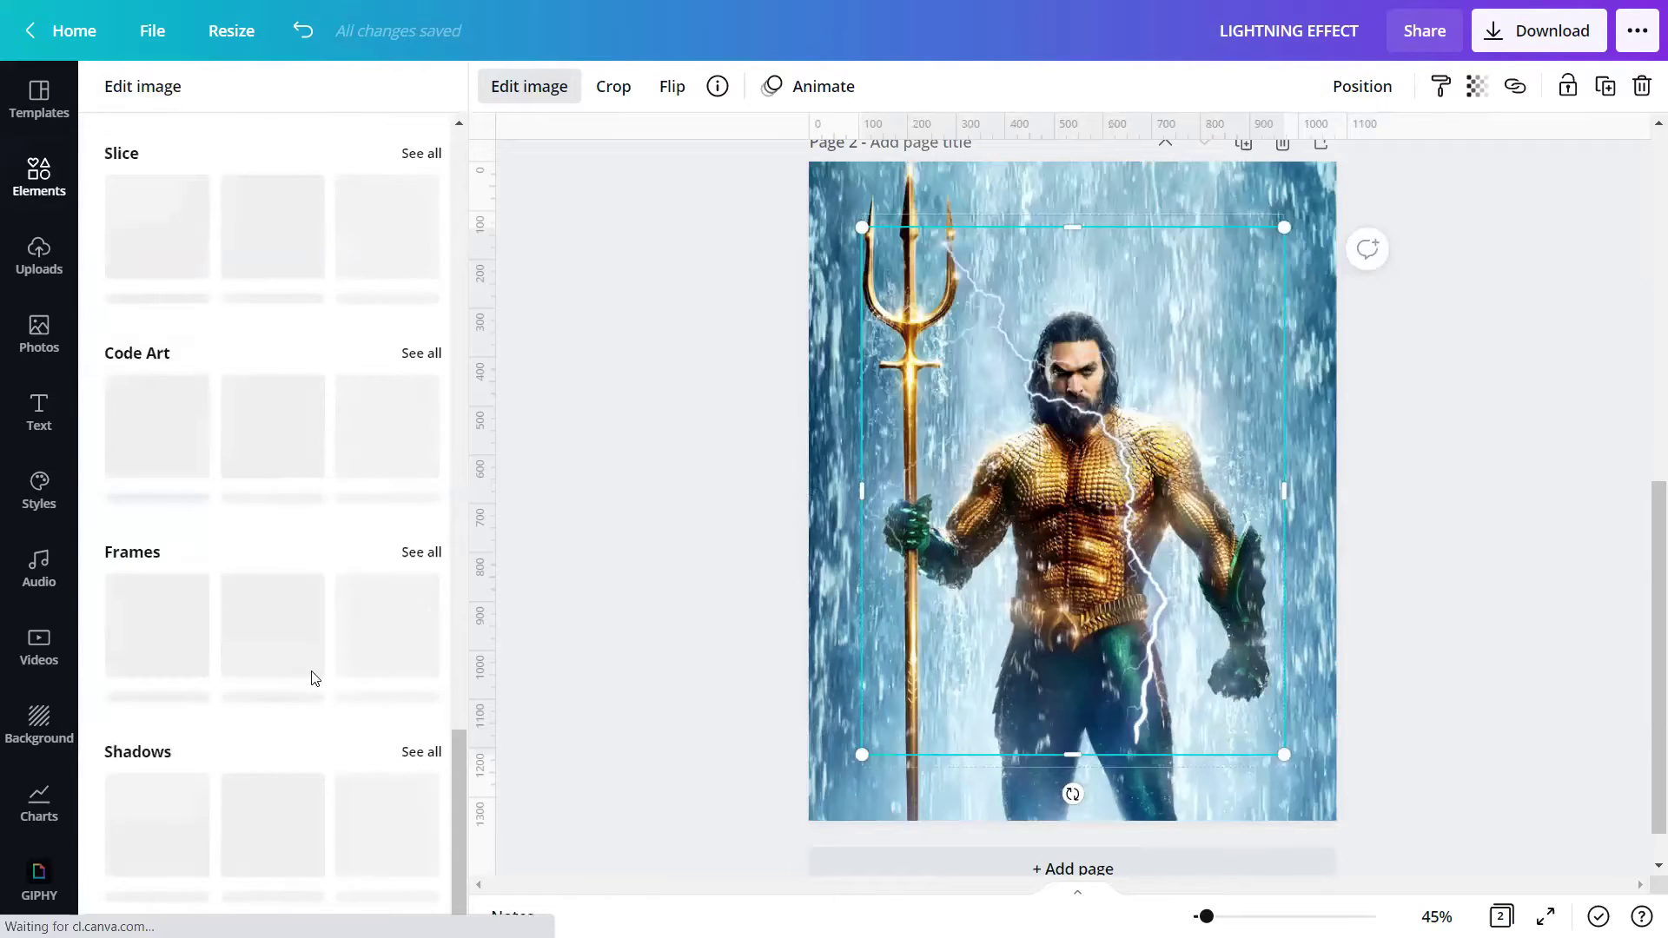
{"action": "left_click", "coordinate": [421, 752]}
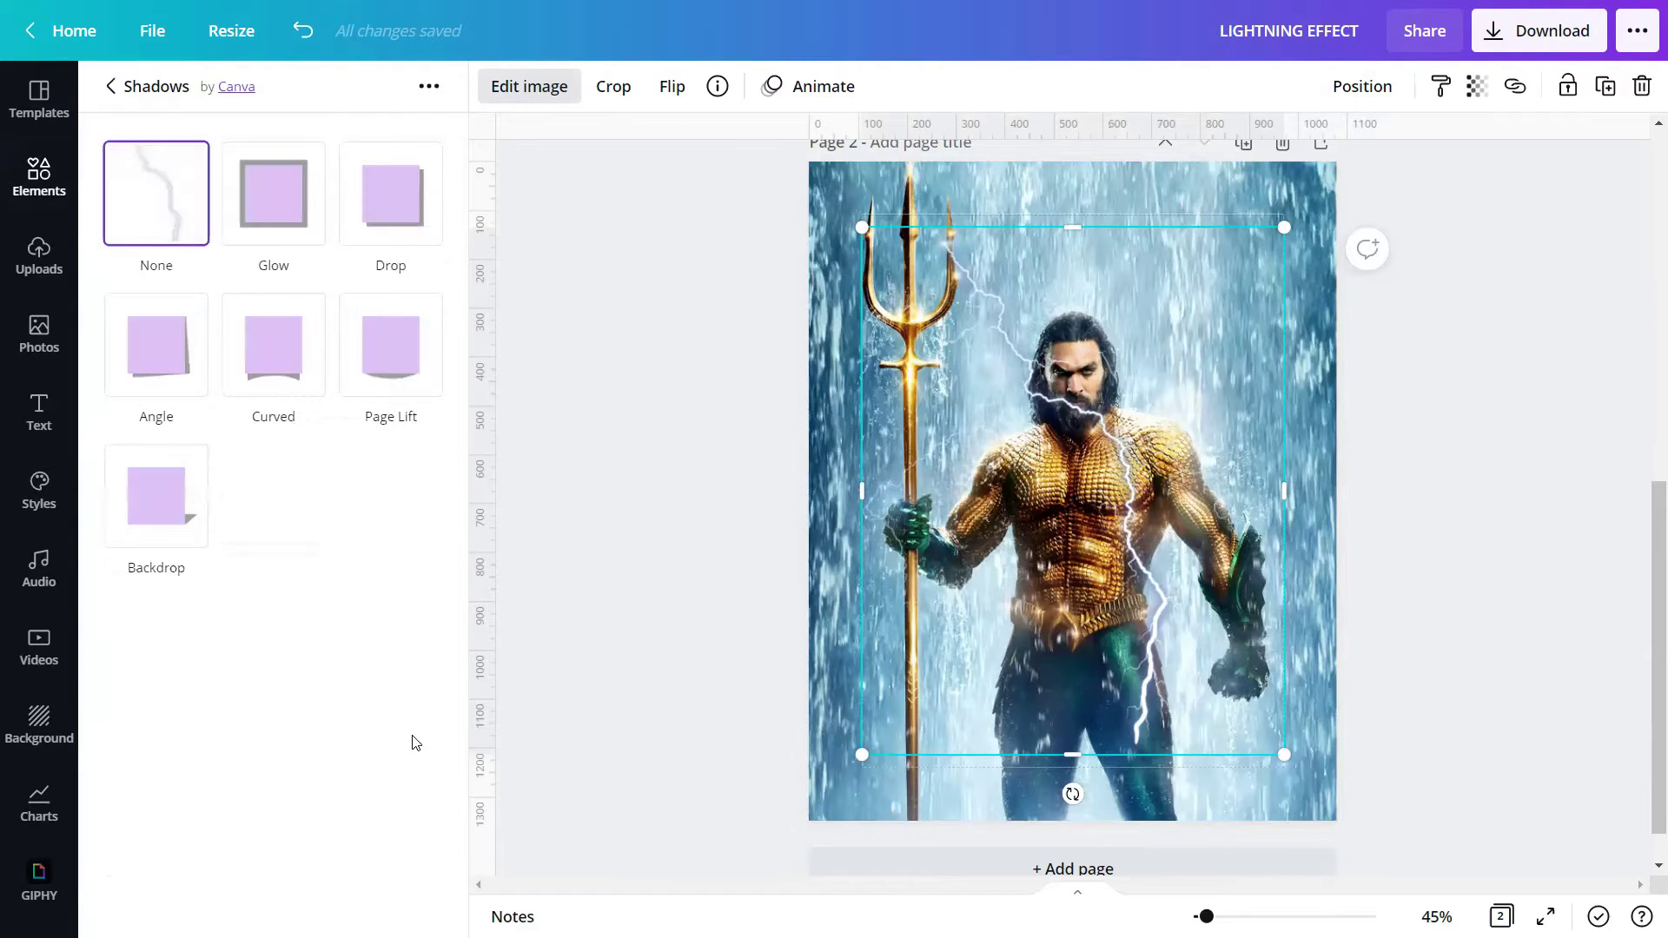
{"action": "left_click", "coordinate": [272, 222]}
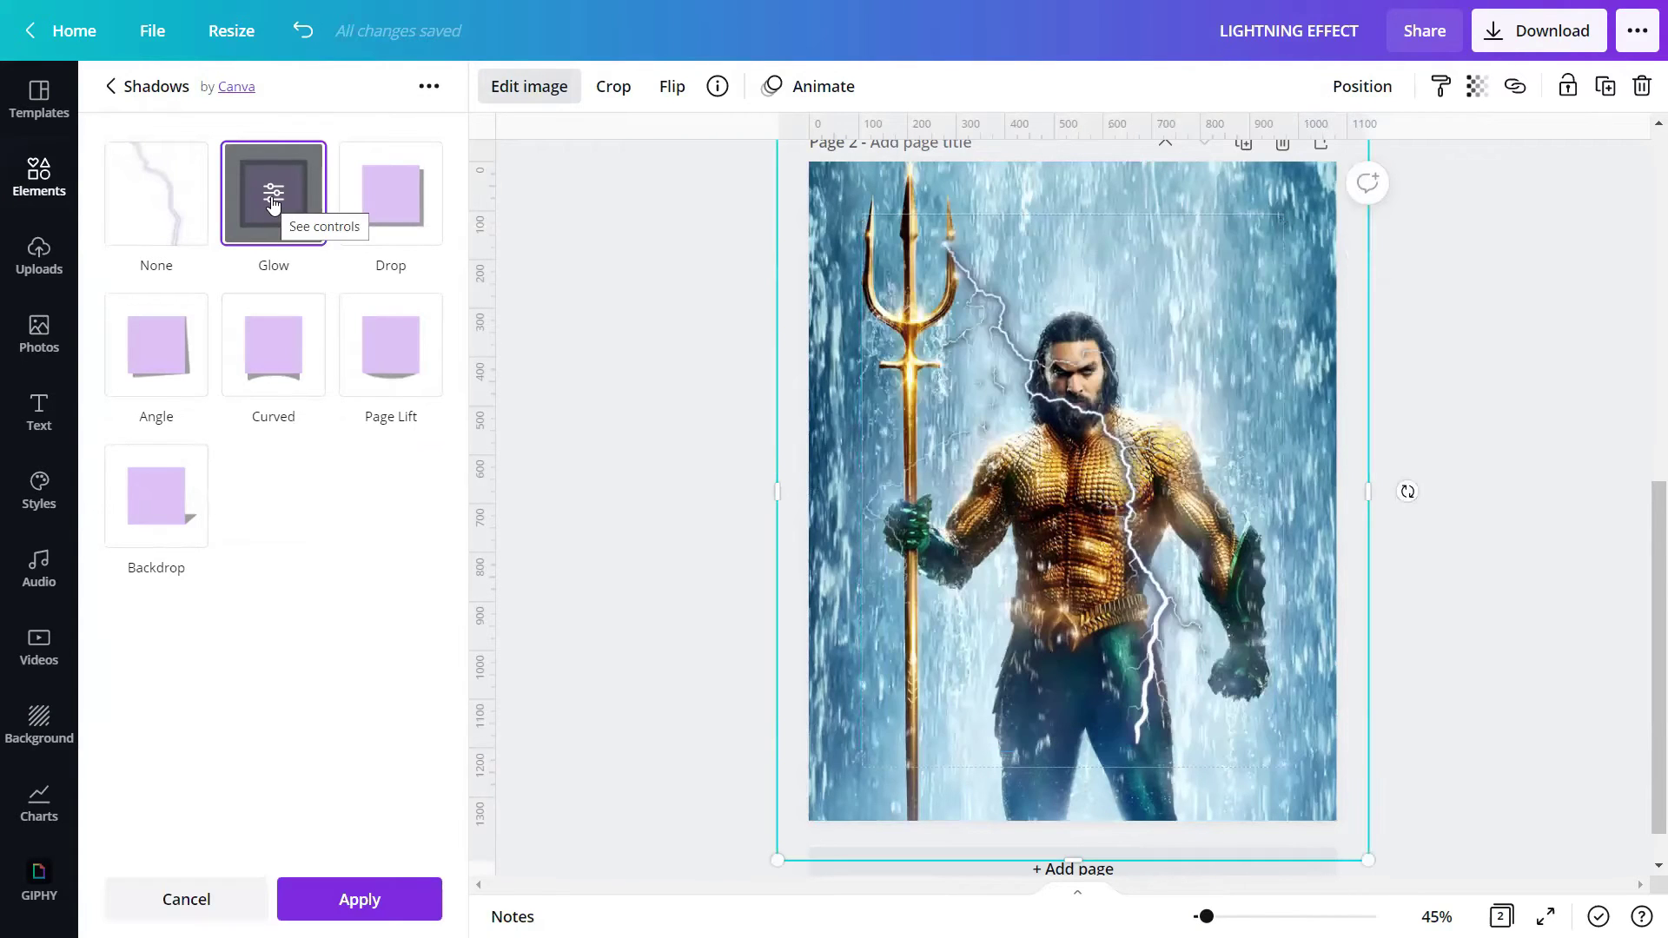
Step: Set the lightning glow's transparency to 80 and its blur to 11
{"action": "left_click", "coordinate": [272, 199]}
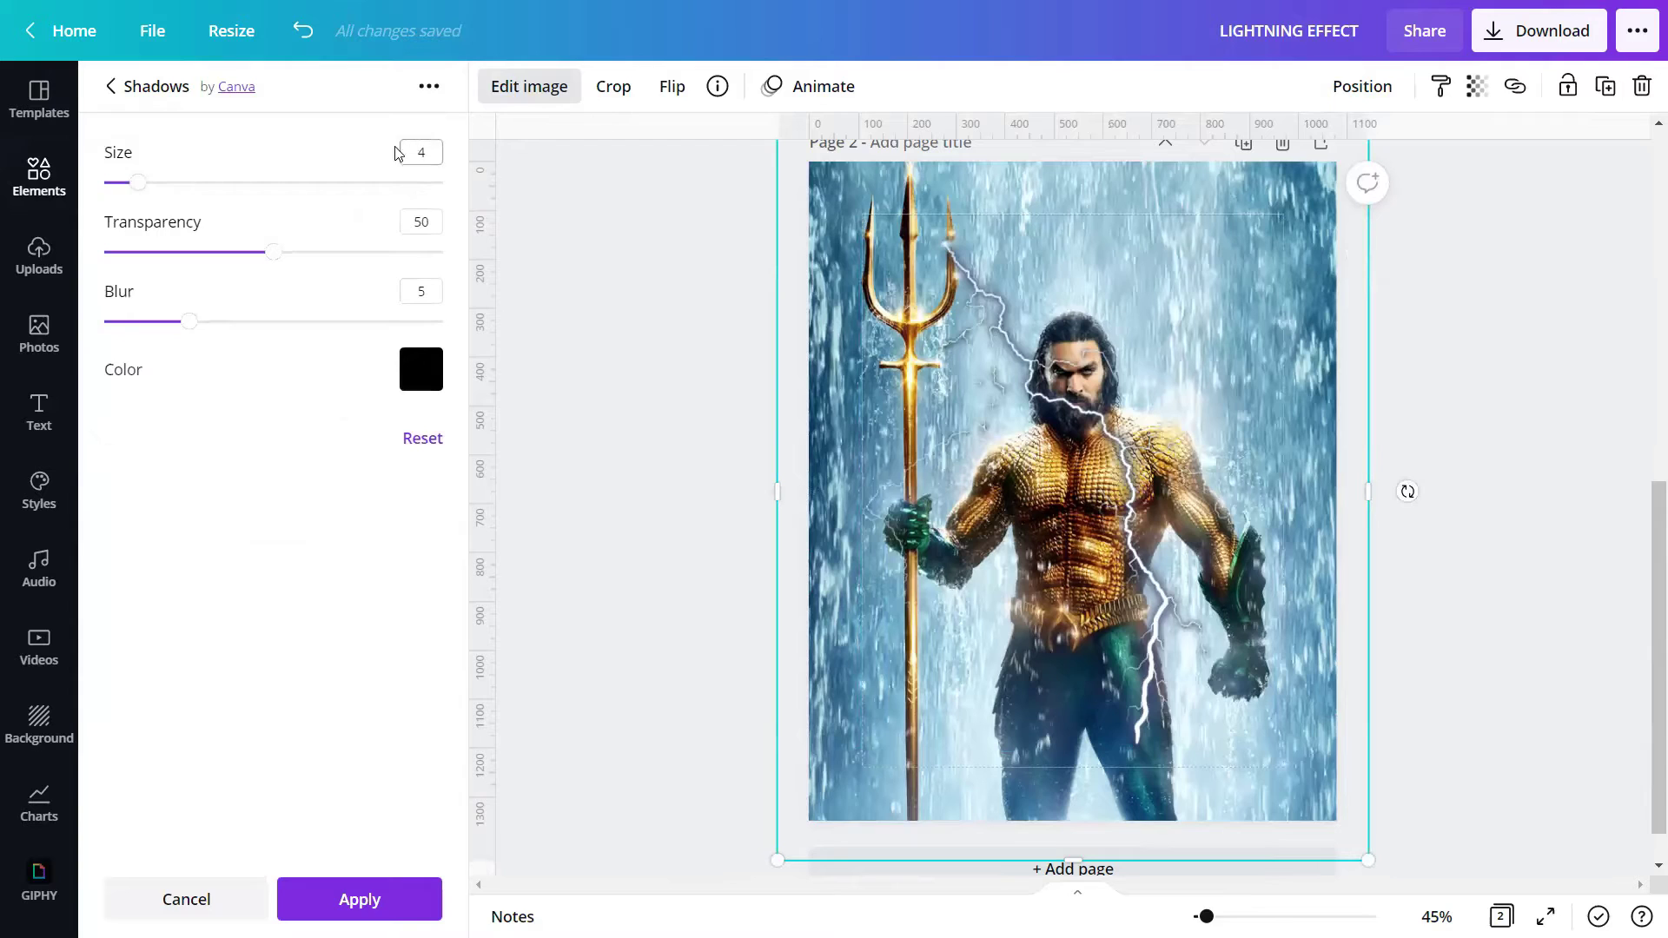
{"action": "left_click", "coordinate": [429, 220]}
{"action": "type", "text": "100"}
{"action": "key", "text": "BackSpace"}
{"action": "key", "text": "BackSpace"}
{"action": "type", "text": "80"}
{"action": "left_click", "coordinate": [433, 292]}
{"action": "type", "text": "11"}
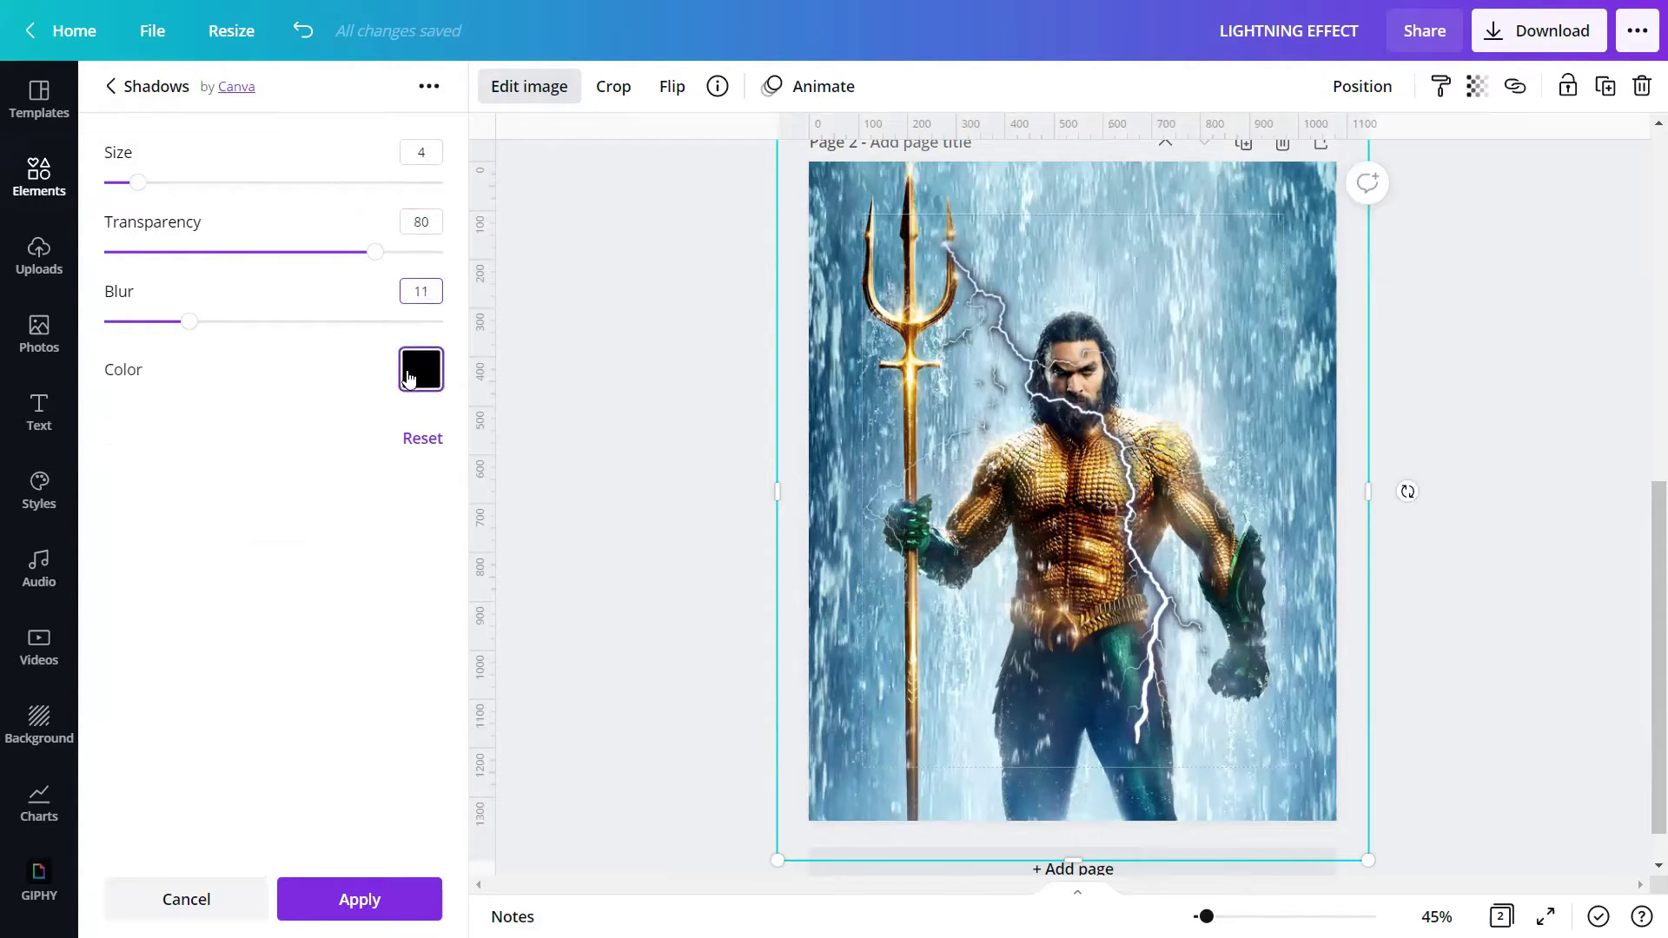
Step: Change the lightning glow's color to white and apply the shadow effect
{"action": "left_click", "coordinate": [409, 376]}
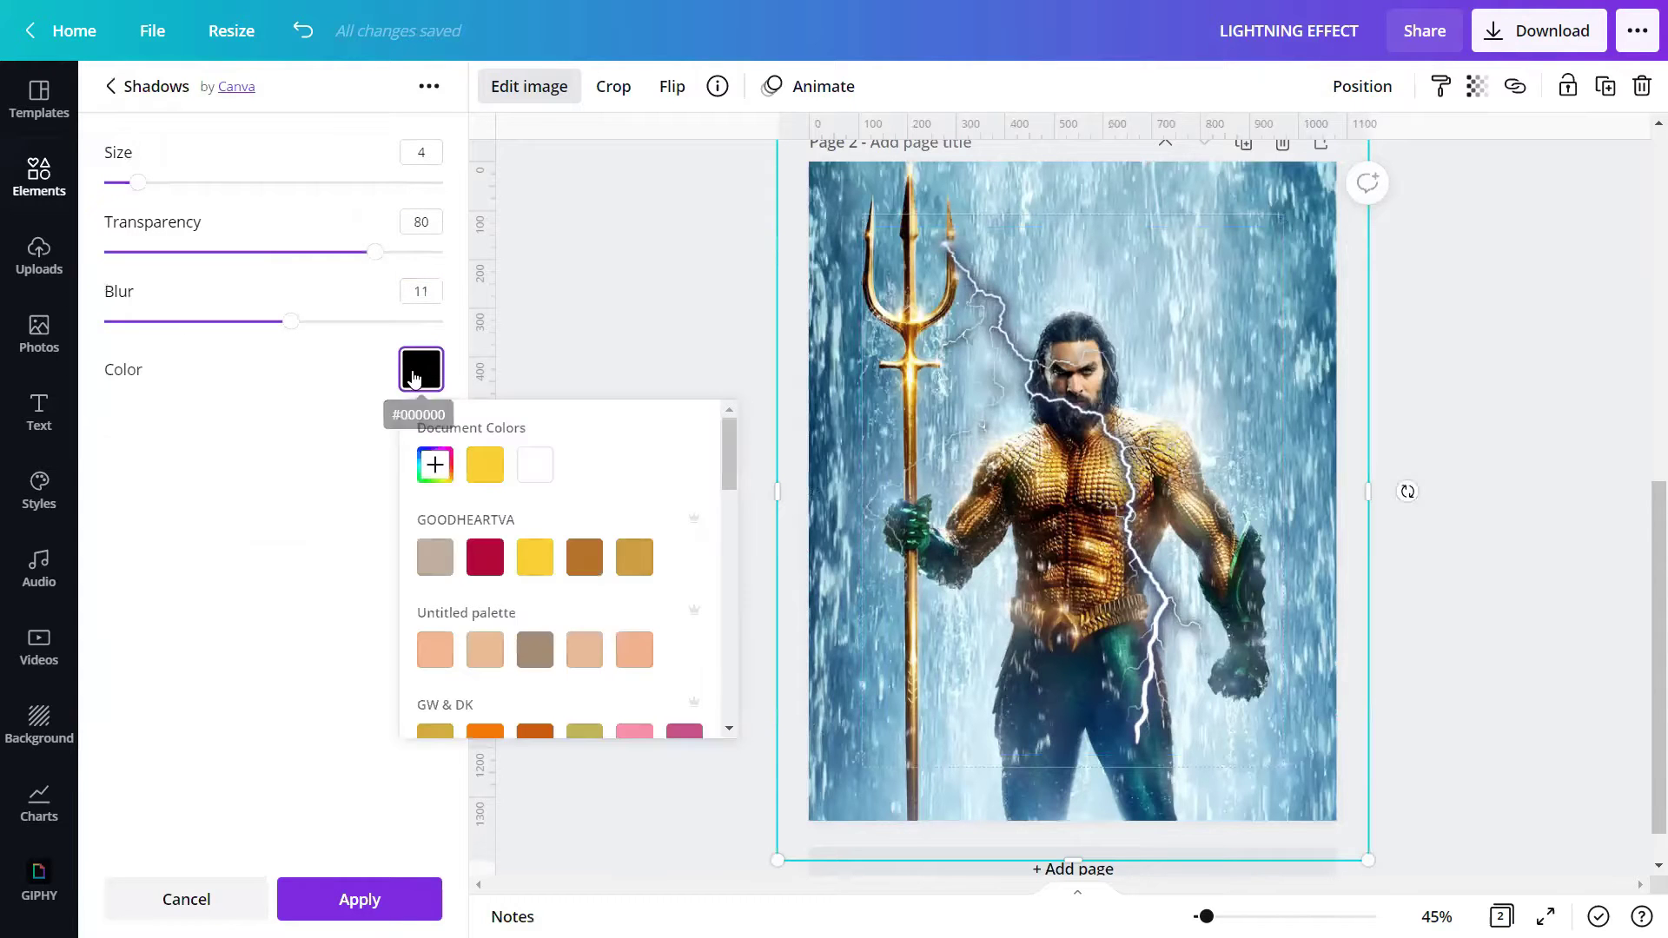
{"action": "scroll", "coordinate": [555, 607], "scroll_direction": "down", "scroll_amount": 5}
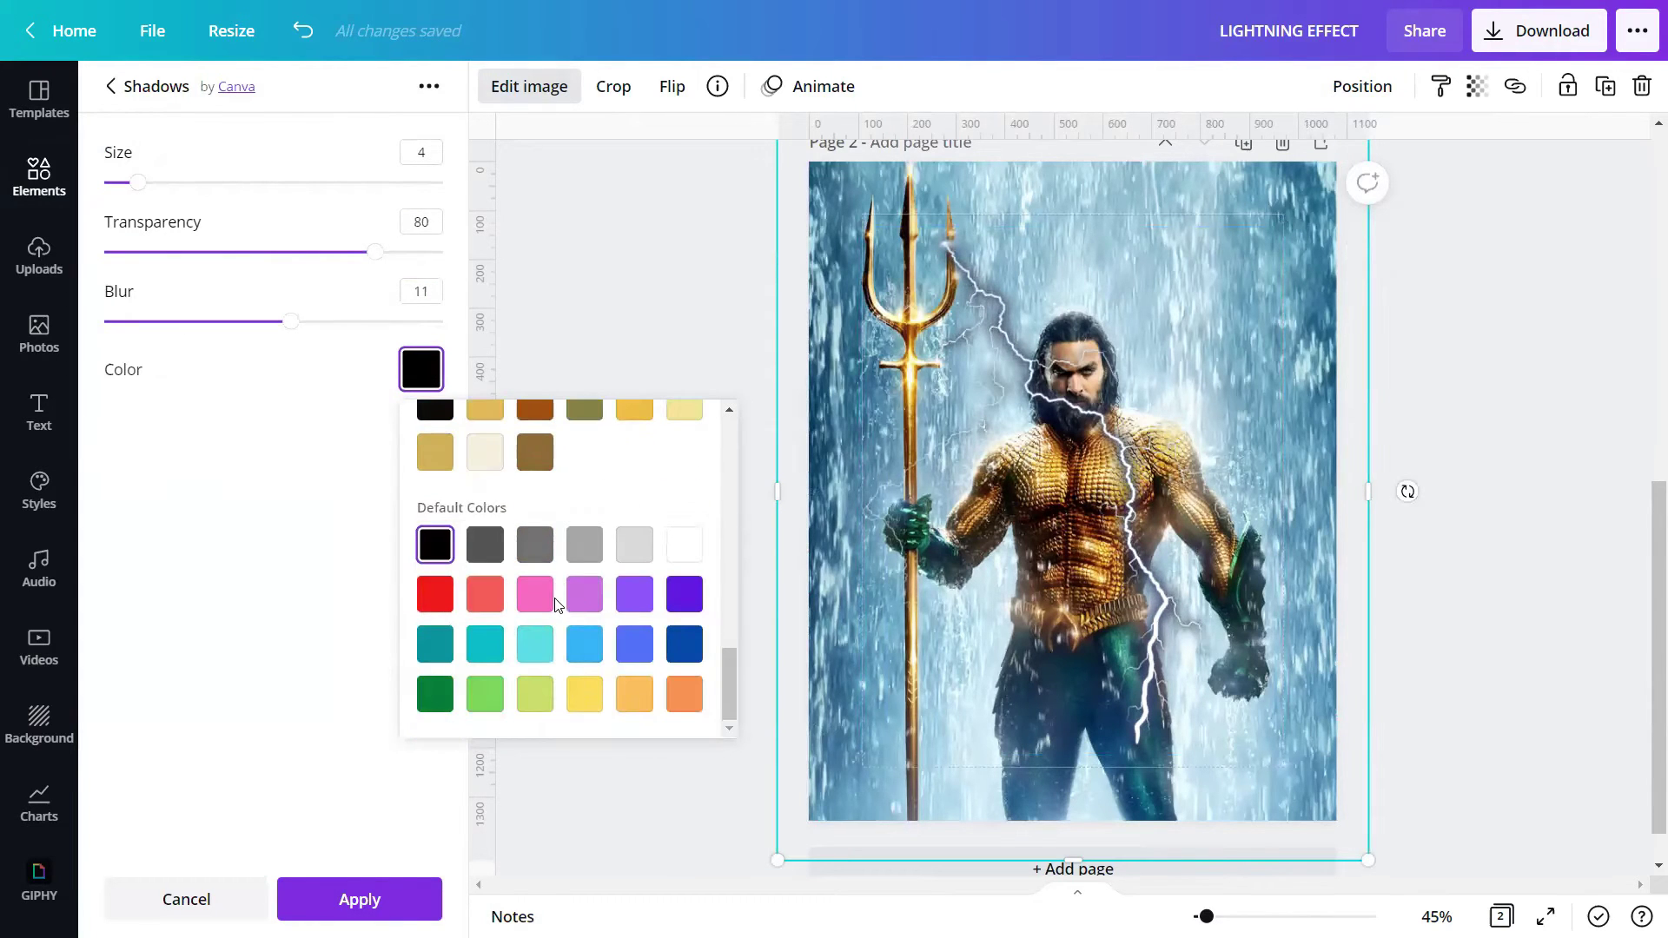
{"action": "left_click", "coordinate": [674, 553]}
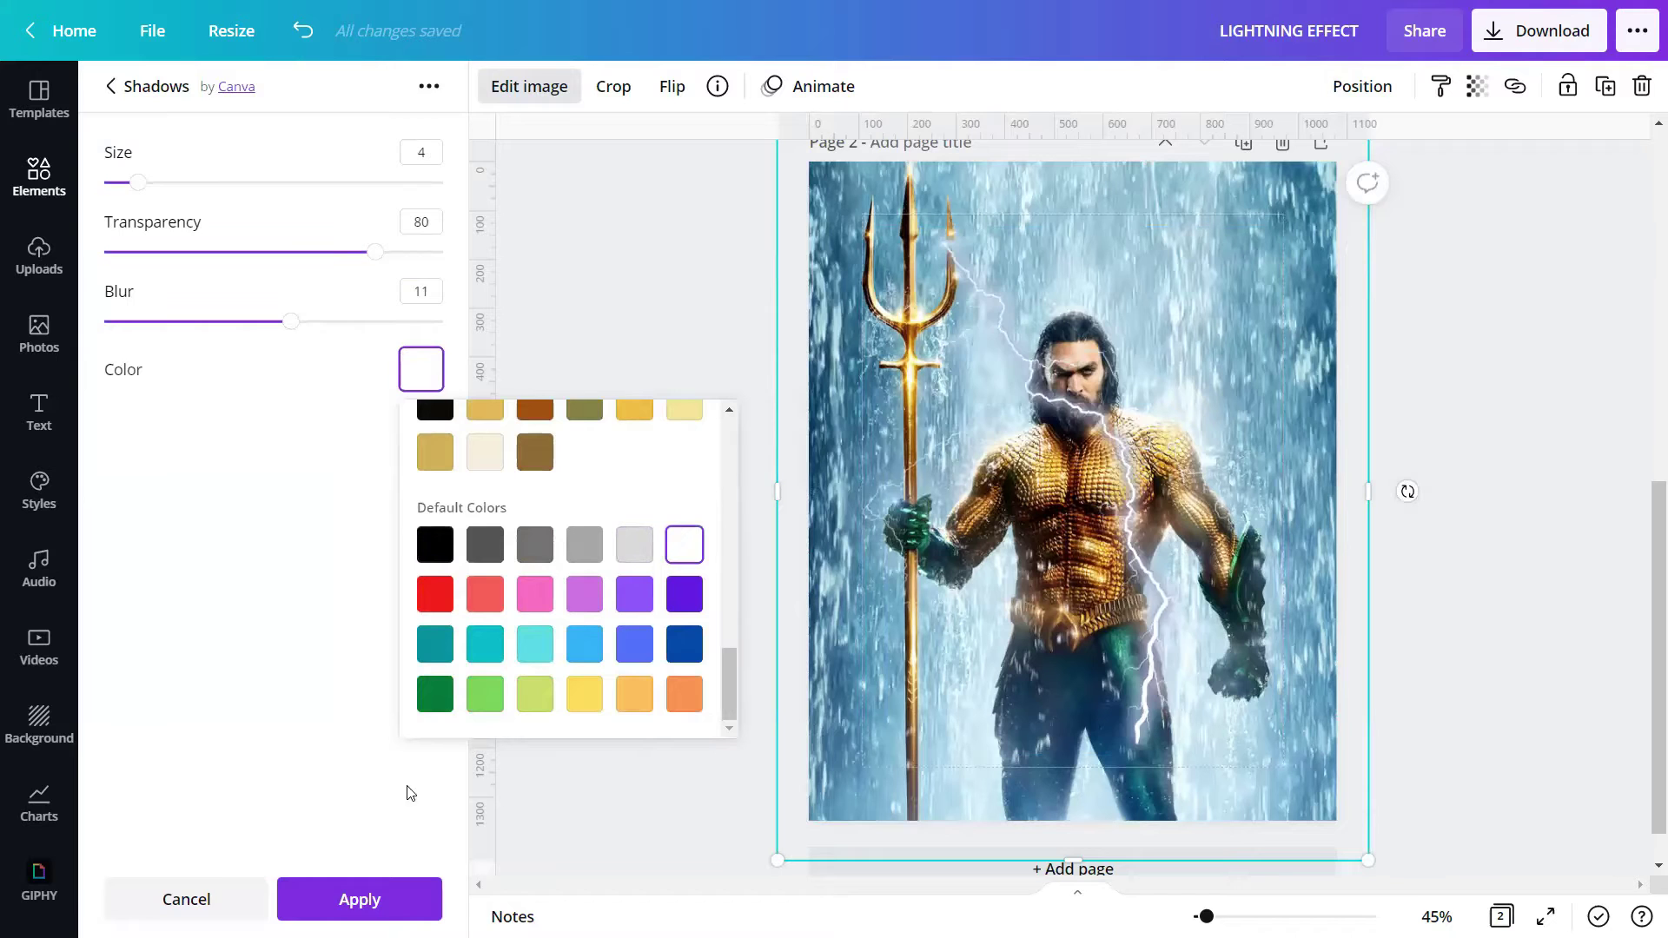
{"action": "left_click", "coordinate": [357, 898]}
{"action": "left_click", "coordinate": [655, 597]}
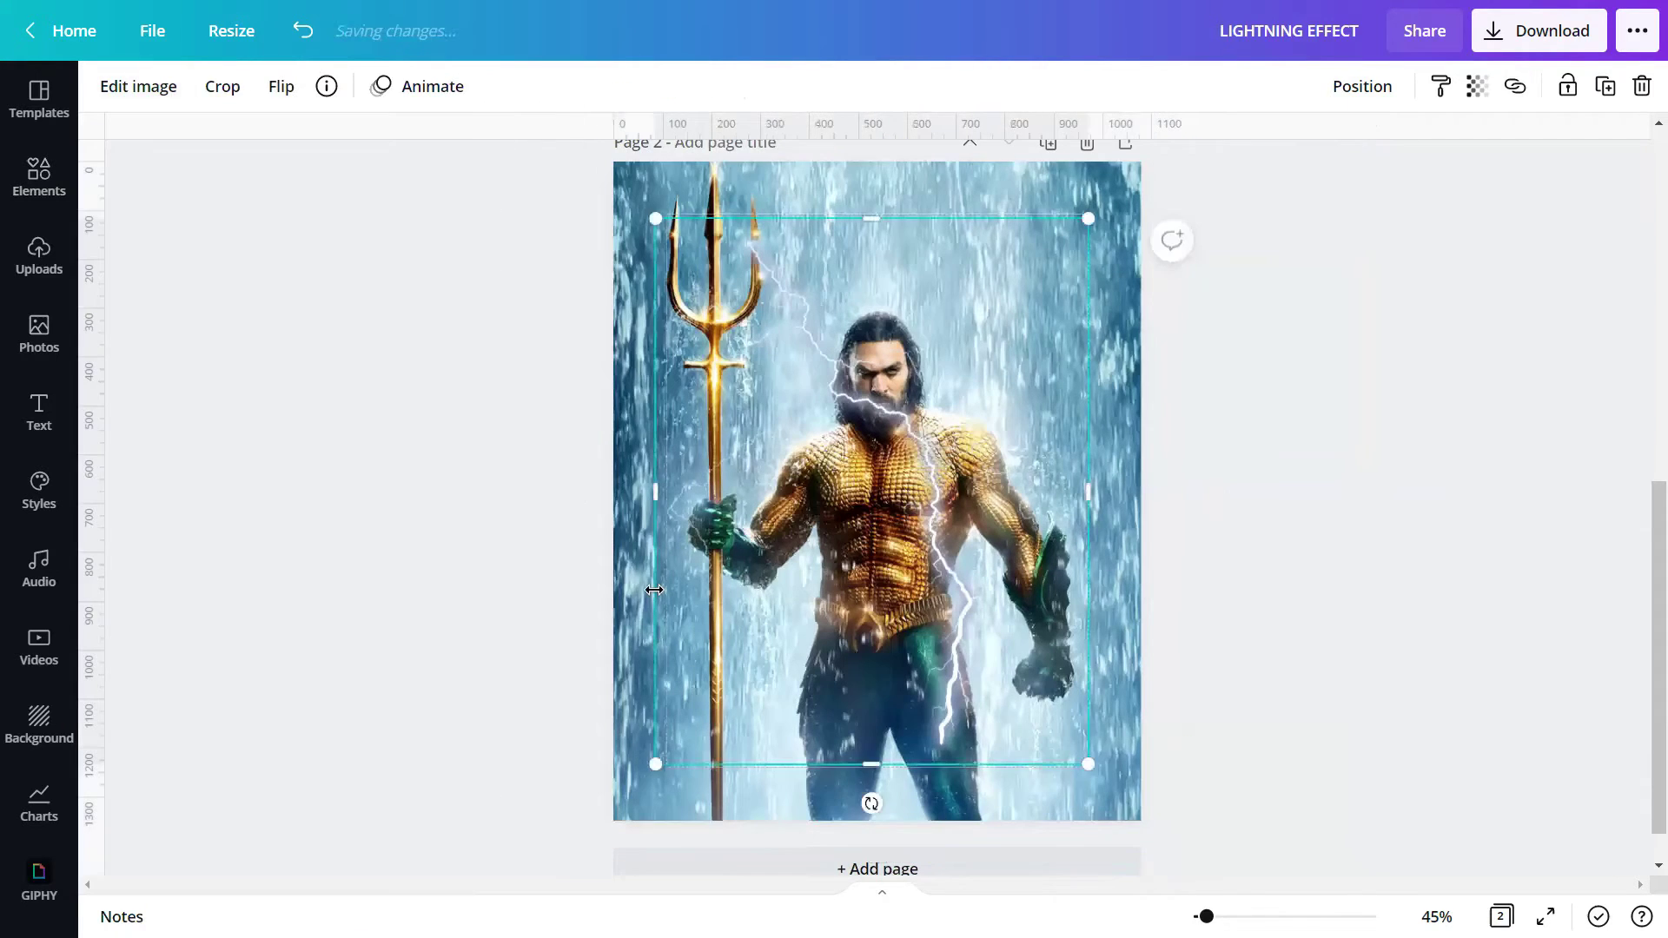
Step: Apply the Arctic ColorMix effect to the white-glow lightning graphic
{"action": "left_click_drag", "start_coordinate": [1206, 916], "coordinate": [1249, 916]}
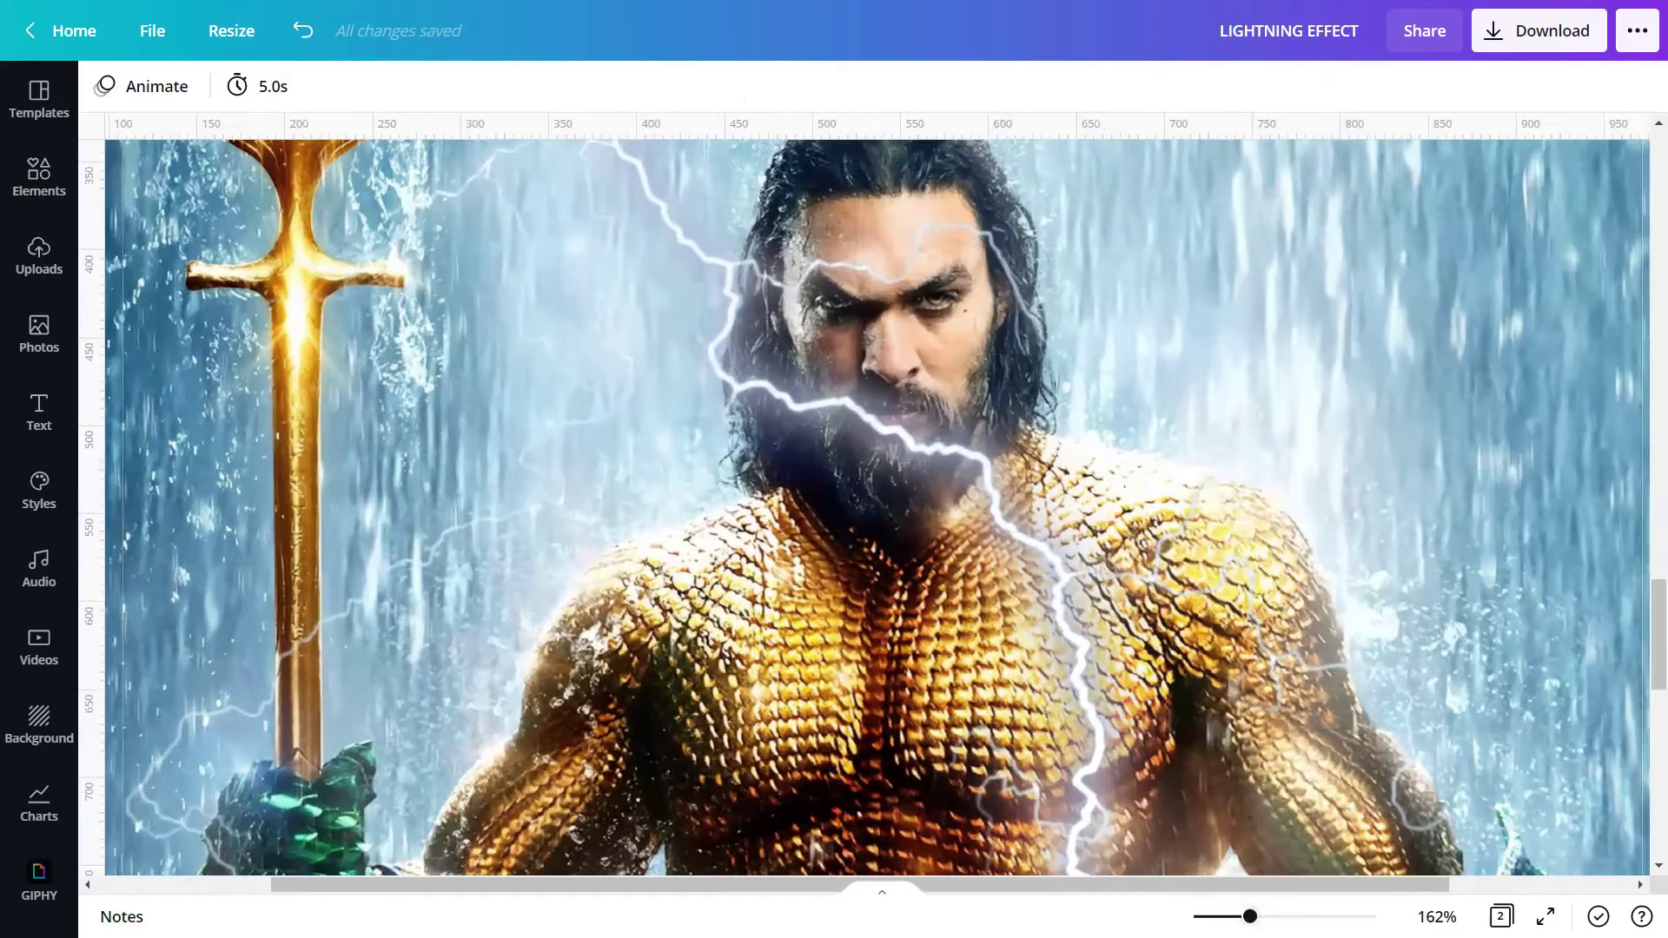
{"action": "left_click_drag", "start_coordinate": [1249, 916], "coordinate": [1209, 916]}
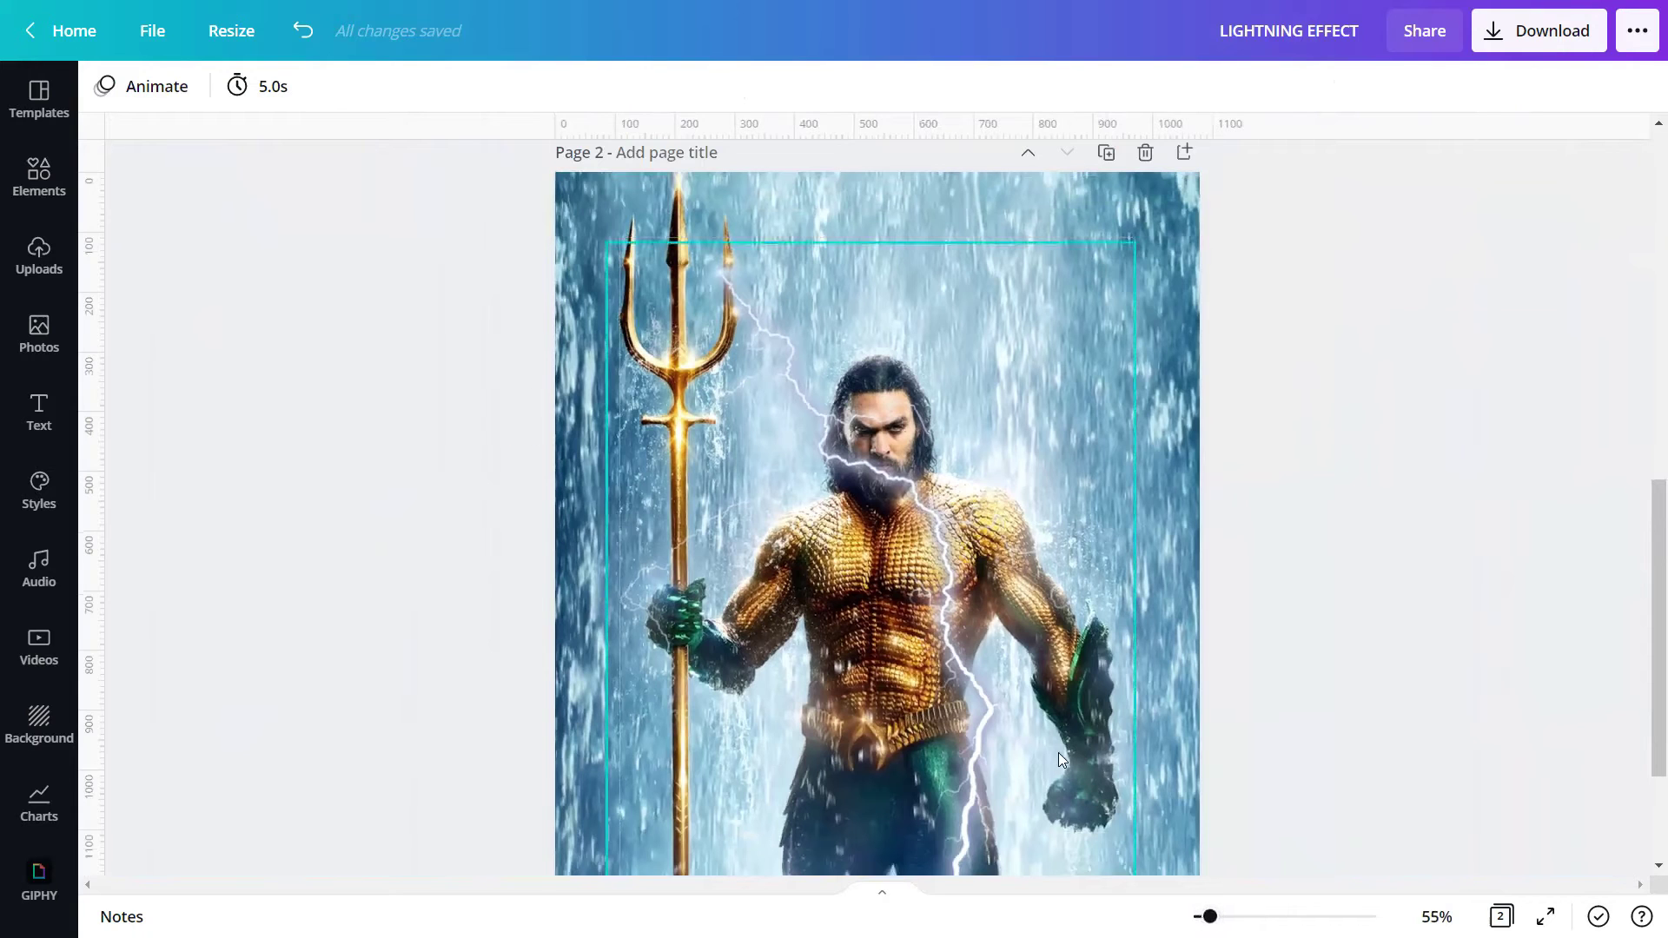
{"action": "scroll", "coordinate": [1055, 745], "scroll_direction": "down", "scroll_amount": 2}
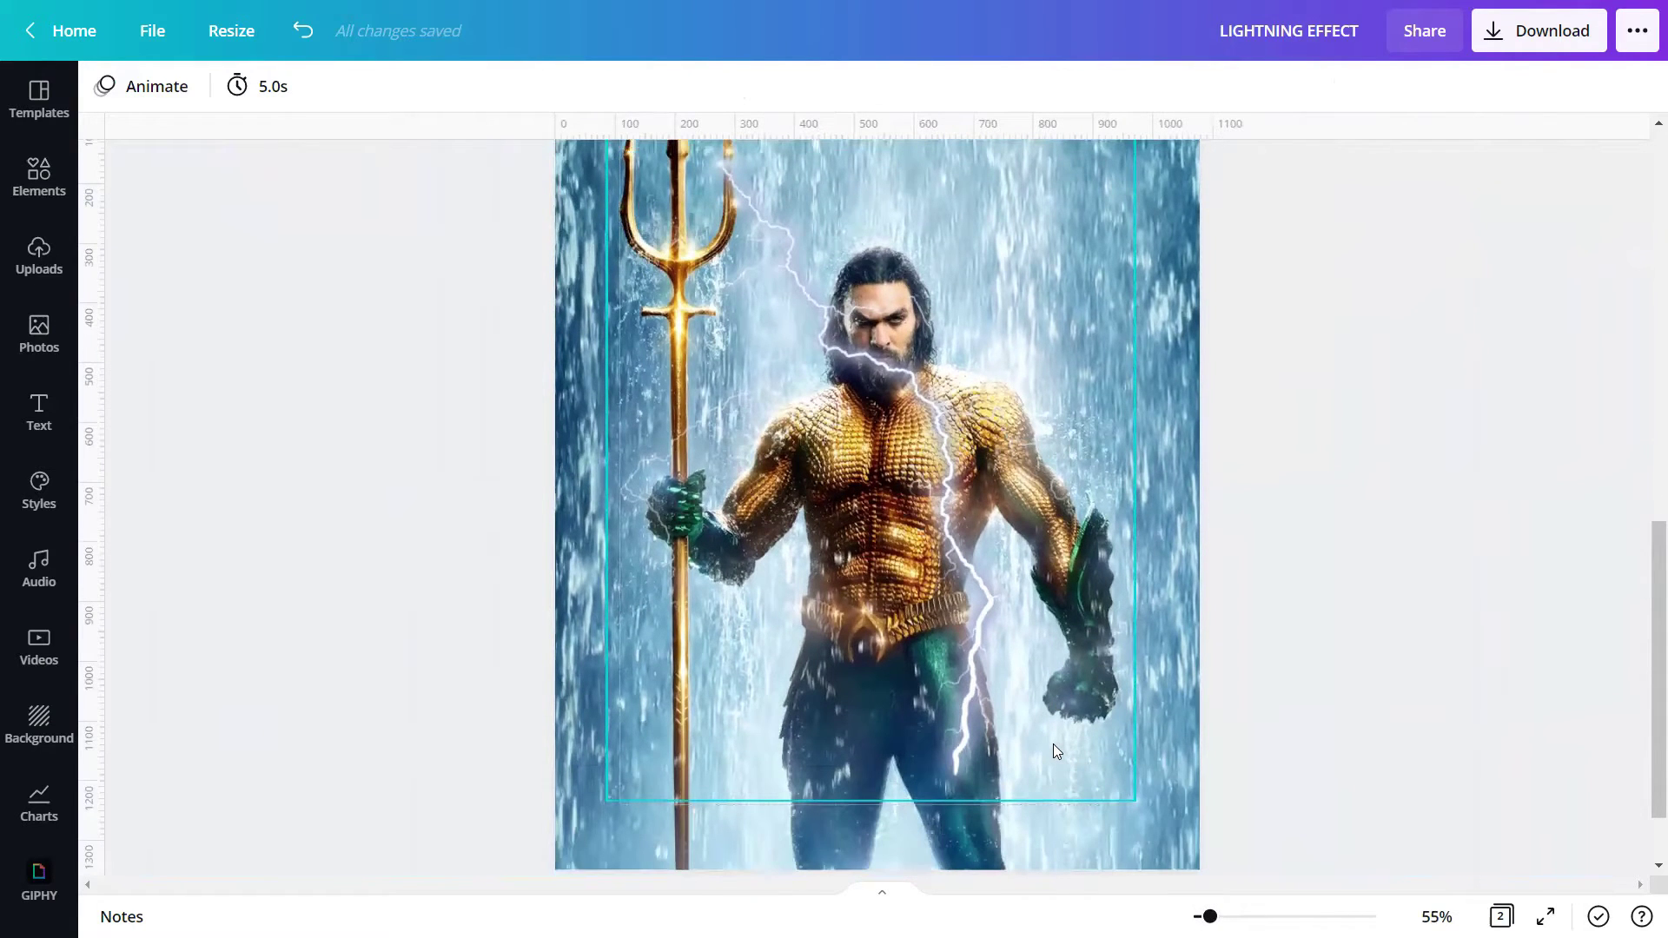
{"action": "left_click", "coordinate": [891, 546]}
{"action": "left_click", "coordinate": [106, 90]}
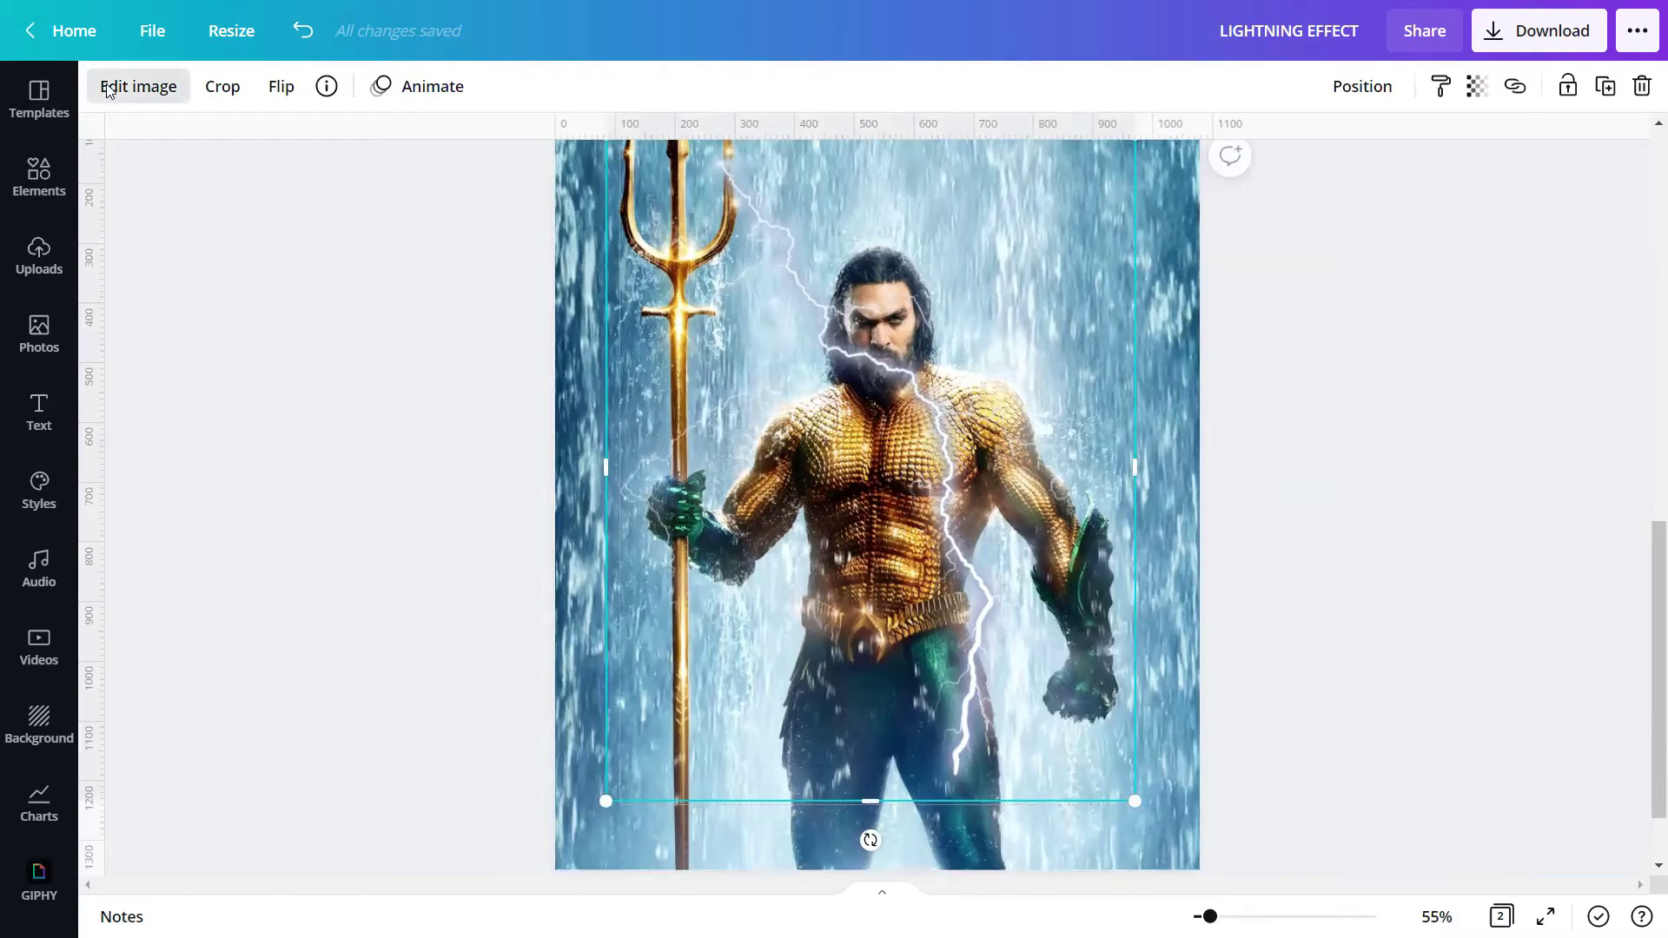
{"action": "scroll", "coordinate": [149, 515], "scroll_direction": "down", "scroll_amount": 5}
{"action": "scroll", "coordinate": [152, 517], "scroll_direction": "down", "scroll_amount": 7}
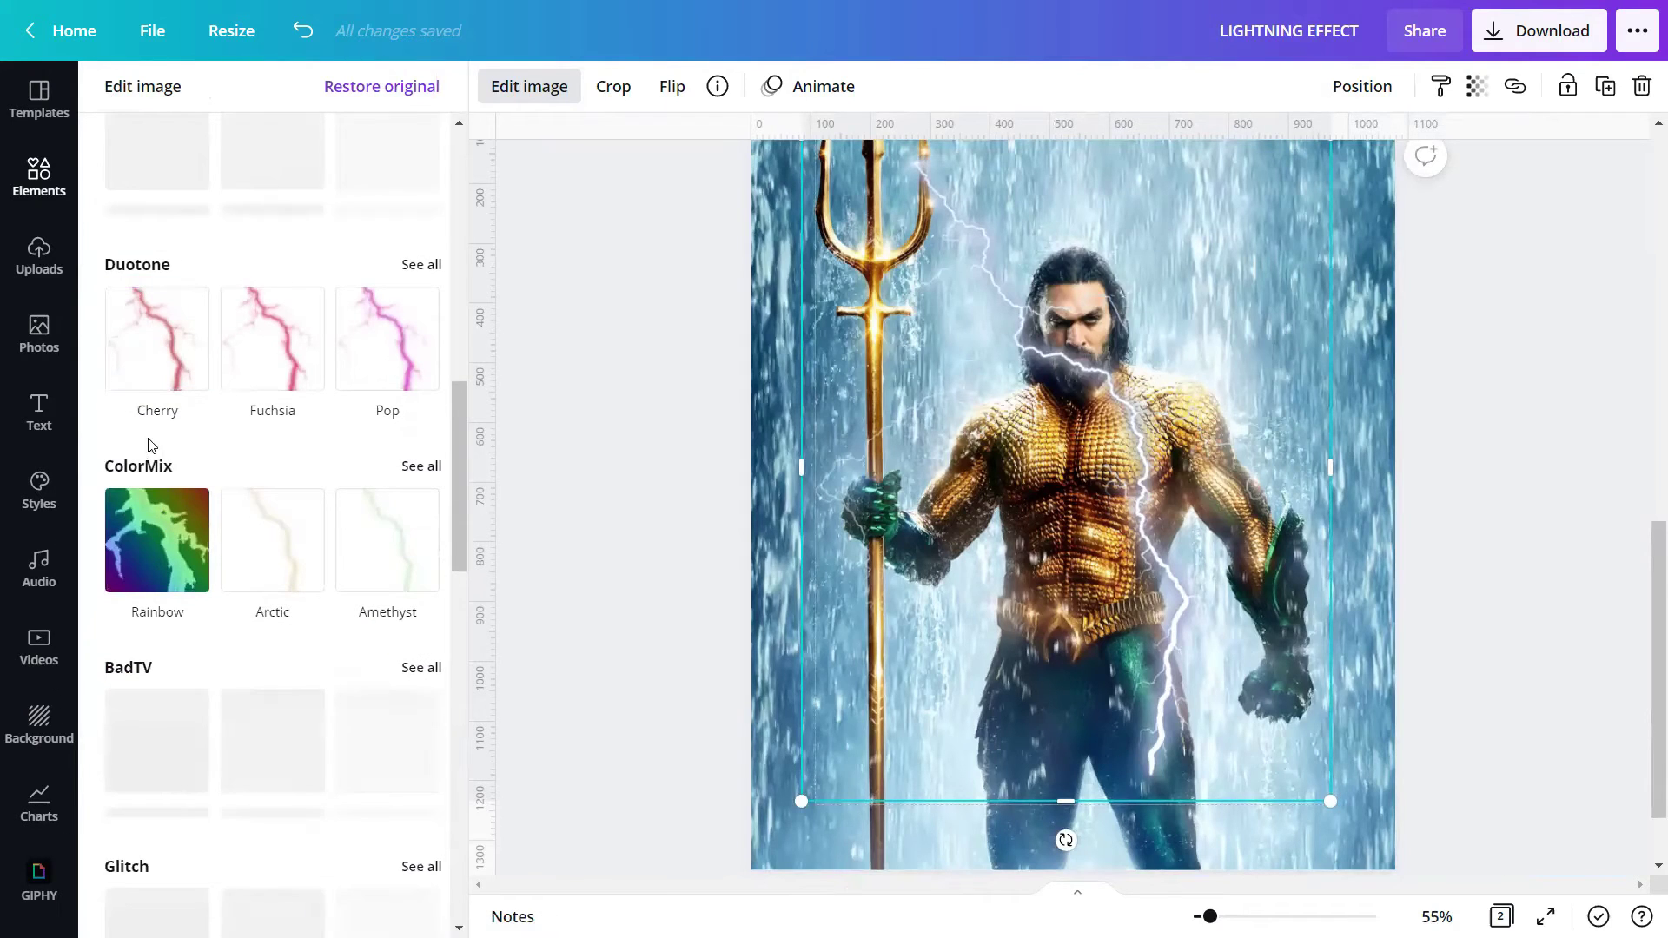
{"action": "left_click", "coordinate": [418, 478]}
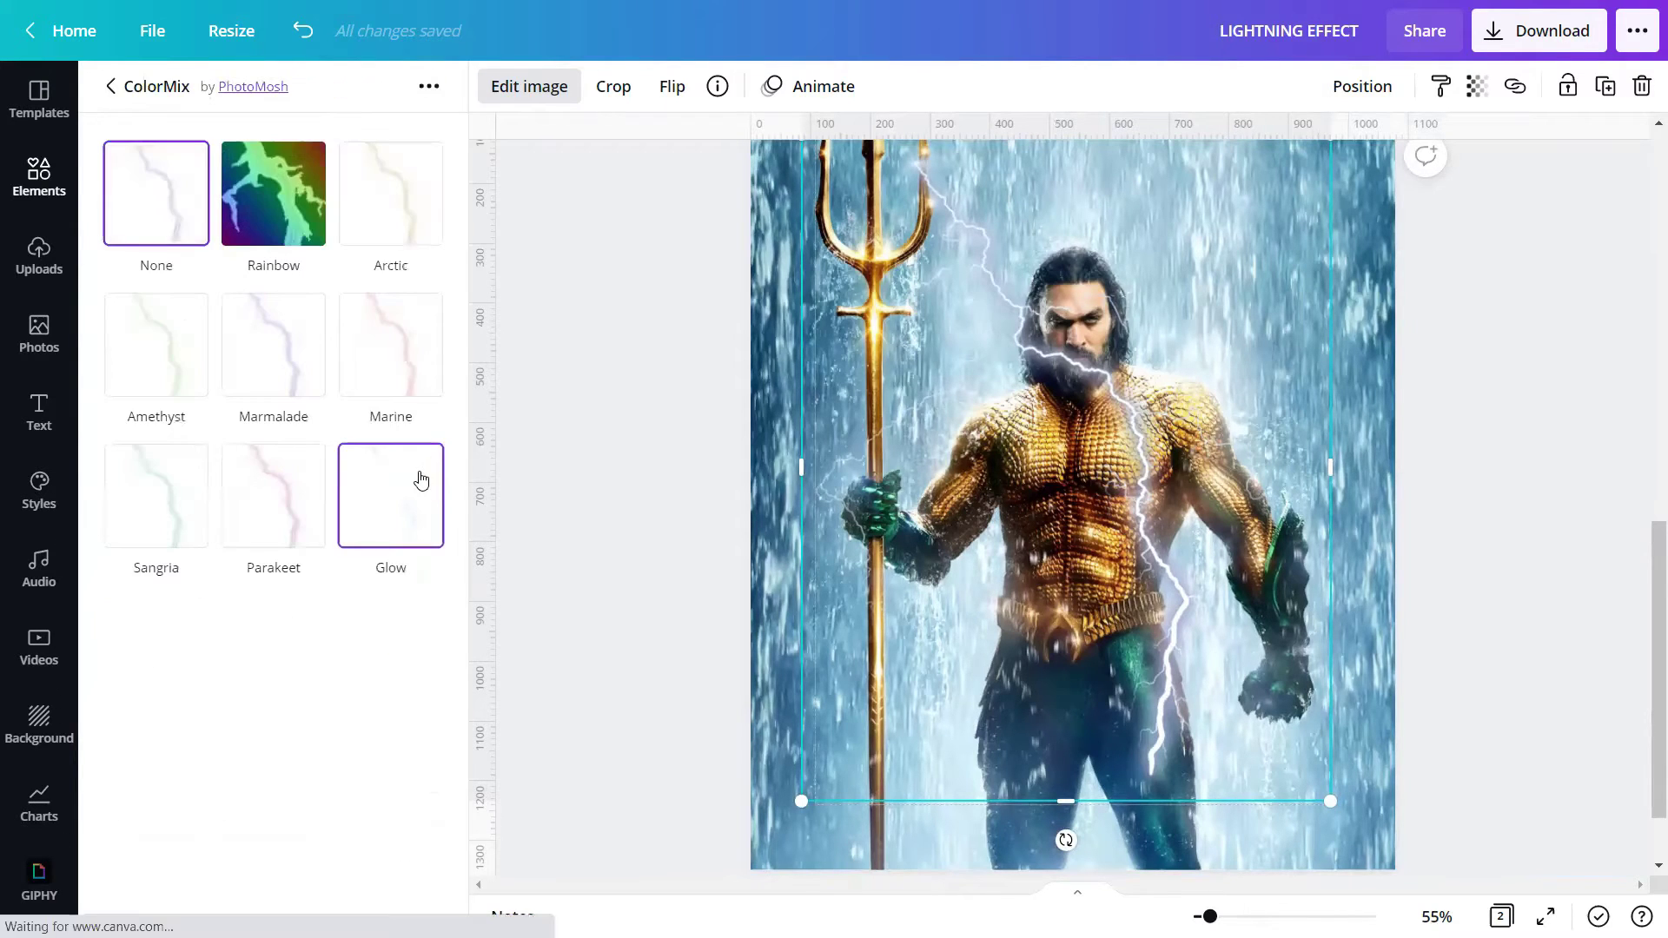
{"action": "left_click", "coordinate": [386, 200]}
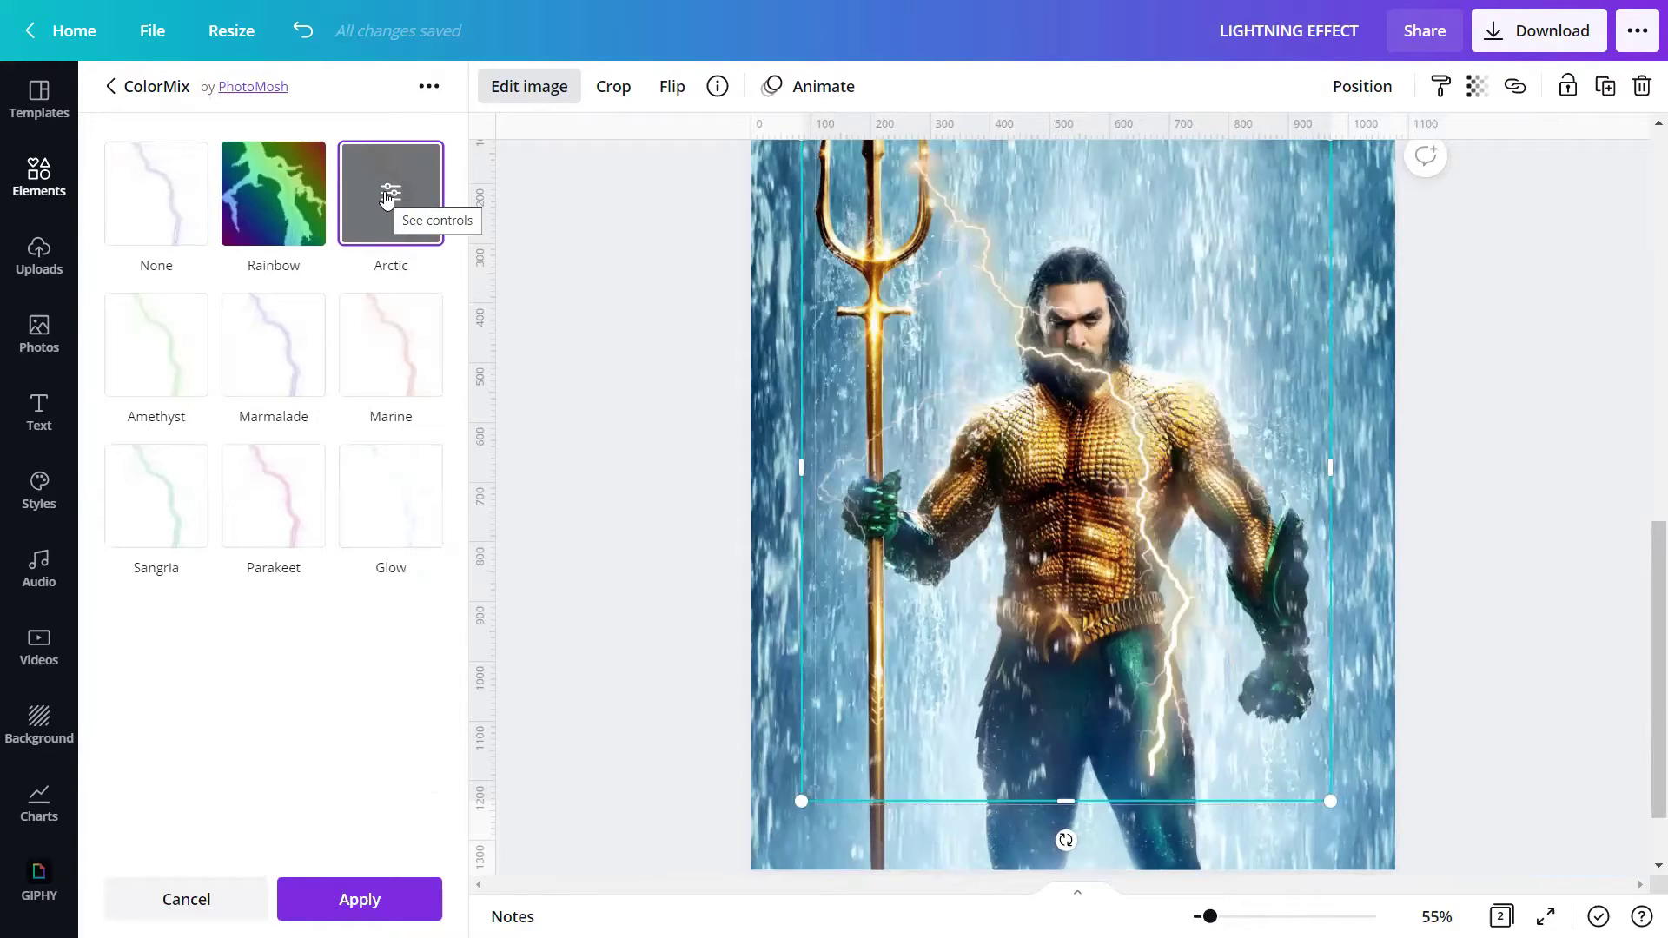
{"action": "left_click", "coordinate": [357, 898]}
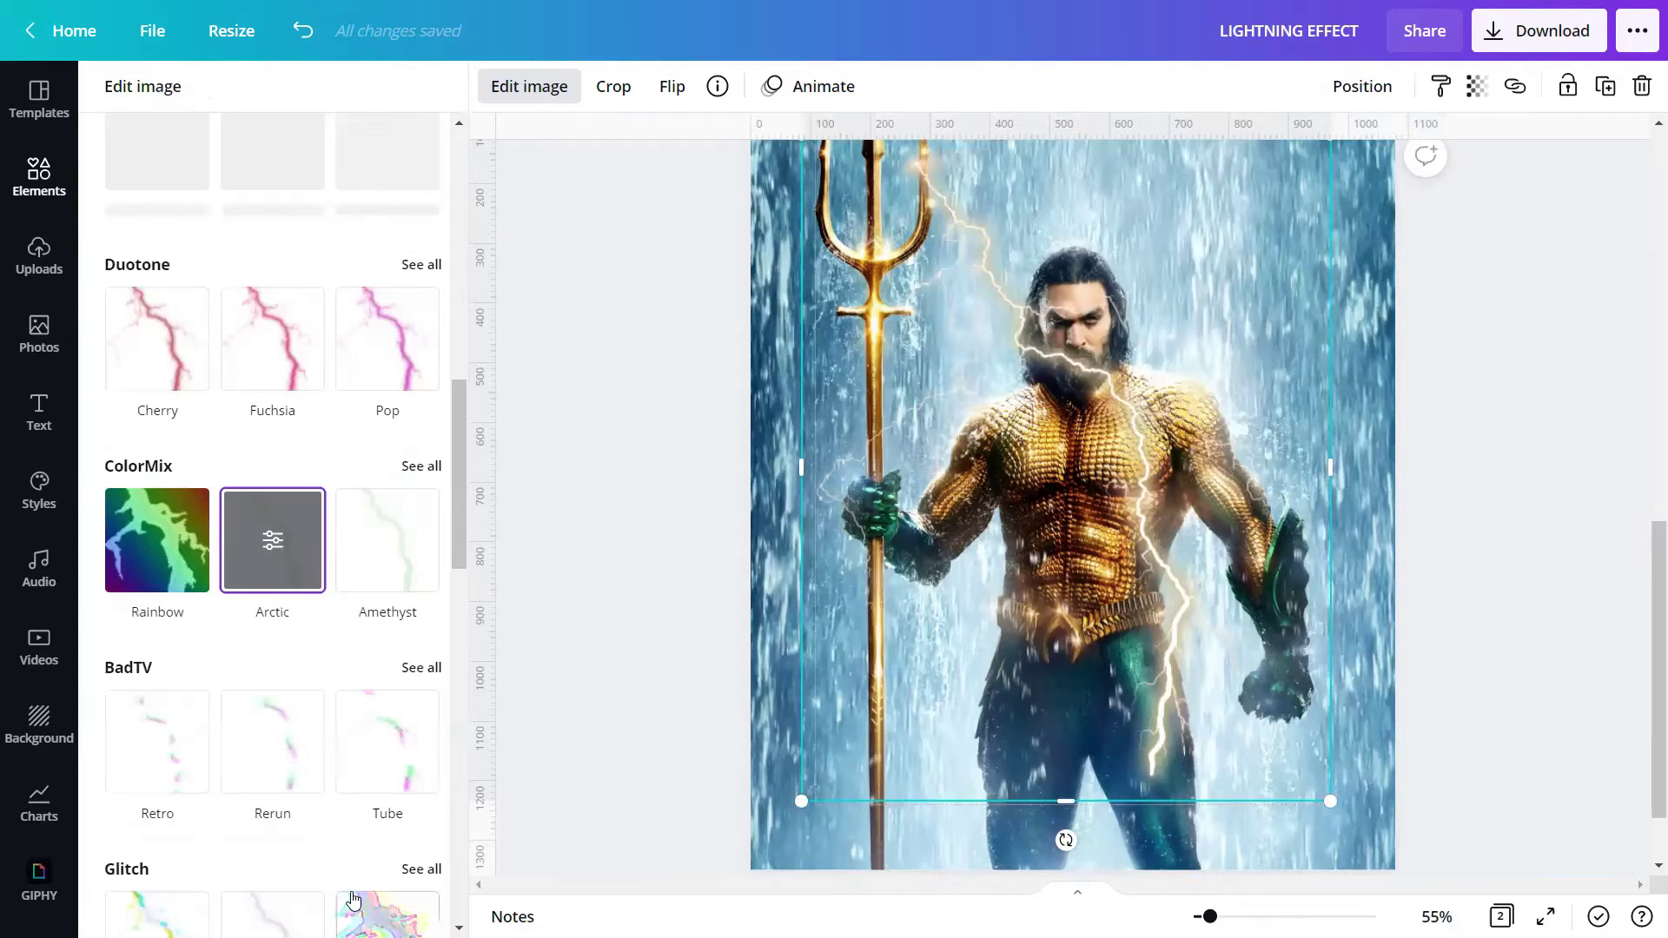
{"action": "left_click", "coordinate": [553, 587]}
Step: Move the yellow-tinted lightning to the left side of the page, over the trident shaft and gloved hand
{"action": "left_click_drag", "start_coordinate": [1210, 916], "coordinate": [1220, 916]}
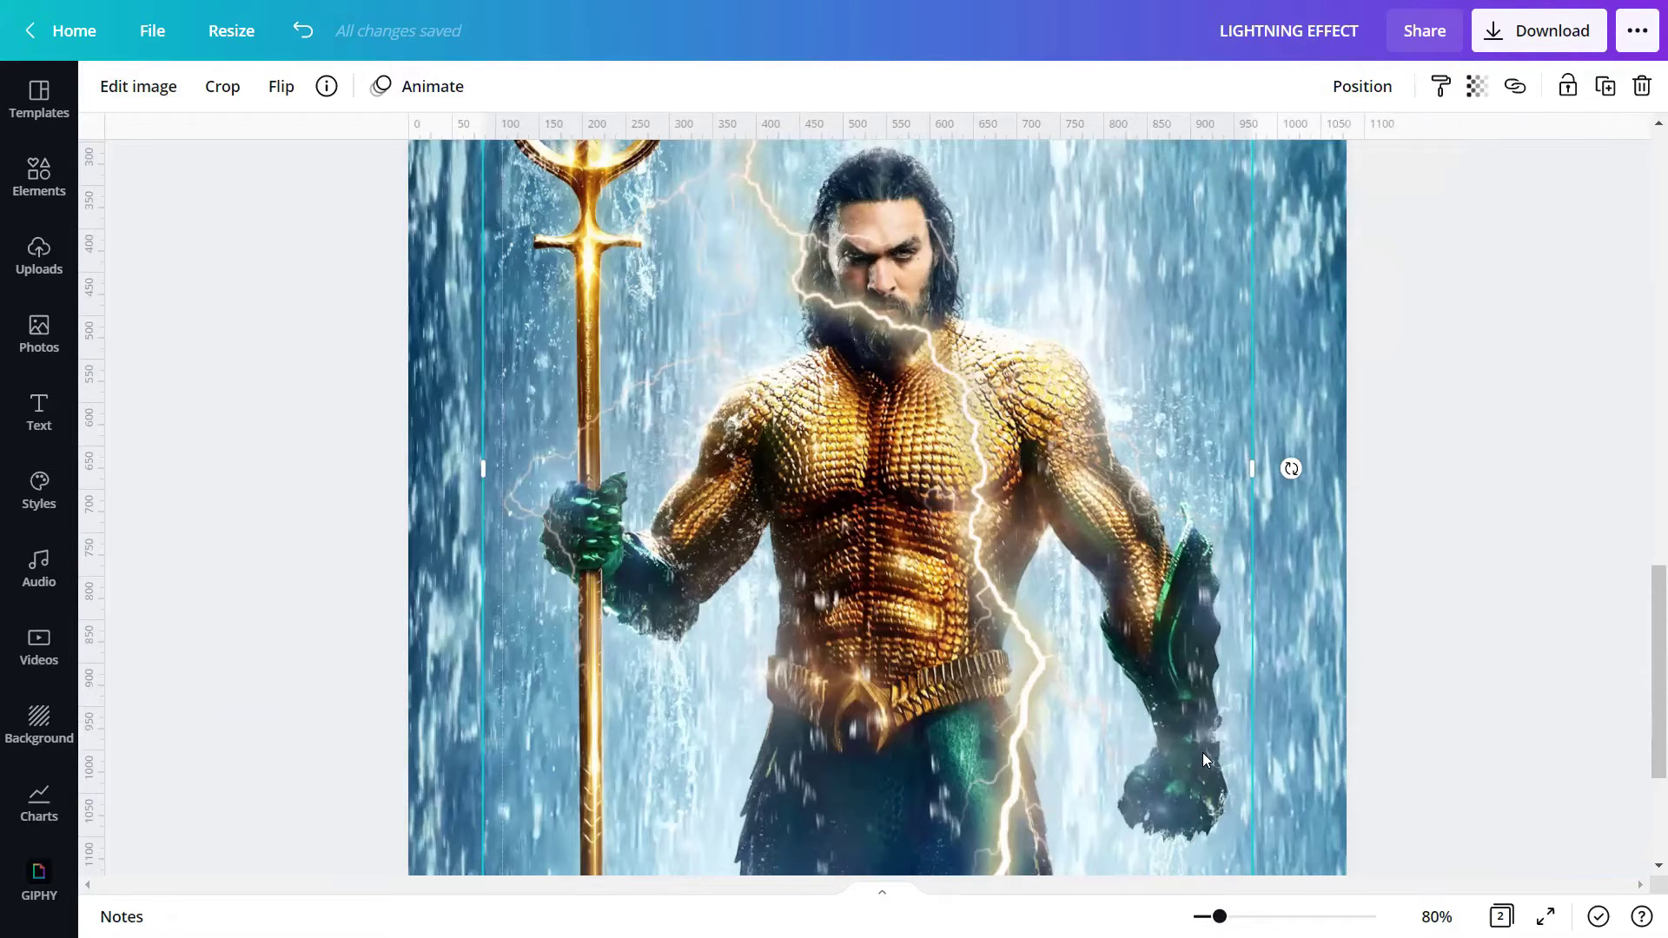
{"action": "left_click_drag", "start_coordinate": [1008, 537], "coordinate": [616, 595]}
{"action": "left_click", "coordinate": [1059, 504]}
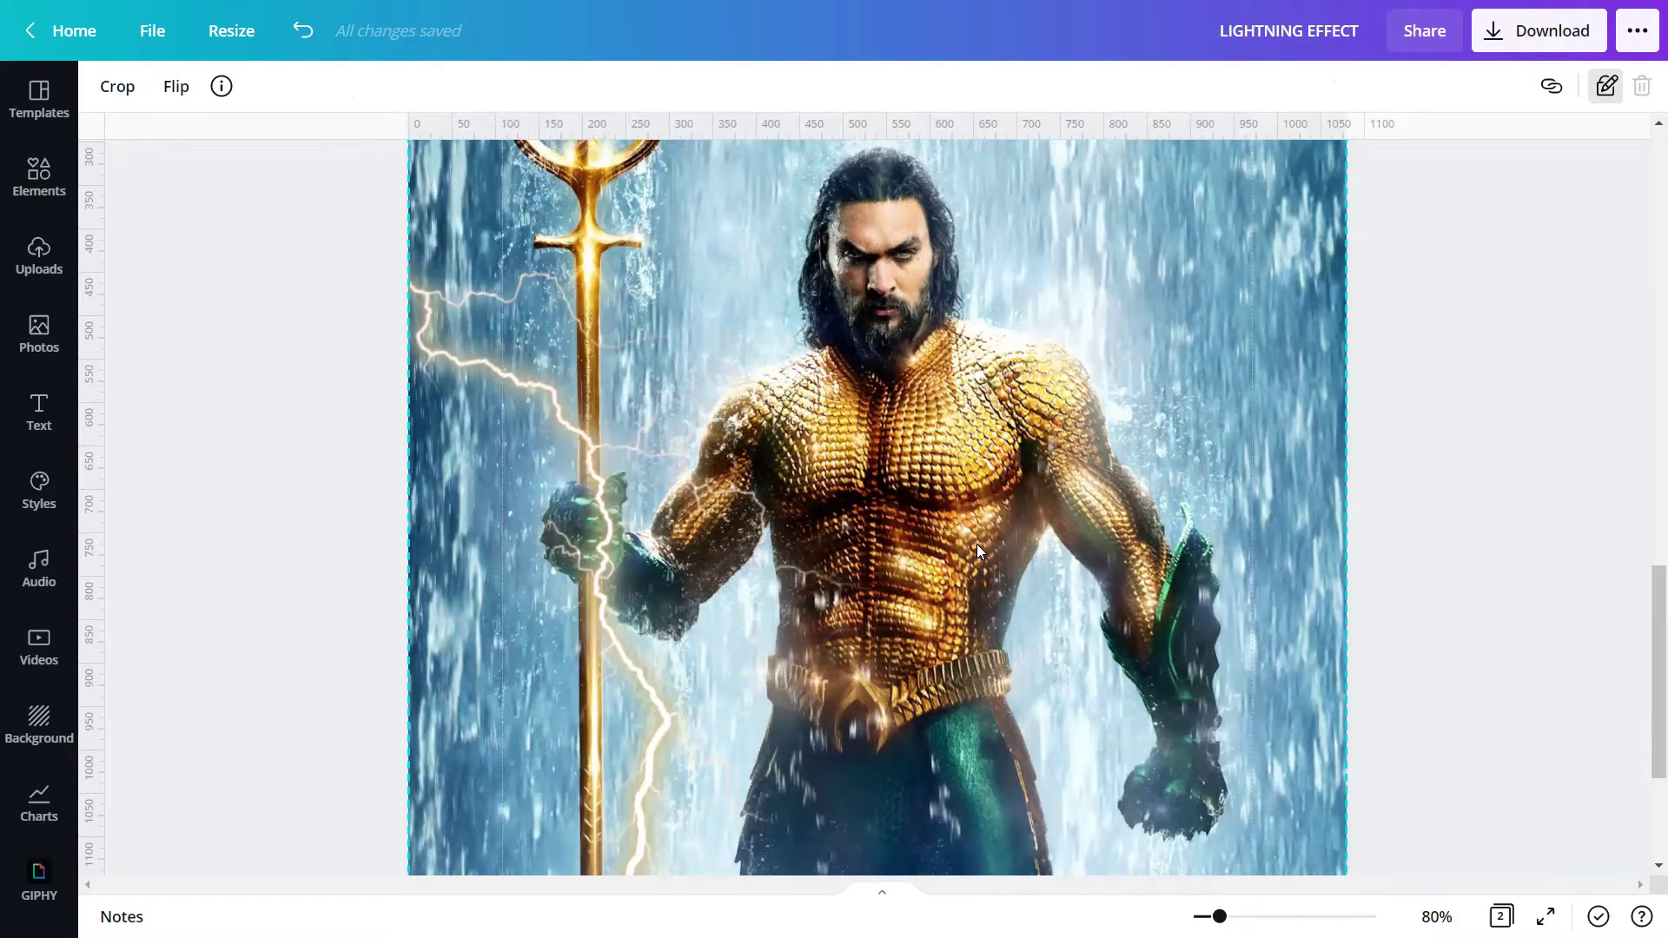
Step: Add a second copy of the branching lightning graphic from the recently used elements
{"action": "left_click", "coordinate": [26, 184]}
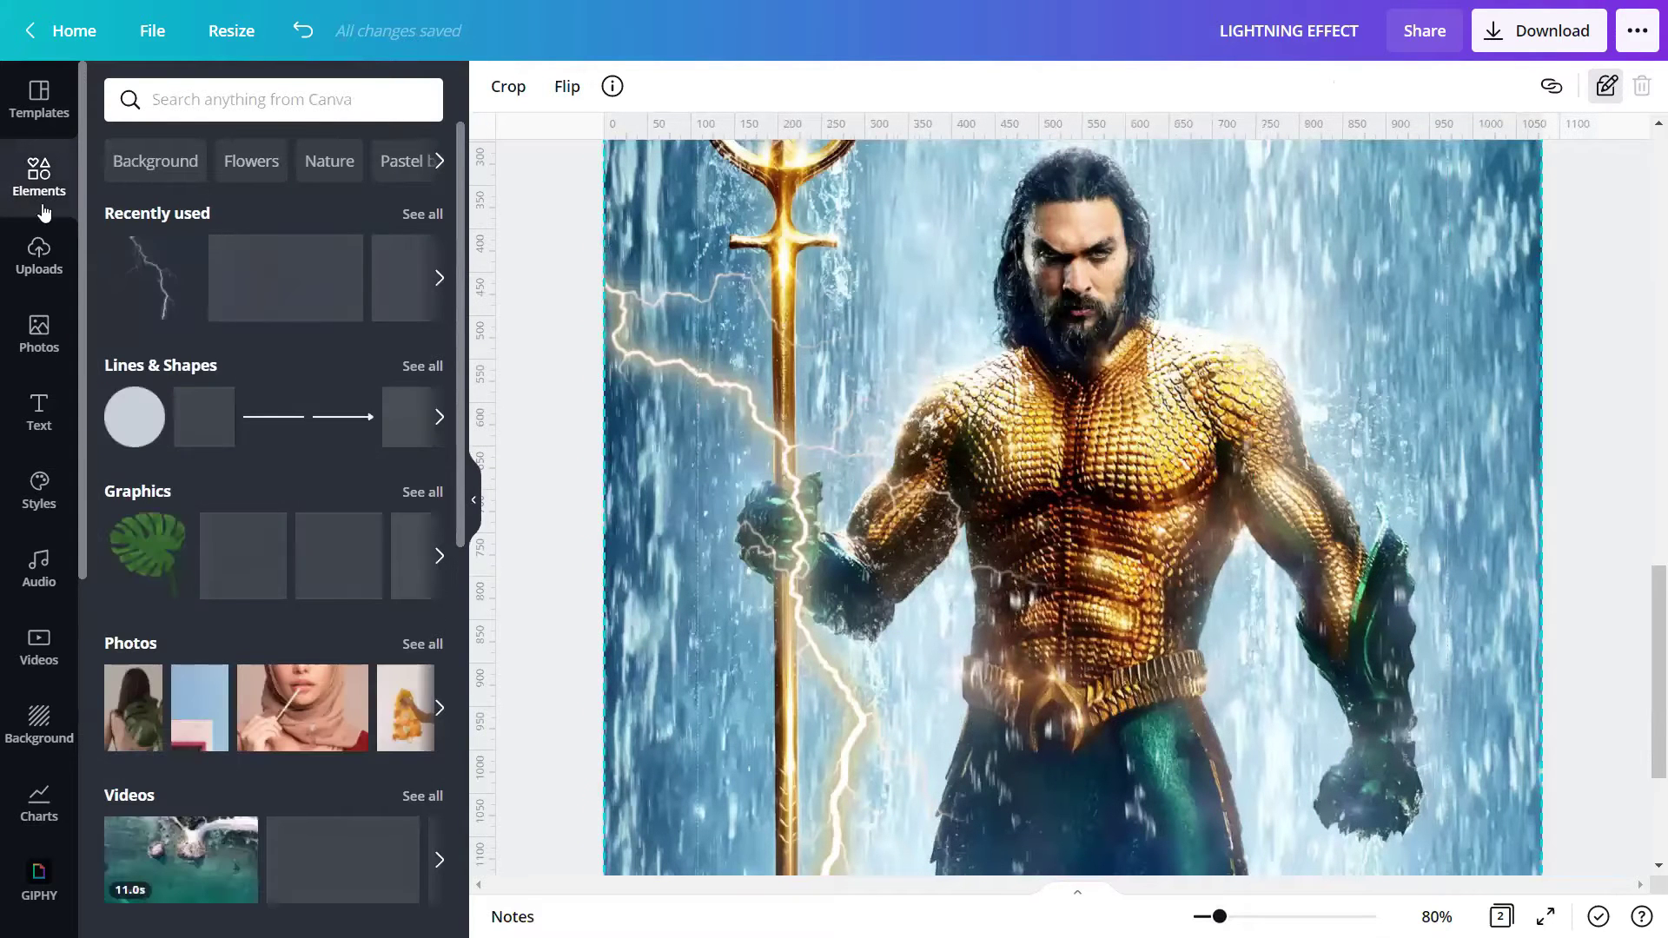
{"action": "left_click", "coordinate": [170, 299]}
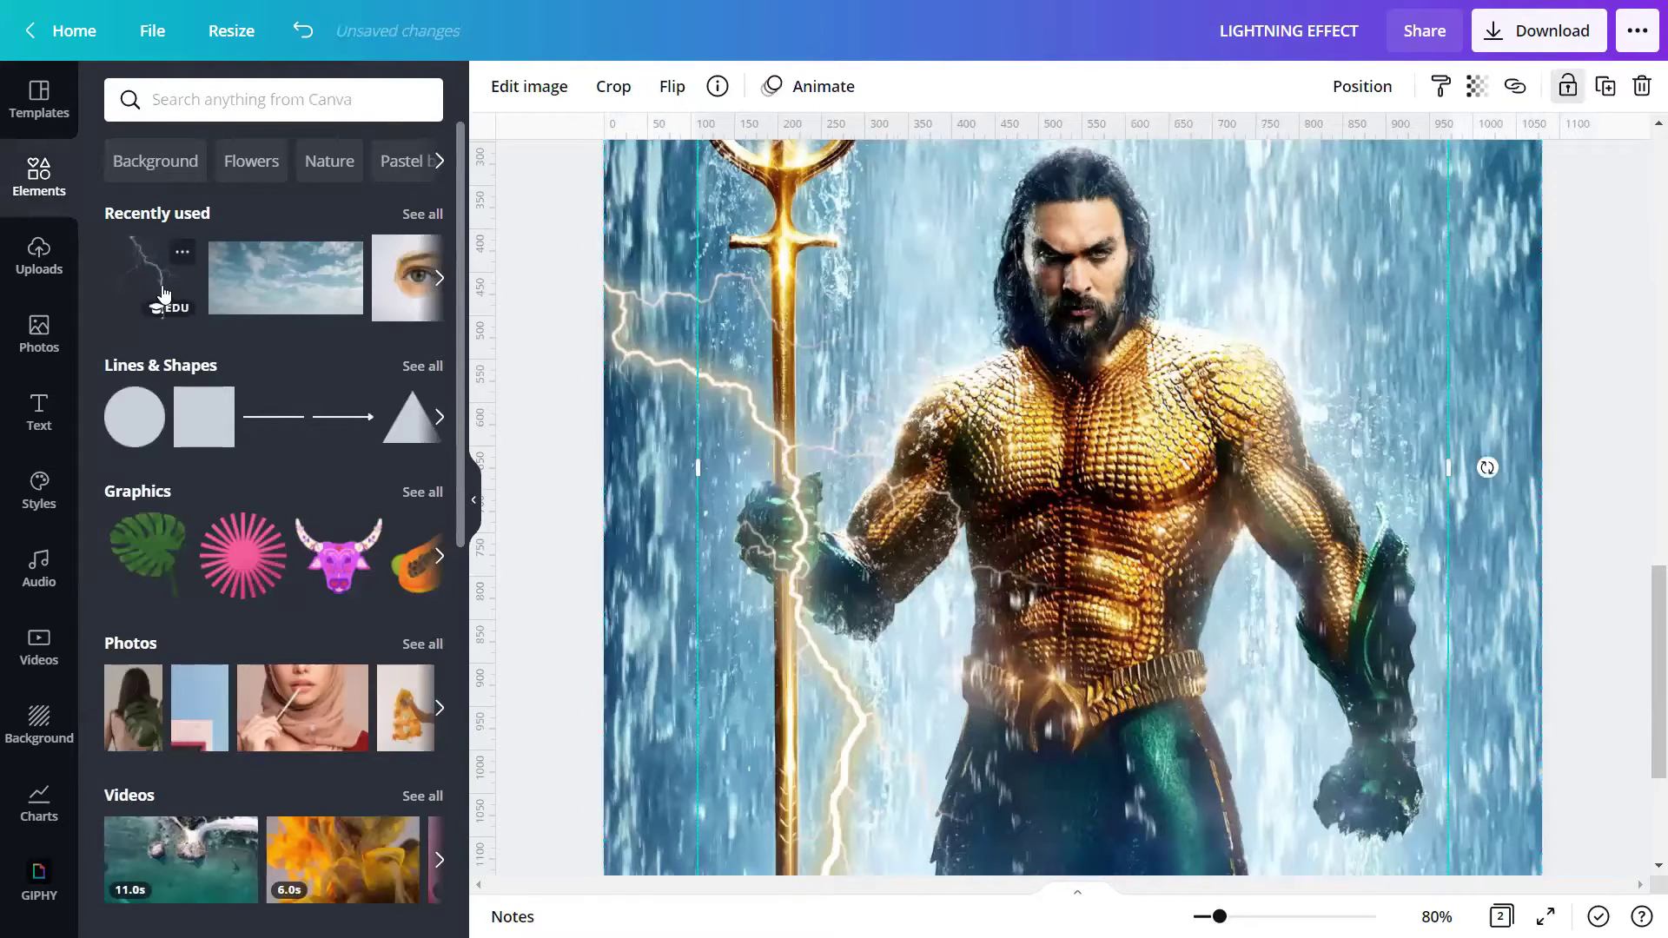
{"action": "left_click", "coordinate": [478, 509]}
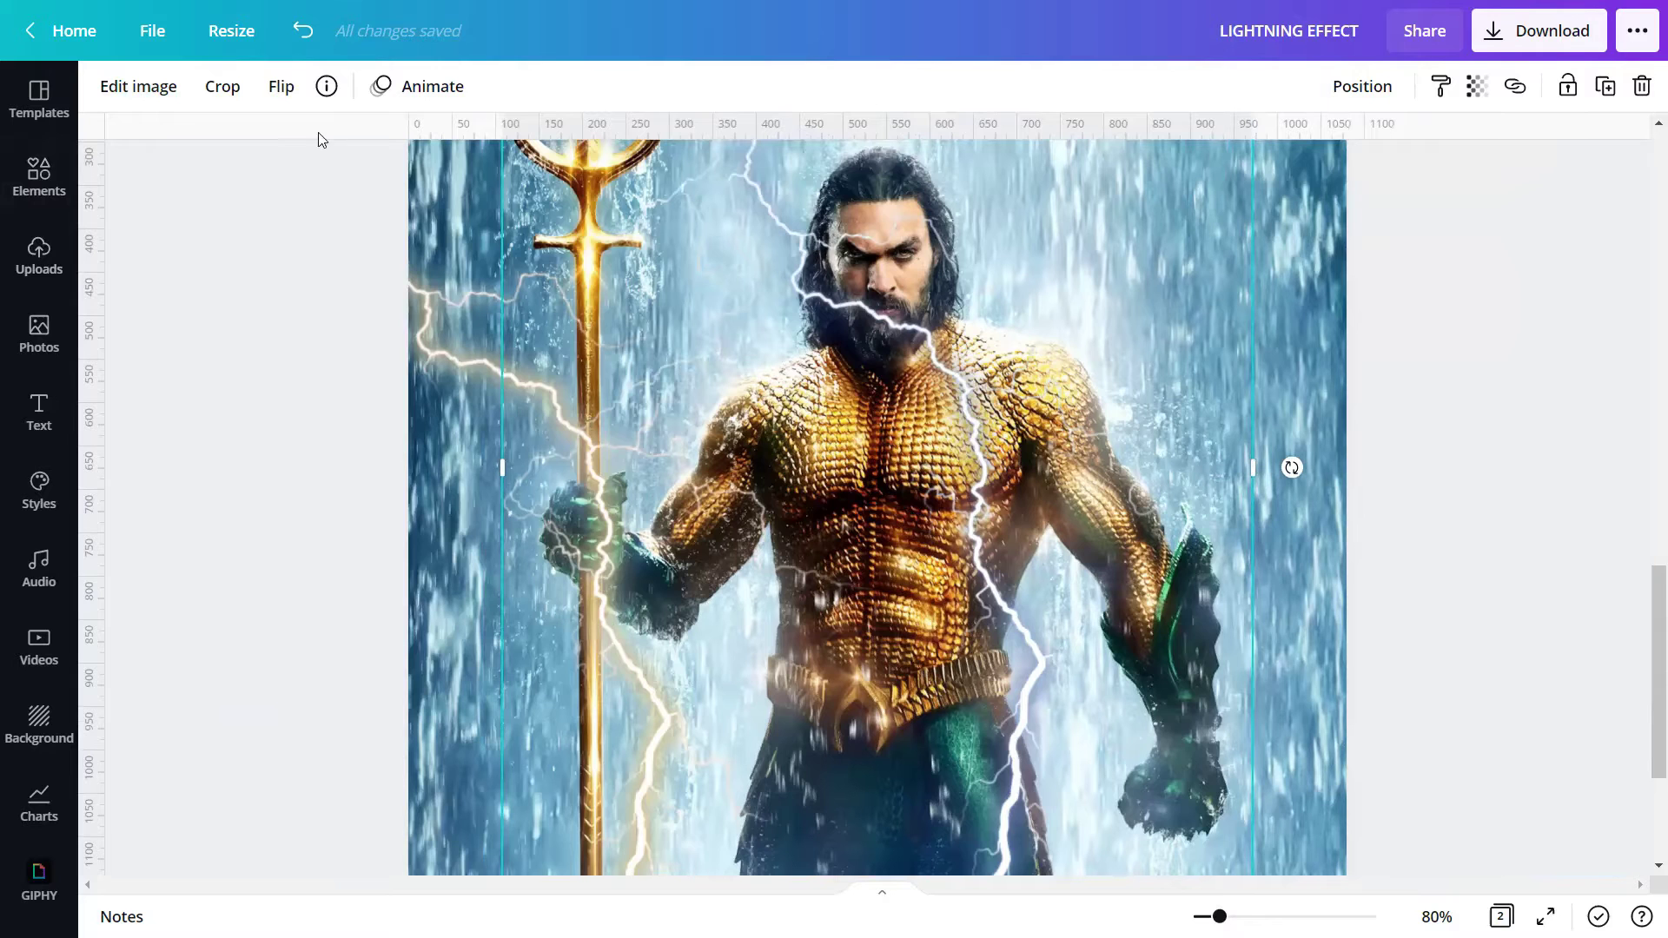
Step: Give the new lightning graphic a Glow effect from the Shadows image effects
{"action": "left_click", "coordinate": [138, 97]}
{"action": "scroll", "coordinate": [247, 435], "scroll_direction": "down", "scroll_amount": 5}
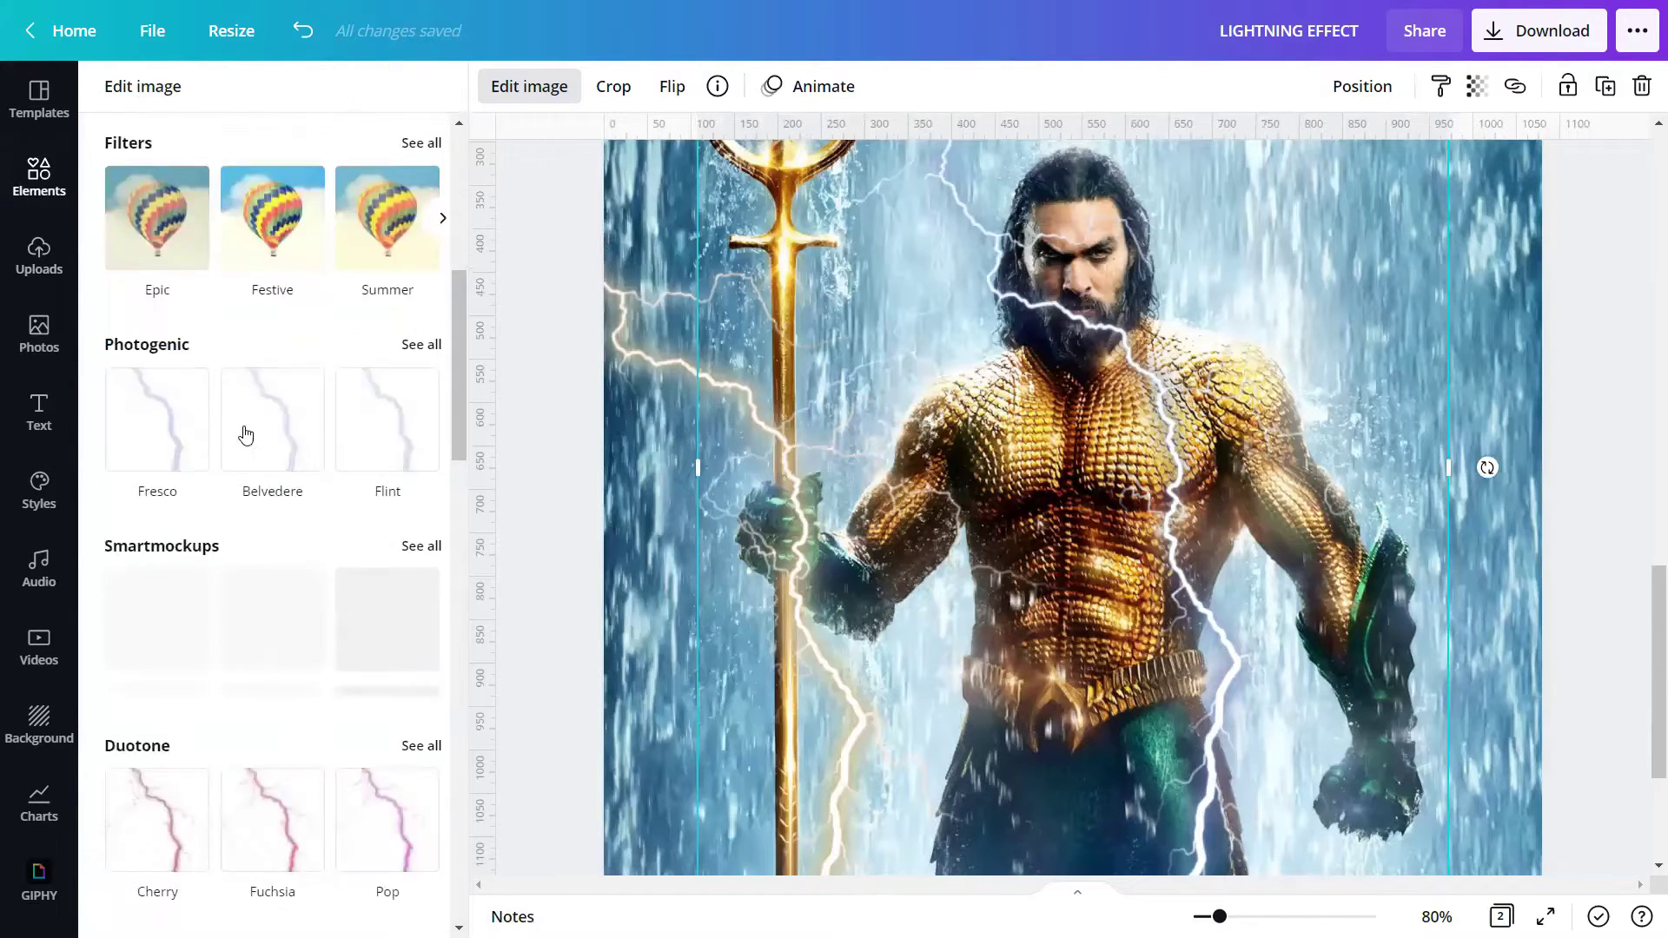
{"action": "scroll", "coordinate": [246, 435], "scroll_direction": "down", "scroll_amount": 20}
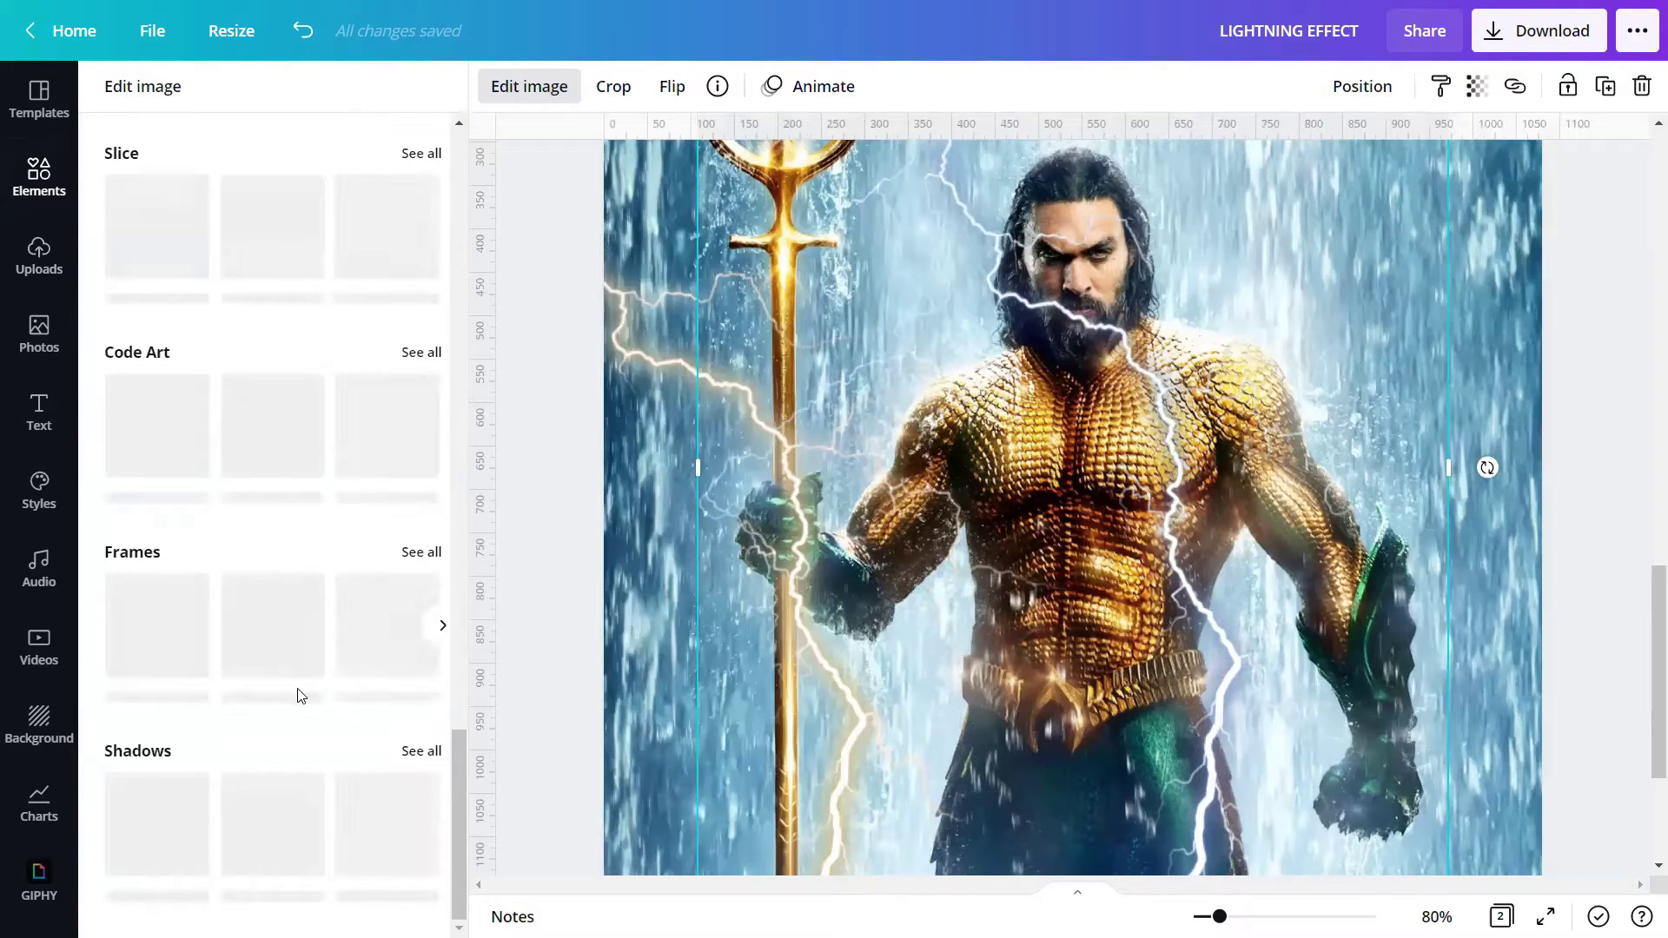
{"action": "left_click", "coordinate": [423, 752]}
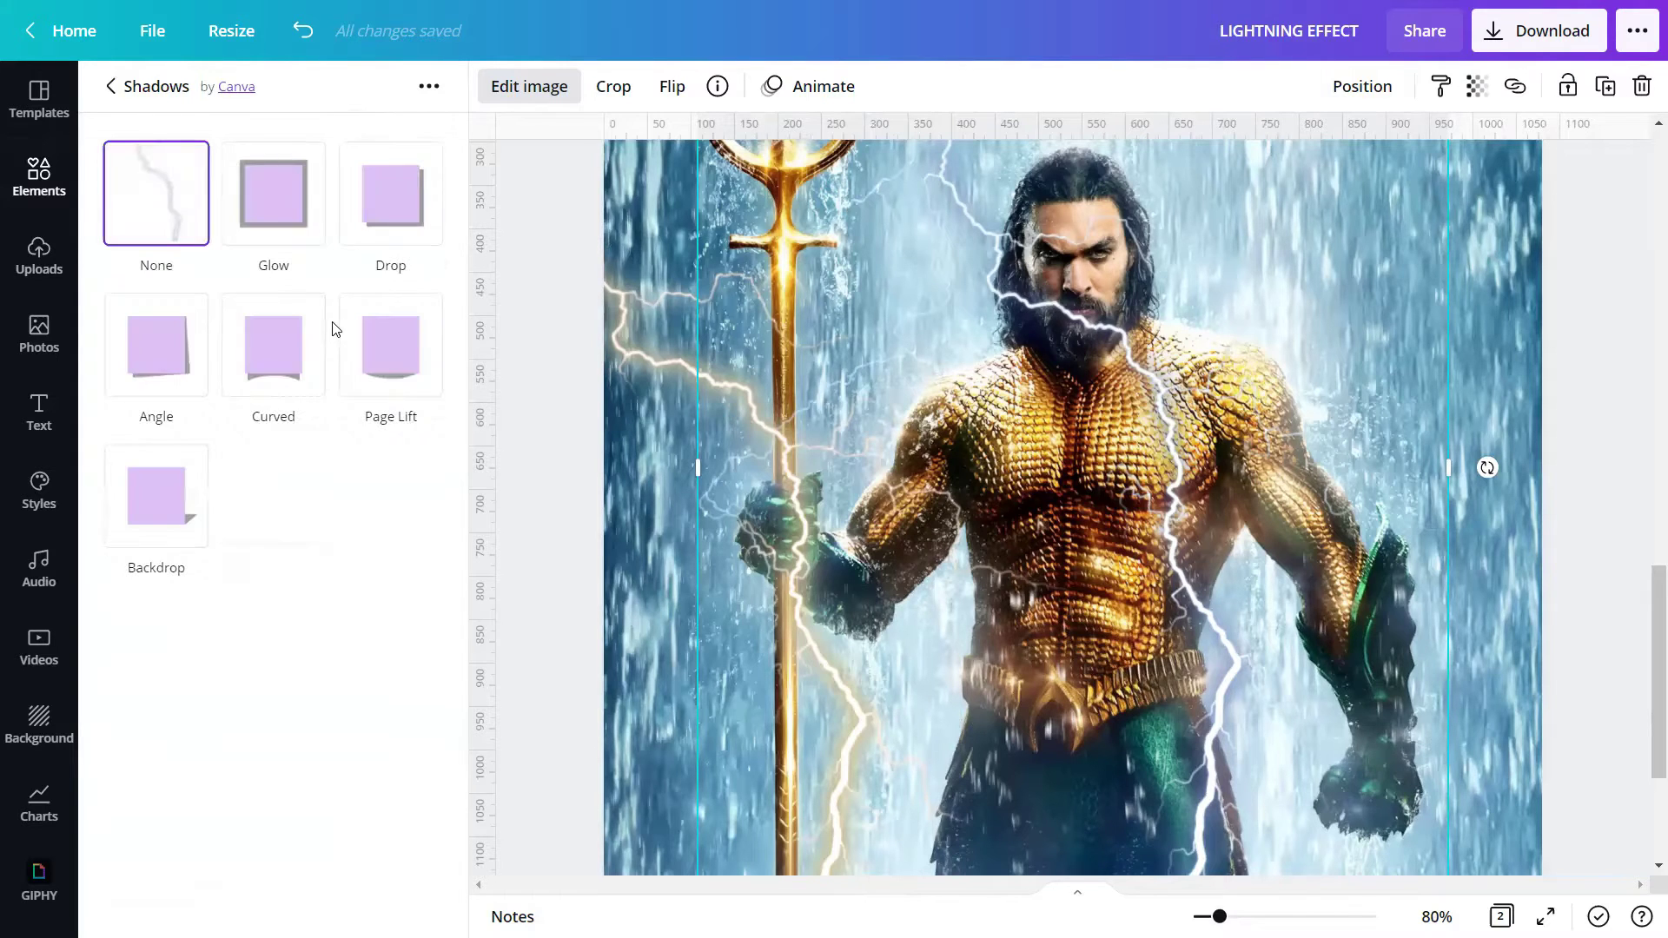
{"action": "left_click", "coordinate": [280, 219]}
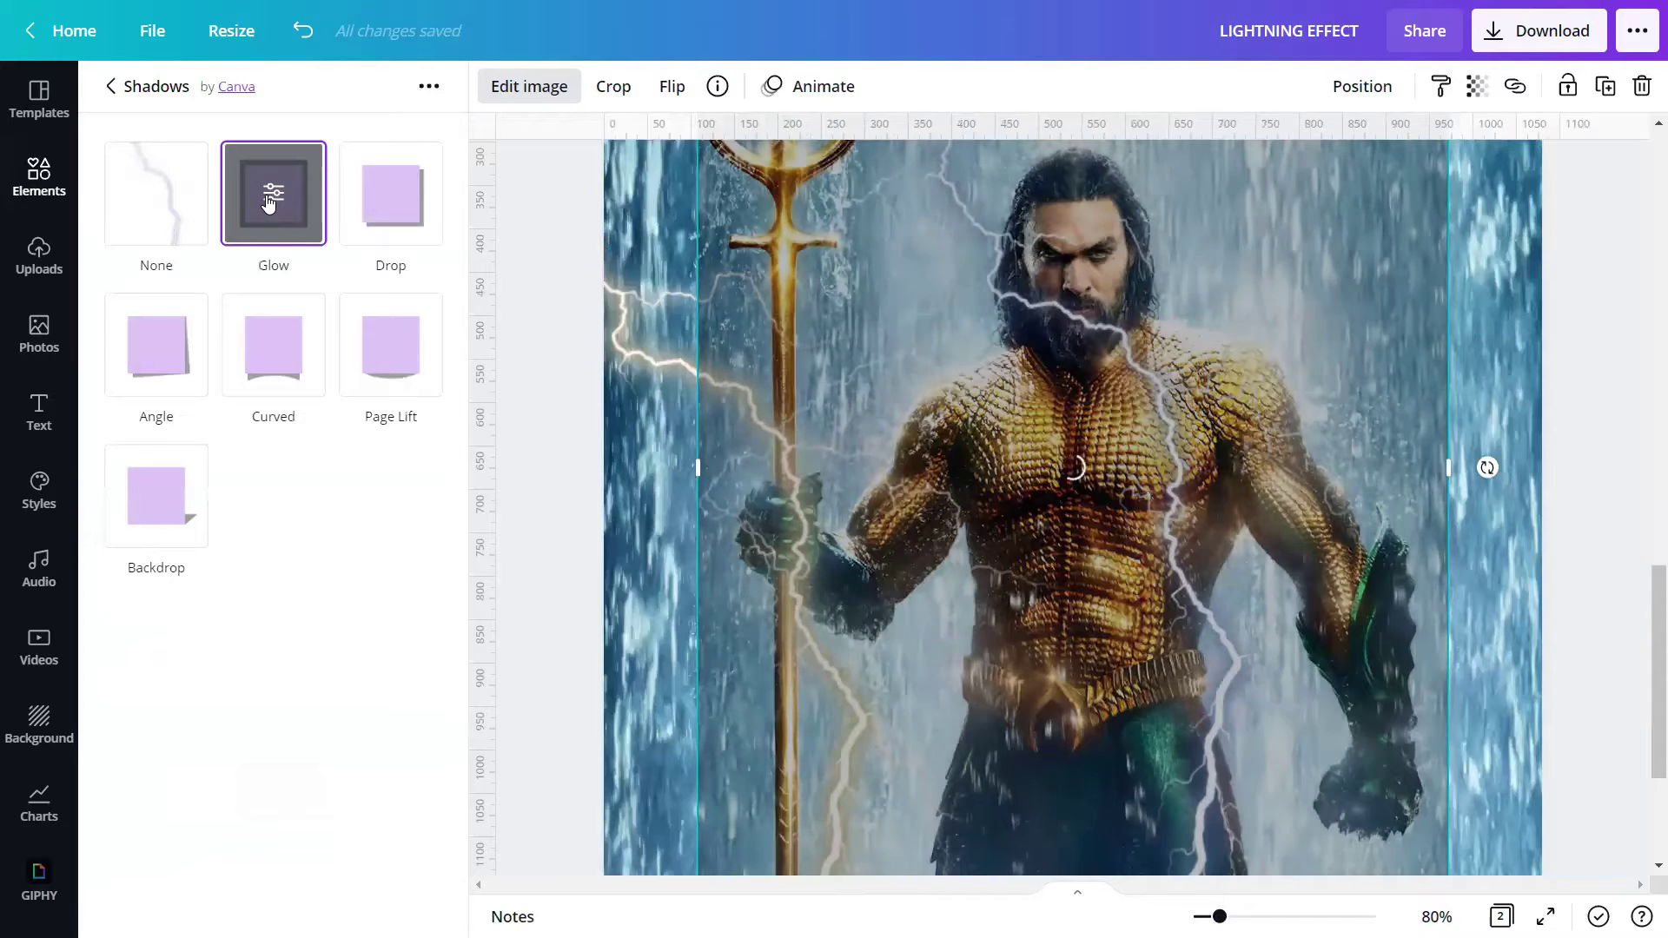
Step: Set the new lightning glow's transparency to 80 and its blur to 11
{"action": "left_click", "coordinate": [271, 195]}
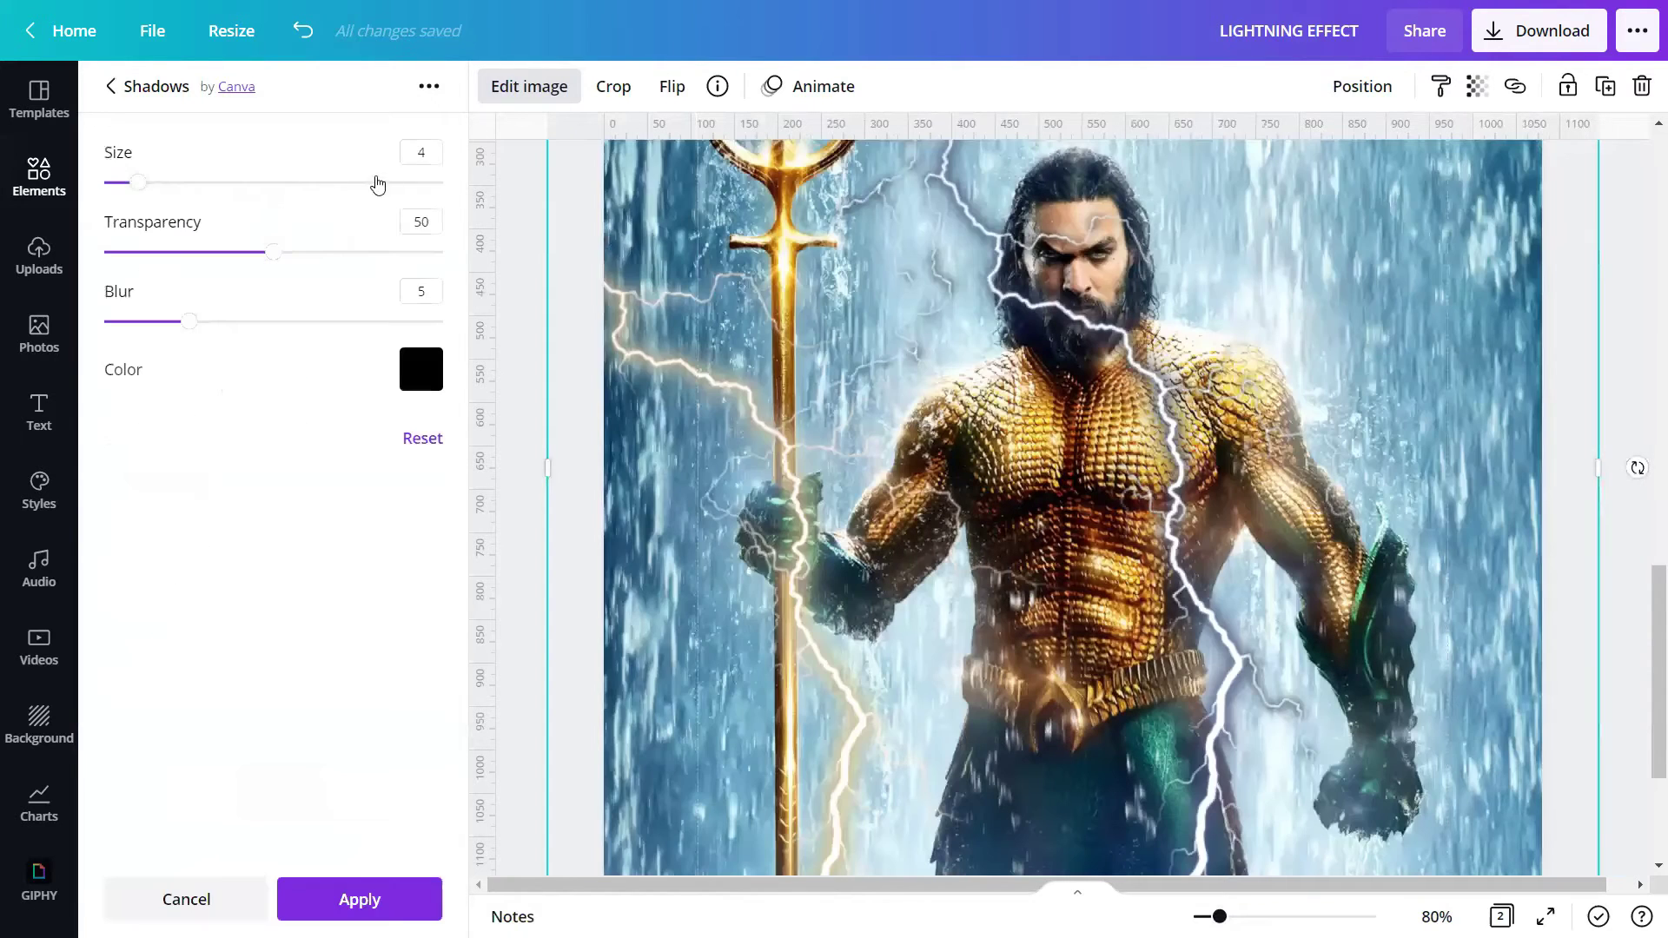
{"action": "double_click", "coordinate": [421, 222]}
{"action": "type", "text": "80"}
{"action": "double_click", "coordinate": [436, 289]}
{"action": "type", "text": "11"}
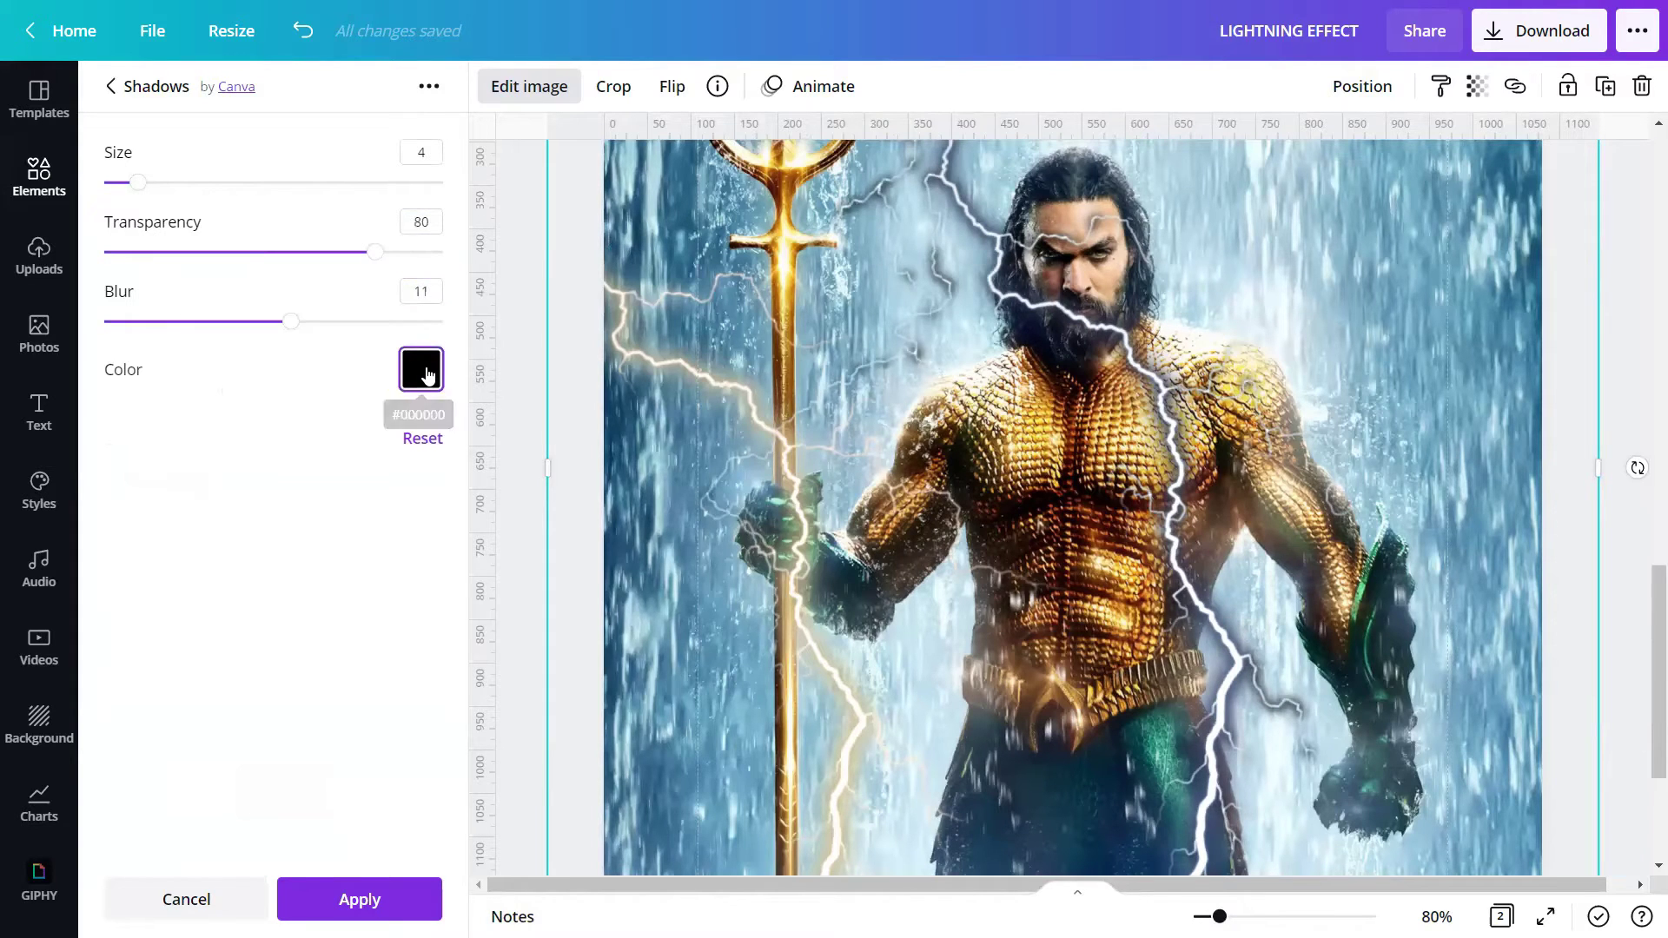
Step: Change the new lightning's glow color to Turquoise blue #5ce1e6 and apply the shadow effect
{"action": "left_click", "coordinate": [426, 372]}
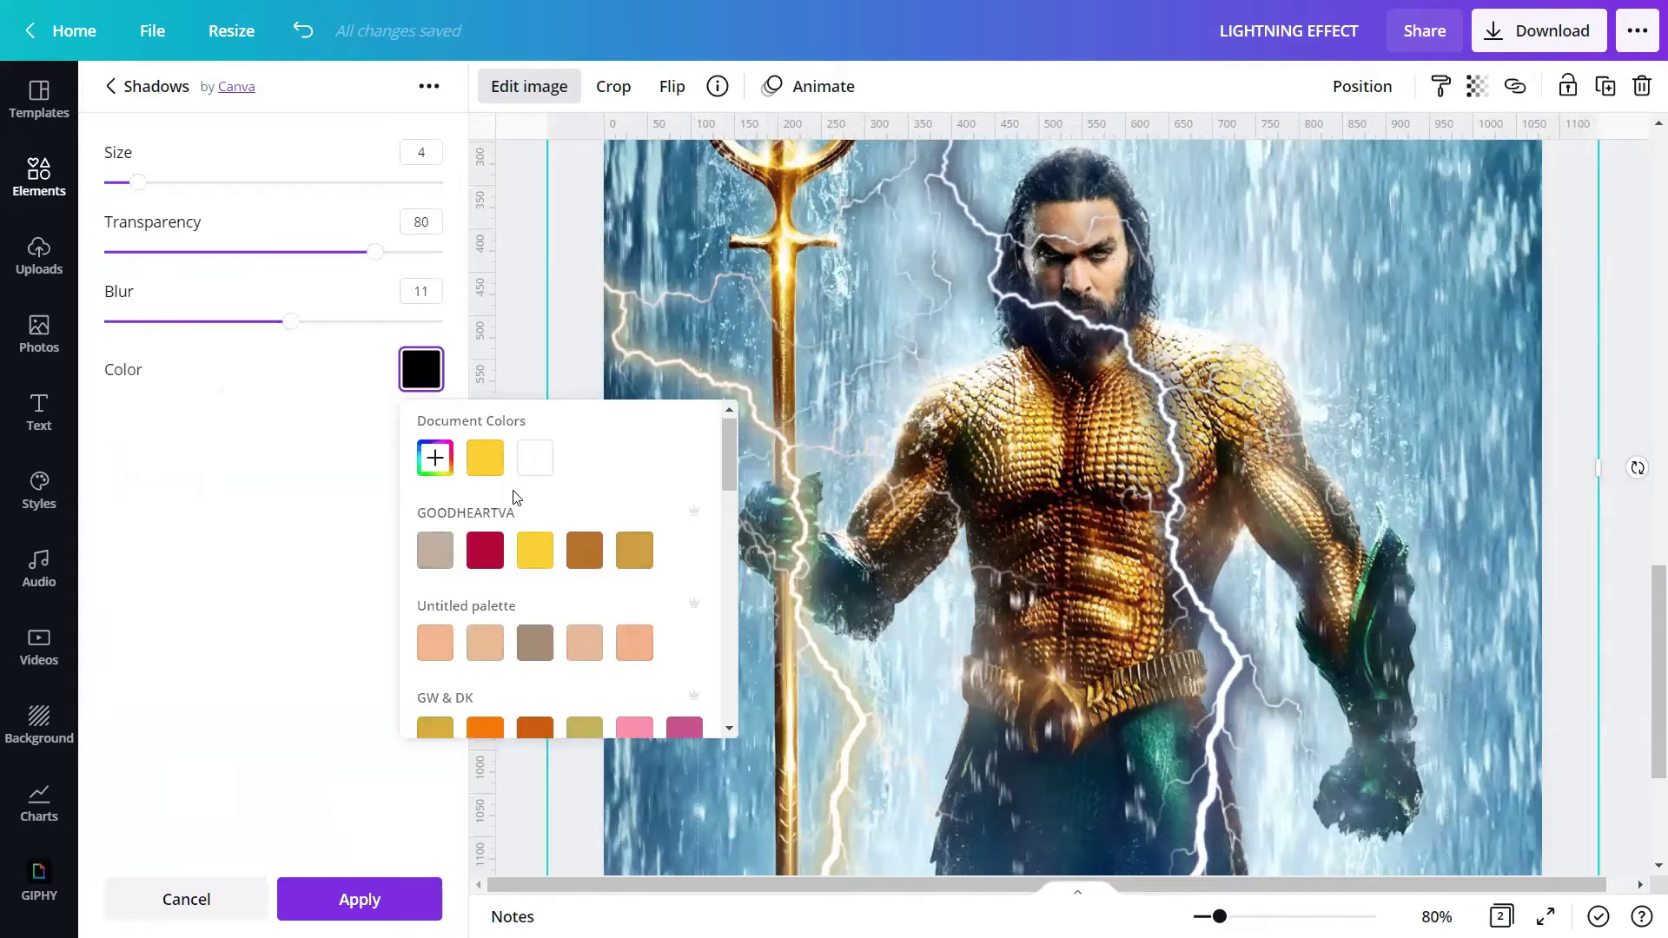
{"action": "scroll", "coordinate": [513, 497], "scroll_direction": "down", "scroll_amount": 6}
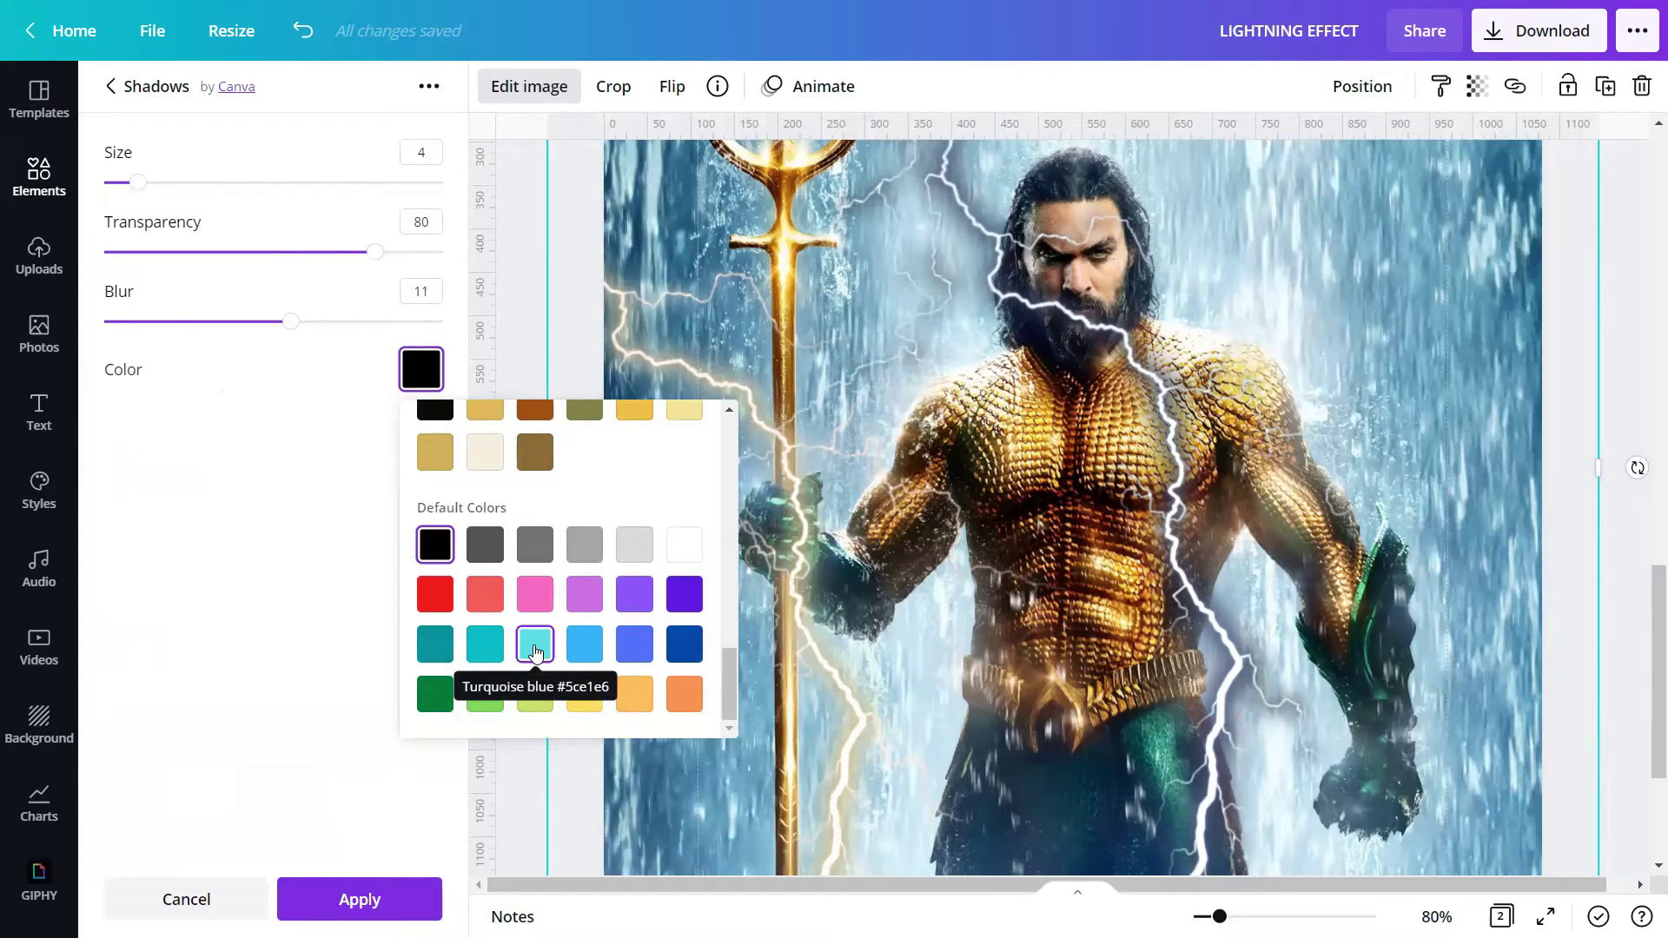
{"action": "left_click", "coordinate": [536, 652]}
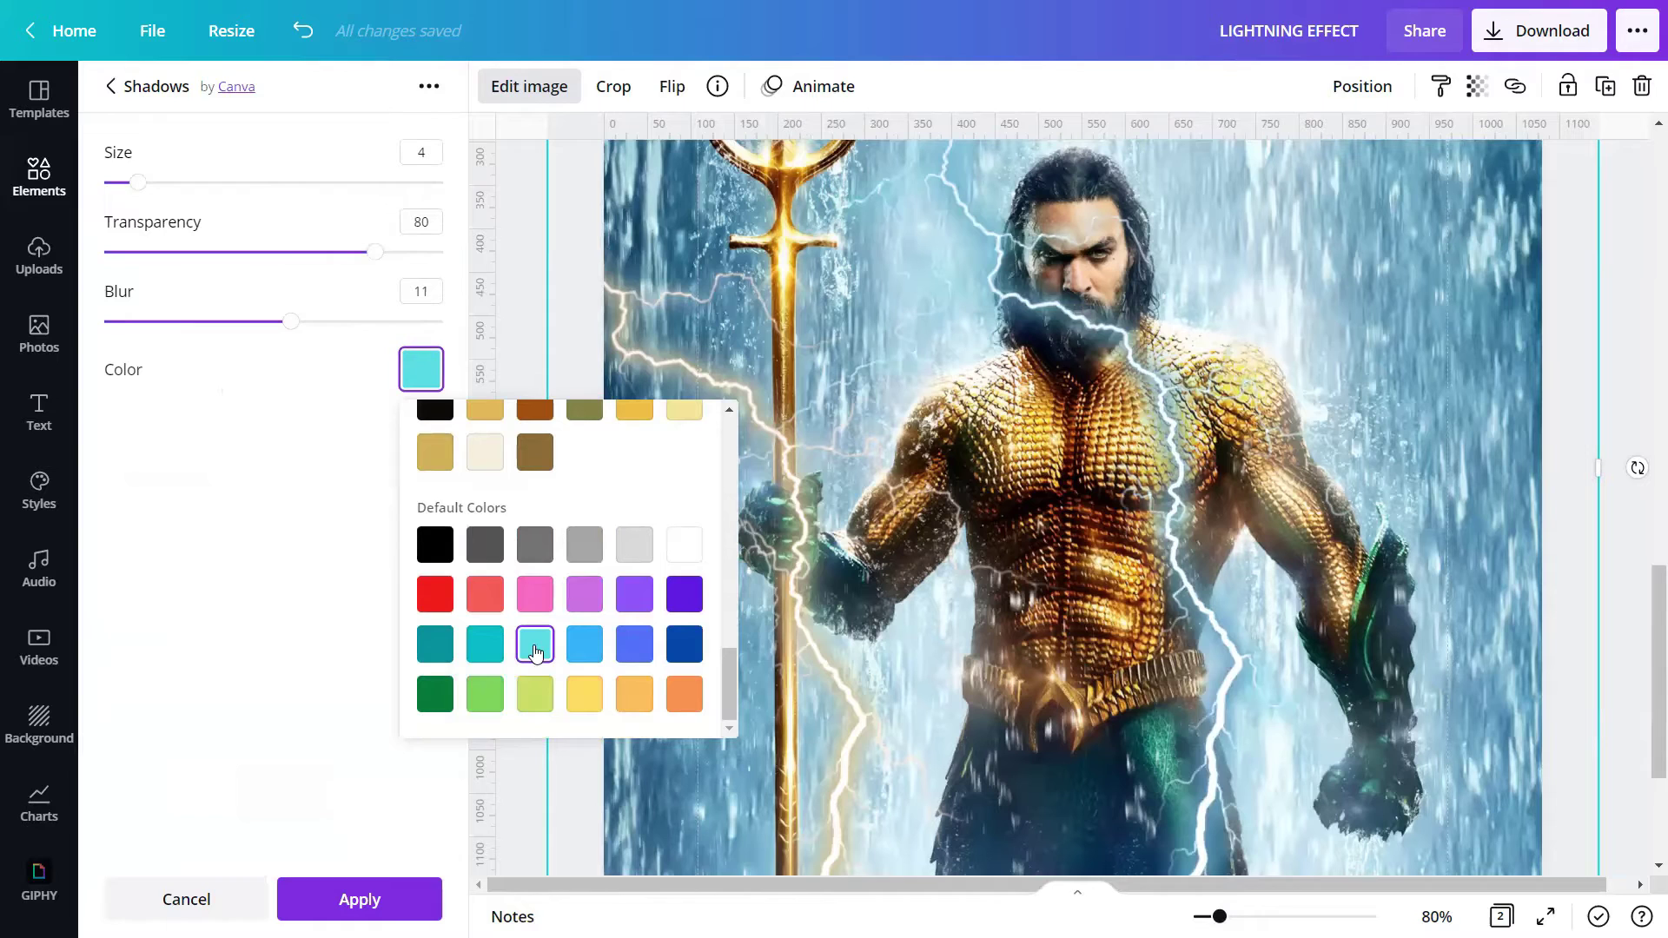
{"action": "left_click", "coordinate": [383, 900]}
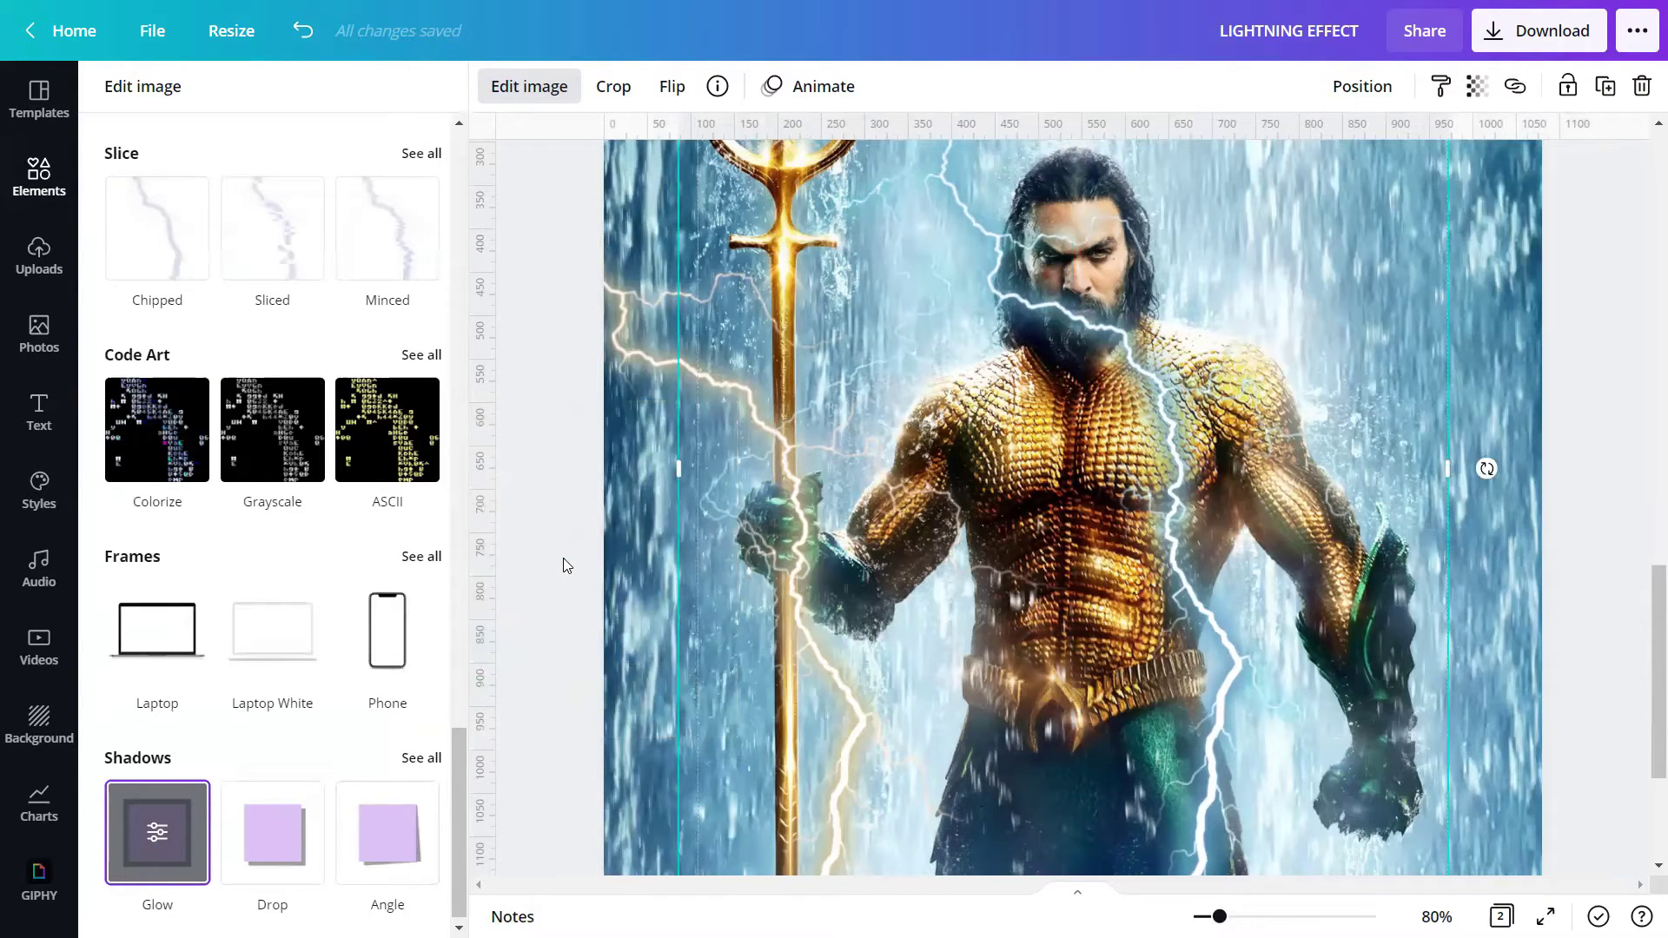
{"action": "key", "text": "Escape"}
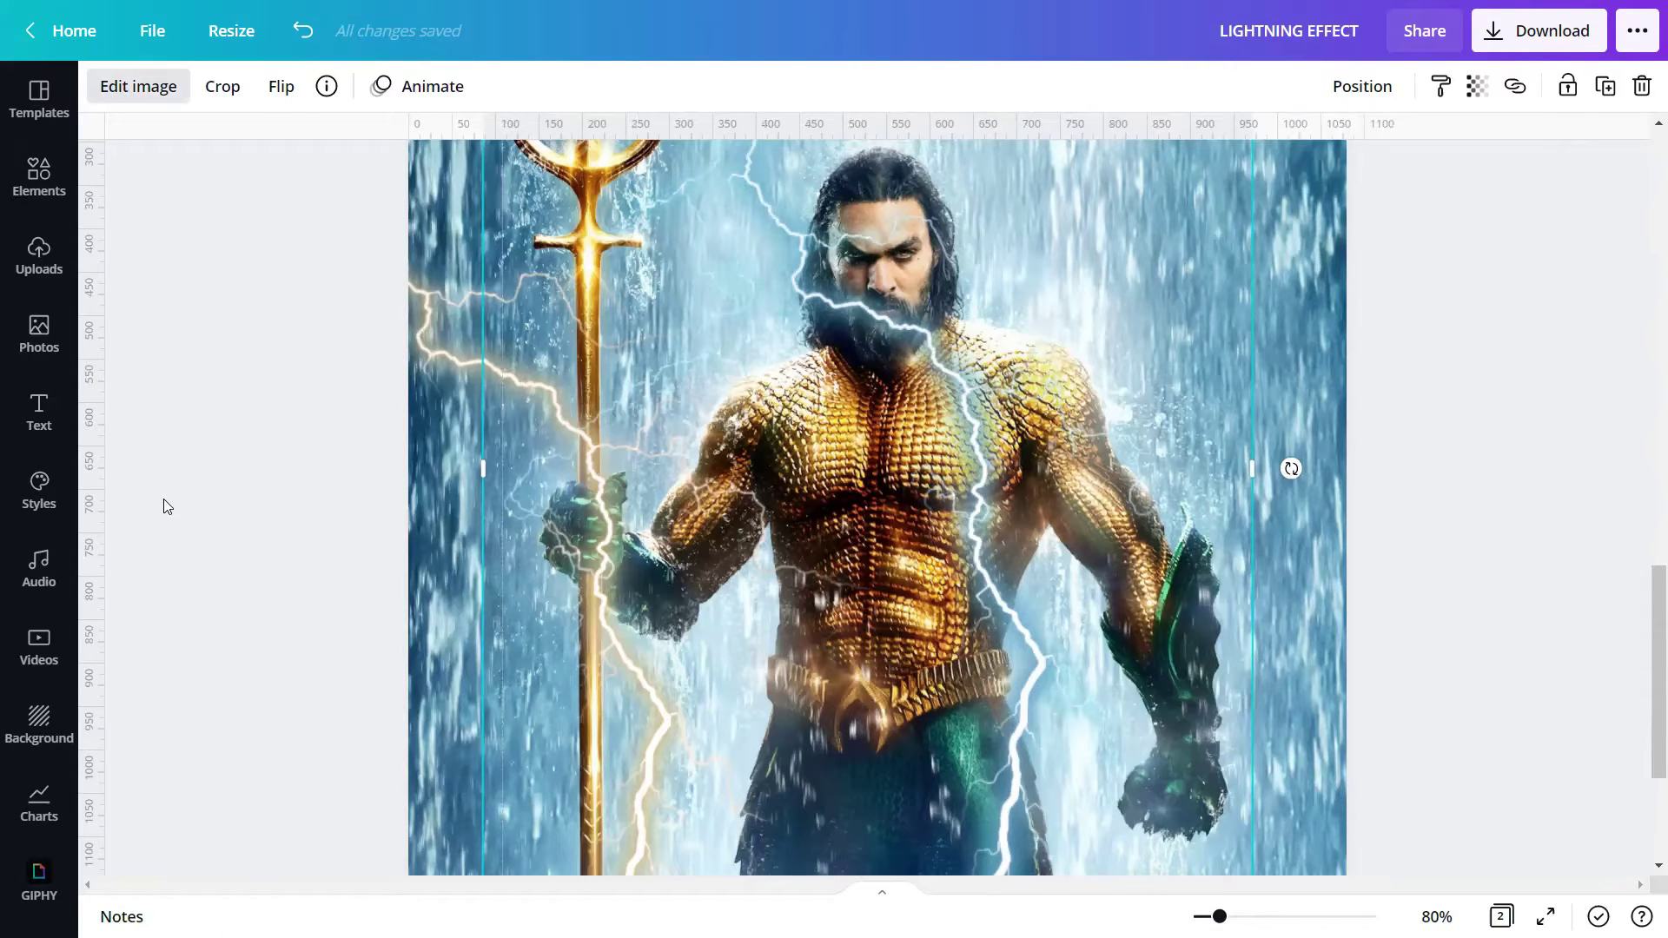
Step: Apply the Glow ColorMix effect to the turquoise lightning graphic
{"action": "scroll", "coordinate": [173, 521], "scroll_direction": "down", "scroll_amount": 5}
{"action": "scroll", "coordinate": [184, 543], "scroll_direction": "down", "scroll_amount": 3}
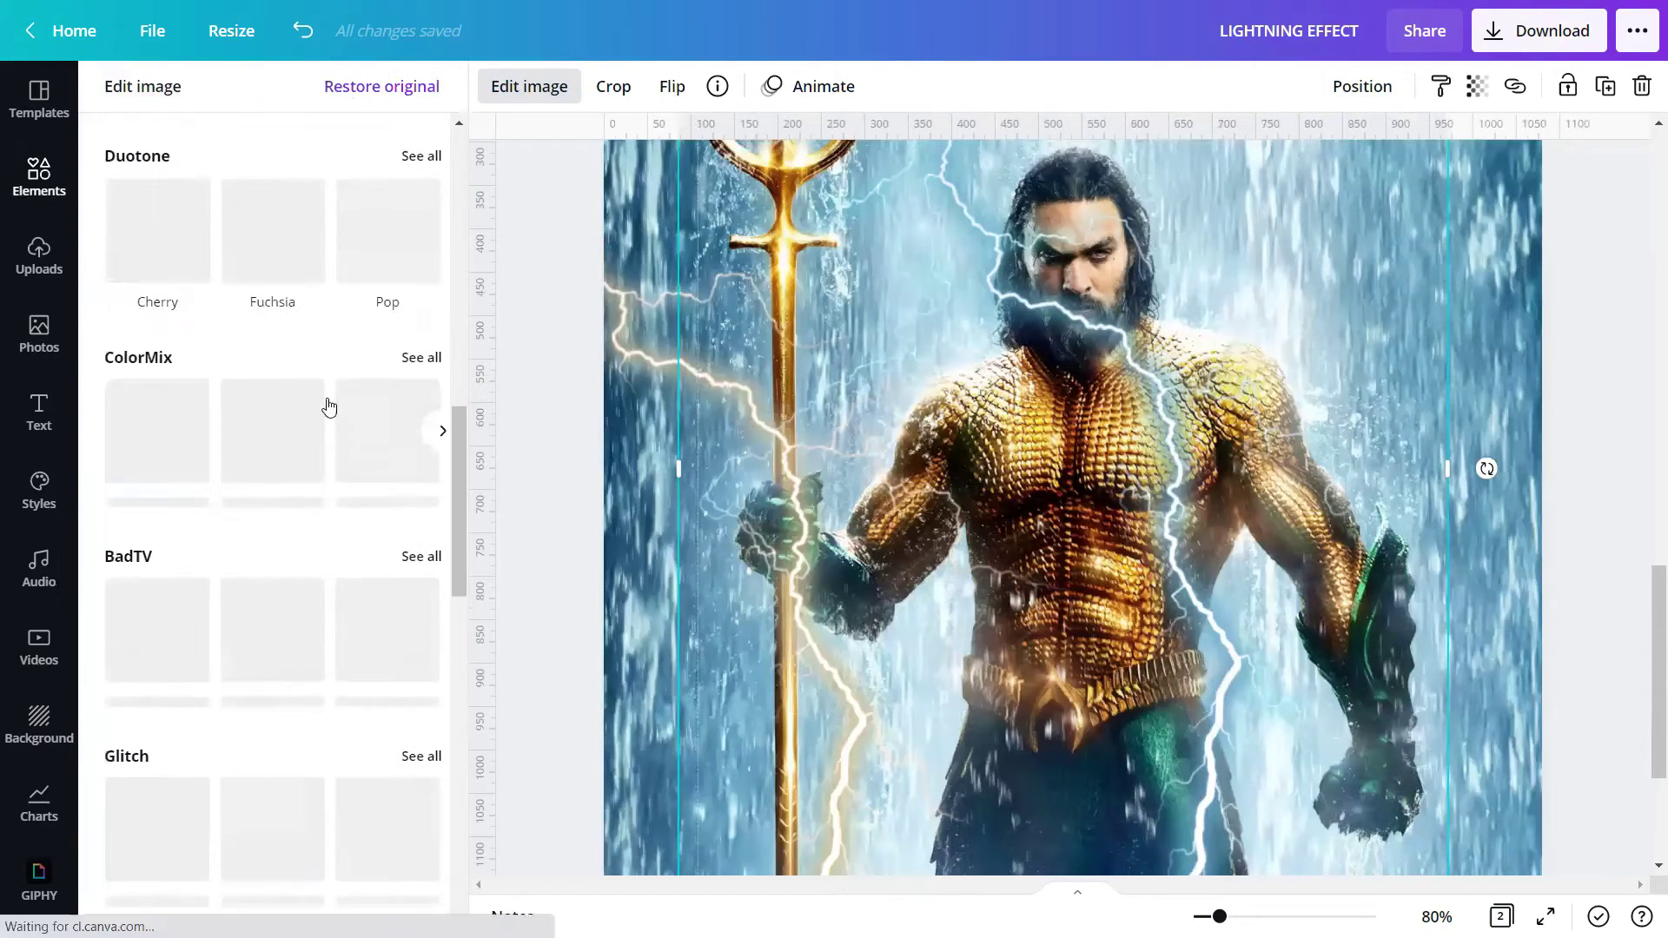
{"action": "left_click", "coordinate": [426, 360]}
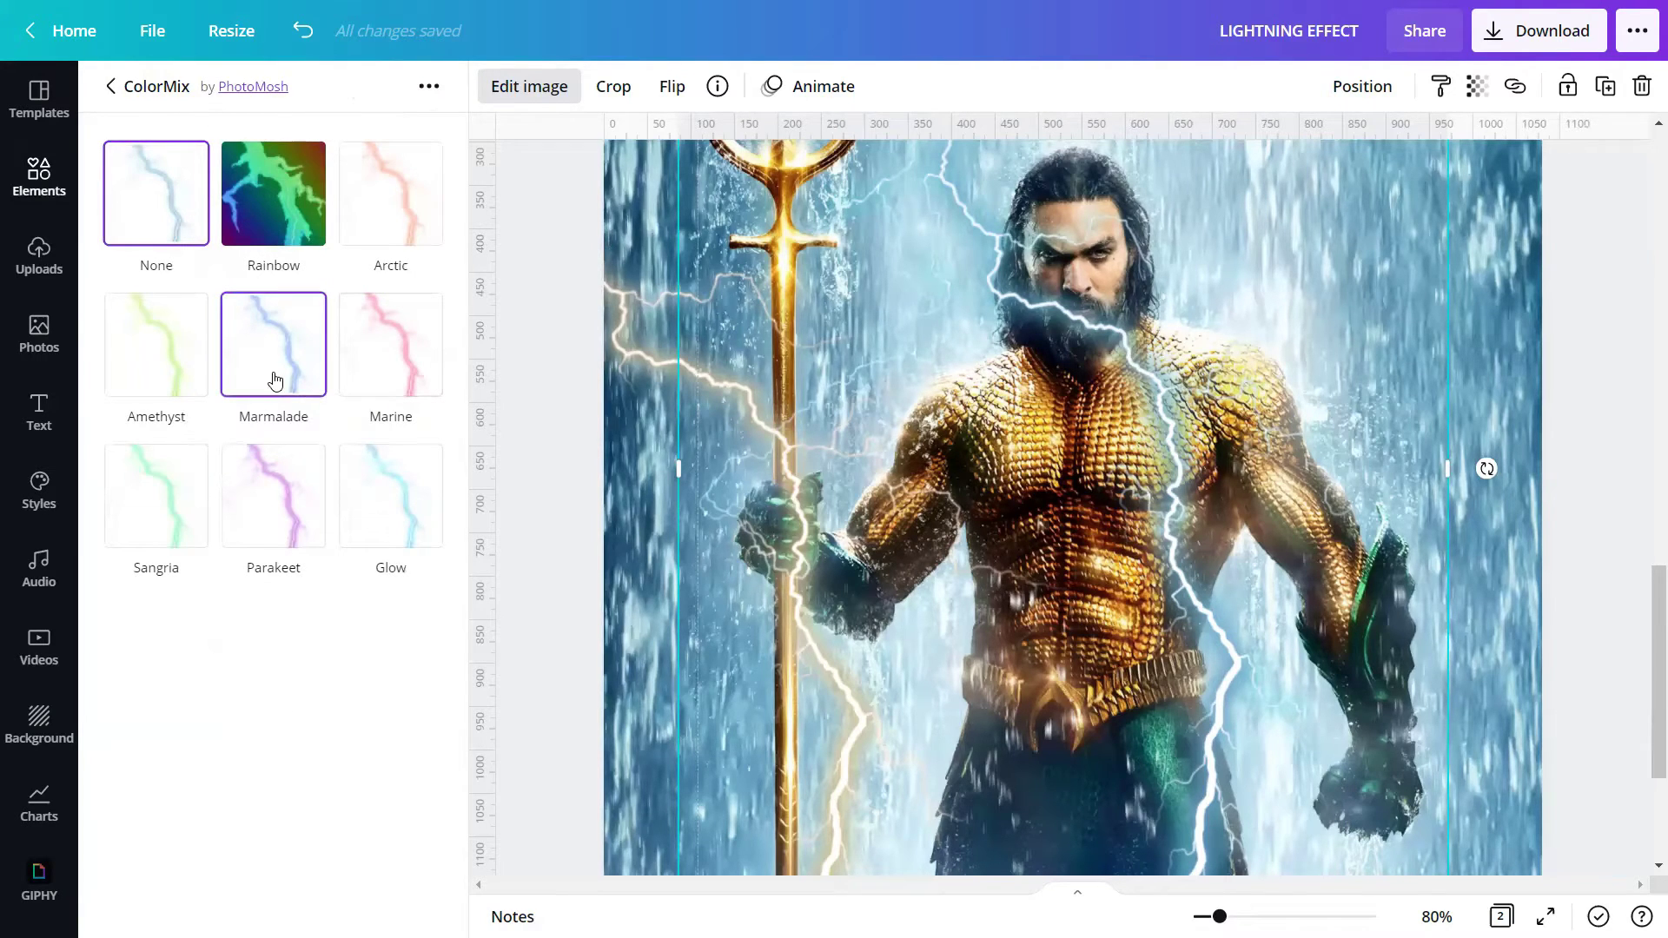
{"action": "left_click", "coordinate": [391, 526]}
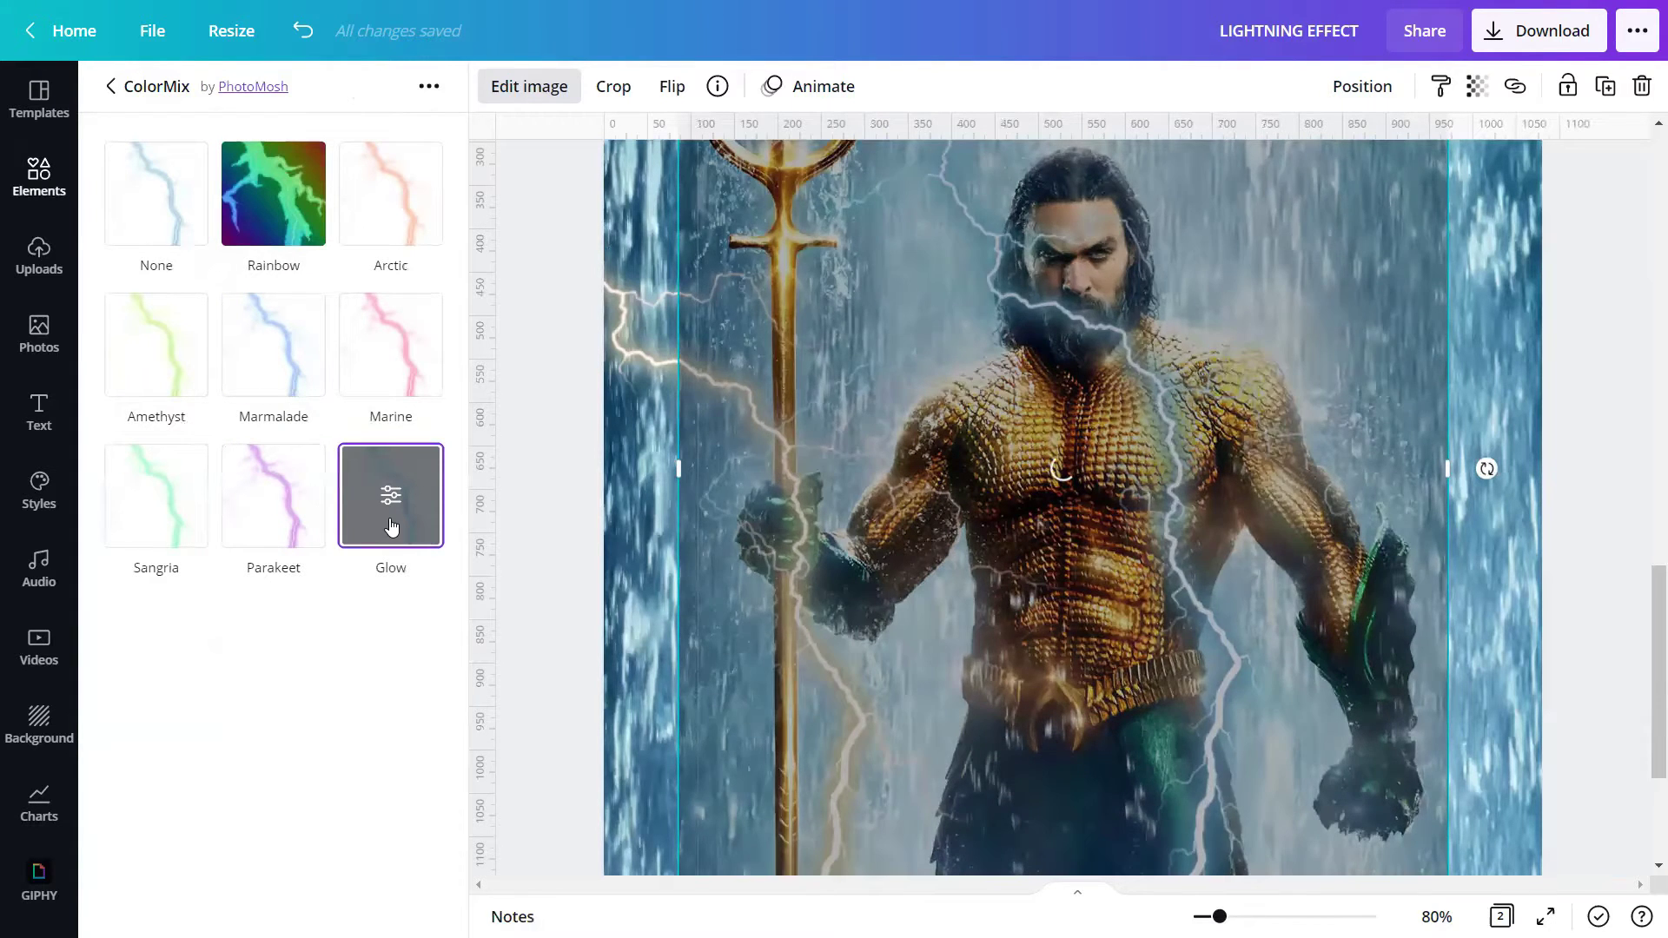
{"action": "left_click", "coordinate": [360, 899]}
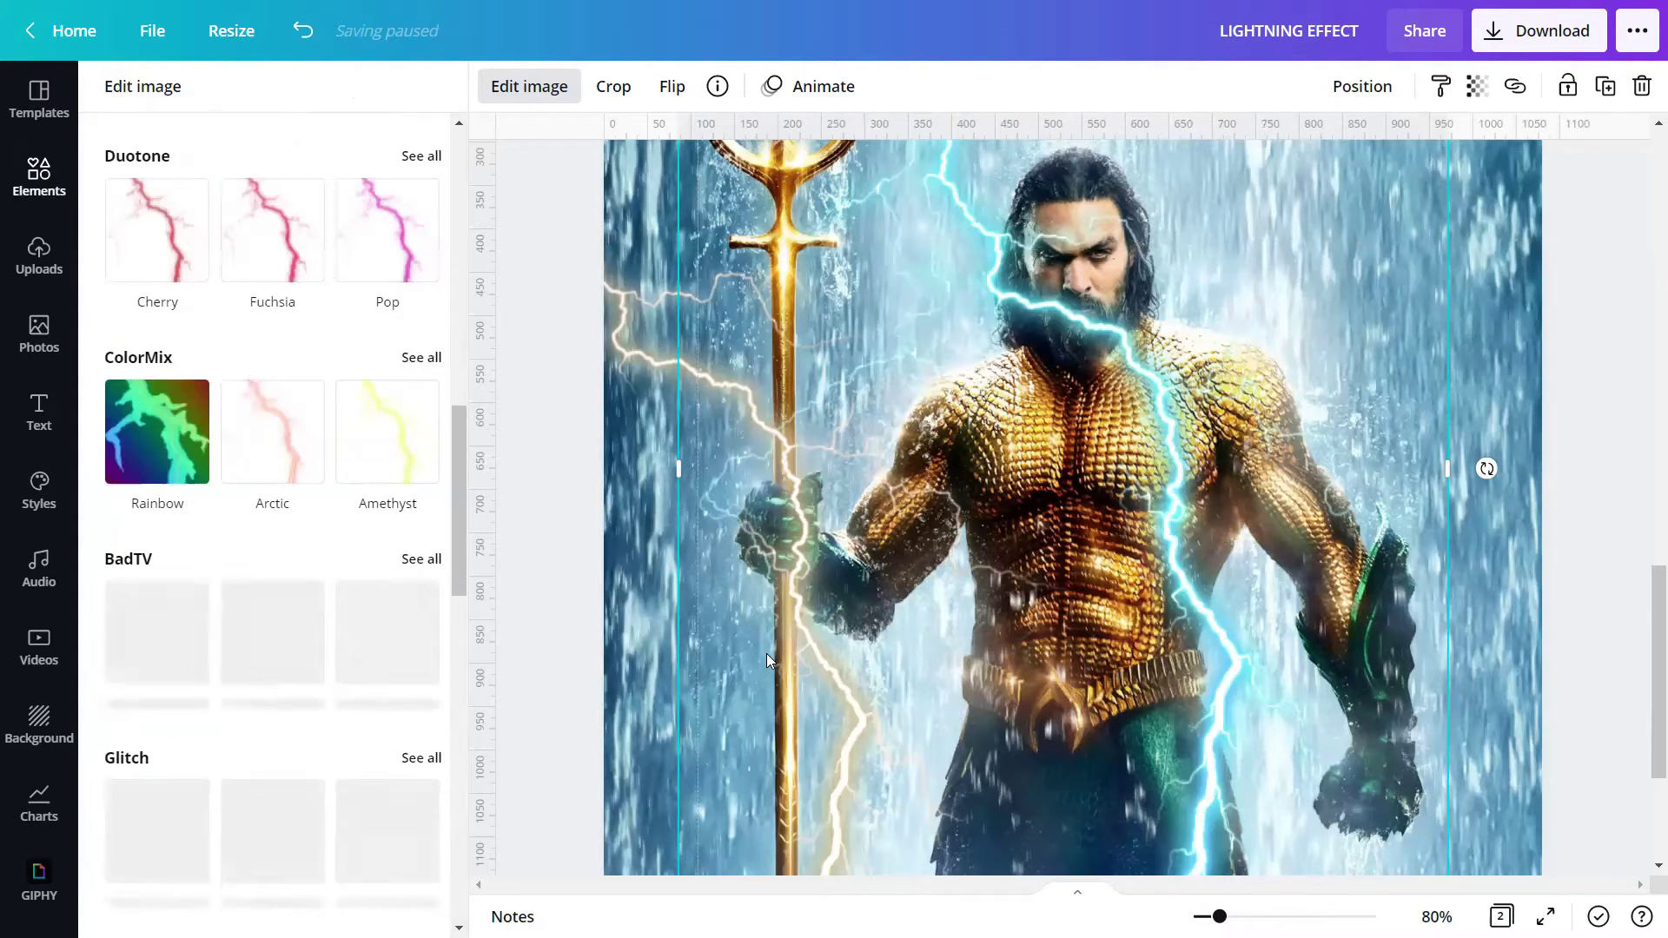
{"action": "key", "text": "Escape"}
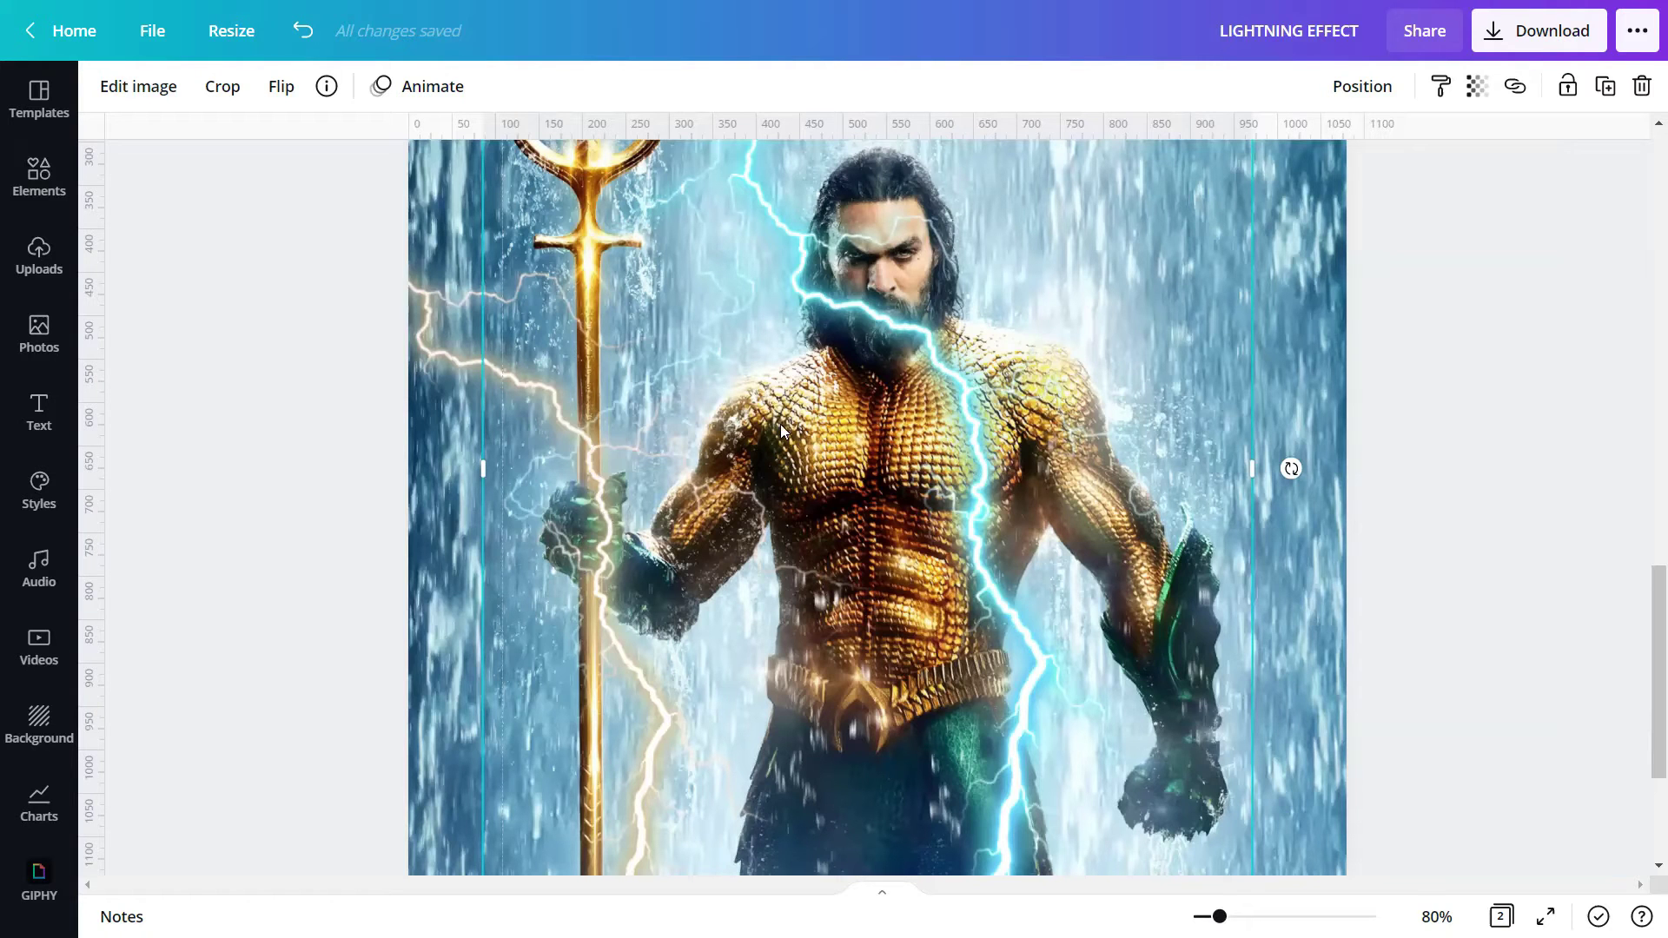
Step: Move the turquoise lightning to the right side of the page and shift the yellow lightning over the man's arm and waist
{"action": "left_click_drag", "start_coordinate": [857, 396], "coordinate": [1146, 396]}
{"action": "left_click_drag", "start_coordinate": [743, 395], "coordinate": [783, 526]}
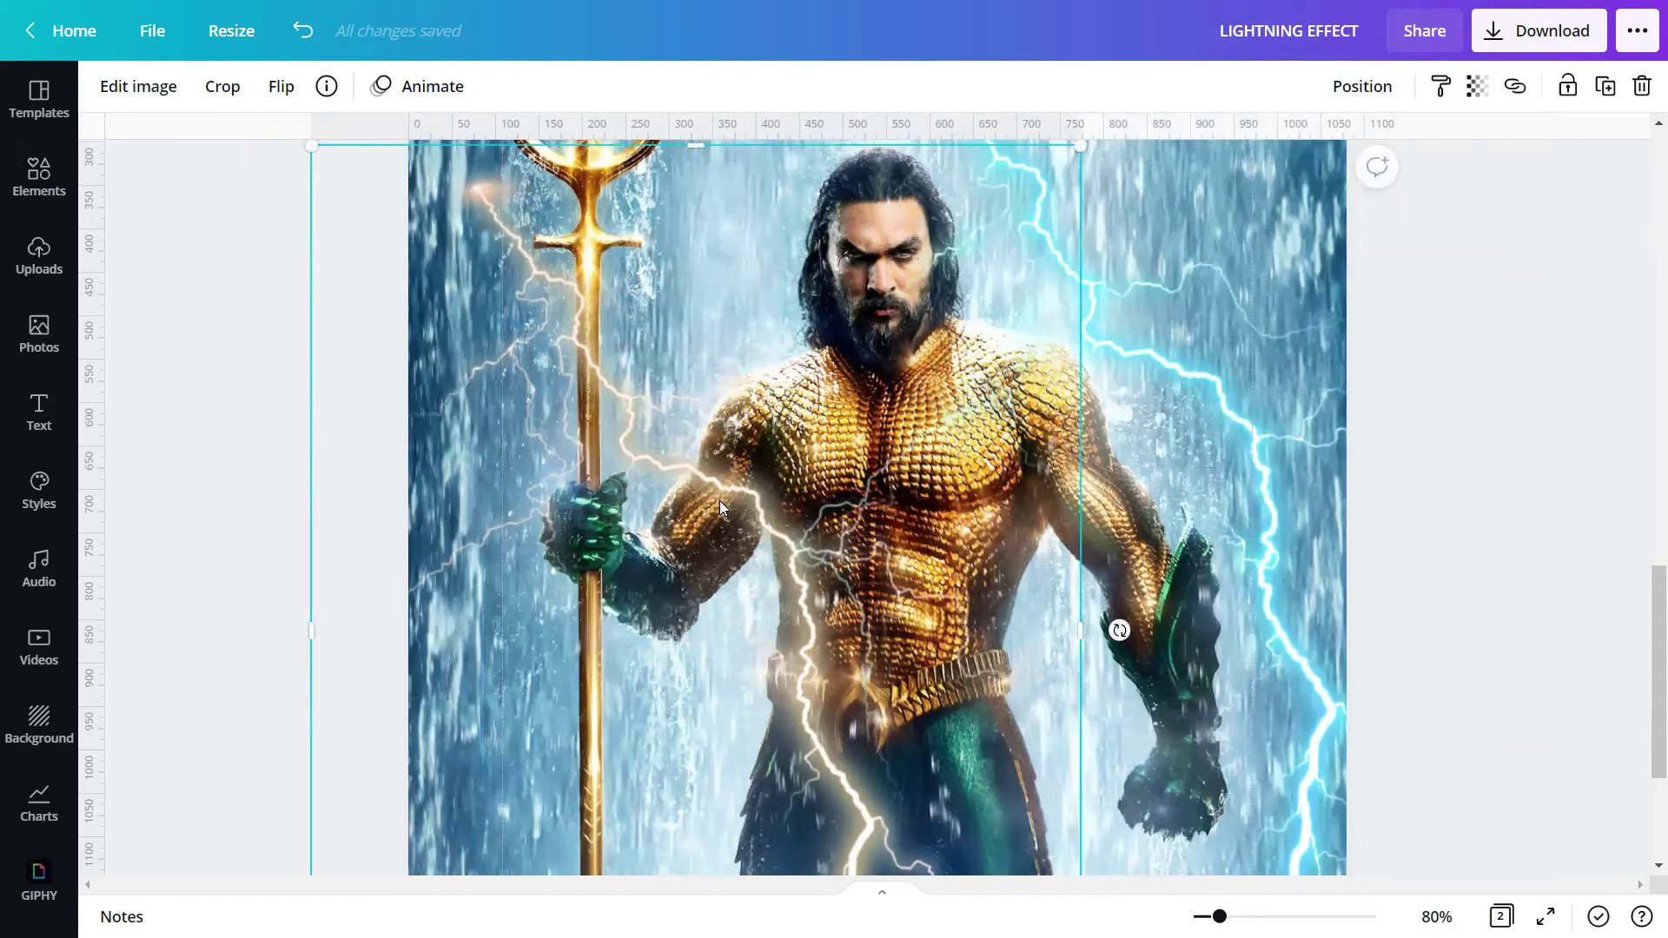
Step: Duplicate the yellow lightning and place the copy beside the turquoise lightning on the page's right side
{"action": "left_click", "coordinate": [1605, 86]}
{"action": "left_click_drag", "start_coordinate": [746, 521], "coordinate": [1325, 560]}
Step: Flip the original yellow lightning vertically and move it up beside the trident's prongs
{"action": "left_click", "coordinate": [655, 424]}
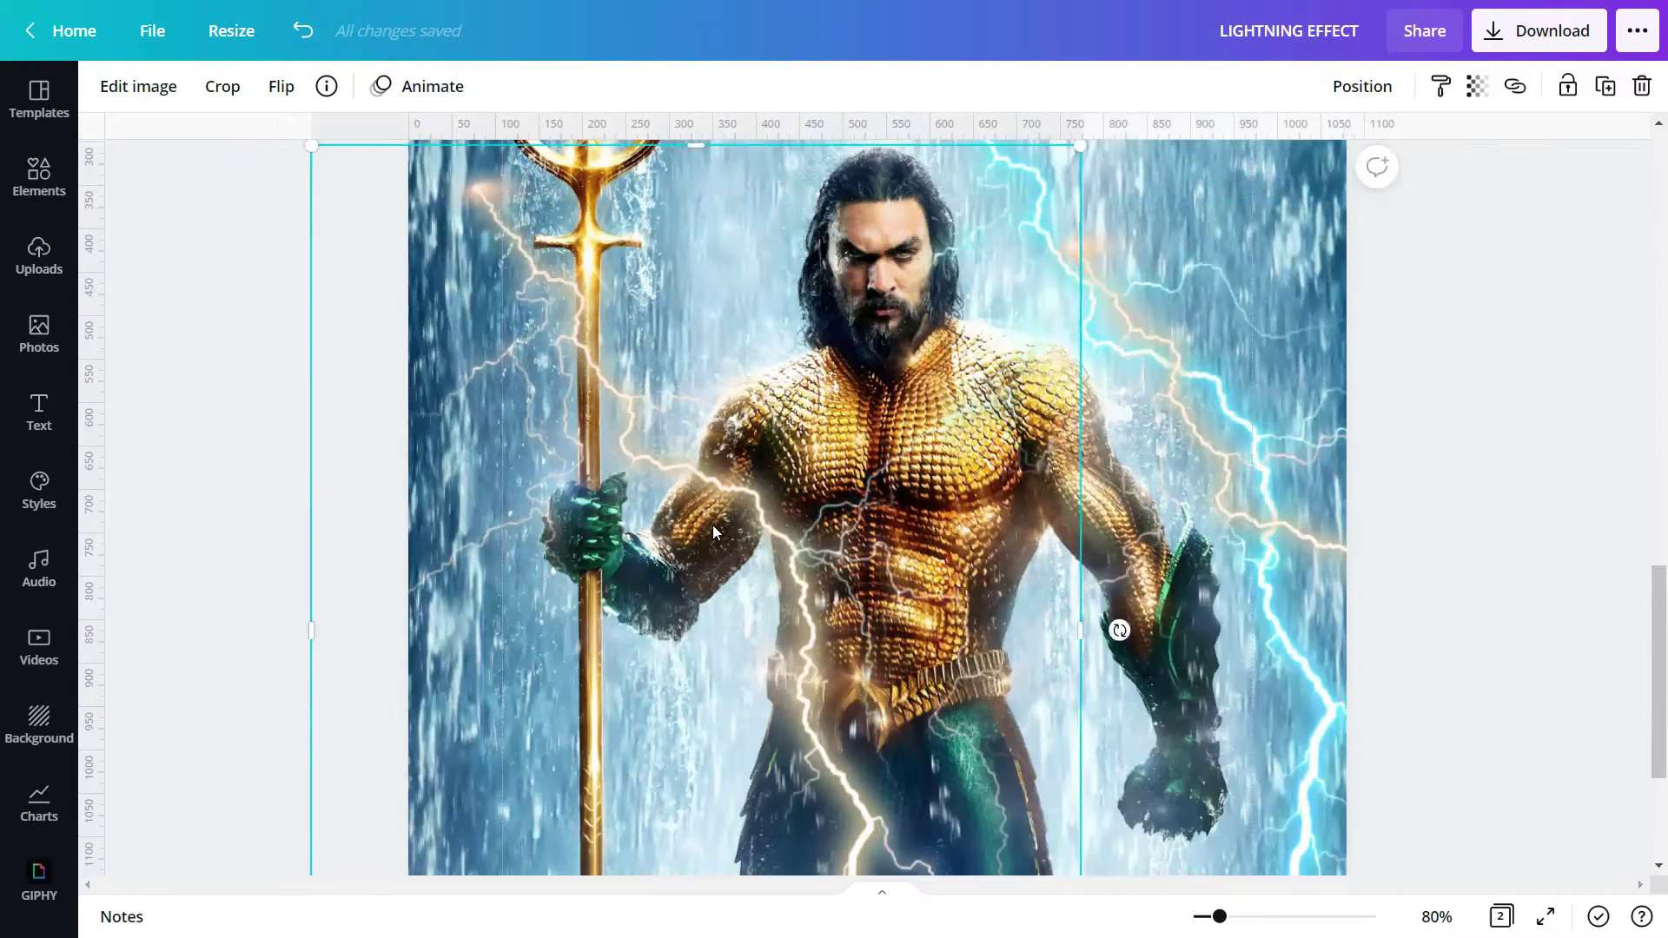
{"action": "left_click_drag", "start_coordinate": [1220, 917], "coordinate": [1212, 917]}
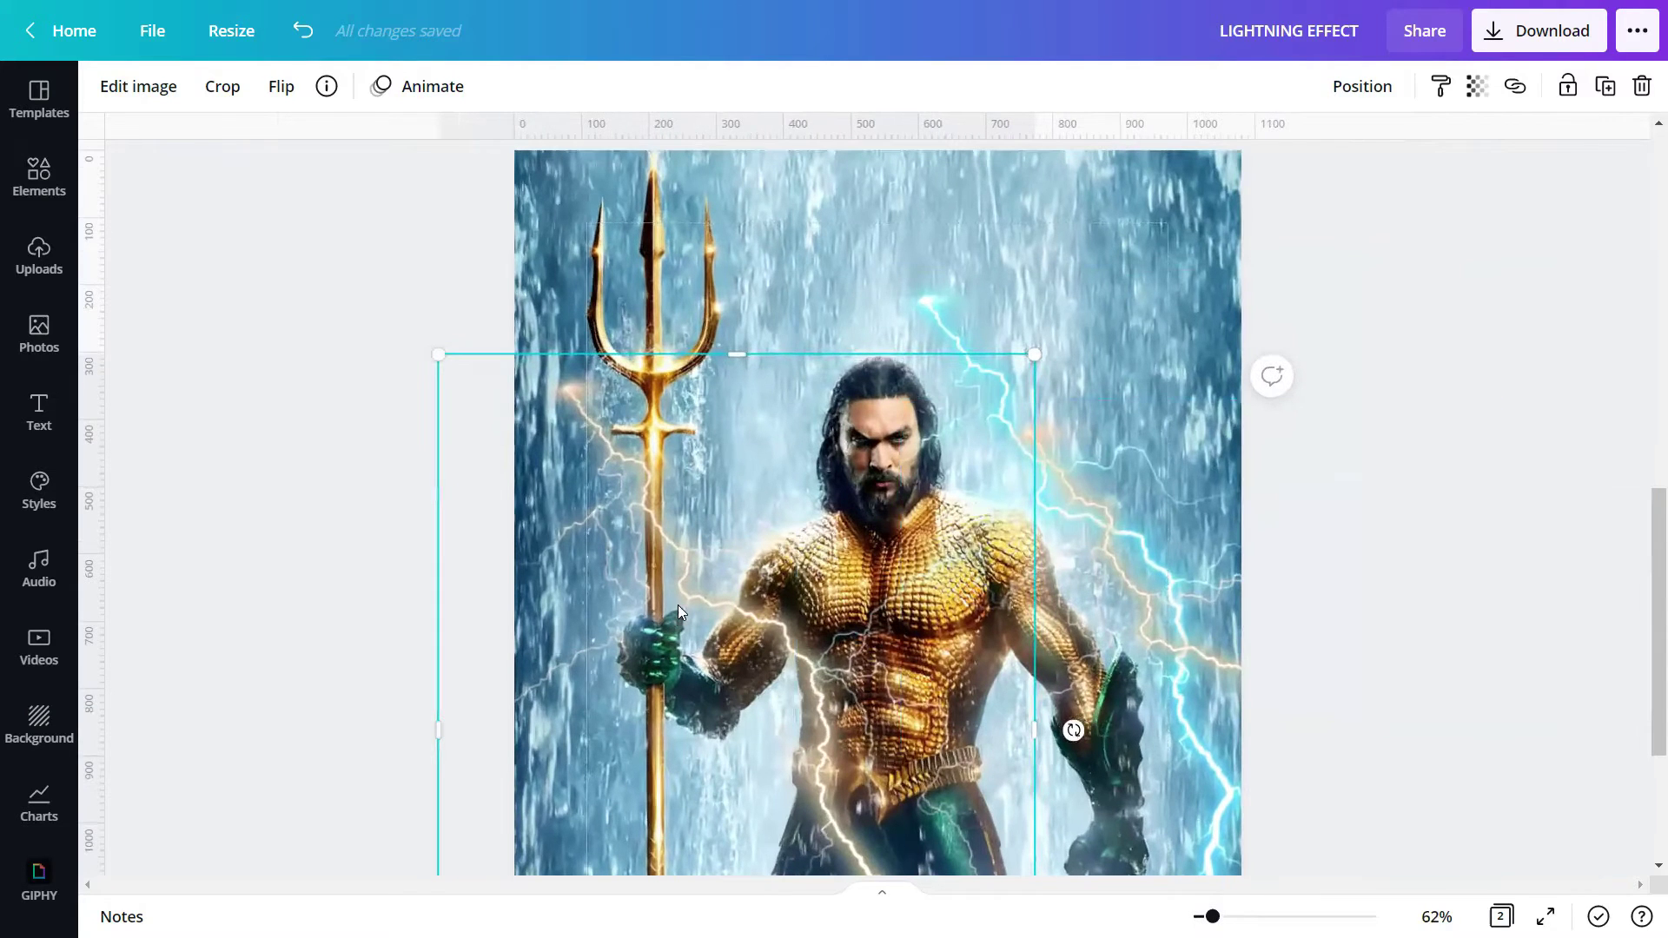
{"action": "left_click", "coordinate": [289, 90]}
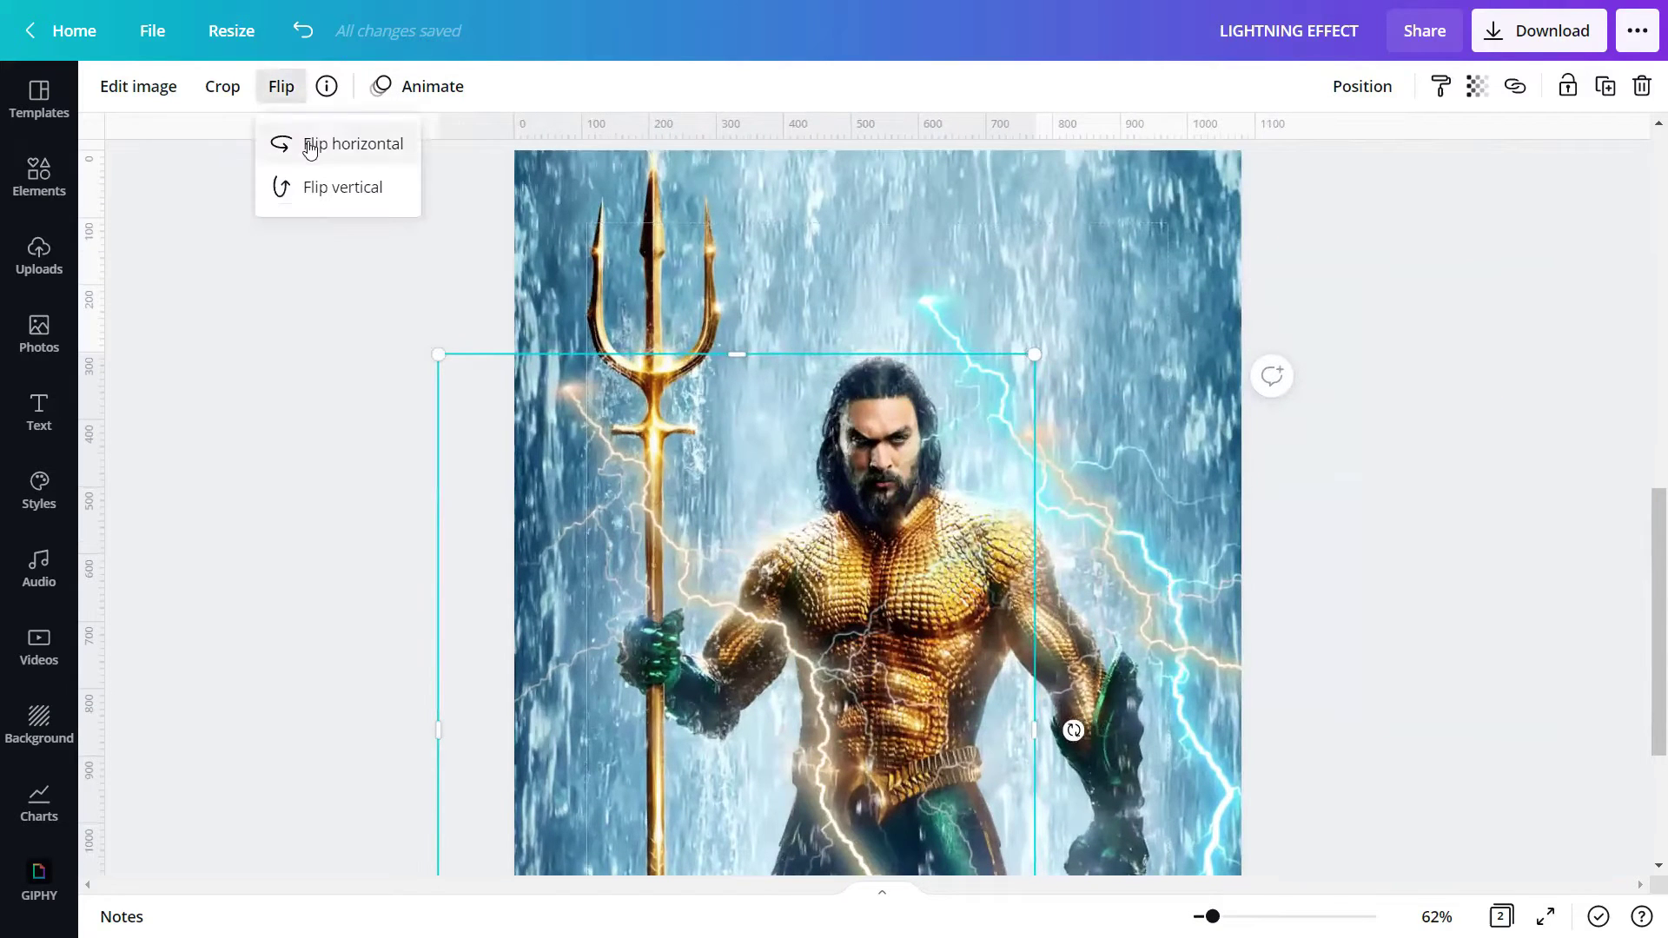
{"action": "left_click", "coordinate": [311, 190]}
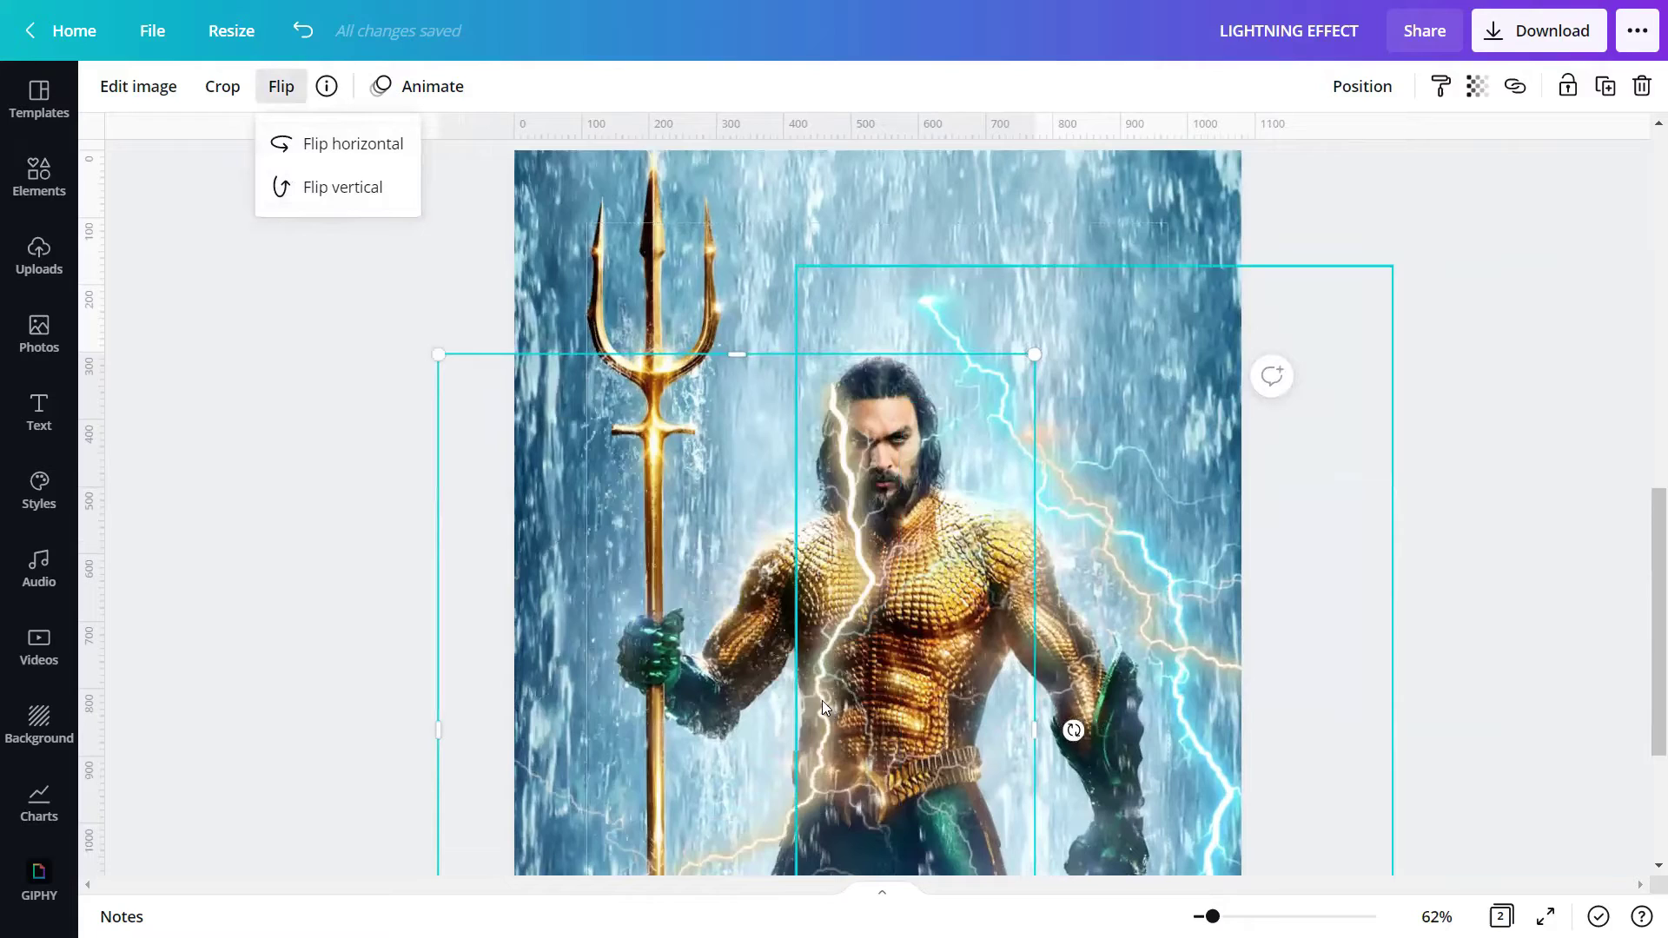
{"action": "left_click_drag", "start_coordinate": [668, 789], "coordinate": [792, 313]}
{"action": "scroll", "coordinate": [651, 620], "scroll_direction": "up", "scroll_amount": 5}
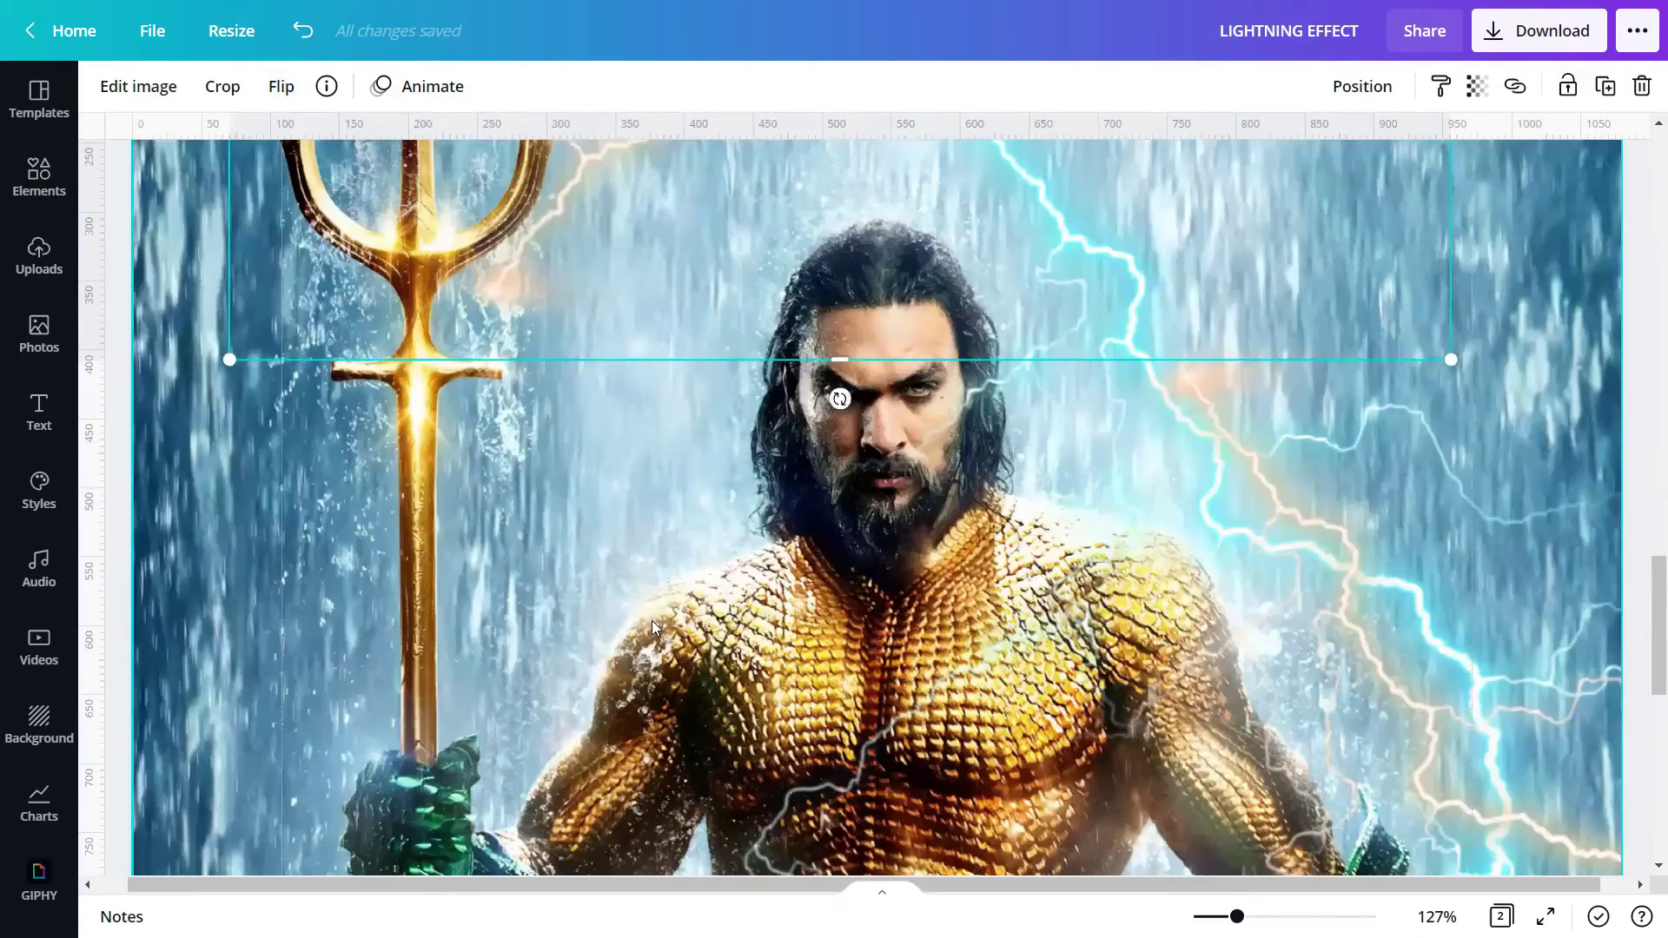
Step: Move the yellow lightning up to the trident's prong nearest the man, duplicate it, and place the copy lower on that prong
{"action": "scroll", "coordinate": [580, 379], "scroll_direction": "up", "scroll_amount": 3}
{"action": "left_click_drag", "start_coordinate": [610, 554], "coordinate": [654, 268]}
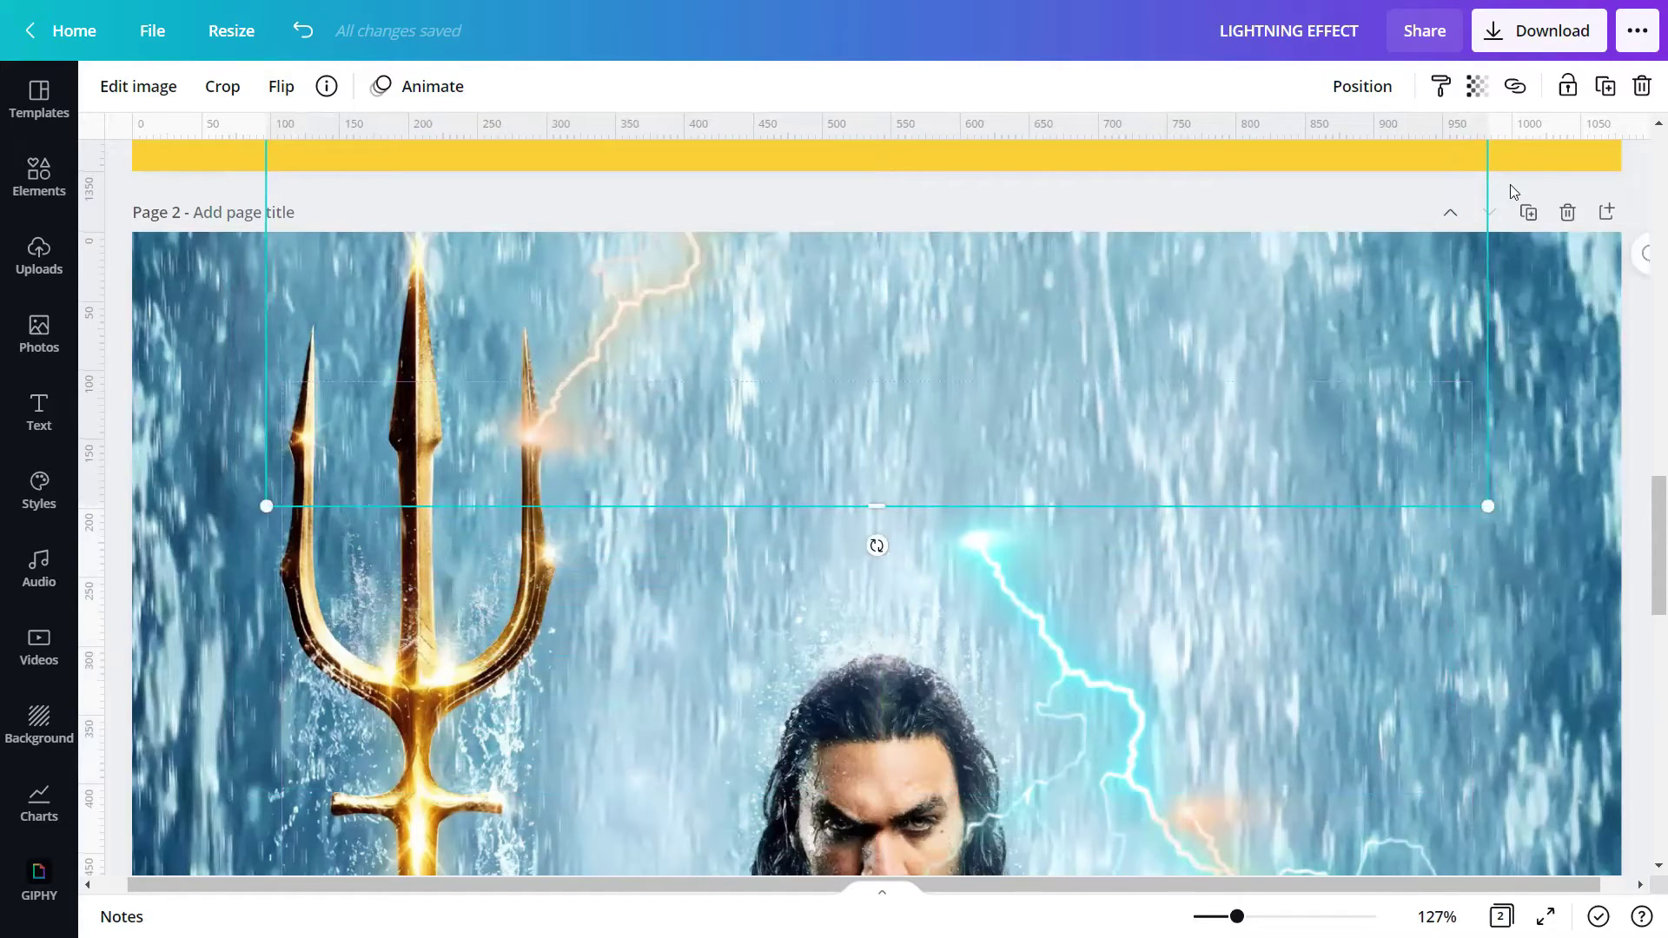
{"action": "left_click", "coordinate": [1604, 86]}
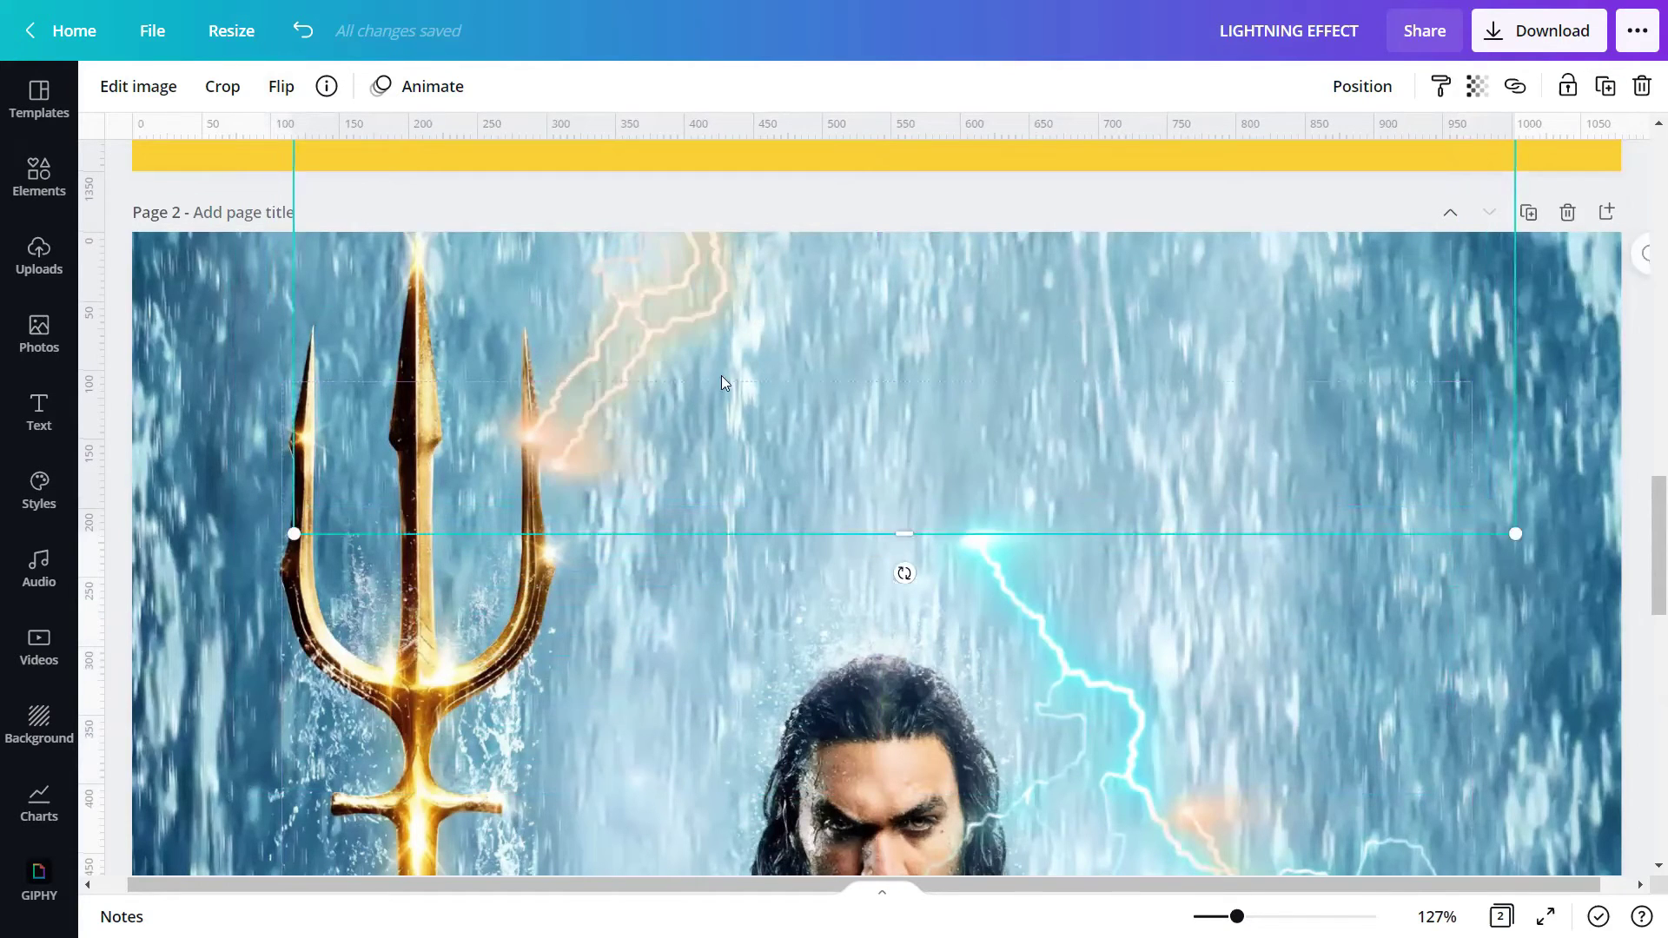
{"action": "left_click_drag", "start_coordinate": [674, 334], "coordinate": [668, 419]}
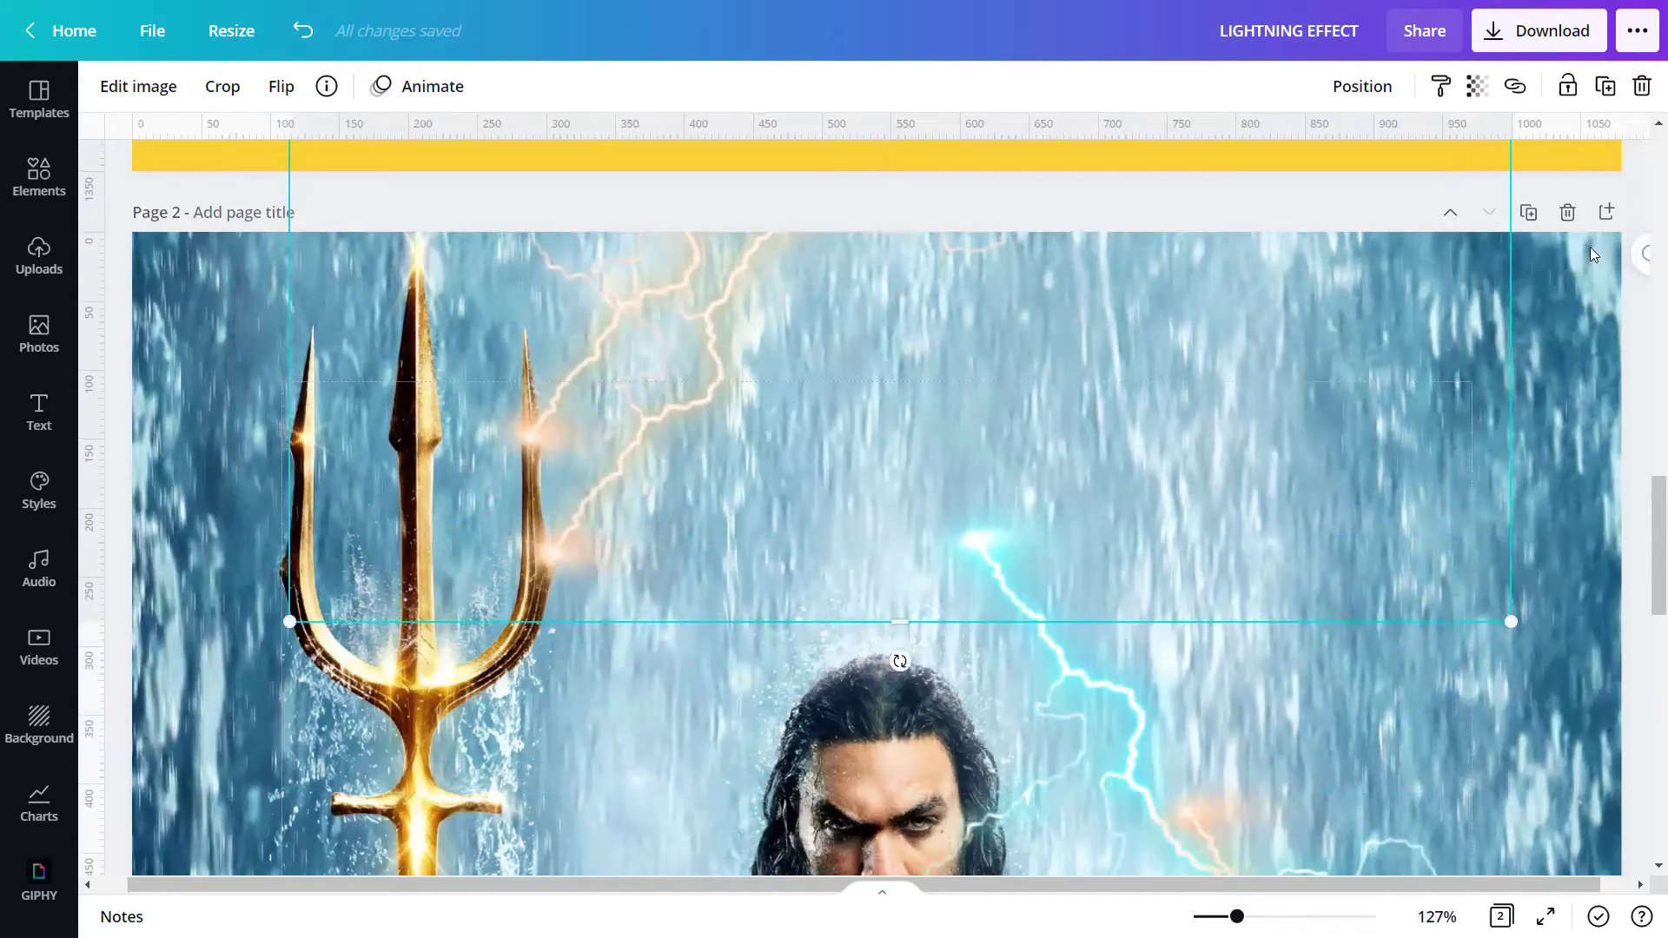
Step: Duplicate the yellow lightning again and move the copy down beside the trident's shaft and the hand holding it
{"action": "left_click", "coordinate": [1604, 89]}
{"action": "left_click_drag", "start_coordinate": [927, 689], "coordinate": [1481, 377]}
{"action": "scroll", "coordinate": [833, 522], "scroll_direction": "down", "scroll_amount": 3}
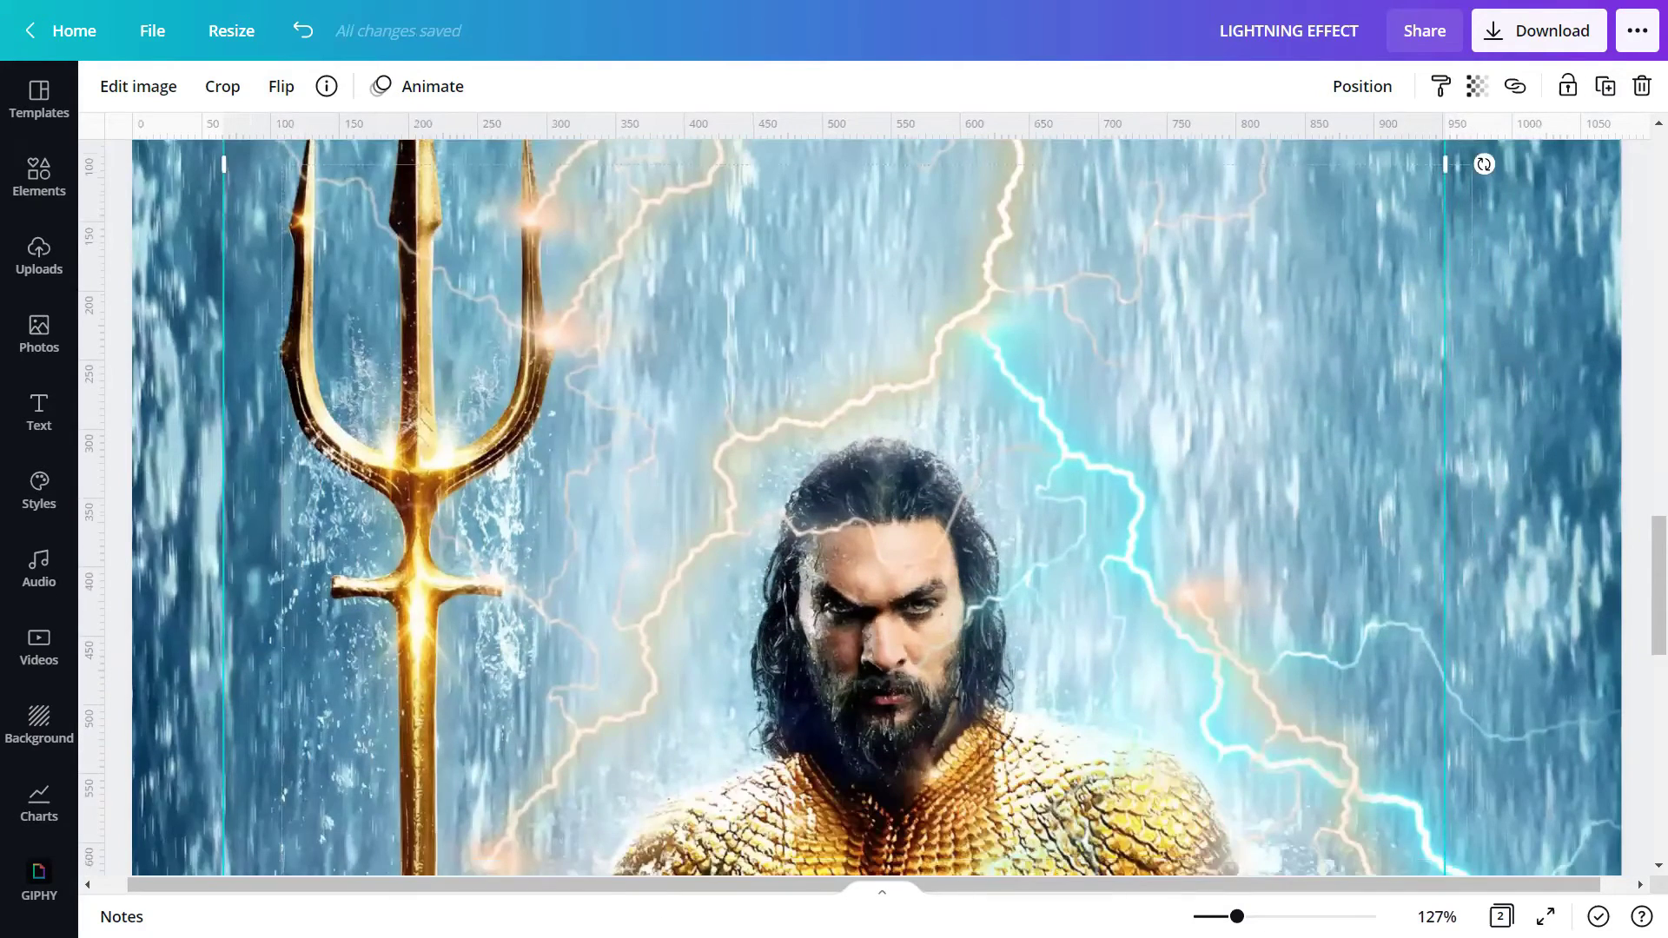
{"action": "scroll", "coordinate": [797, 556], "scroll_direction": "down", "scroll_amount": 6}
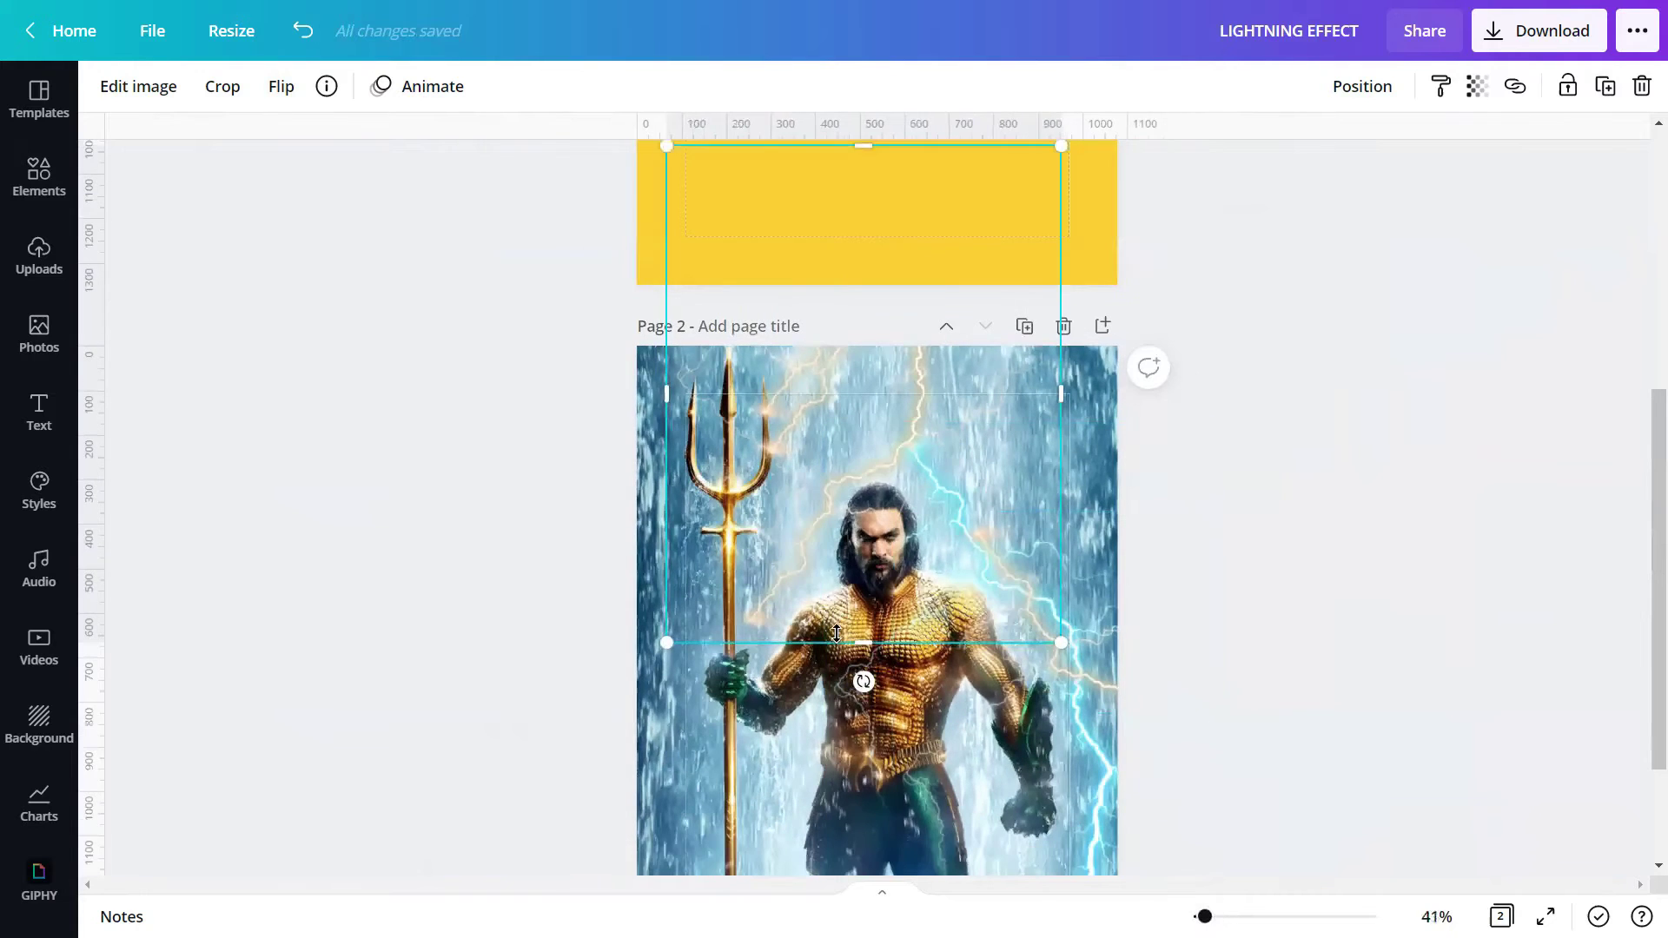
{"action": "left_click_drag", "start_coordinate": [797, 556], "coordinate": [675, 793]}
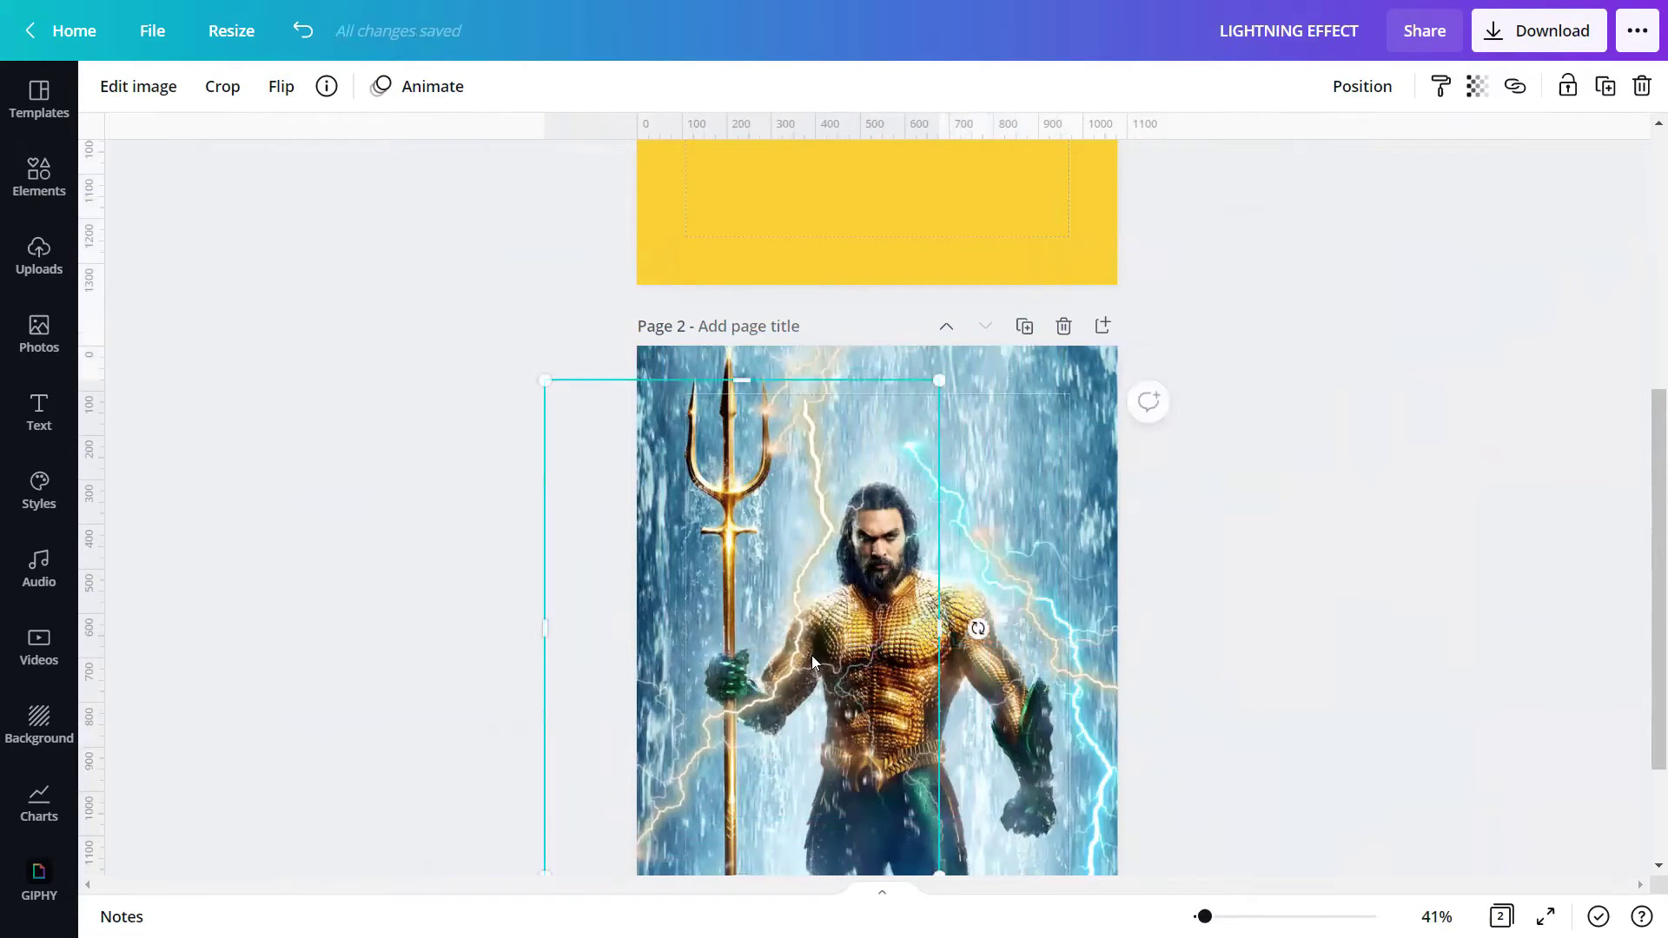
{"action": "left_click_drag", "start_coordinate": [779, 701], "coordinate": [737, 727]}
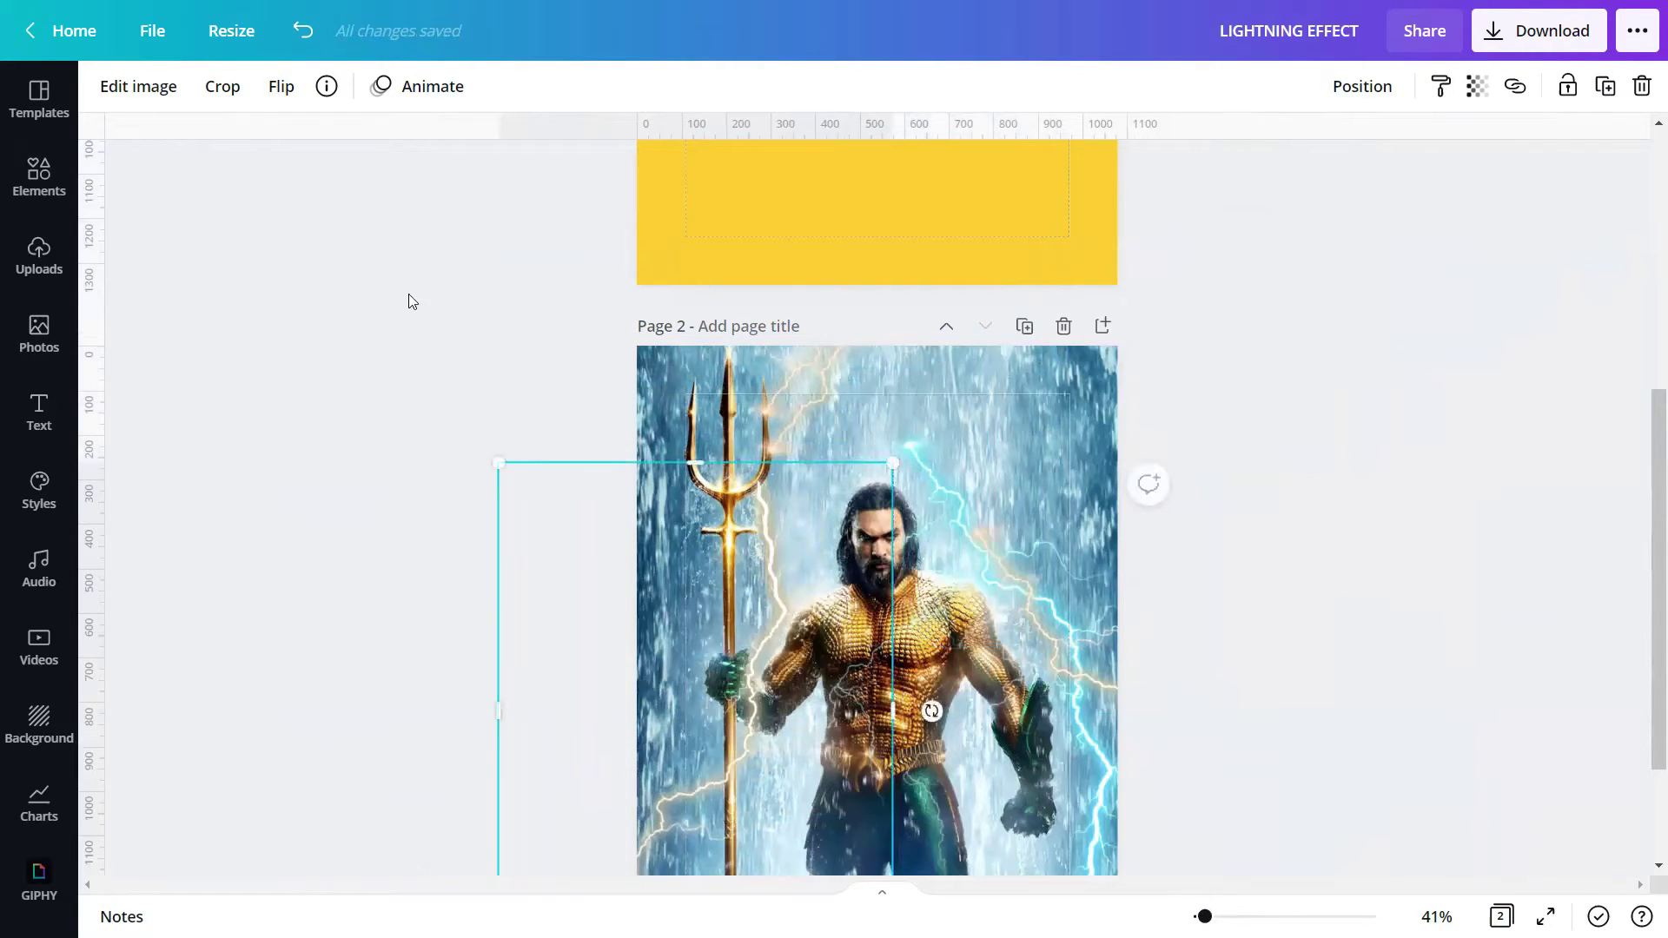
Step: Try the newest yellow lightning flipped vertically between the trident and the man, and flip it back
{"action": "left_click", "coordinate": [288, 89]}
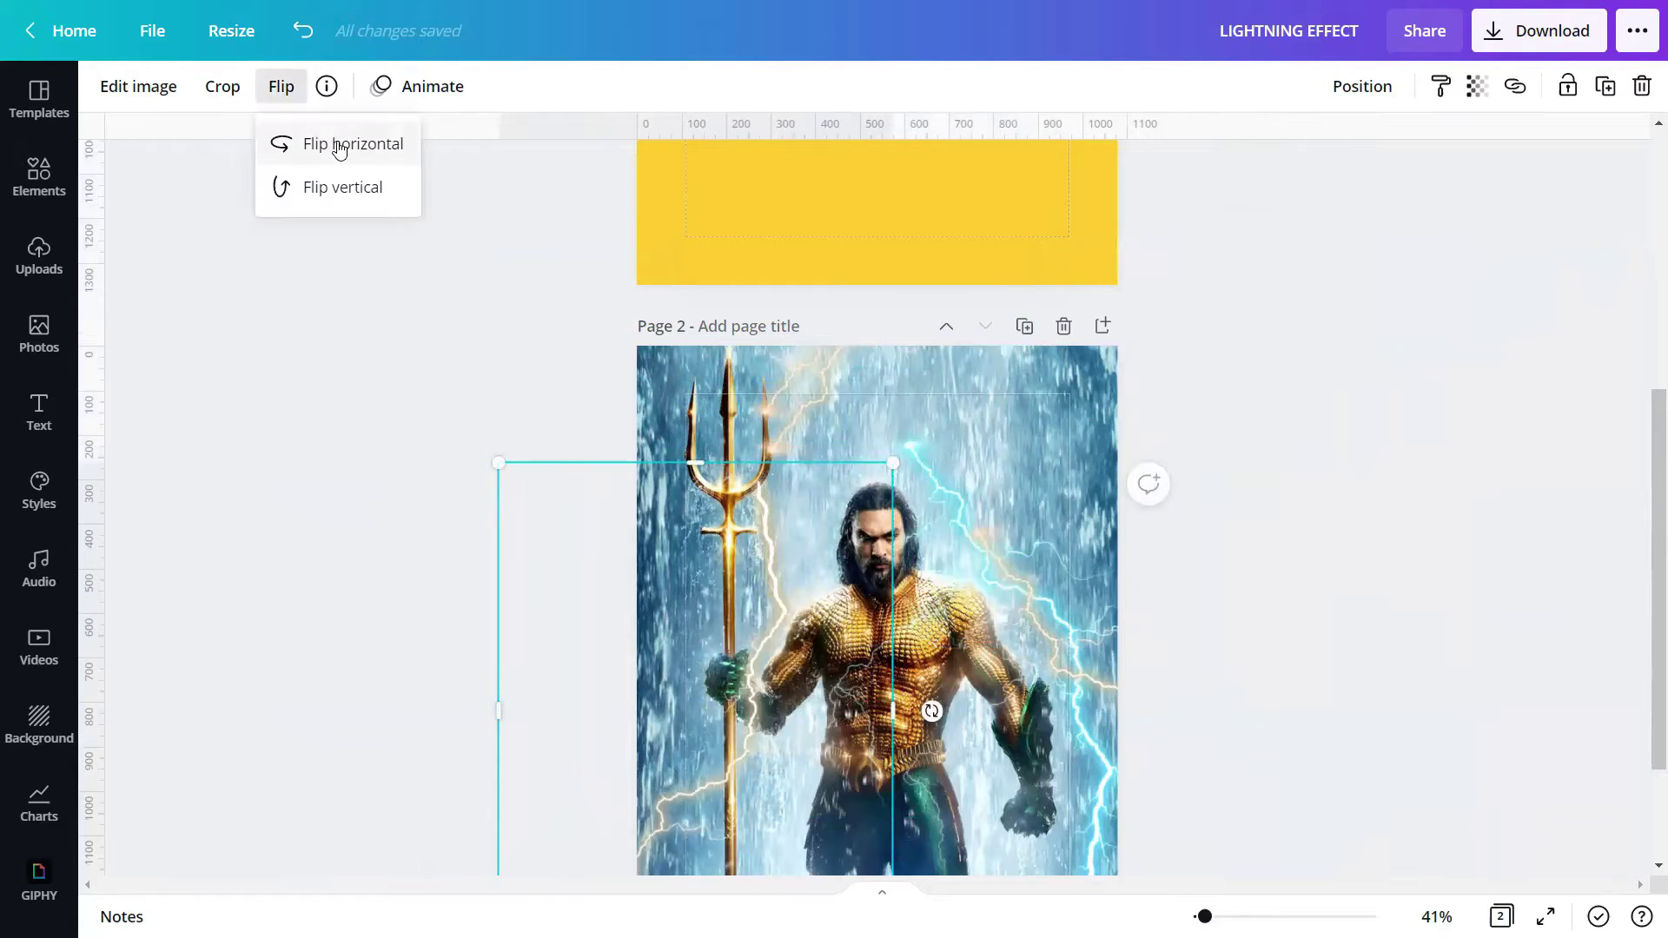
{"action": "left_click", "coordinate": [340, 188]}
{"action": "left_click_drag", "start_coordinate": [697, 620], "coordinate": [739, 331]}
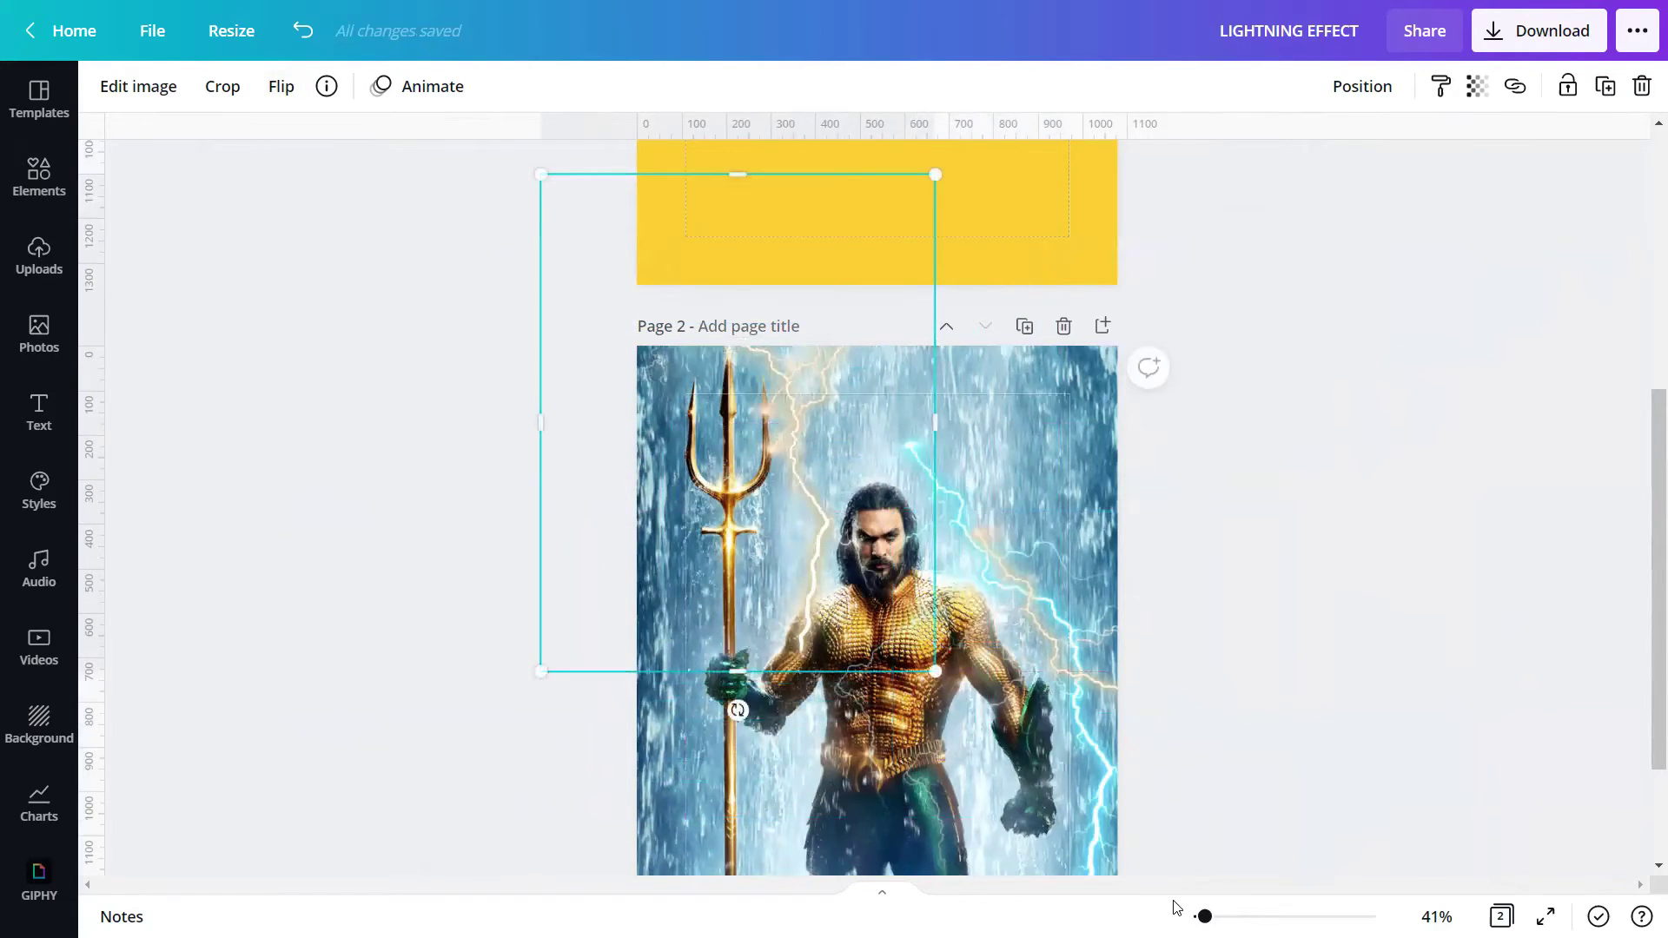
{"action": "scroll", "coordinate": [886, 501], "scroll_direction": "up", "scroll_amount": 5}
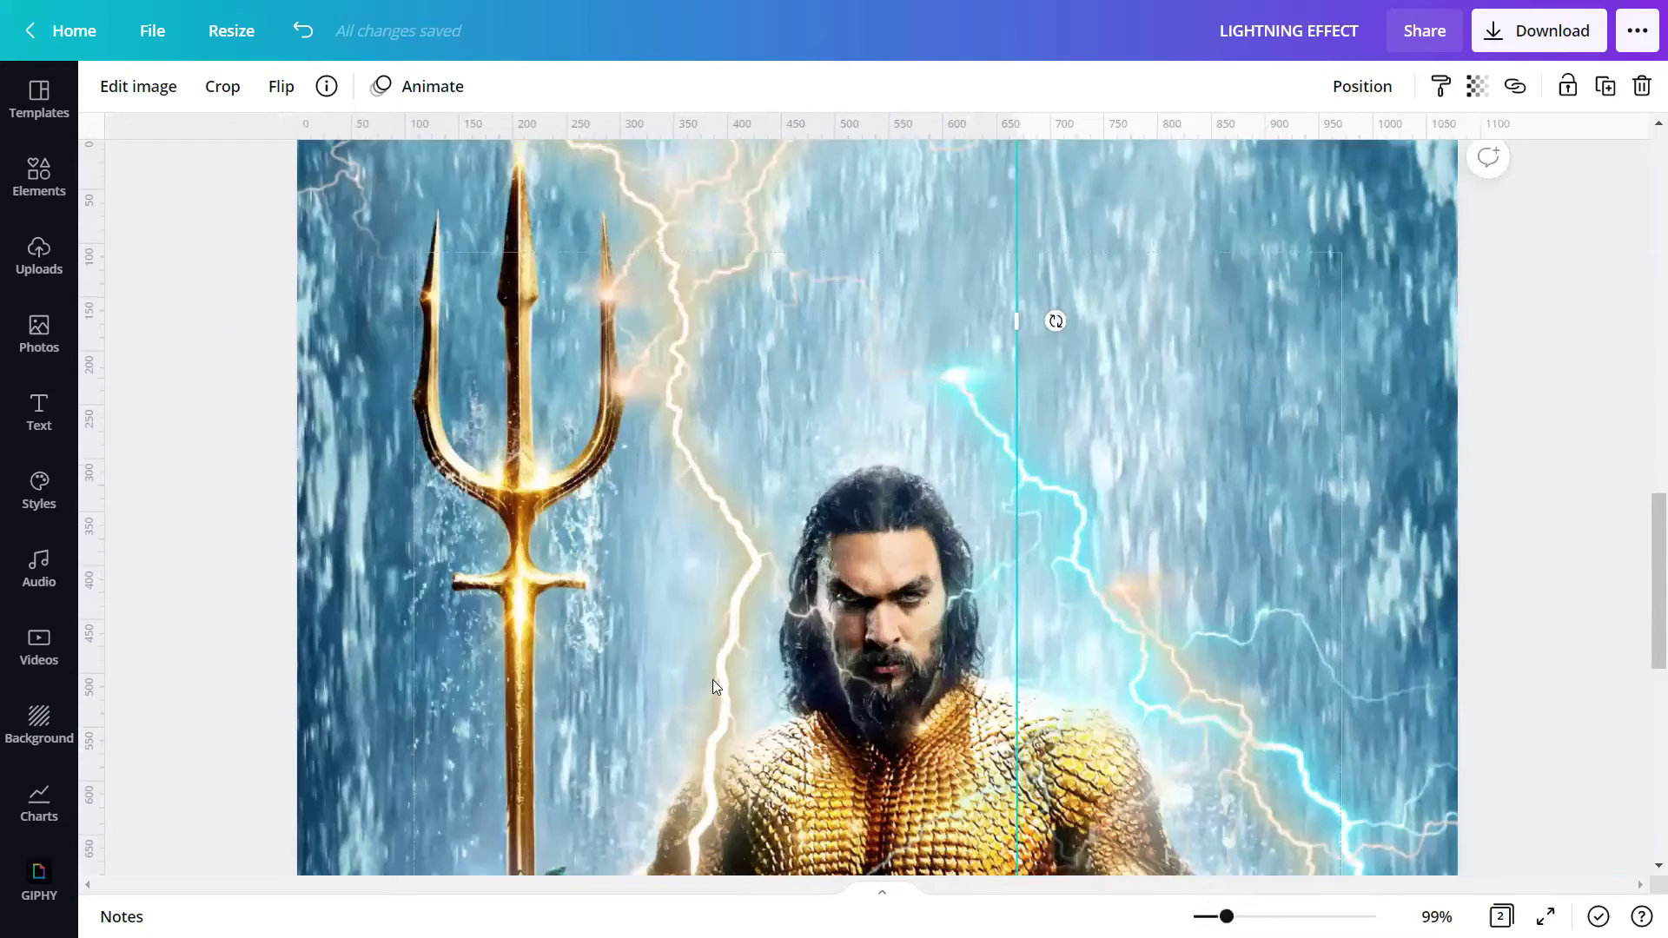
{"action": "scroll", "coordinate": [629, 638], "scroll_direction": "down", "scroll_amount": 3}
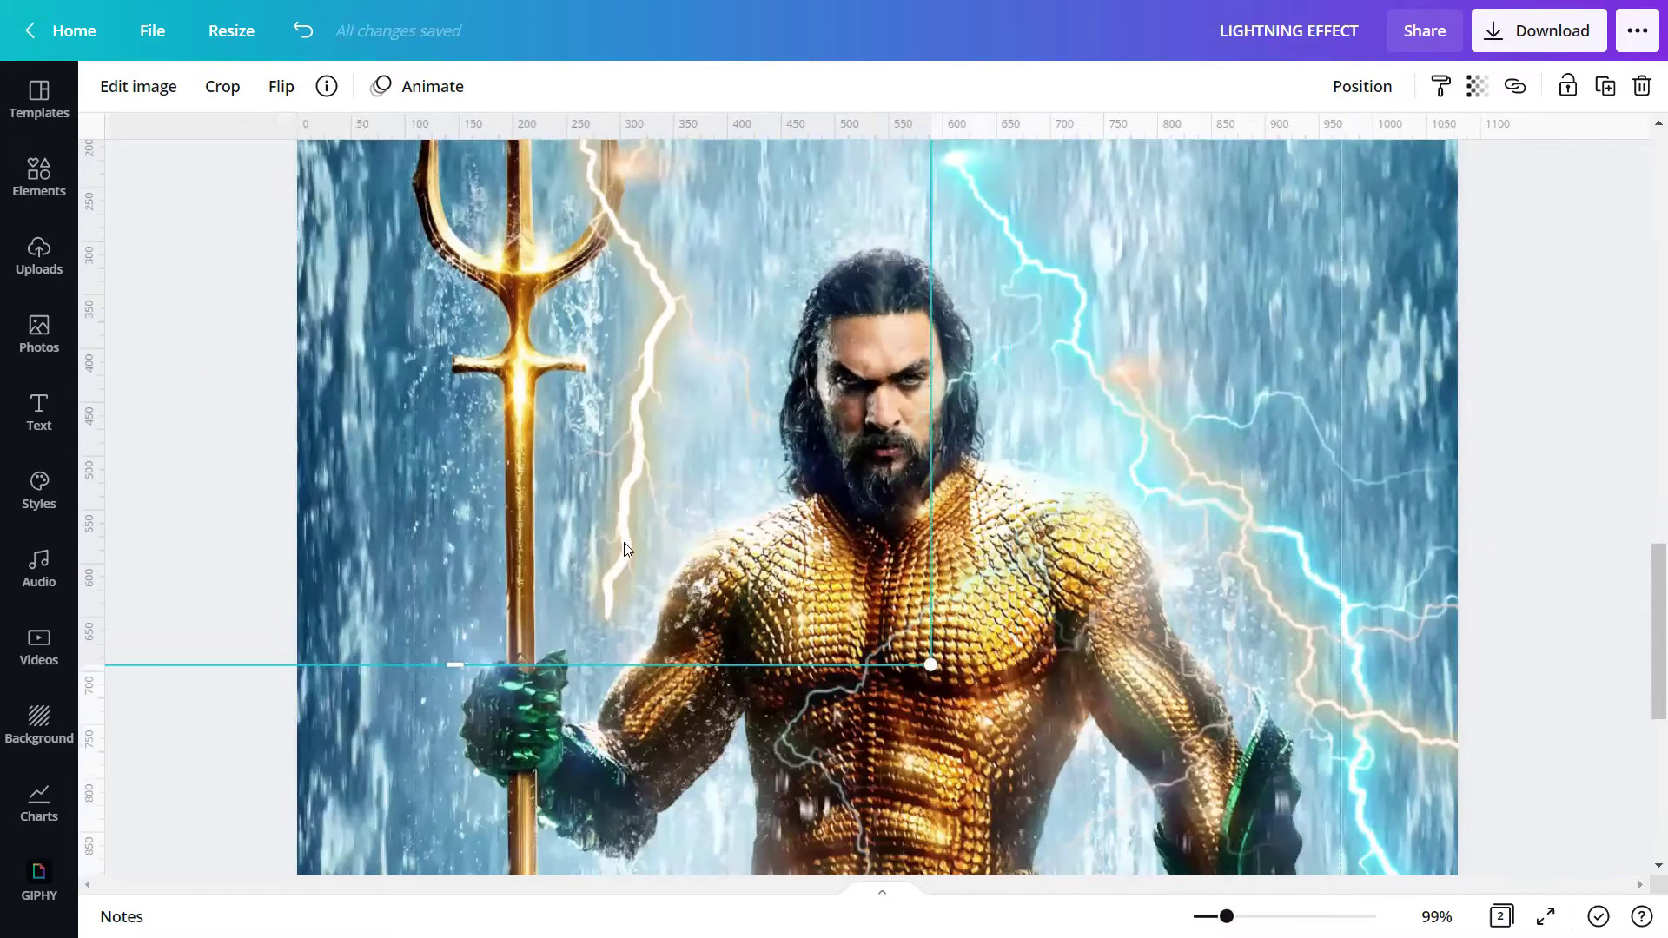
{"action": "left_click", "coordinate": [282, 98]}
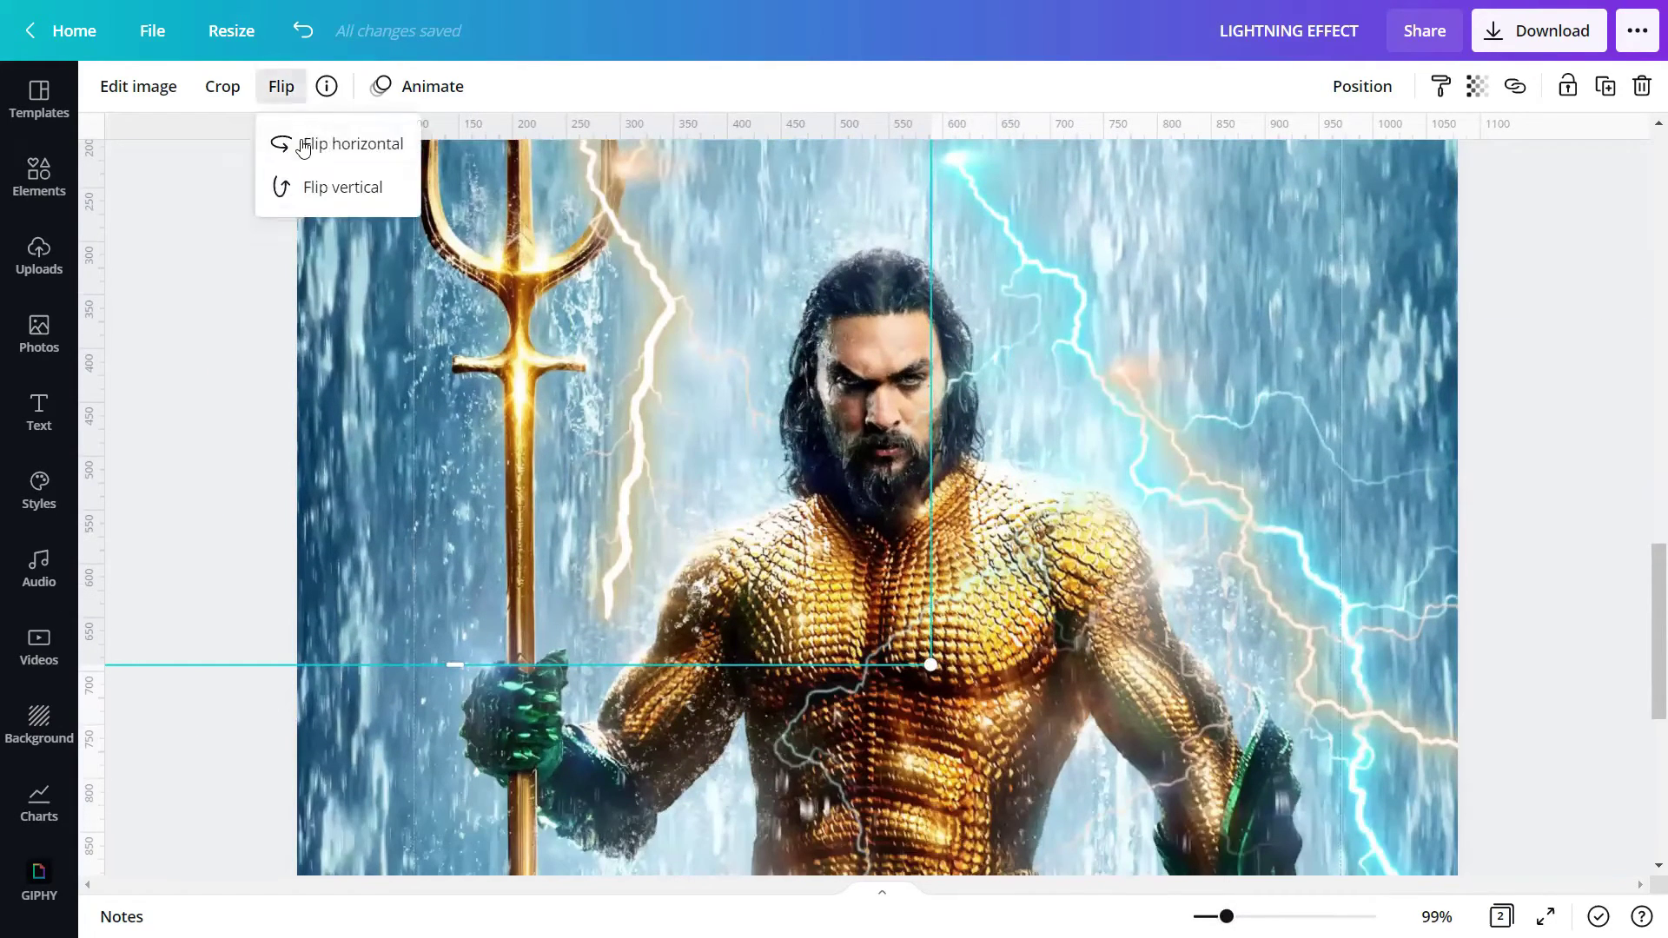
{"action": "left_click", "coordinate": [317, 193]}
Step: Rotate and move the newest yellow lightning so it runs down the trident's shaft and ends at the hand
{"action": "left_click_drag", "start_coordinate": [381, 339], "coordinate": [688, 364]}
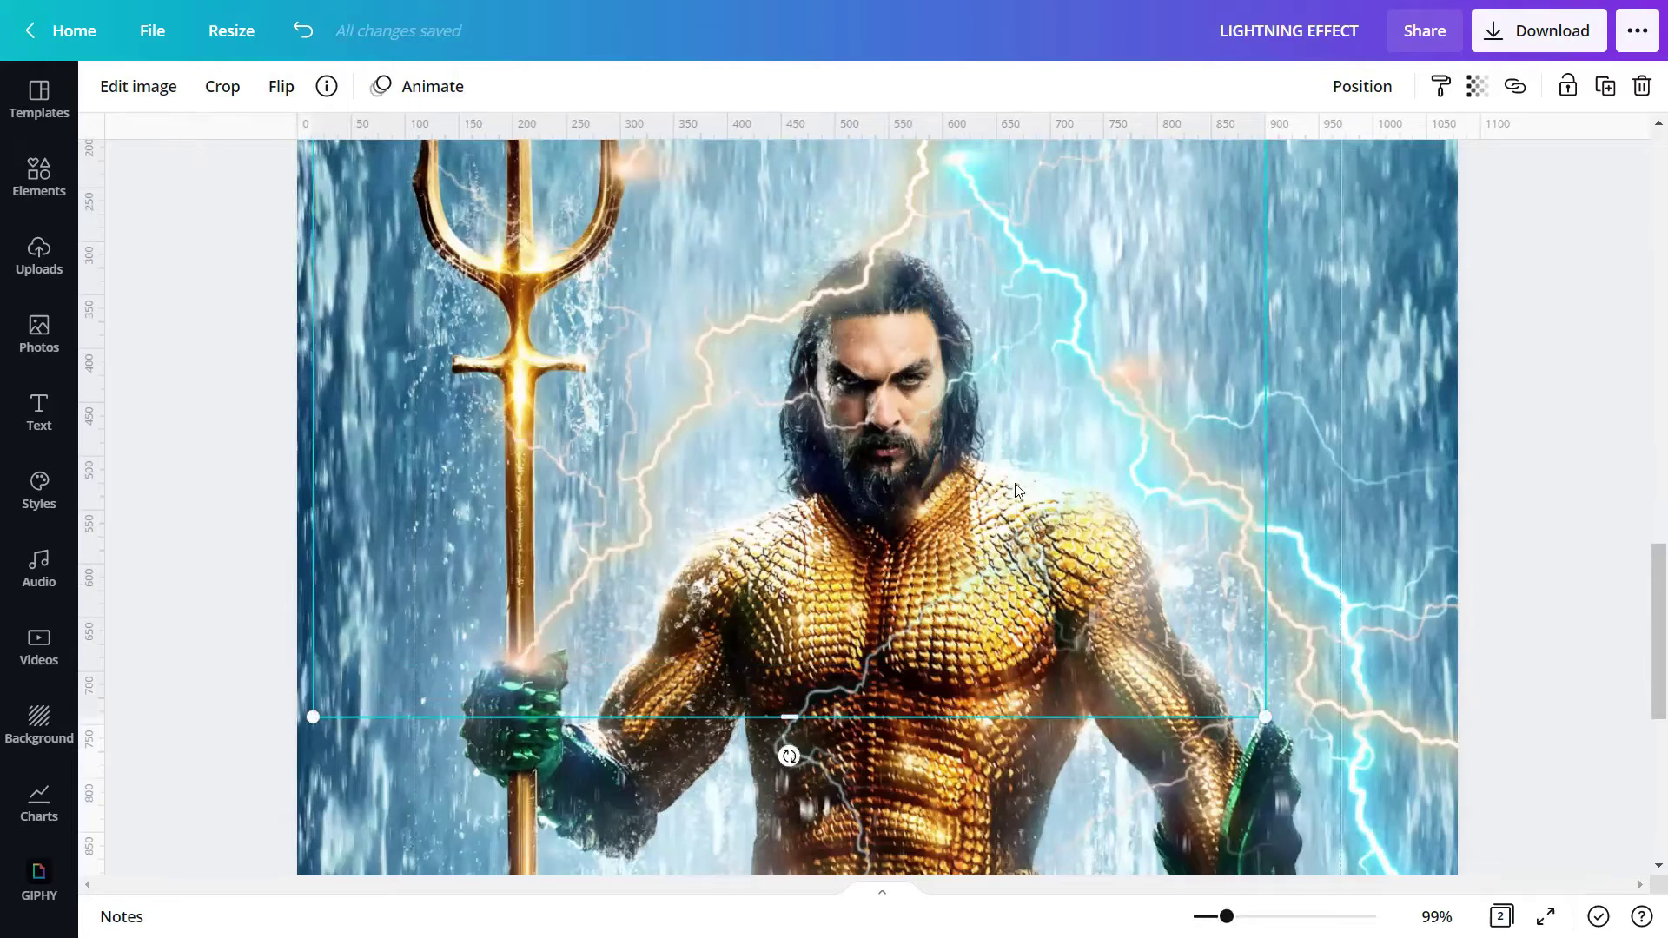
{"action": "left_click_drag", "start_coordinate": [1226, 916], "coordinate": [1210, 917]}
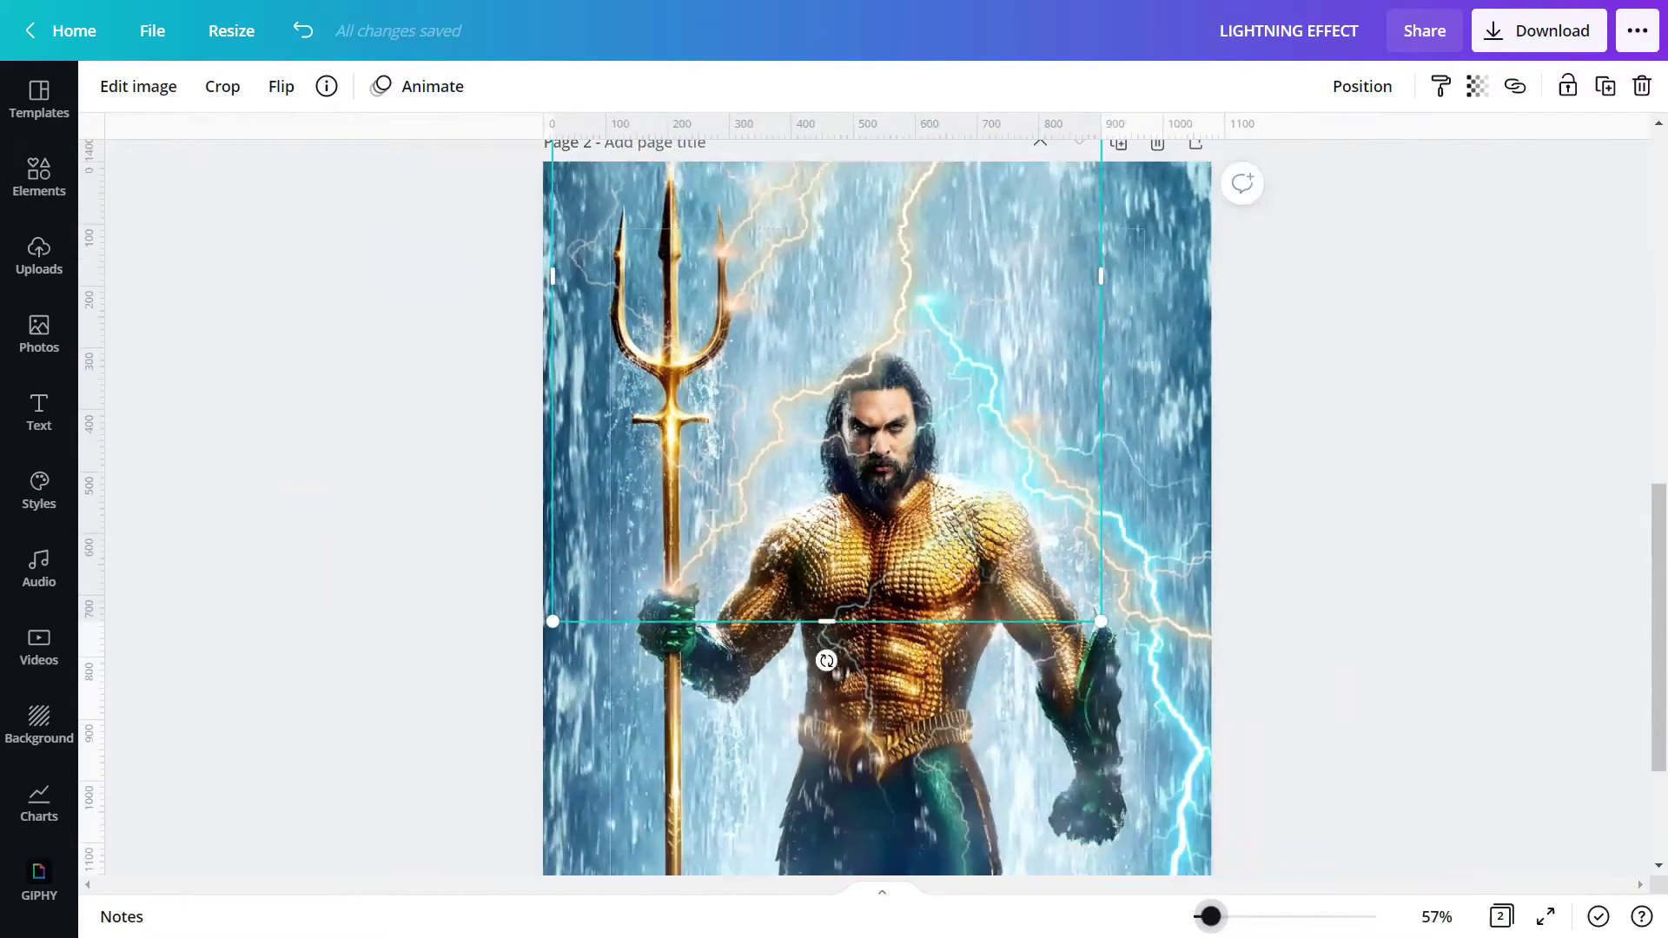
{"action": "left_click_drag", "start_coordinate": [826, 661], "coordinate": [1086, 633]}
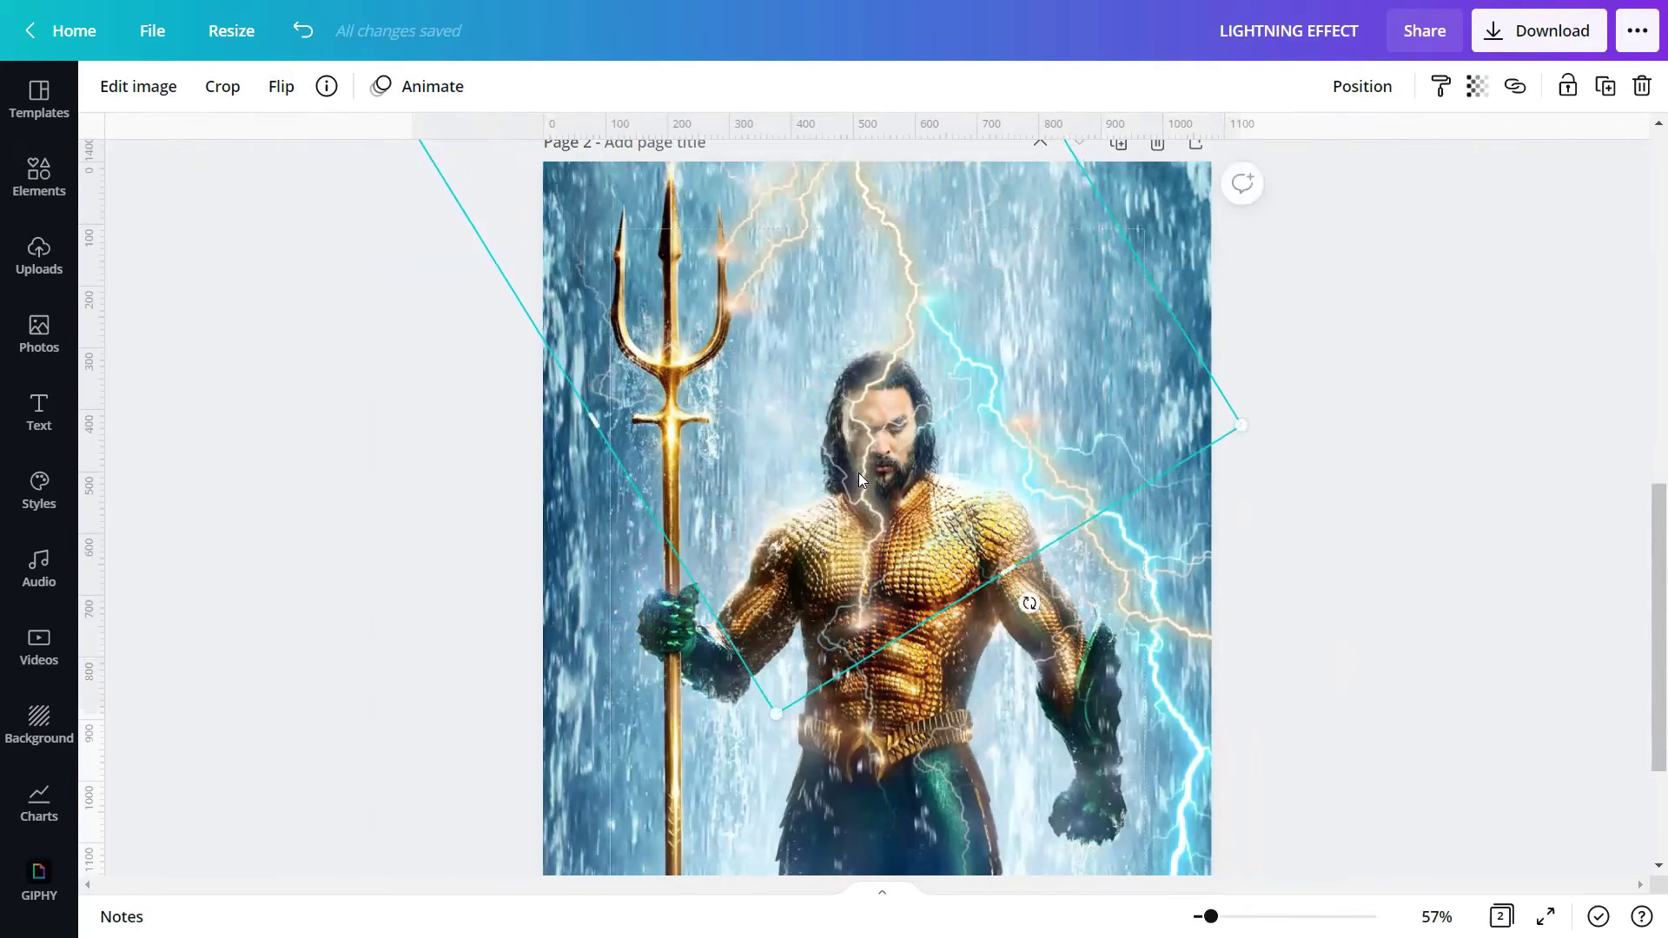
{"action": "left_click_drag", "start_coordinate": [762, 451], "coordinate": [674, 435]}
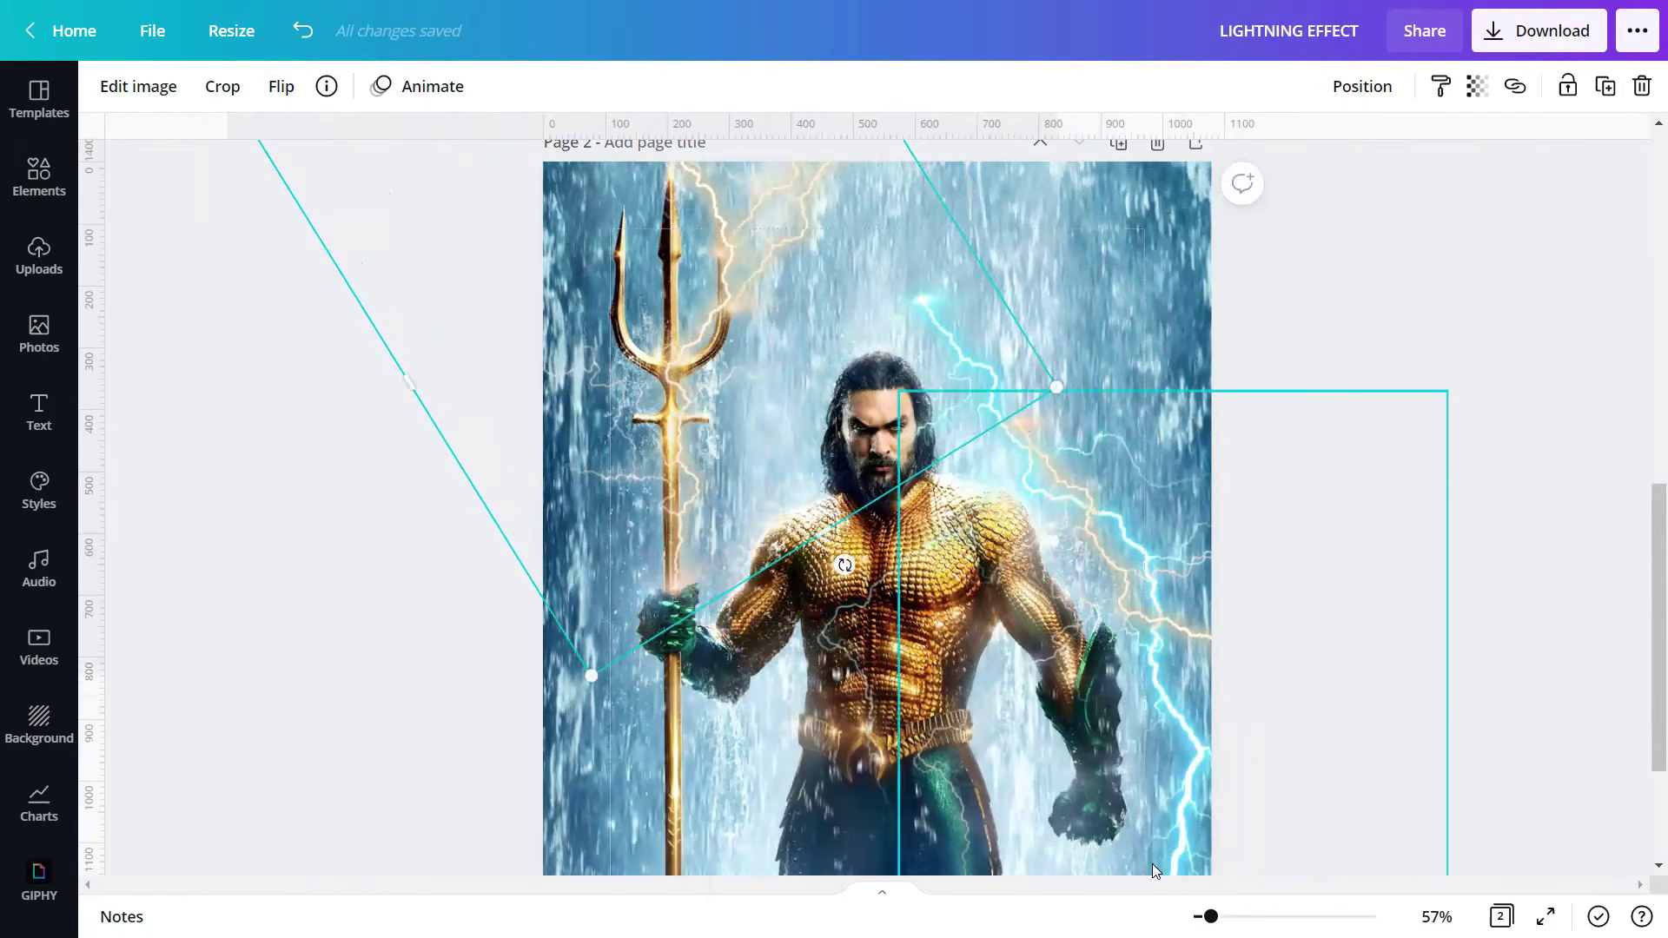
{"action": "left_click_drag", "start_coordinate": [1210, 916], "coordinate": [1240, 916]}
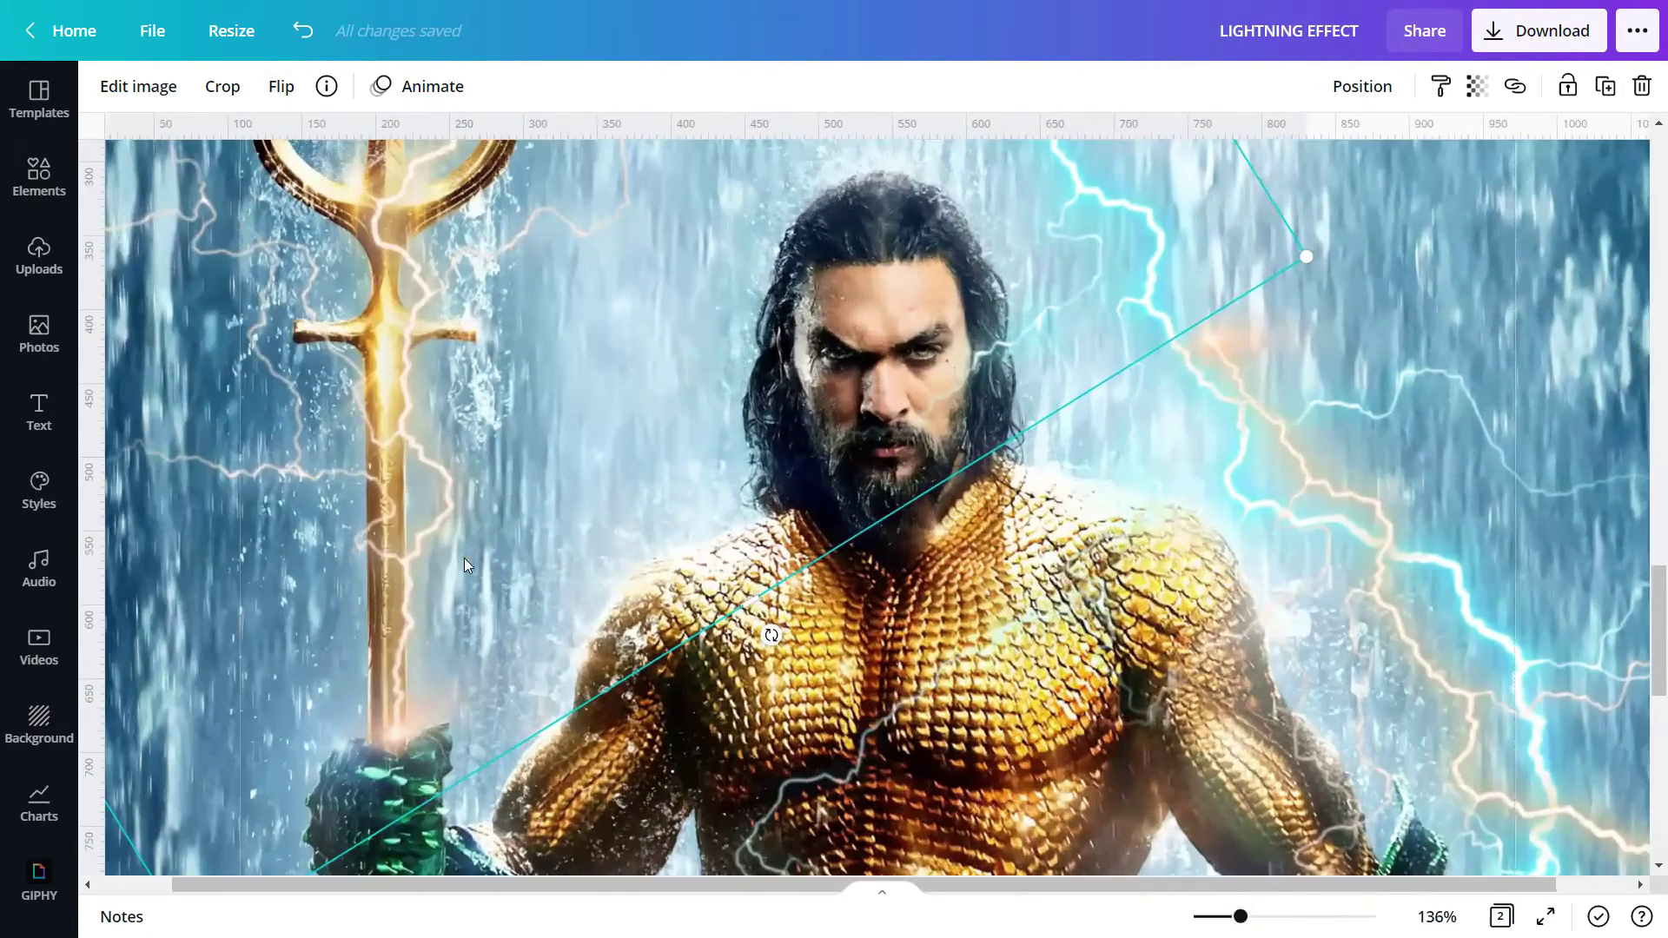
{"action": "left_click_drag", "start_coordinate": [434, 529], "coordinate": [433, 540]}
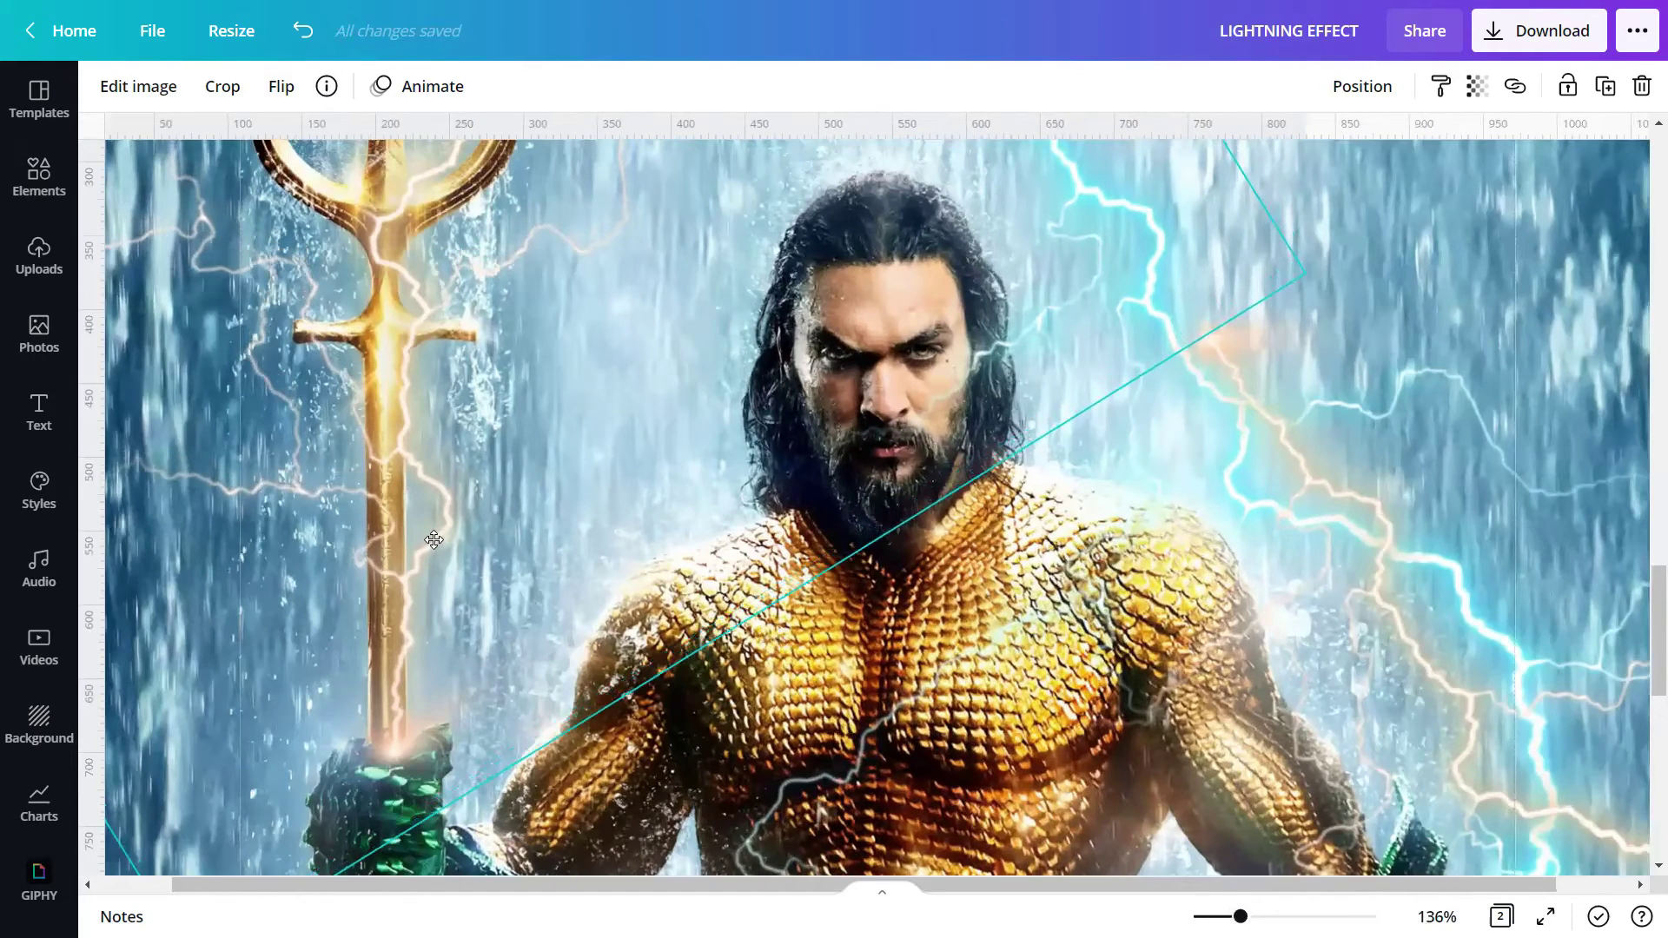
Step: Duplicate the rotated yellow lightning and place the copy along the trident's lower shaft, below the hand
{"action": "scroll", "coordinate": [433, 541], "scroll_direction": "down", "scroll_amount": 4}
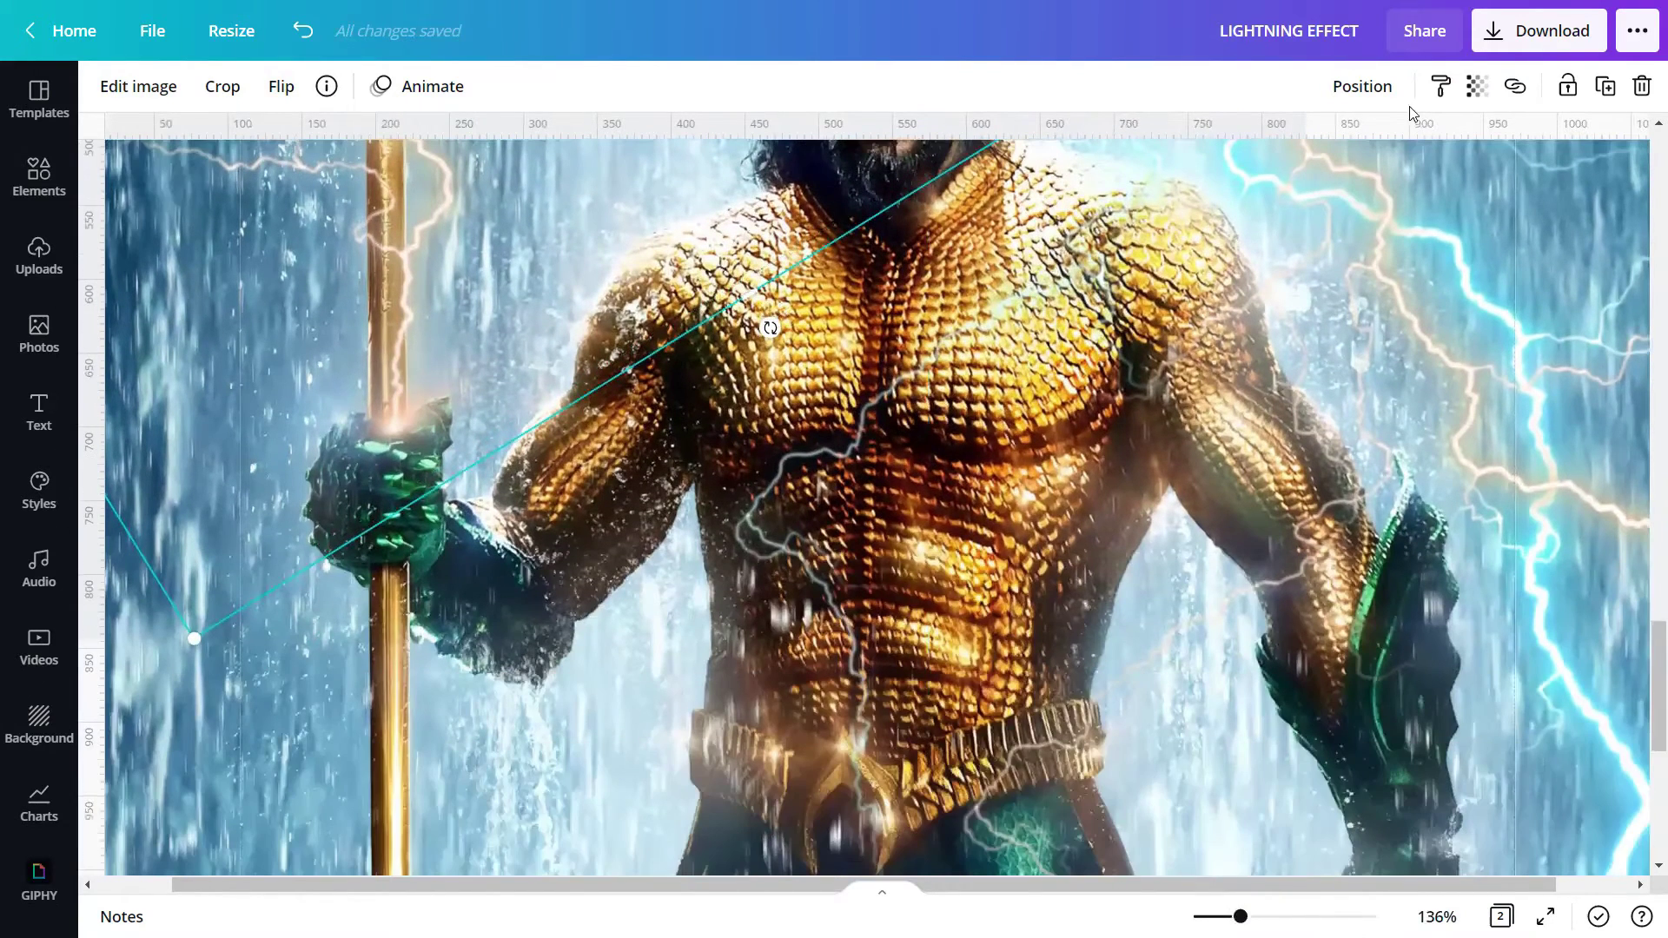
{"action": "left_click", "coordinate": [1603, 87]}
{"action": "scroll", "coordinate": [521, 200], "scroll_direction": "down", "scroll_amount": 3}
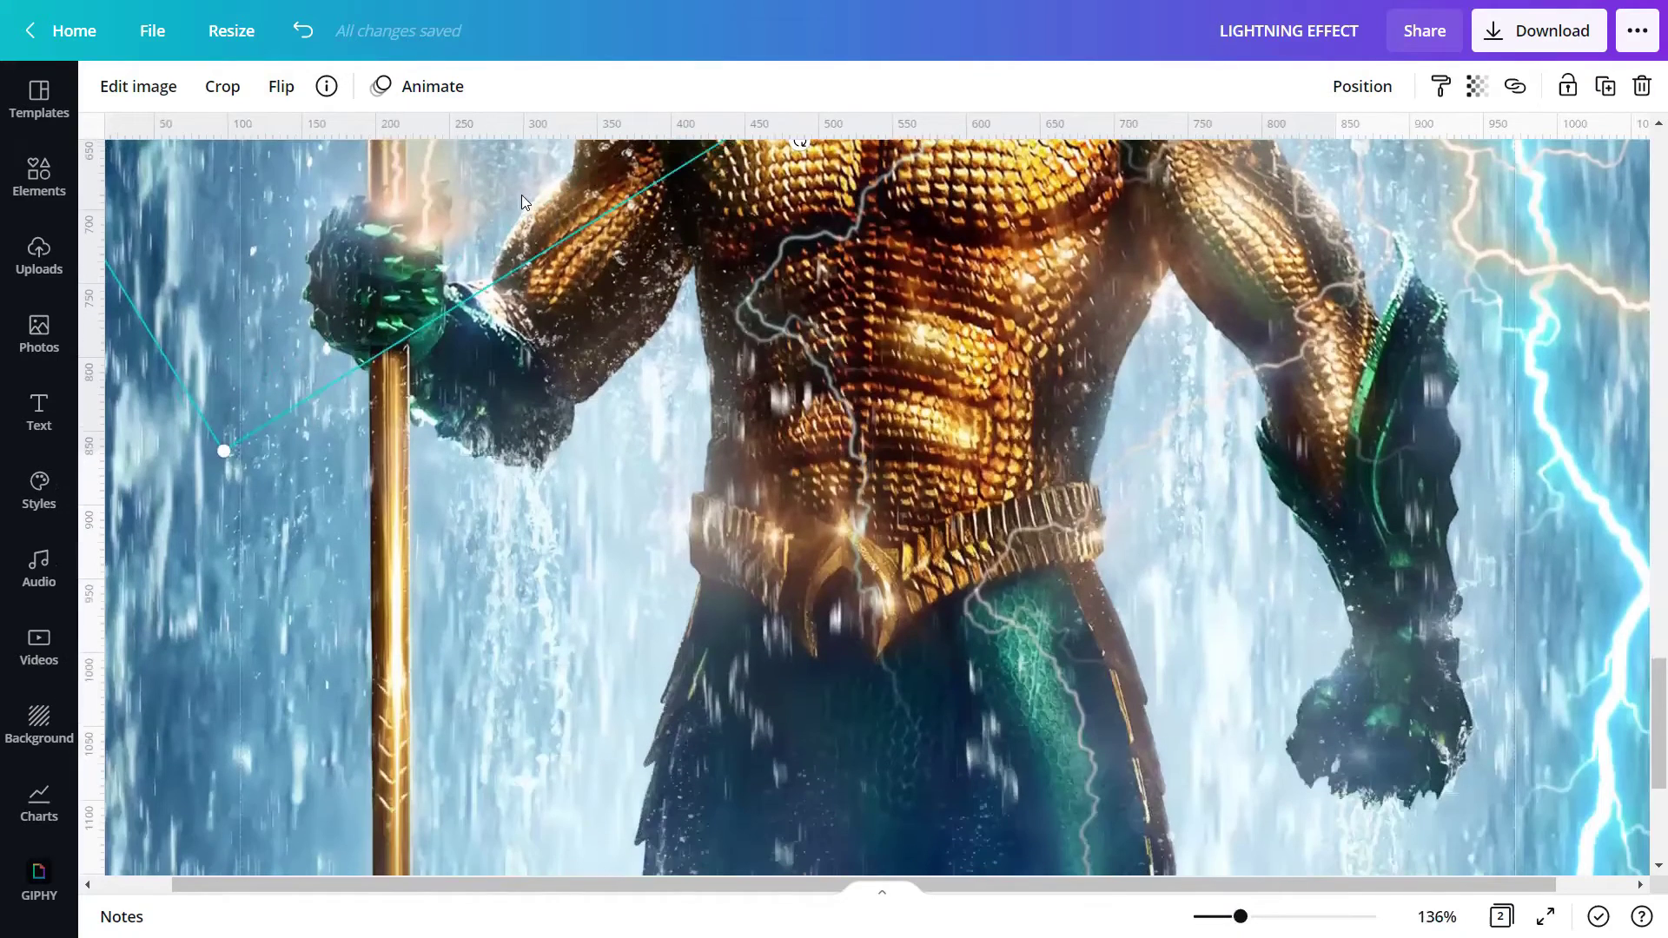
{"action": "left_click_drag", "start_coordinate": [426, 188], "coordinate": [462, 374]}
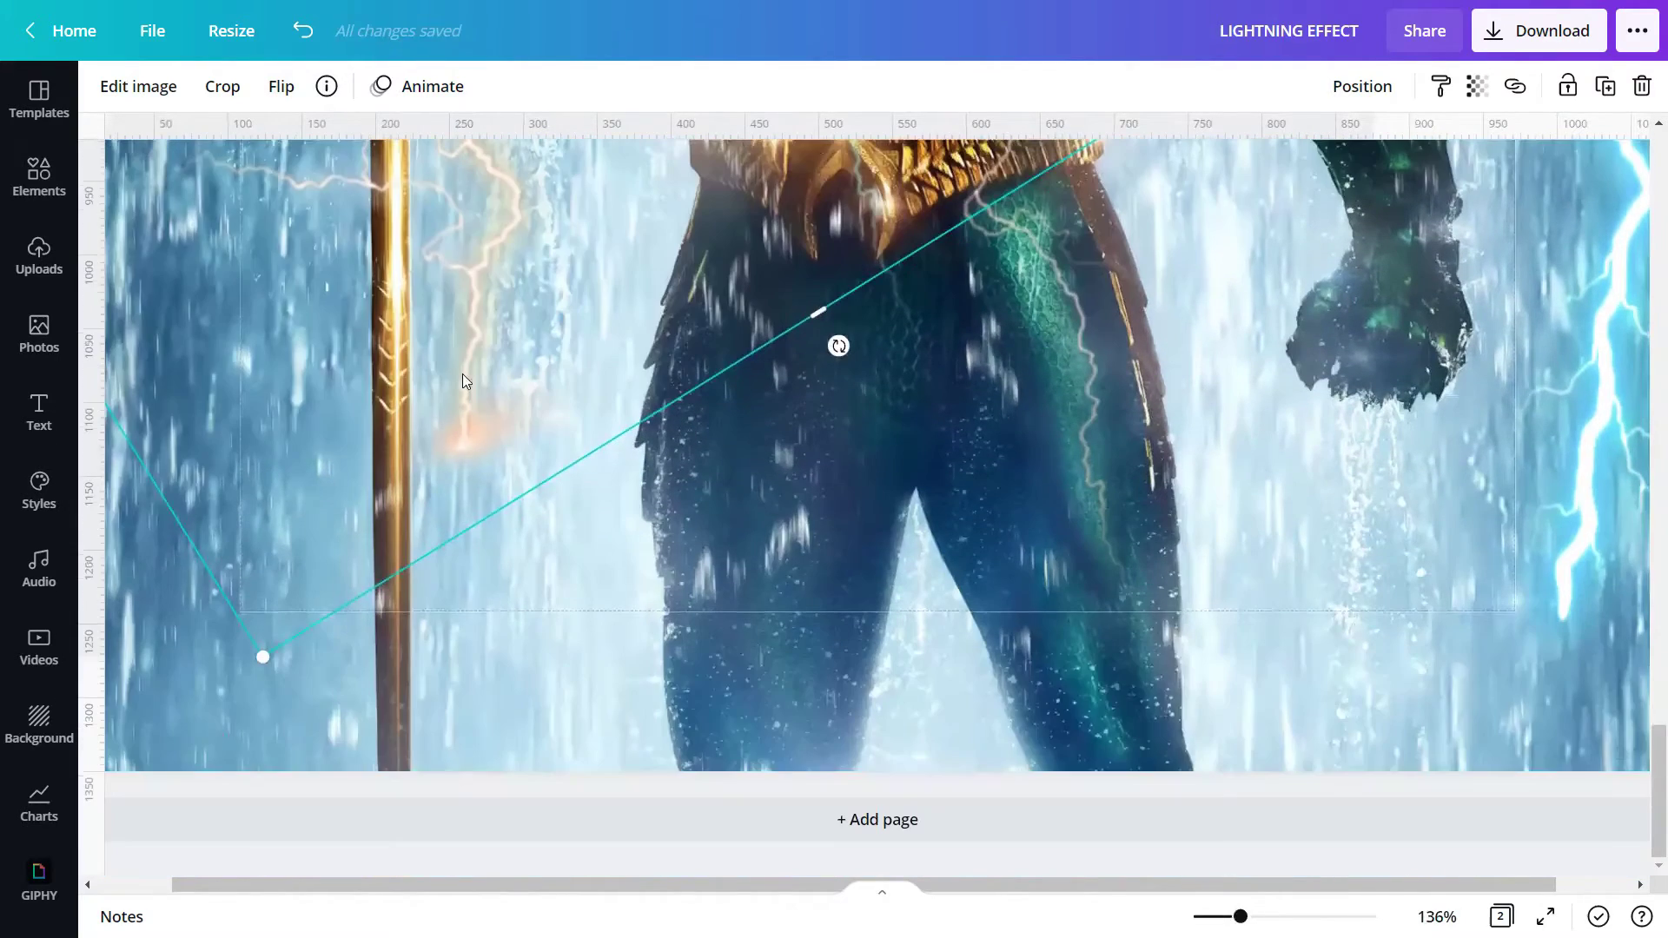
{"action": "left_click_drag", "start_coordinate": [469, 252], "coordinate": [395, 566]}
{"action": "scroll", "coordinate": [1115, 819], "scroll_direction": "down", "scroll_amount": 5, "text": "ctrl"}
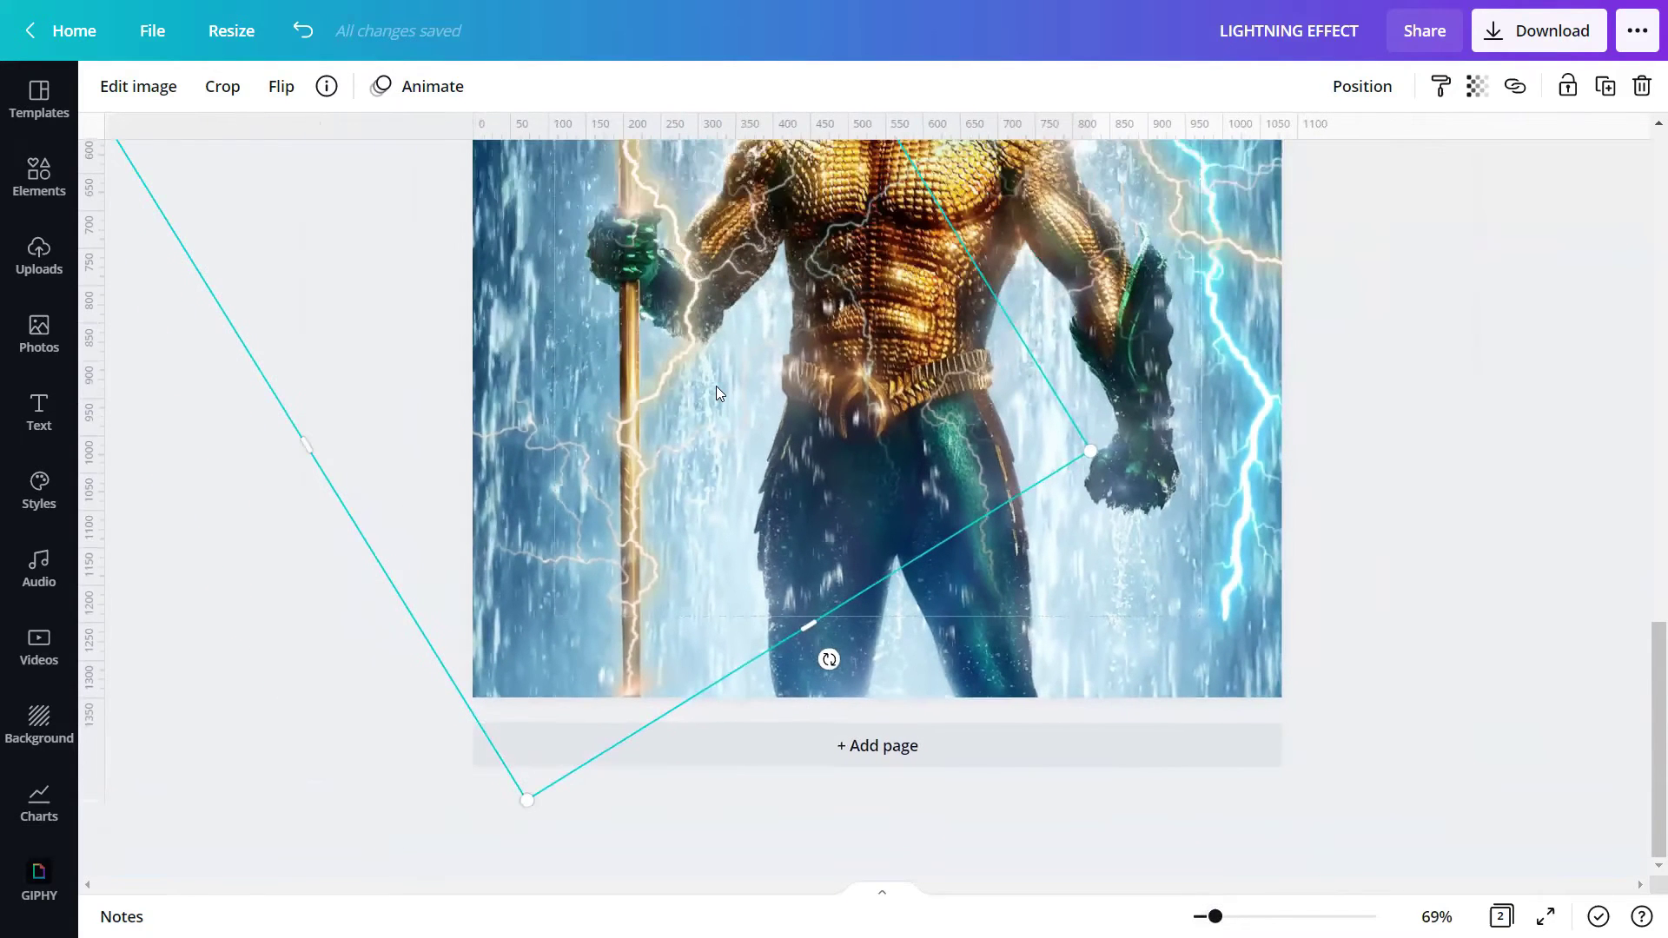
{"action": "left_click_drag", "start_coordinate": [698, 379], "coordinate": [690, 379]}
Step: Flip the lower yellow lightning vertically, rotate it, and move its glowing end up to the hand
{"action": "left_click", "coordinate": [284, 88]}
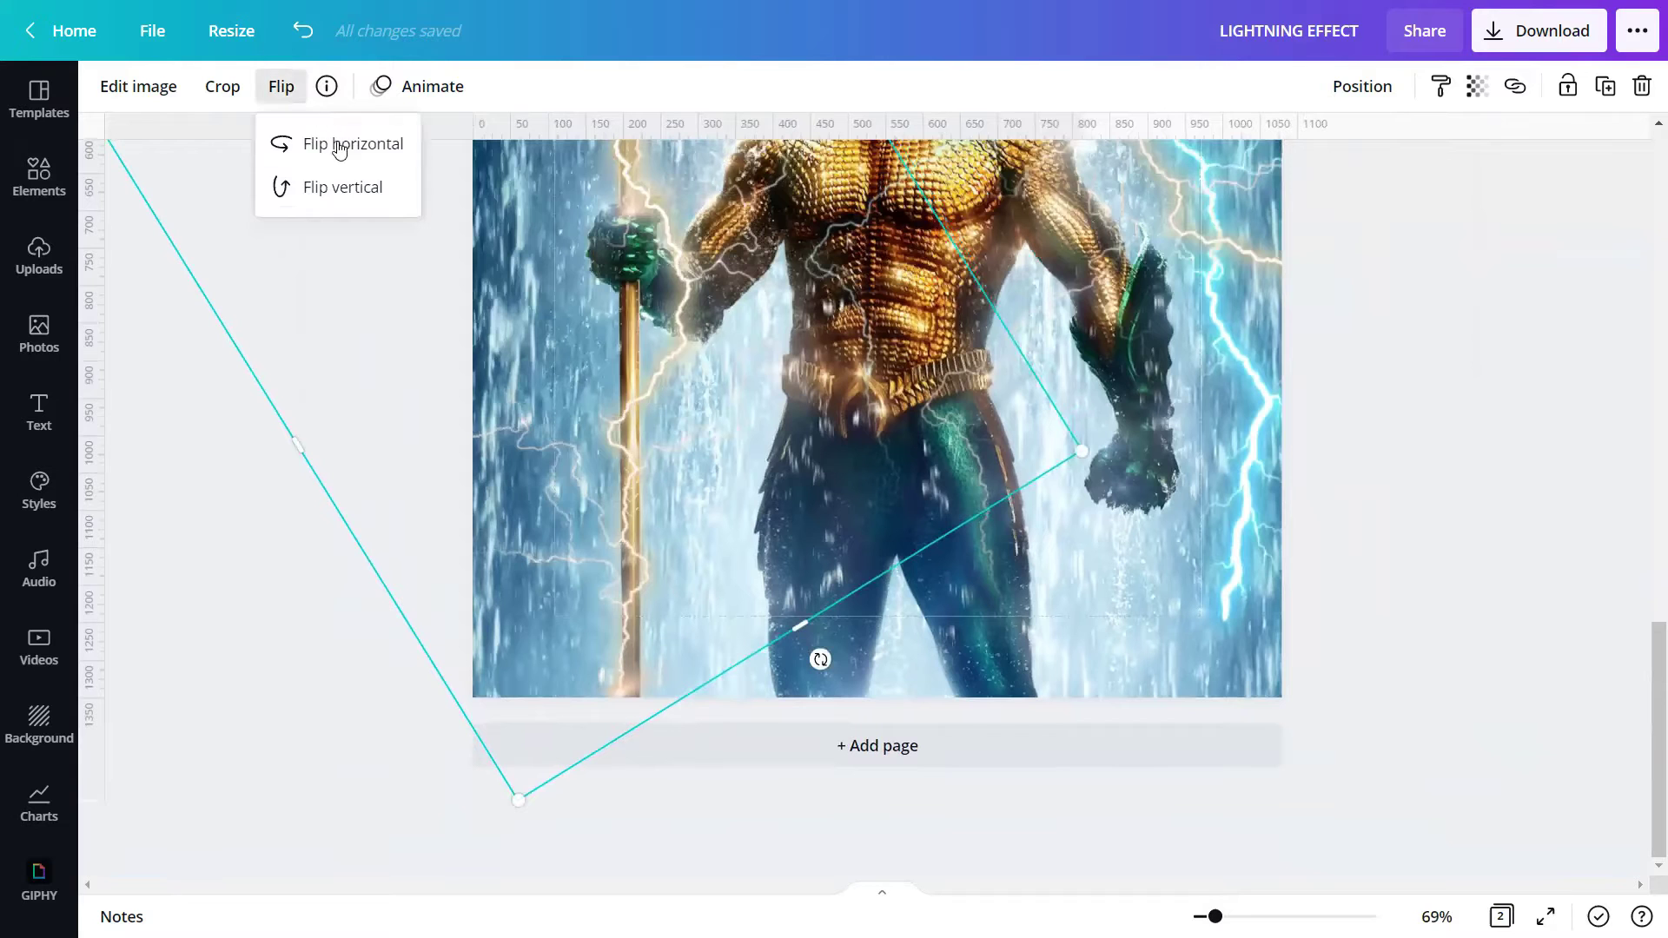
{"action": "left_click", "coordinate": [344, 190]}
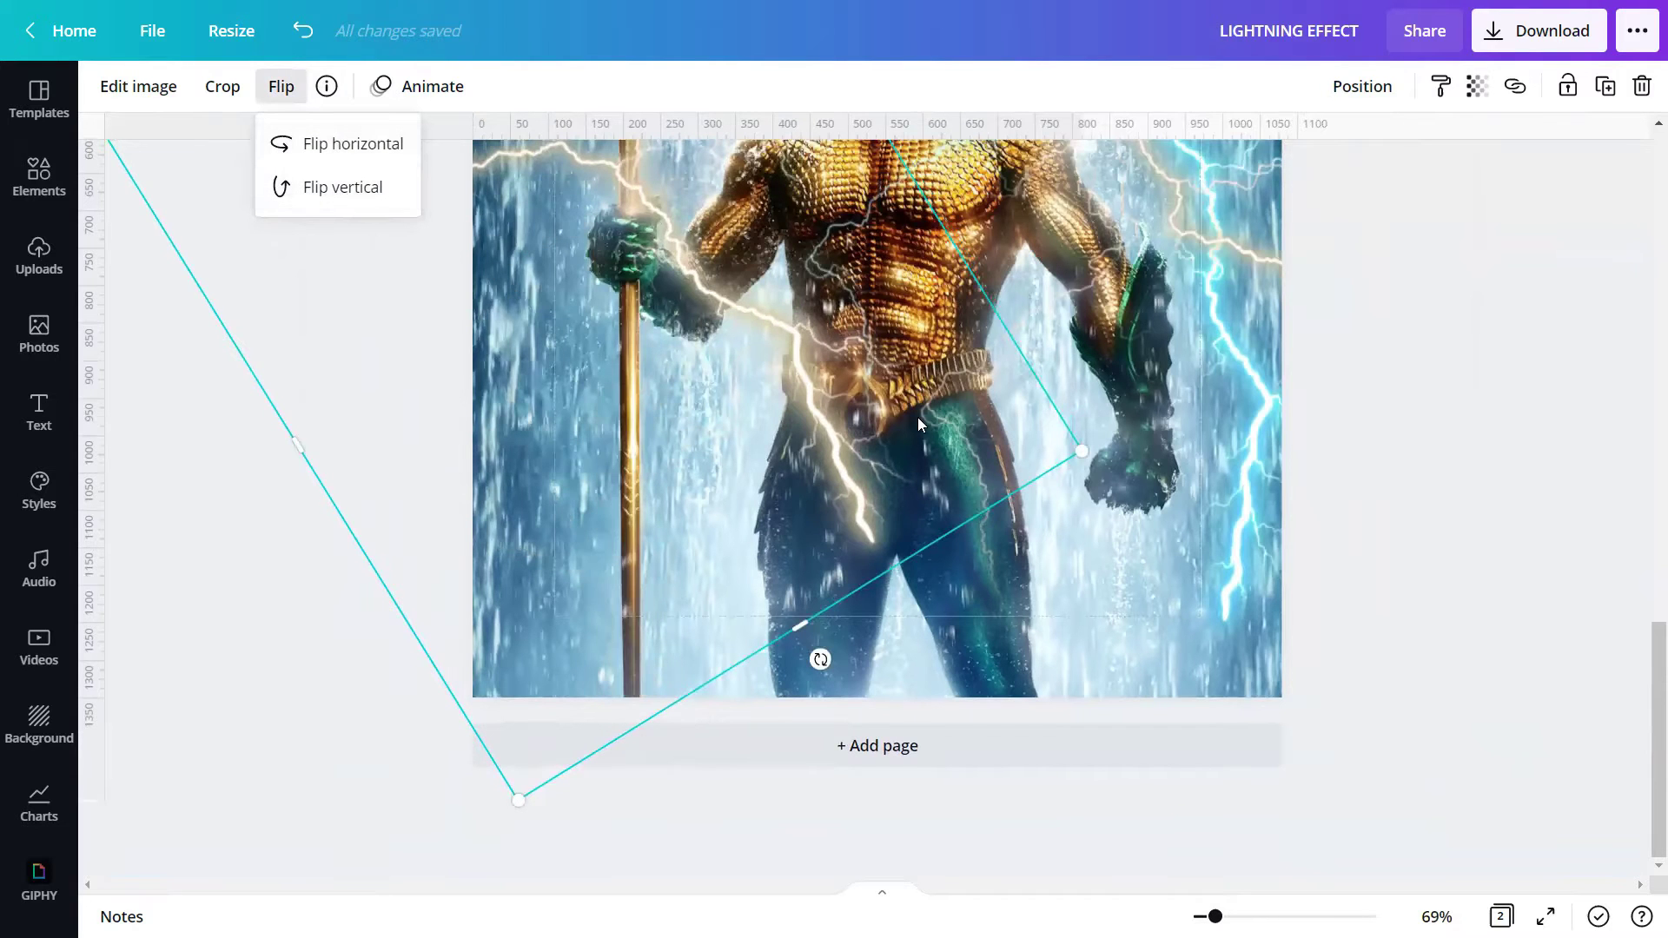
{"action": "left_click_drag", "start_coordinate": [820, 657], "coordinate": [511, 669]}
{"action": "left_click_drag", "start_coordinate": [690, 266], "coordinate": [764, 433]}
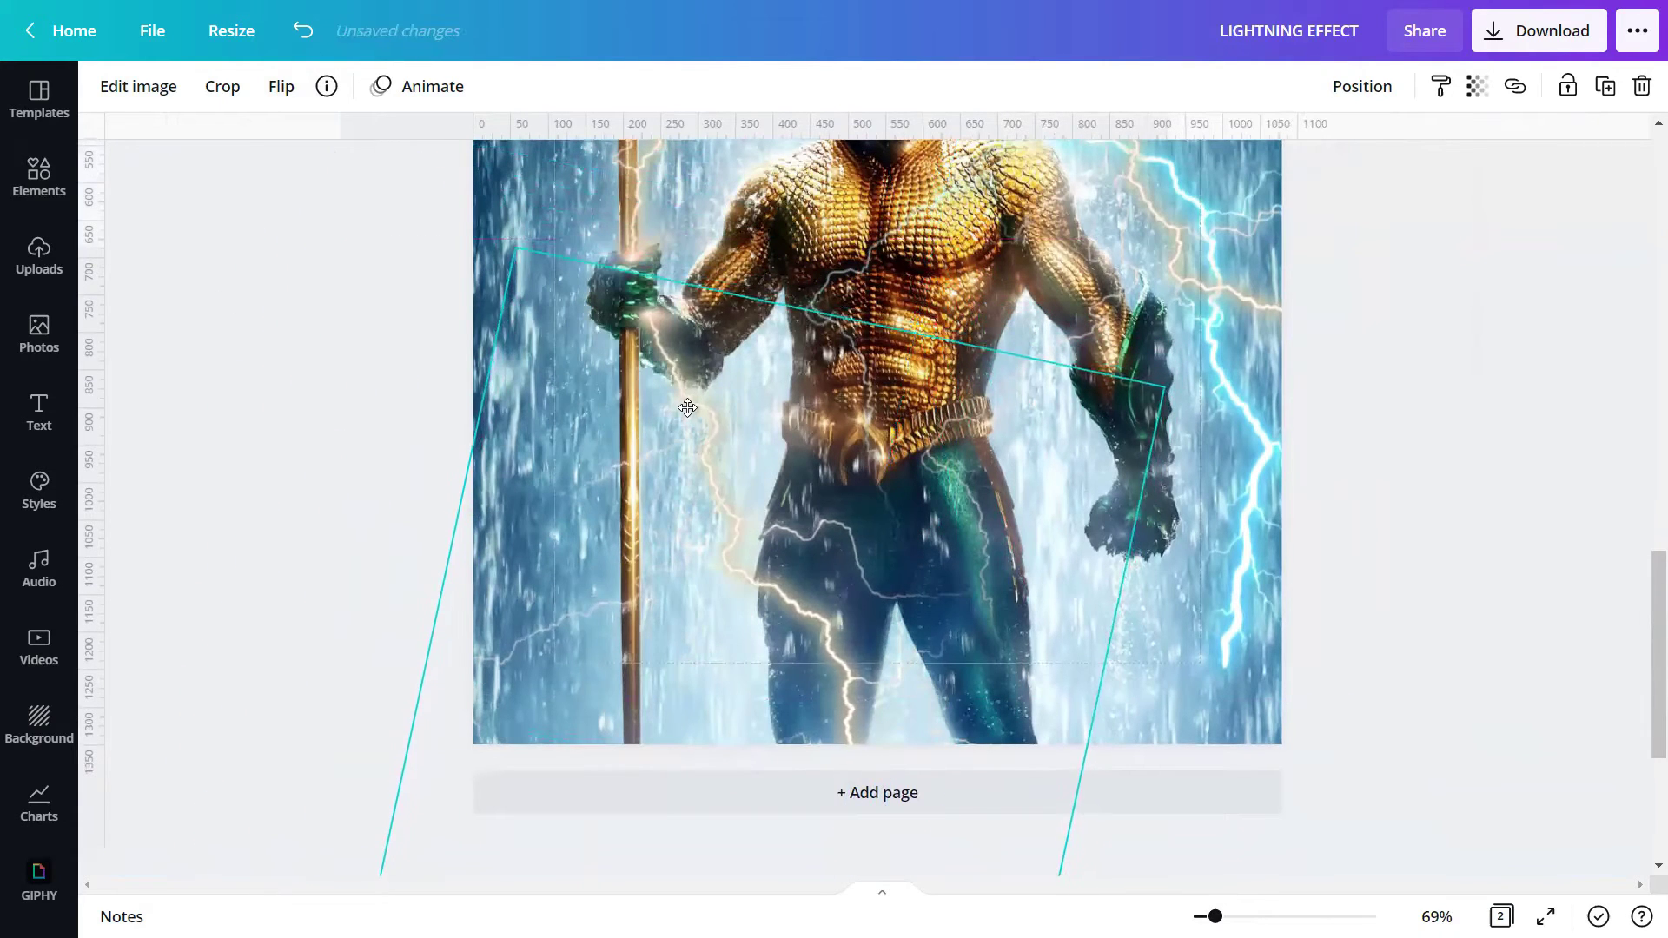
Step: Rotate the lower yellow lightning further and position it to descend from the hand along the outer side of the trident's shaft
{"action": "scroll", "coordinate": [877, 689], "scroll_direction": "down", "scroll_amount": 3}
{"action": "left_click_drag", "start_coordinate": [1115, 584], "coordinate": [894, 642]}
{"action": "left_click_drag", "start_coordinate": [779, 393], "coordinate": [546, 455]}
{"action": "scroll", "coordinate": [738, 360], "scroll_direction": "up", "scroll_amount": 2}
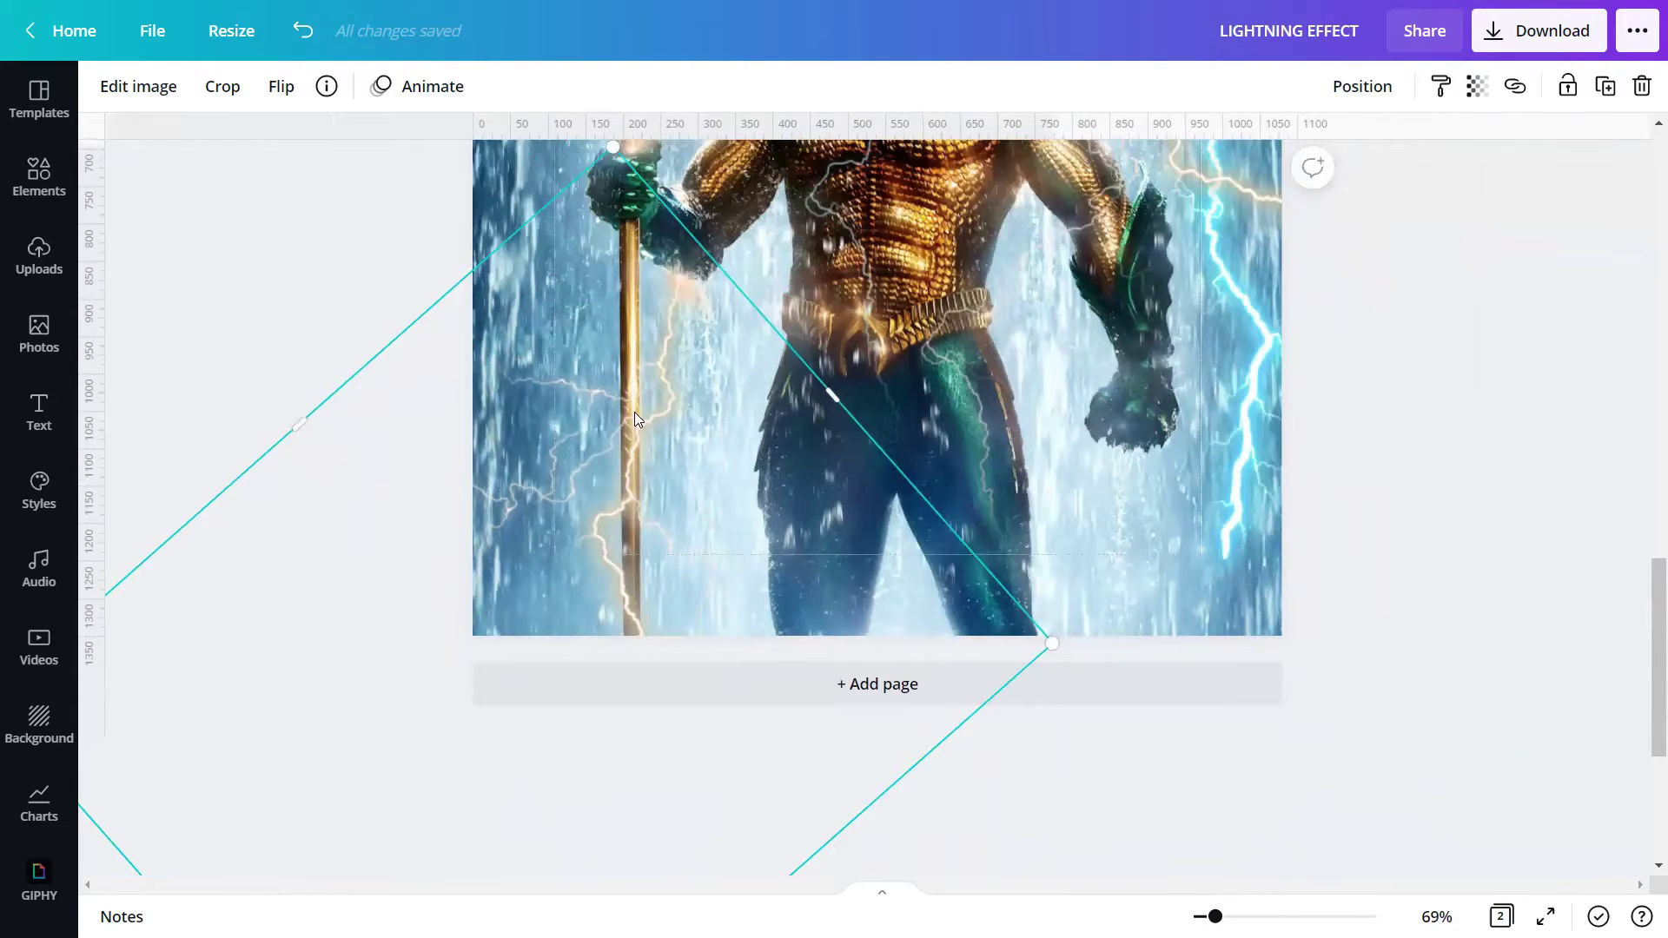
{"action": "left_click_drag", "start_coordinate": [633, 375], "coordinate": [587, 326]}
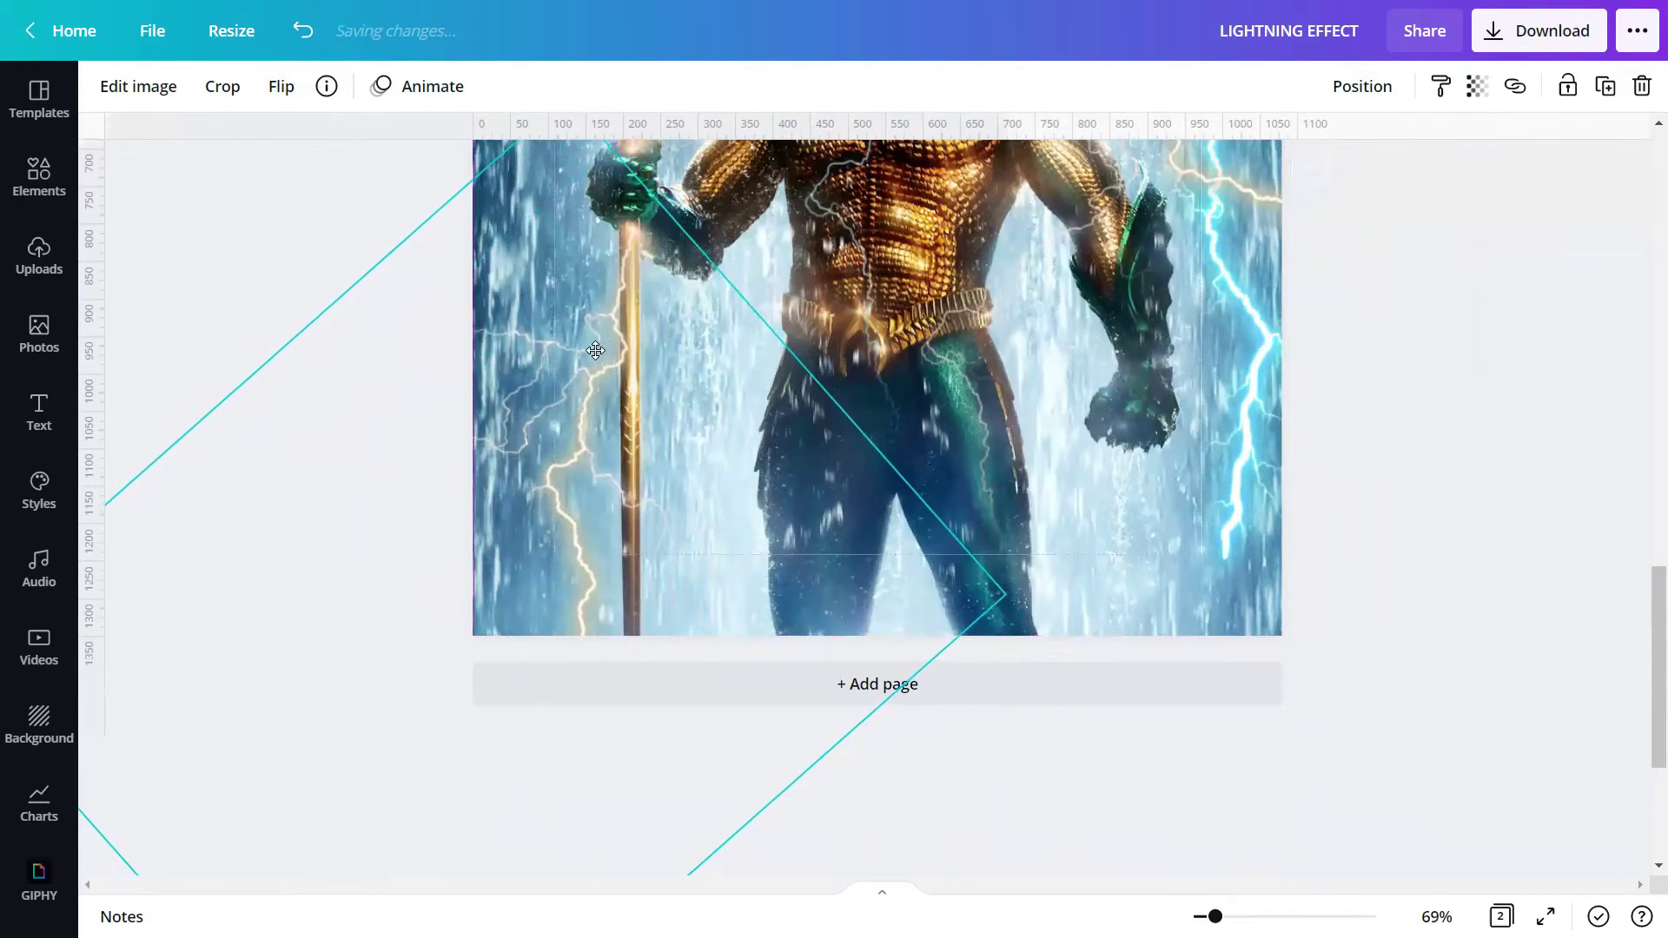
{"action": "scroll", "coordinate": [799, 582], "scroll_direction": "down", "scroll_amount": 1}
{"action": "scroll", "coordinate": [799, 589], "scroll_direction": "down", "scroll_amount": 3}
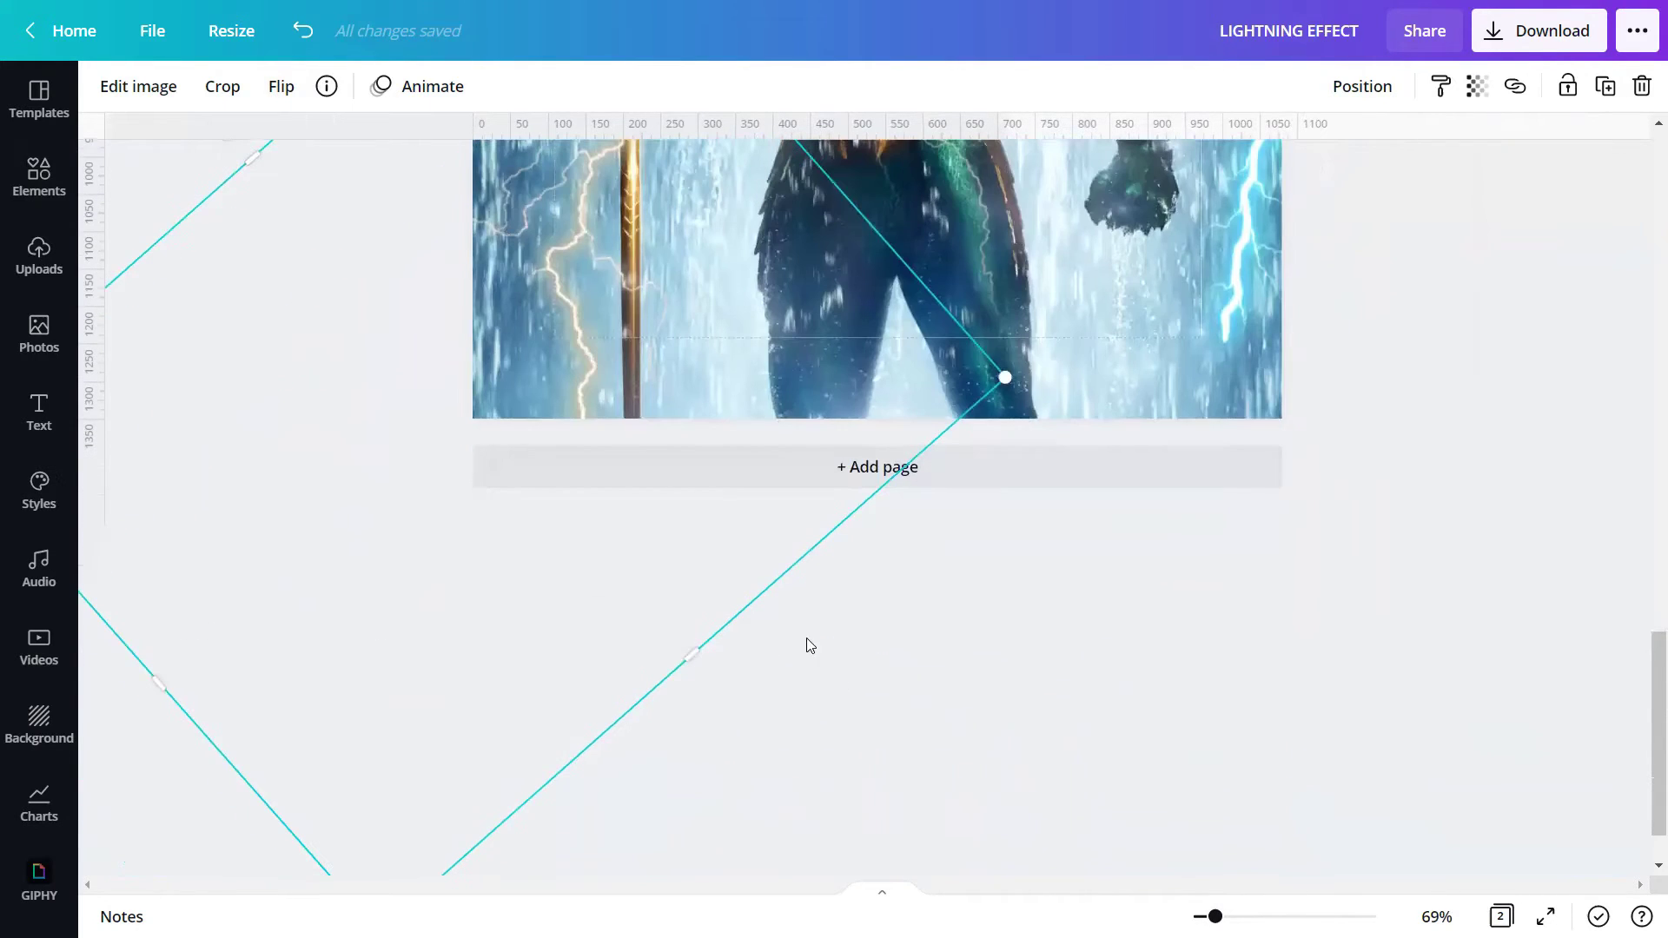
{"action": "left_click", "coordinate": [556, 728]}
{"action": "scroll", "coordinate": [532, 773], "scroll_direction": "up", "scroll_amount": 6}
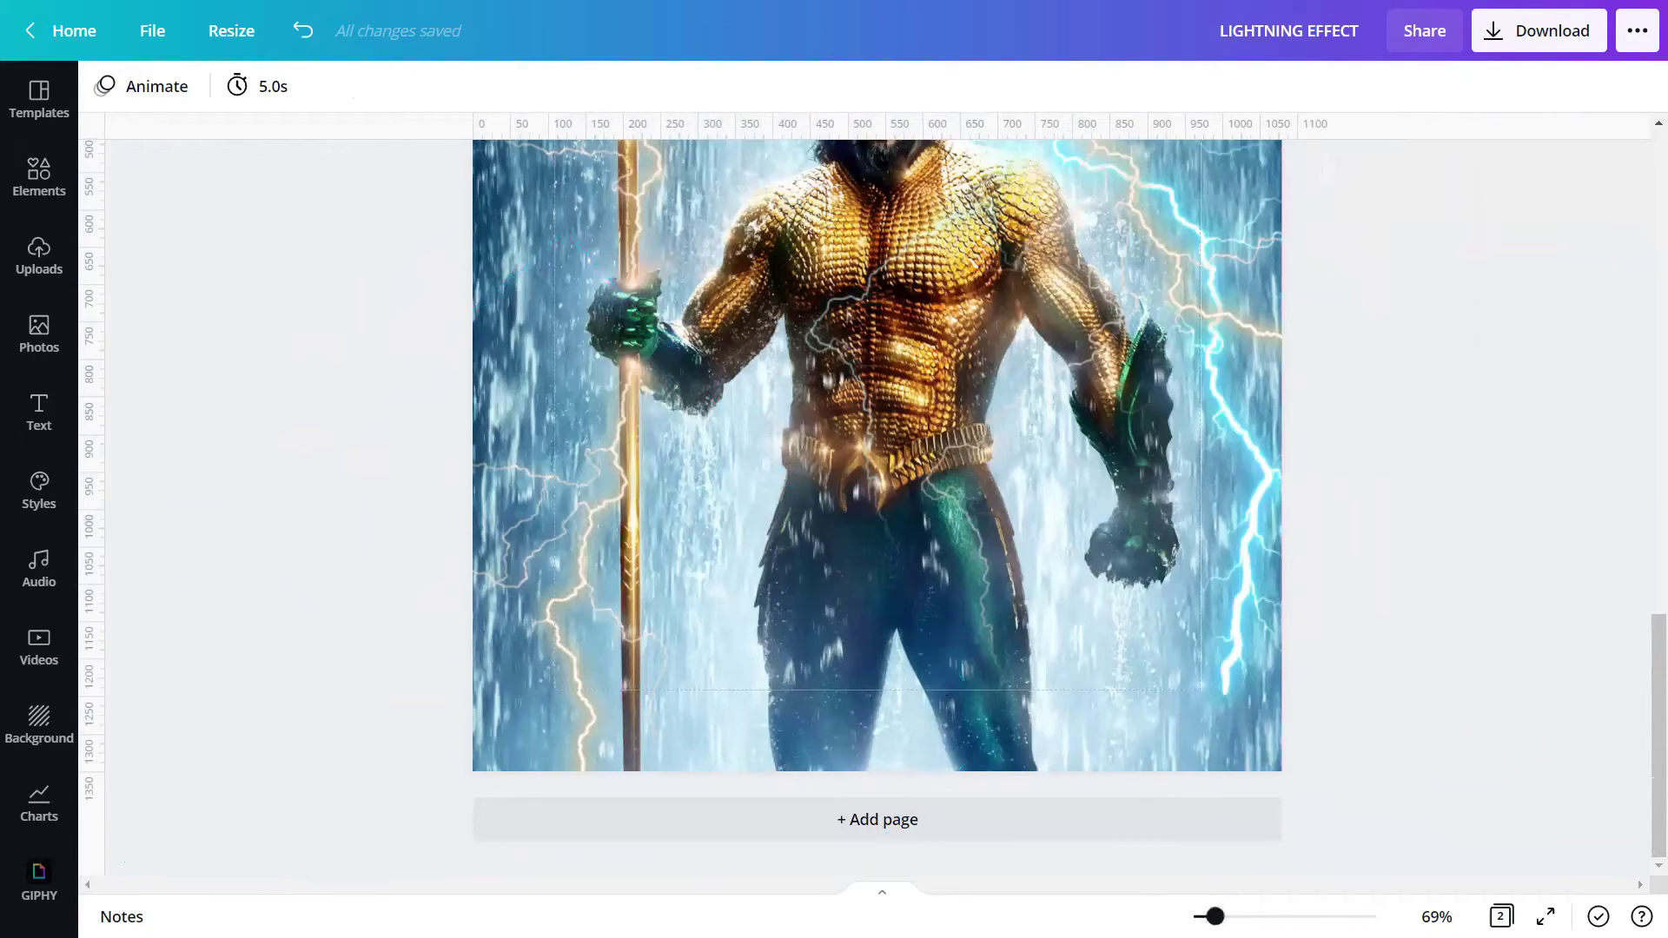
Step: Shrink and rotate the lower yellow lightning, and position it to wrap around the trident's shaft below the hand
{"action": "scroll", "coordinate": [700, 602], "scroll_direction": "down", "scroll_amount": 5, "text": "ctrl"}
{"action": "left_click", "coordinate": [699, 605]}
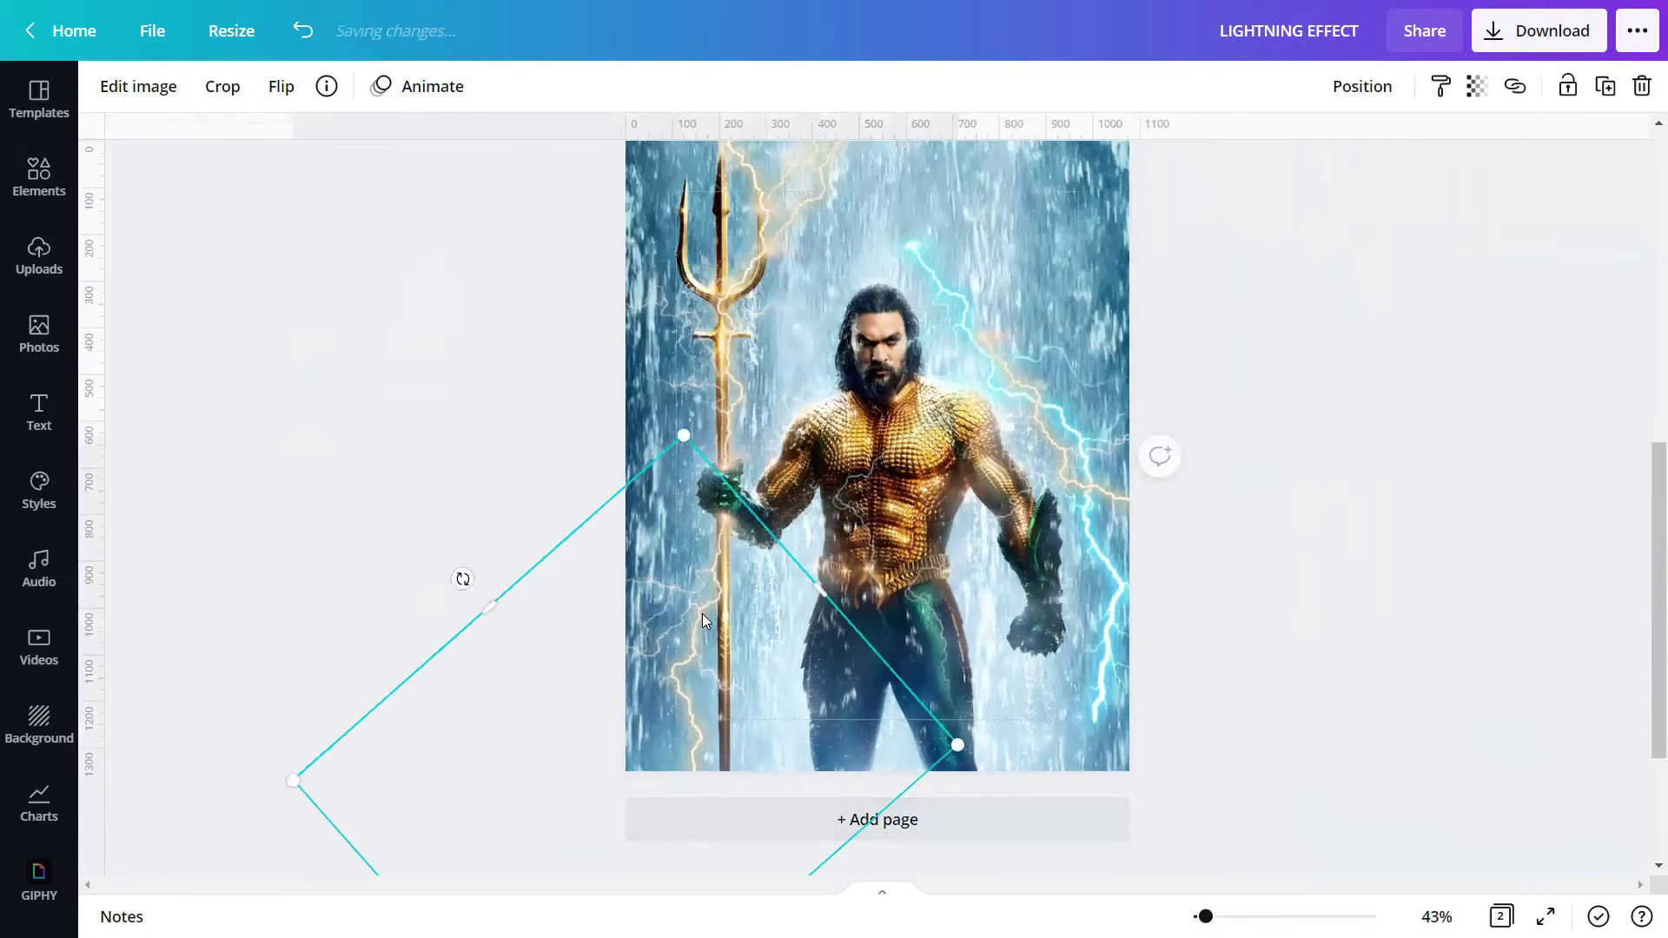
{"action": "scroll", "coordinate": [702, 614], "scroll_direction": "down", "scroll_amount": 3}
{"action": "left_click_drag", "start_coordinate": [593, 845], "coordinate": [648, 797]}
{"action": "left_click_drag", "start_coordinate": [534, 695], "coordinate": [745, 621]}
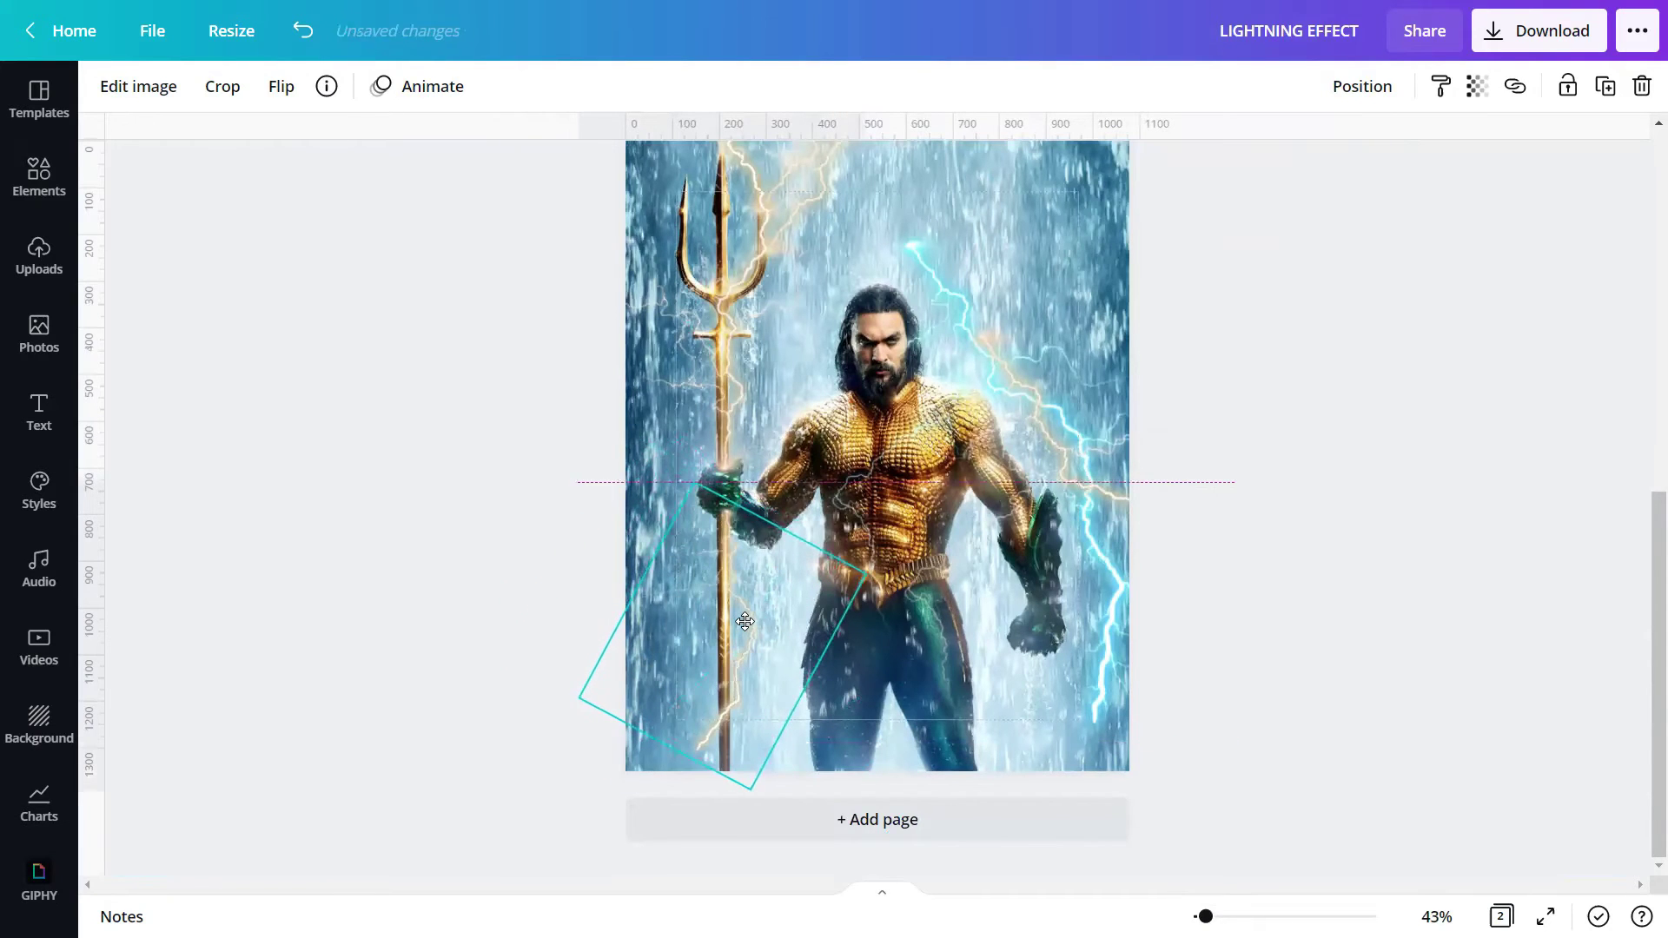
{"action": "left_click_drag", "start_coordinate": [747, 784], "coordinate": [830, 821]}
{"action": "scroll", "coordinate": [712, 668], "scroll_direction": "up", "scroll_amount": 3}
{"action": "scroll", "coordinate": [712, 667], "scroll_direction": "up", "scroll_amount": 5}
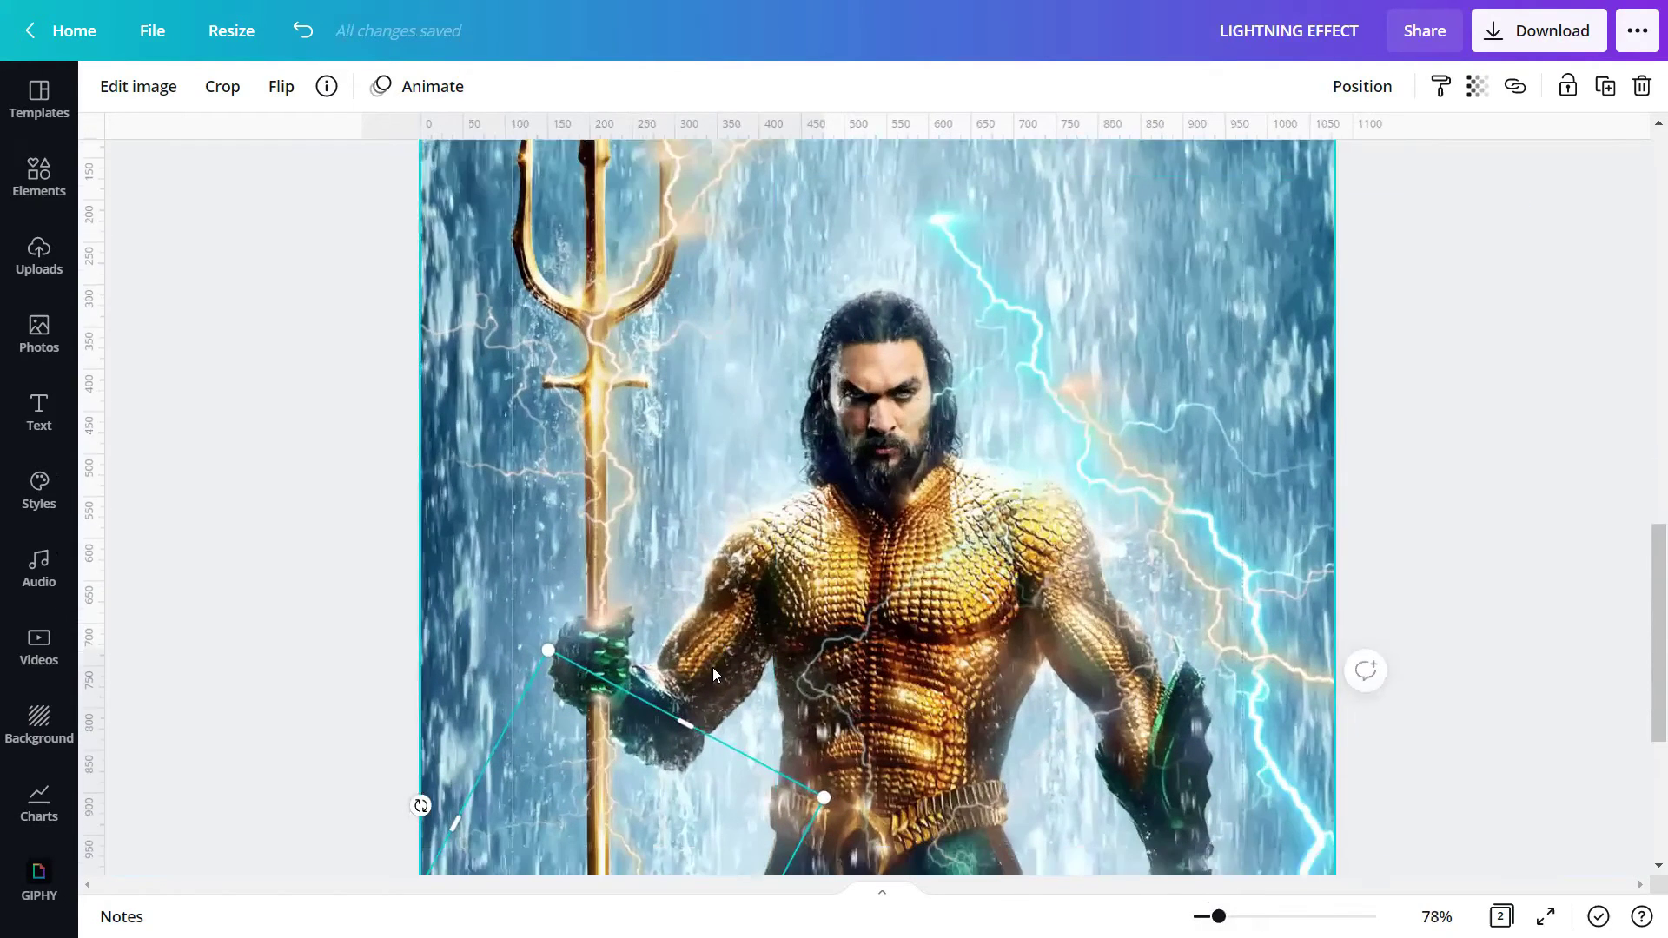
{"action": "scroll", "coordinate": [713, 667], "scroll_direction": "down", "scroll_amount": 5}
{"action": "mouse_move", "coordinate": [608, 573]}
{"action": "left_mouse_down"}
{"action": "mouse_move", "coordinate": [601, 560]}
{"action": "mouse_move", "coordinate": [610, 572]}
{"action": "left_mouse_up"}
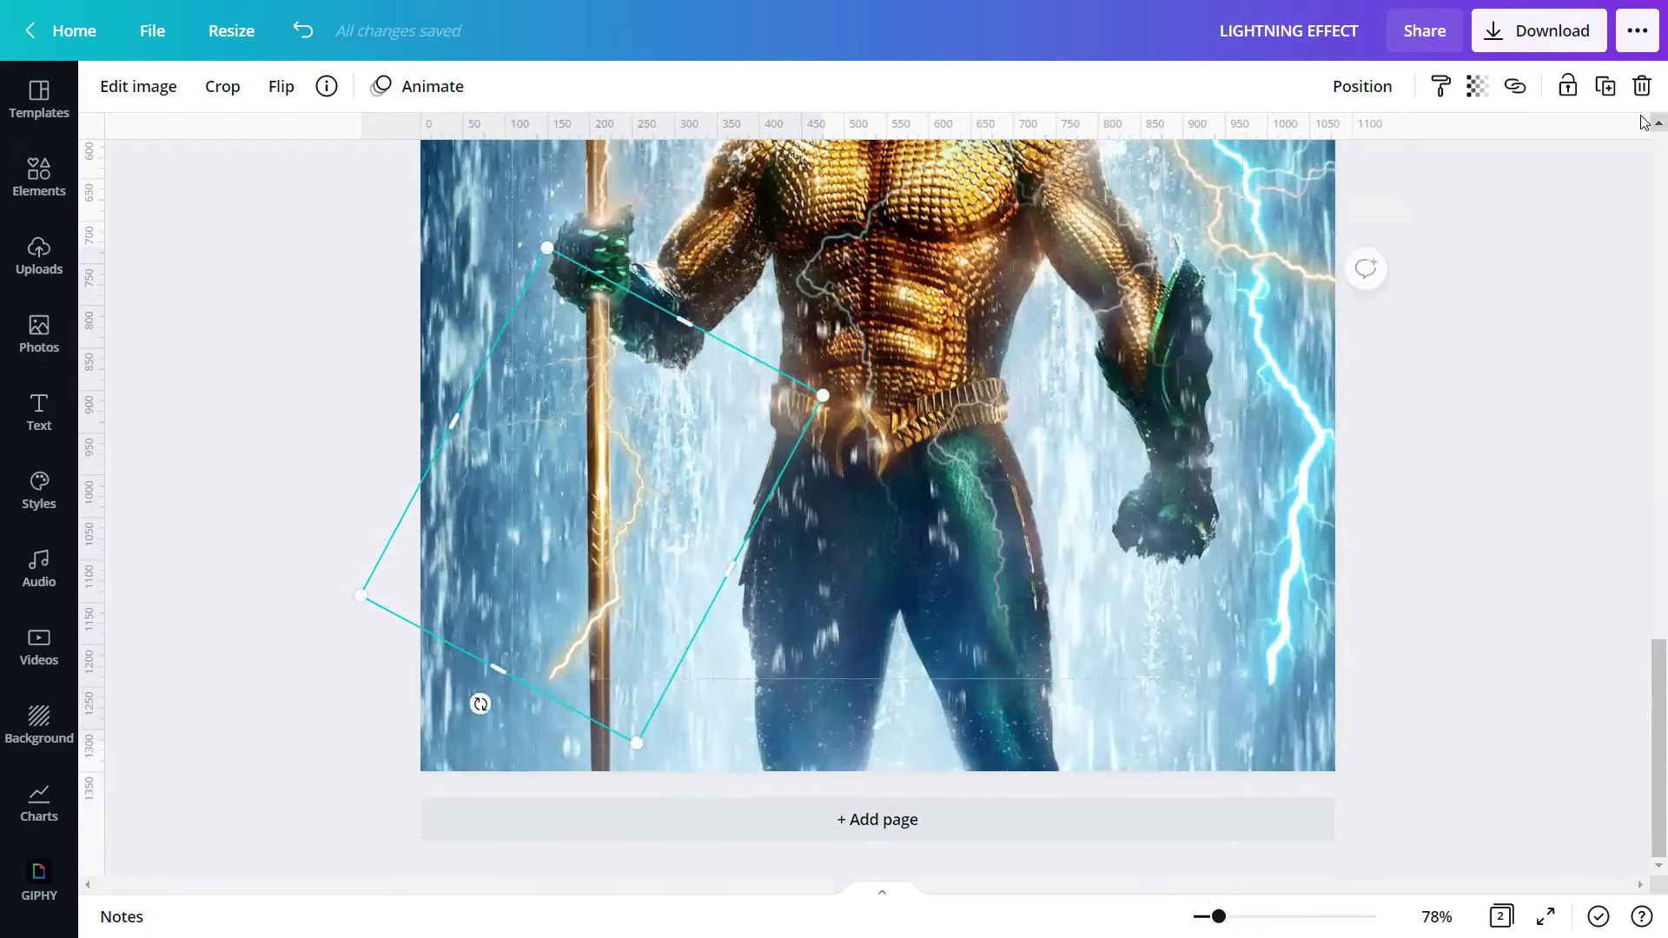
Step: Duplicate the small yellow lightning, offset the copy toward the man's legs, and flip it vertically
{"action": "left_click_drag", "start_coordinate": [705, 485], "coordinate": [725, 538]}
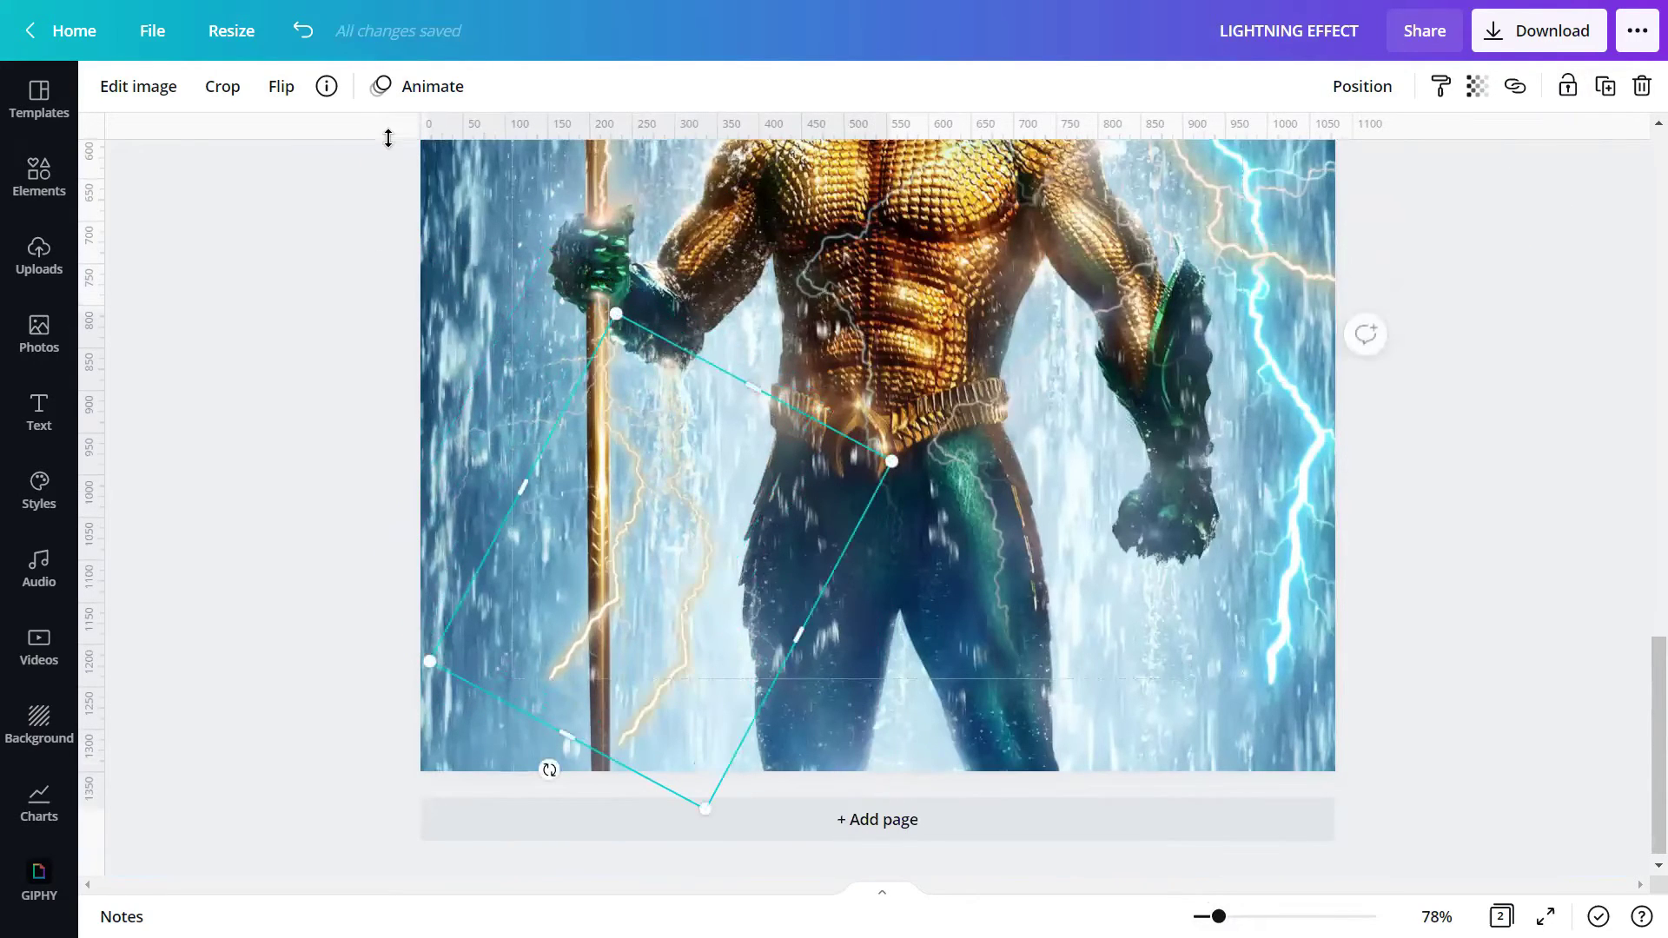
{"action": "left_click", "coordinate": [276, 86]}
{"action": "left_click", "coordinate": [320, 189]}
Step: Rotate the flipped small lightning and join it to the end of the first, continuing down the trident's shaft to the page's lower edge
{"action": "left_click_drag", "start_coordinate": [752, 502], "coordinate": [844, 626]}
{"action": "scroll", "coordinate": [640, 754], "scroll_direction": "down", "scroll_amount": 2}
{"action": "left_click_drag", "start_coordinate": [642, 758], "coordinate": [920, 779]}
{"action": "left_click_drag", "start_coordinate": [673, 561], "coordinate": [622, 638]}
{"action": "scroll", "coordinate": [622, 637], "scroll_direction": "down", "scroll_amount": 3}
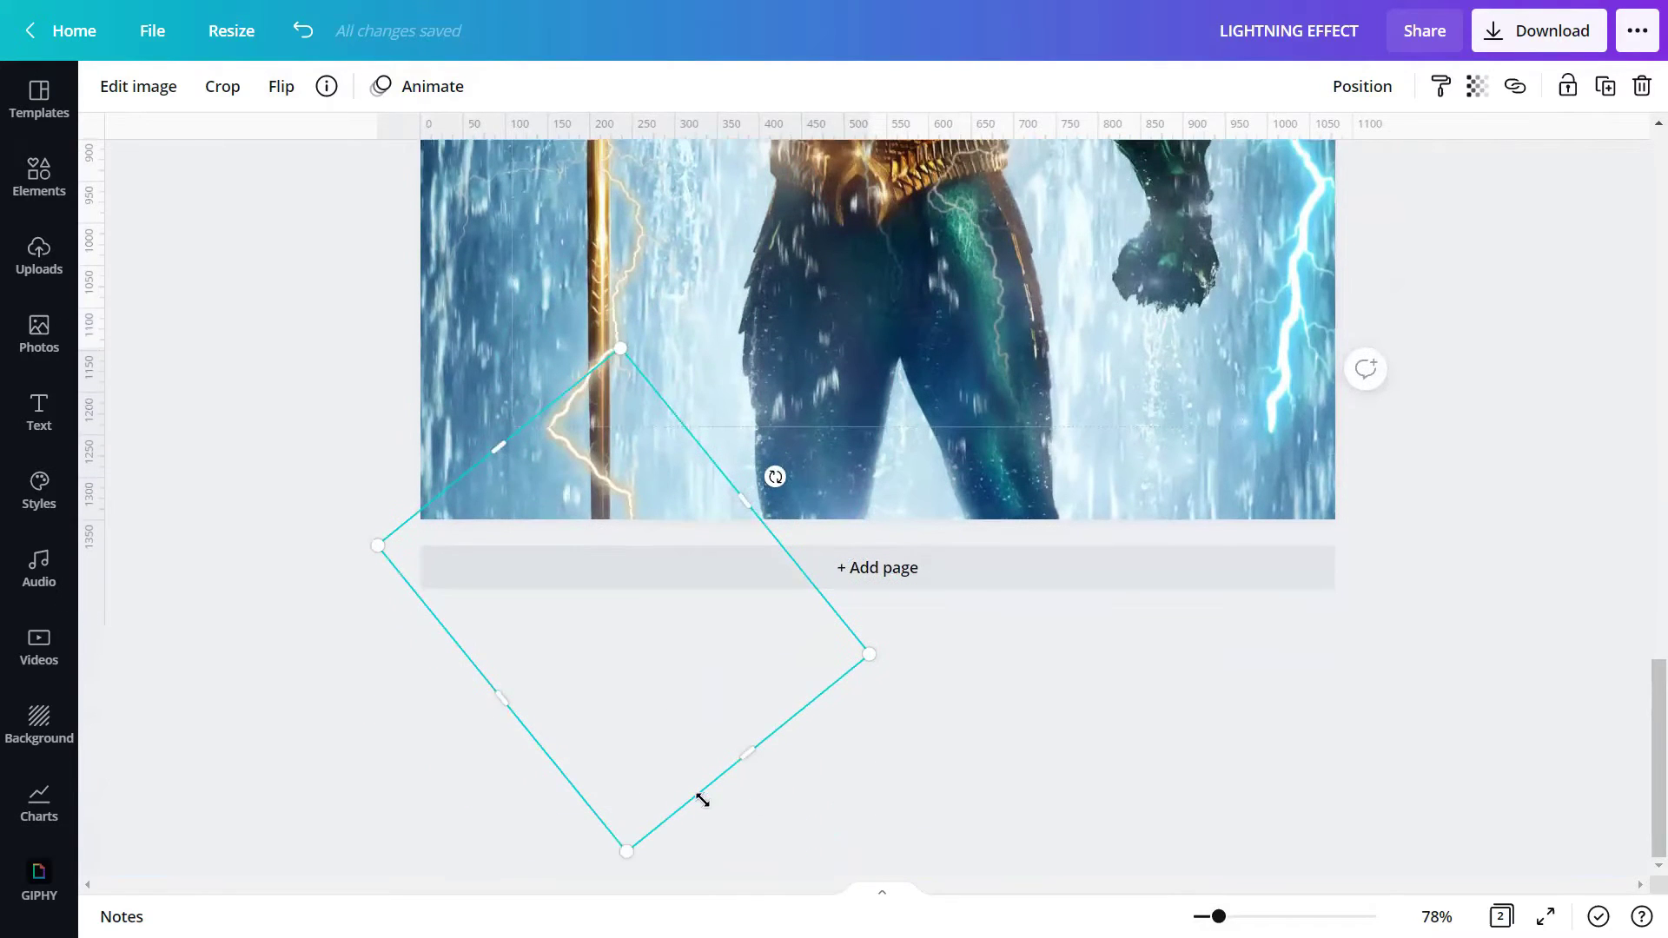
Step: Crop away the empty lower part of the flipped small yellow lightning's frame at the trident's lower end
{"action": "scroll", "coordinate": [674, 619], "scroll_direction": "up", "scroll_amount": 3}
{"action": "left_click_drag", "start_coordinate": [748, 745], "coordinate": [686, 646]}
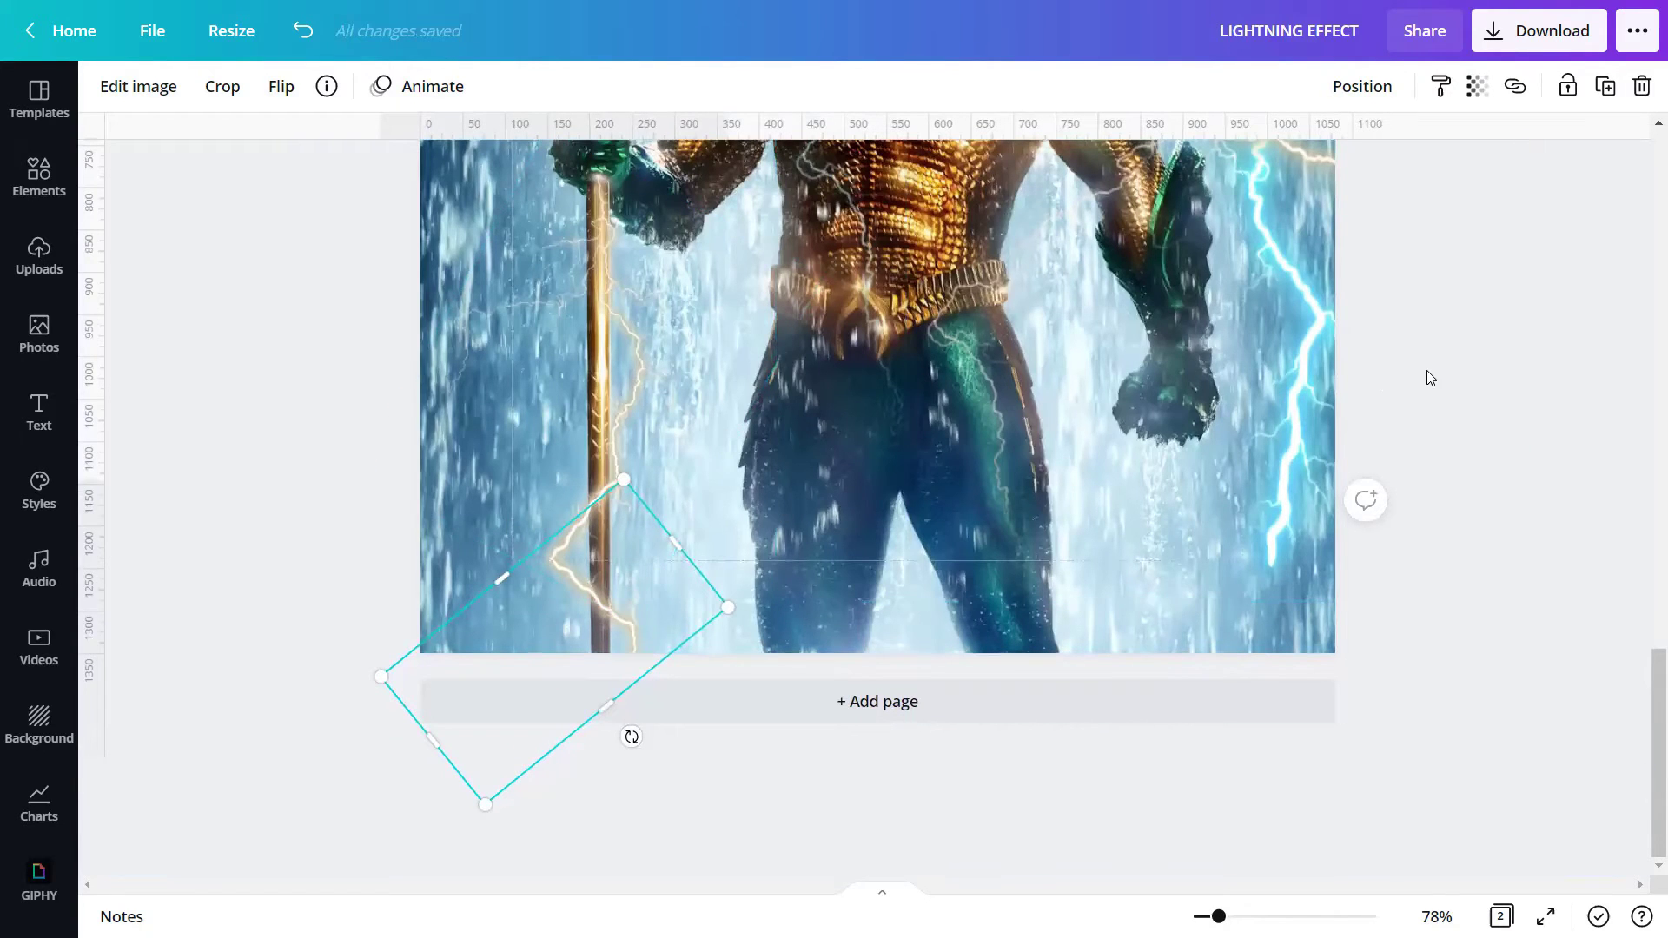
{"action": "left_click", "coordinate": [1389, 352]}
Step: Delete the orange lightning beside the man's shoulder and move the blue lightning to descend from beside his head past his free arm
{"action": "scroll", "coordinate": [1390, 352], "scroll_direction": "up", "scroll_amount": 2}
{"action": "scroll", "coordinate": [1208, 327], "scroll_direction": "up", "scroll_amount": 4}
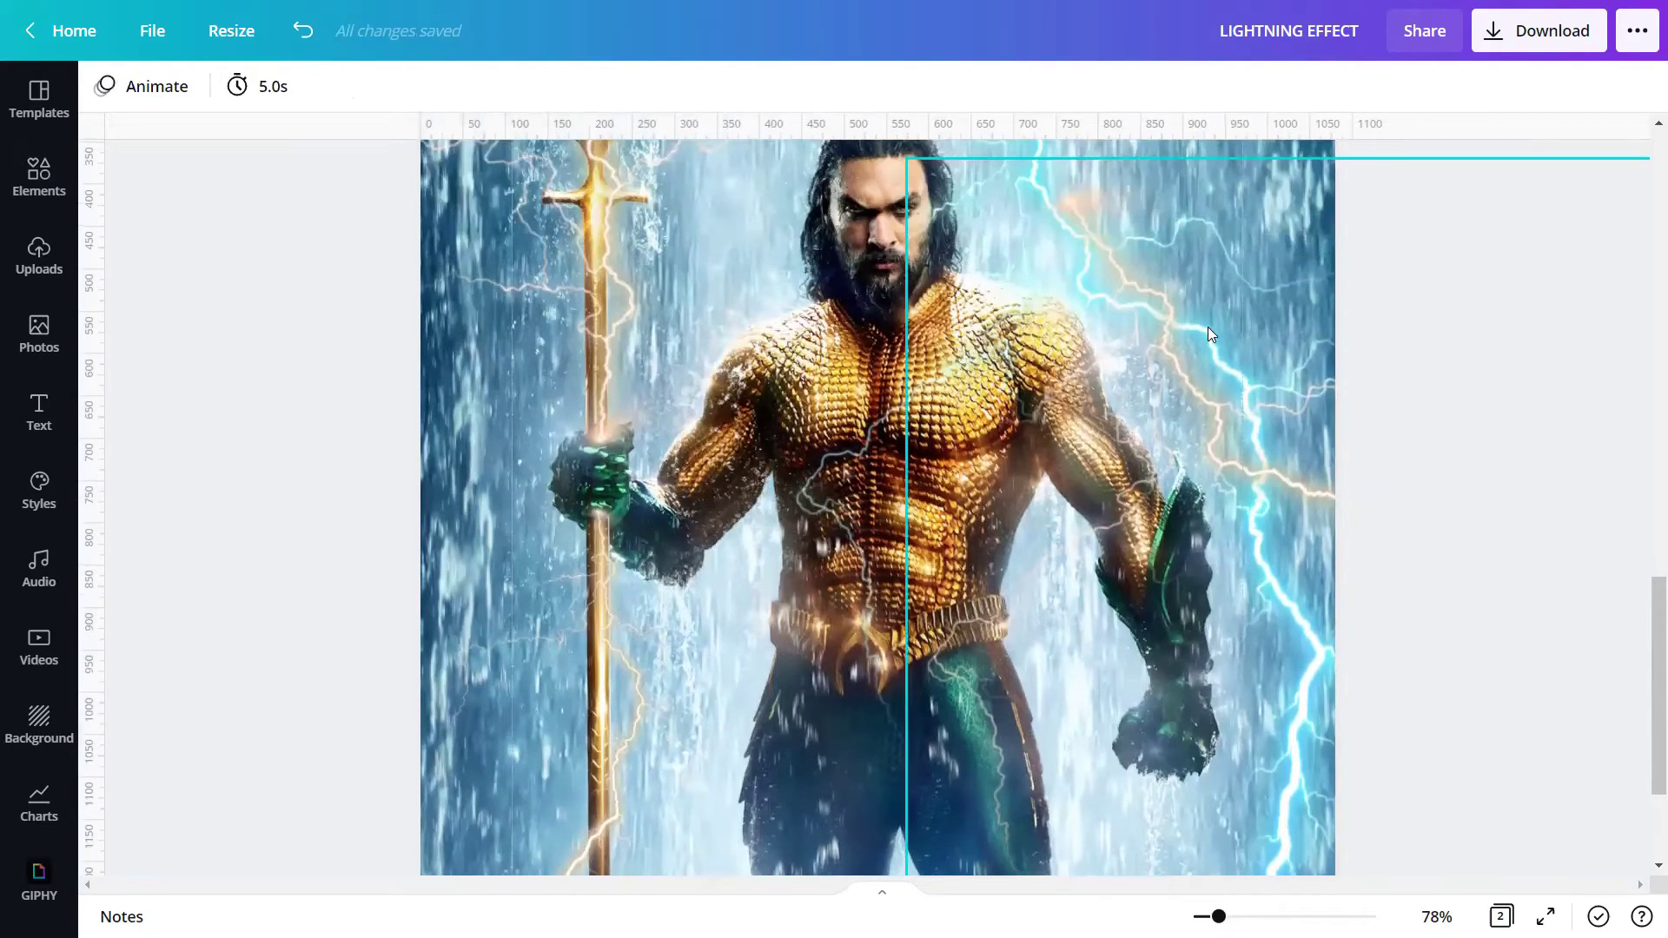
{"action": "left_click", "coordinate": [1148, 265]}
{"action": "left_click_drag", "start_coordinate": [1145, 263], "coordinate": [1098, 391]}
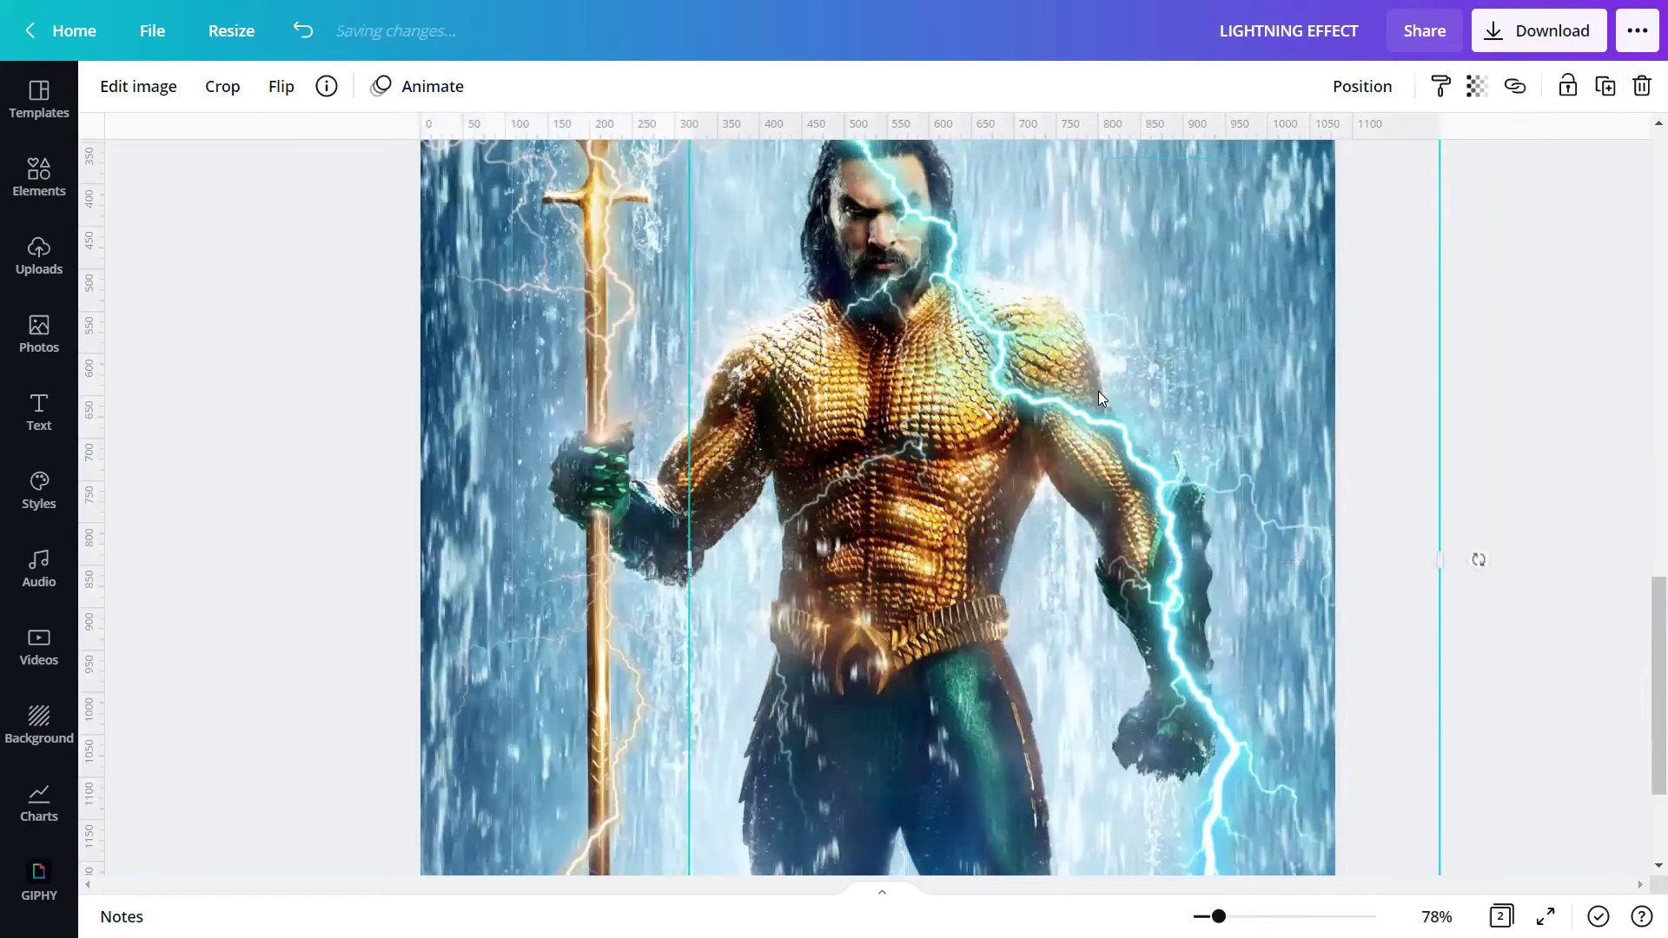
{"action": "scroll", "coordinate": [1098, 391], "scroll_direction": "up", "scroll_amount": 4}
{"action": "left_click_drag", "start_coordinate": [985, 579], "coordinate": [1055, 436]}
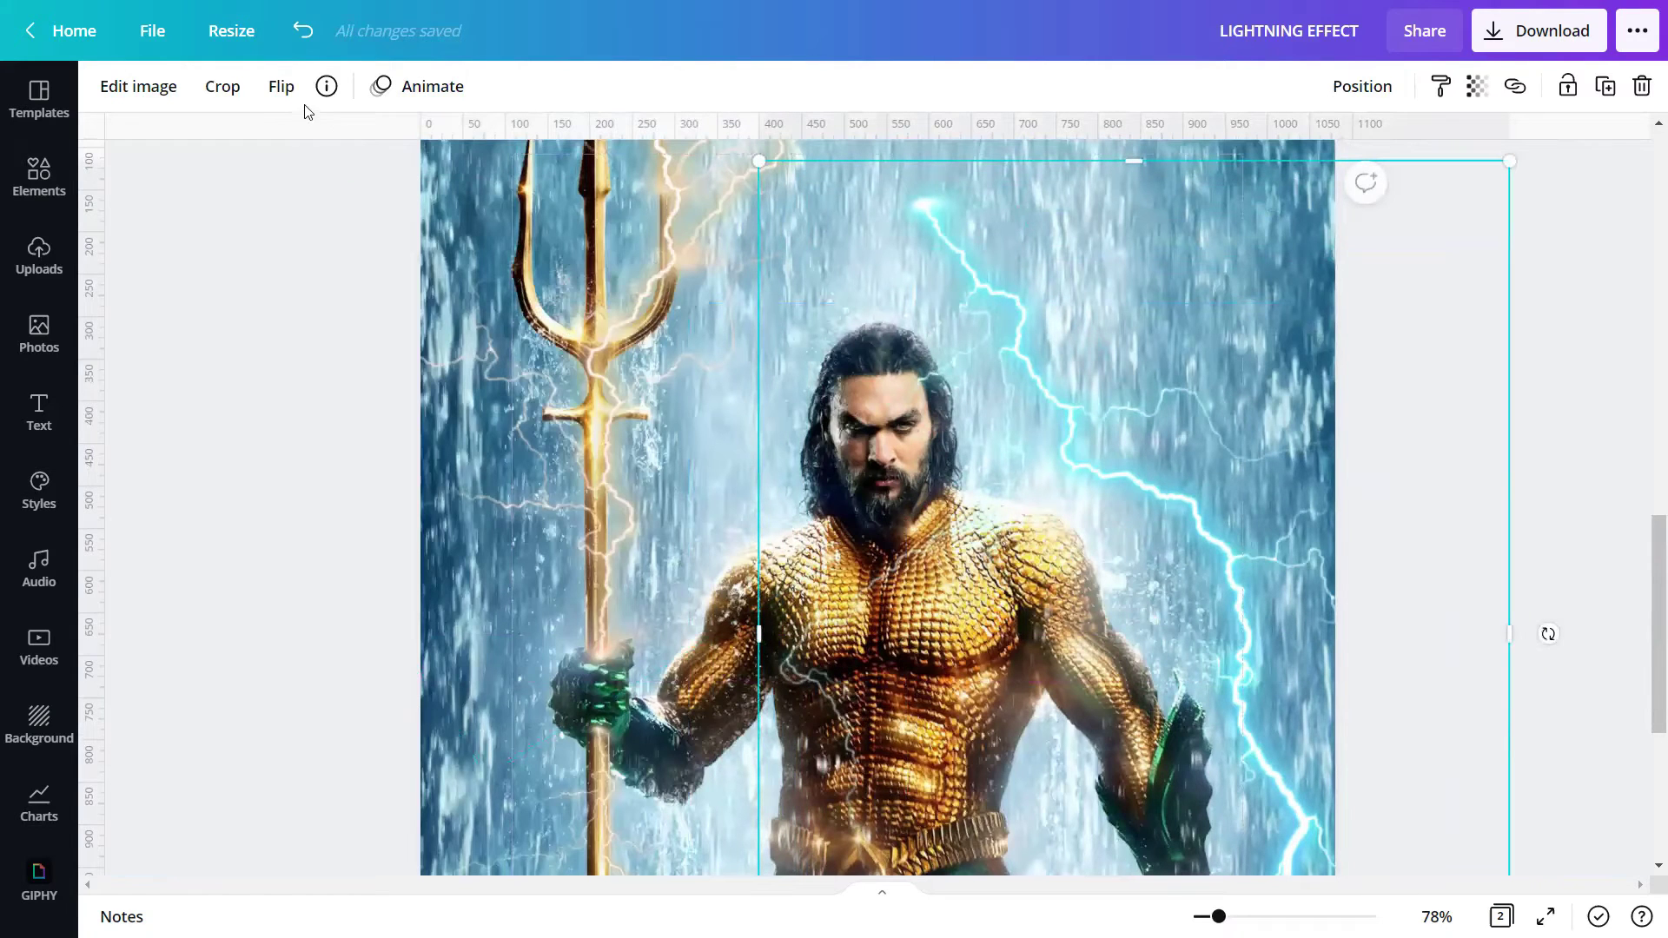
Step: Flip the blue lightning horizontally and position it to strike down from the page's upper edge to the base of the man's neck
{"action": "left_click", "coordinate": [281, 86]}
{"action": "left_click", "coordinate": [330, 143]}
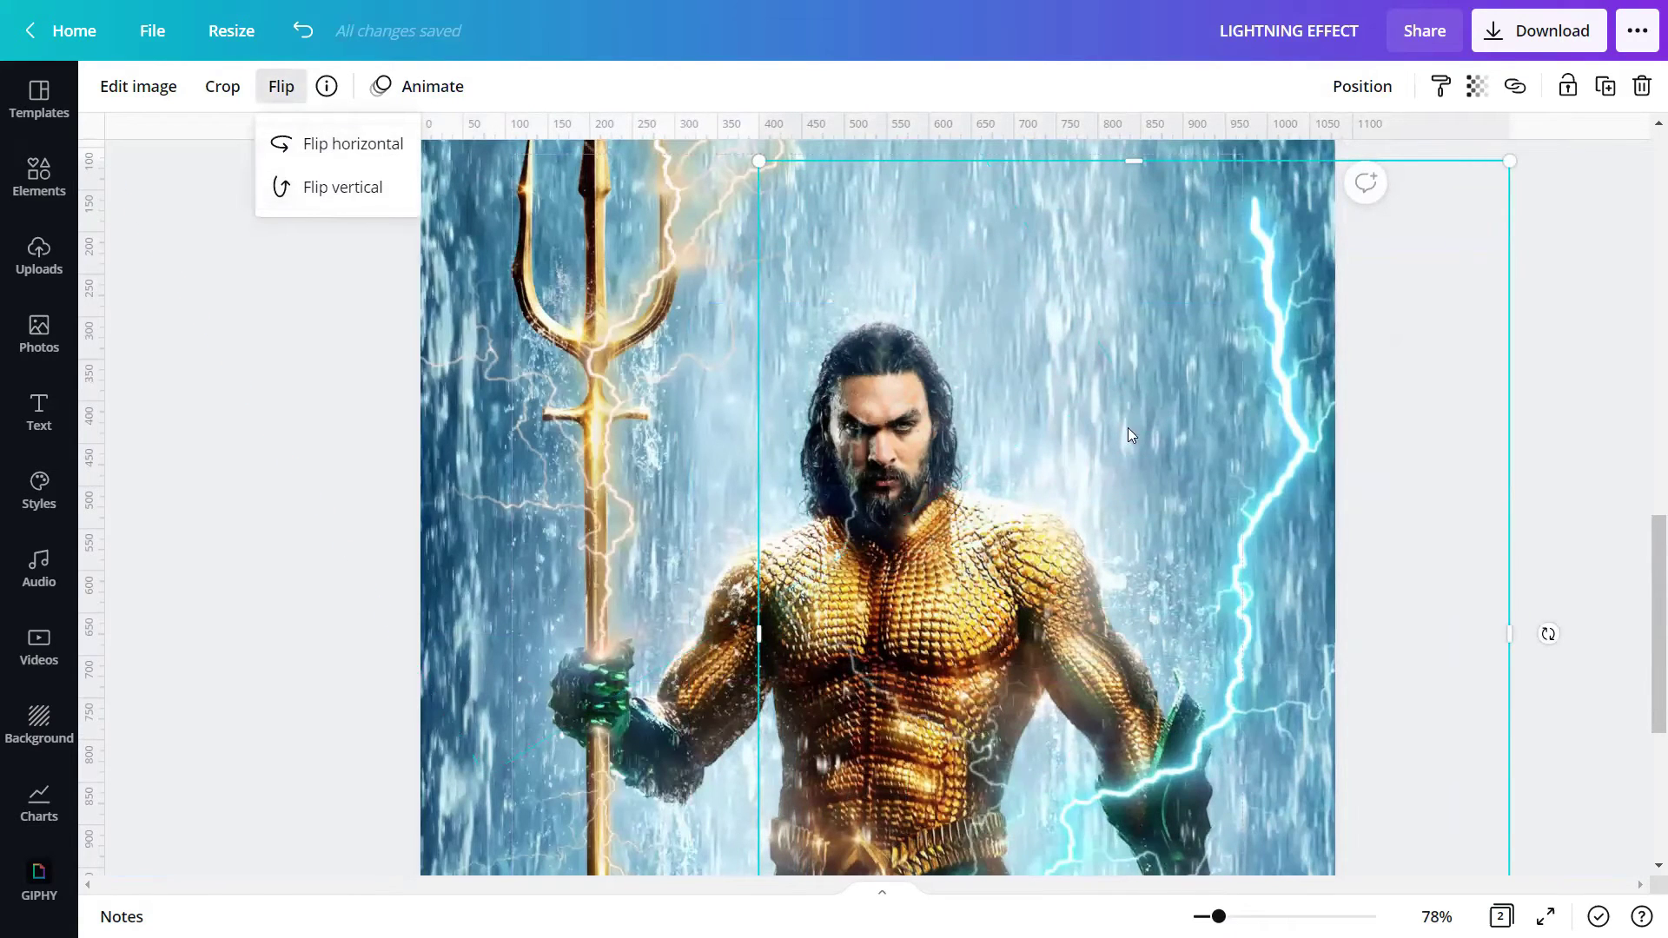
{"action": "left_click_drag", "start_coordinate": [1234, 599], "coordinate": [1196, 340]}
{"action": "scroll", "coordinate": [1190, 339], "scroll_direction": "up", "scroll_amount": 4}
{"action": "left_click", "coordinate": [303, 40]}
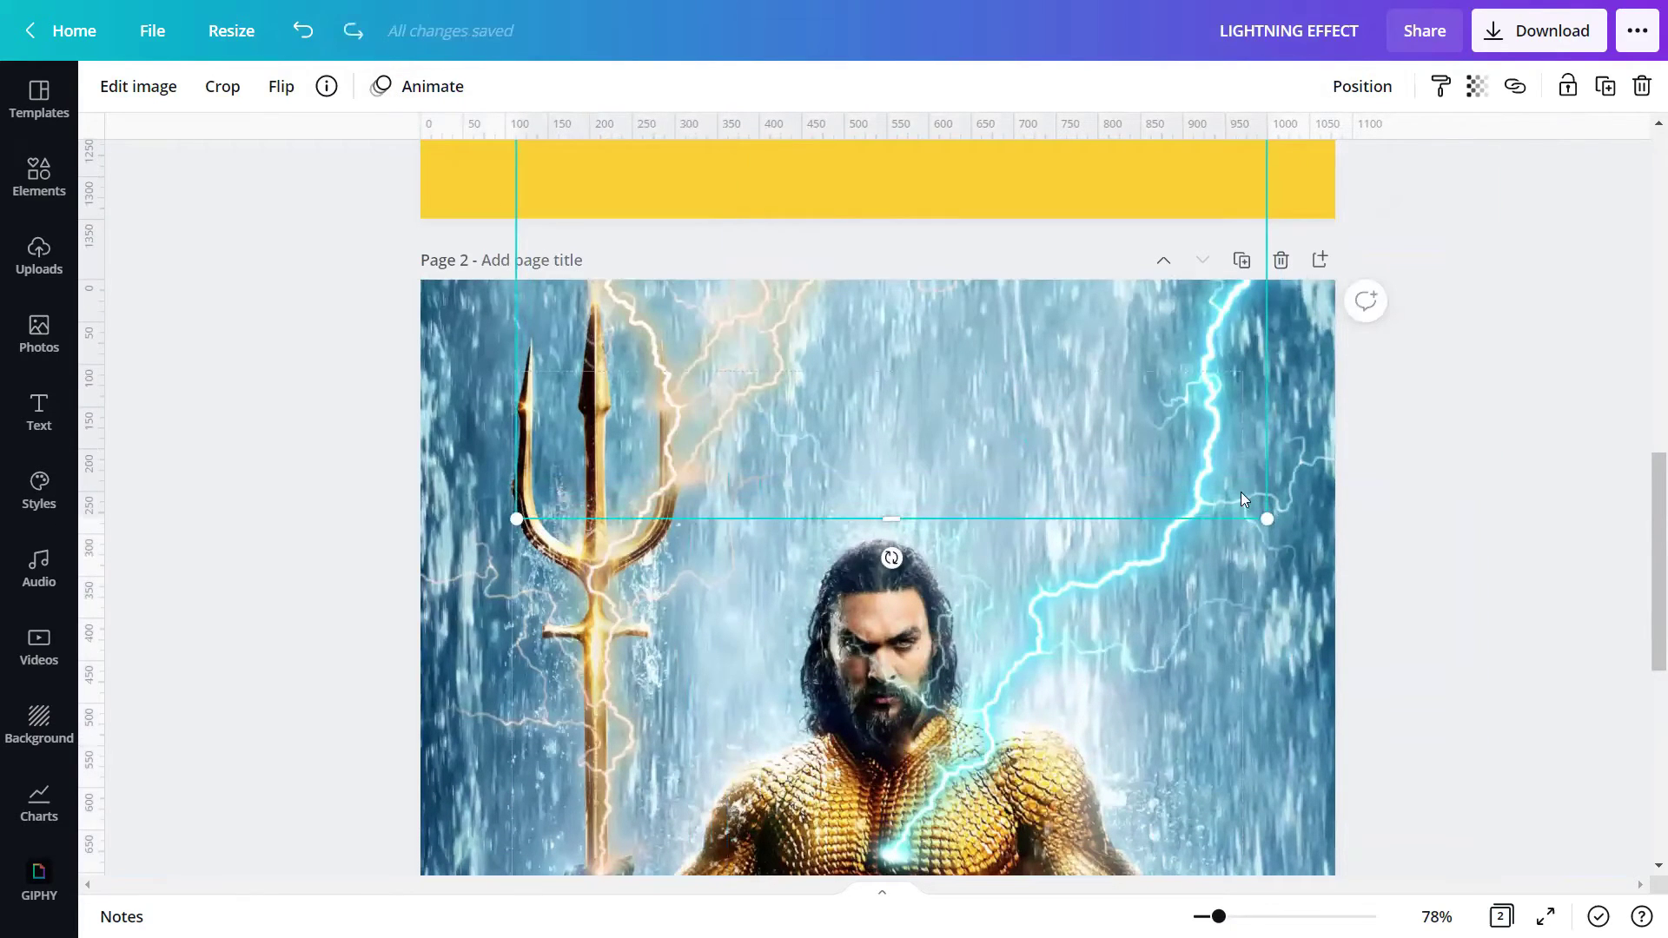
{"action": "mouse_move", "coordinate": [1143, 625]}
{"action": "left_mouse_down"}
{"action": "mouse_move", "coordinate": [1172, 612]}
{"action": "mouse_move", "coordinate": [1147, 621]}
{"action": "left_mouse_up"}
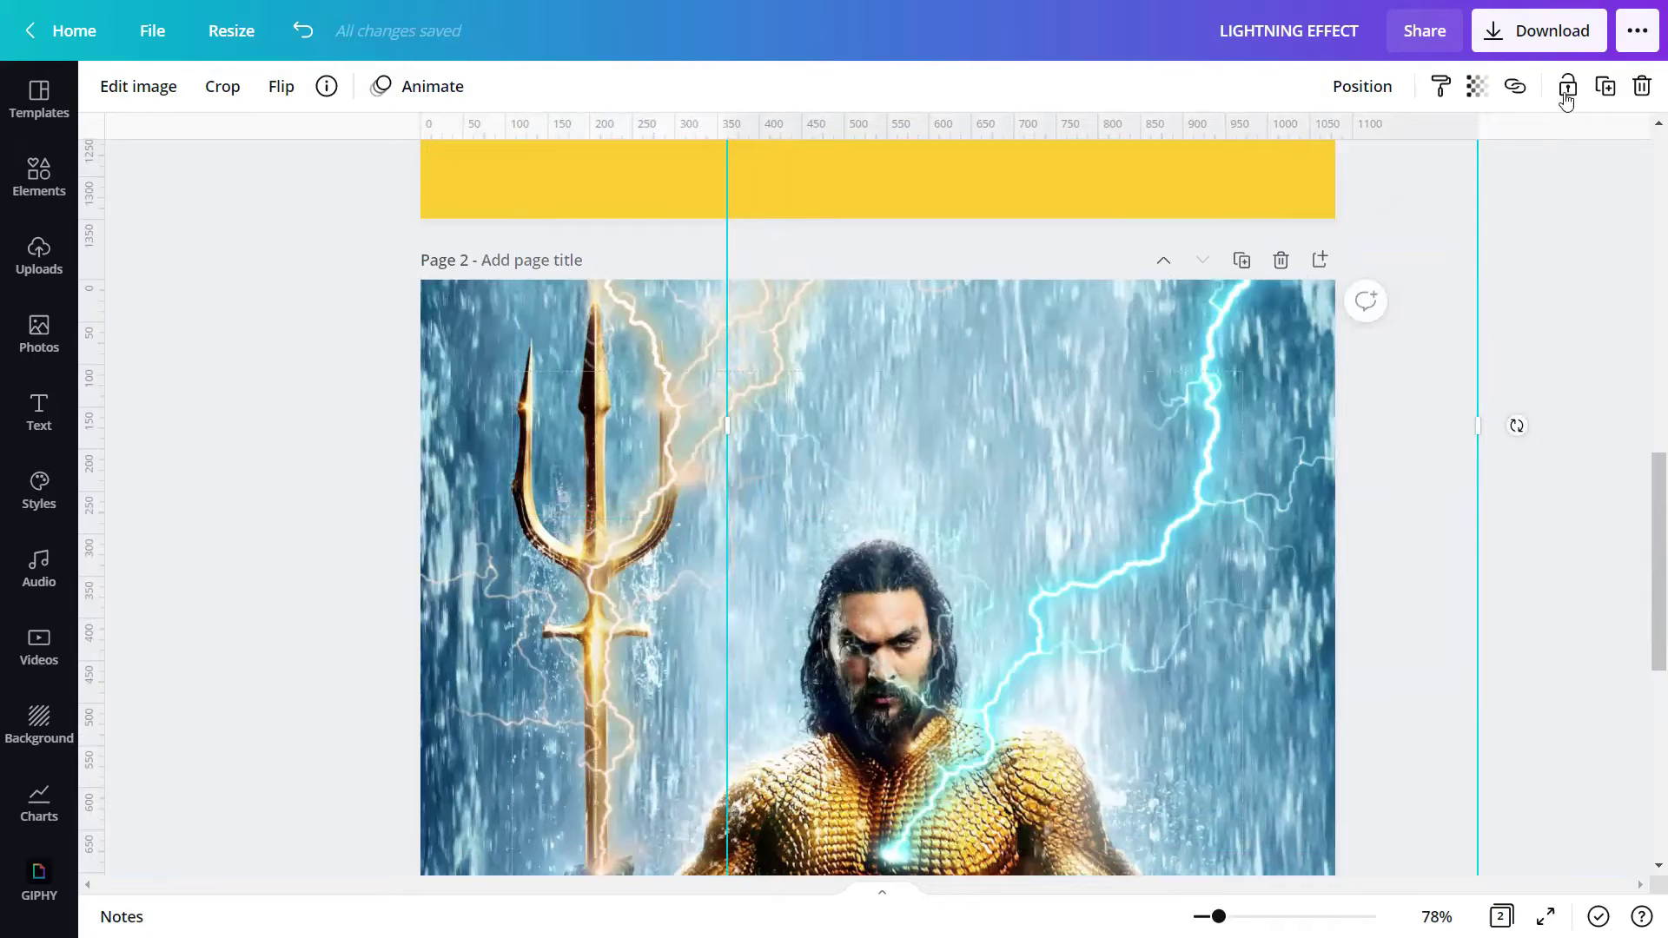
Step: Duplicate the blue lightning and send the original bolt to the back
{"action": "left_click", "coordinate": [1606, 86]}
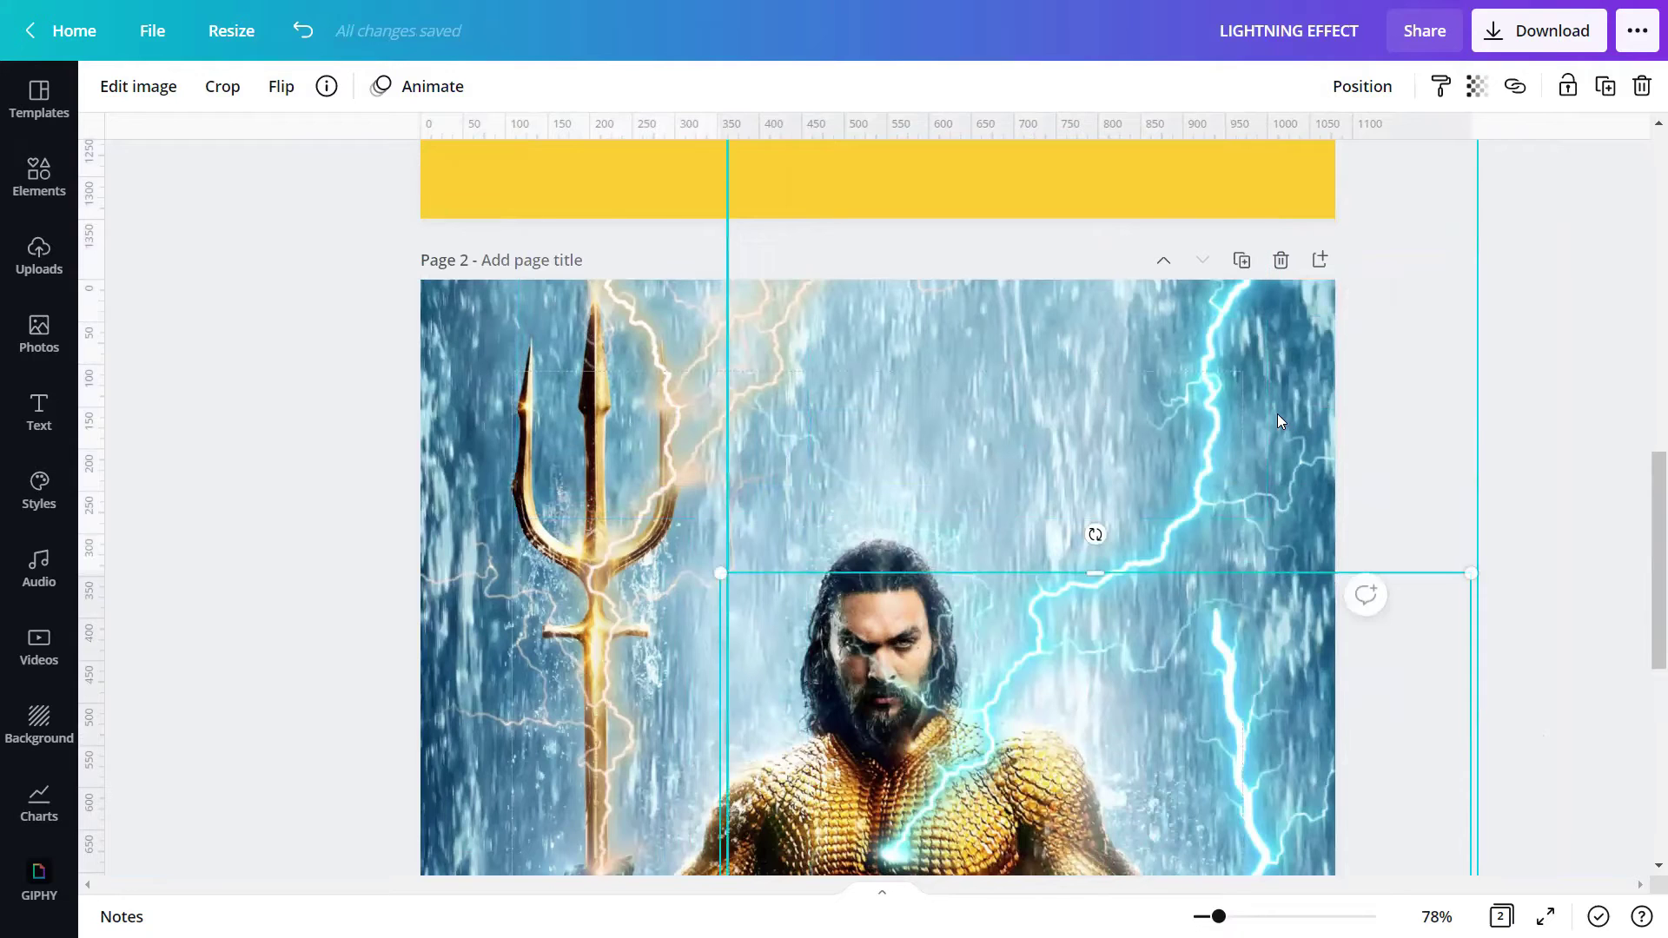
{"action": "right_click", "coordinate": [1279, 468]}
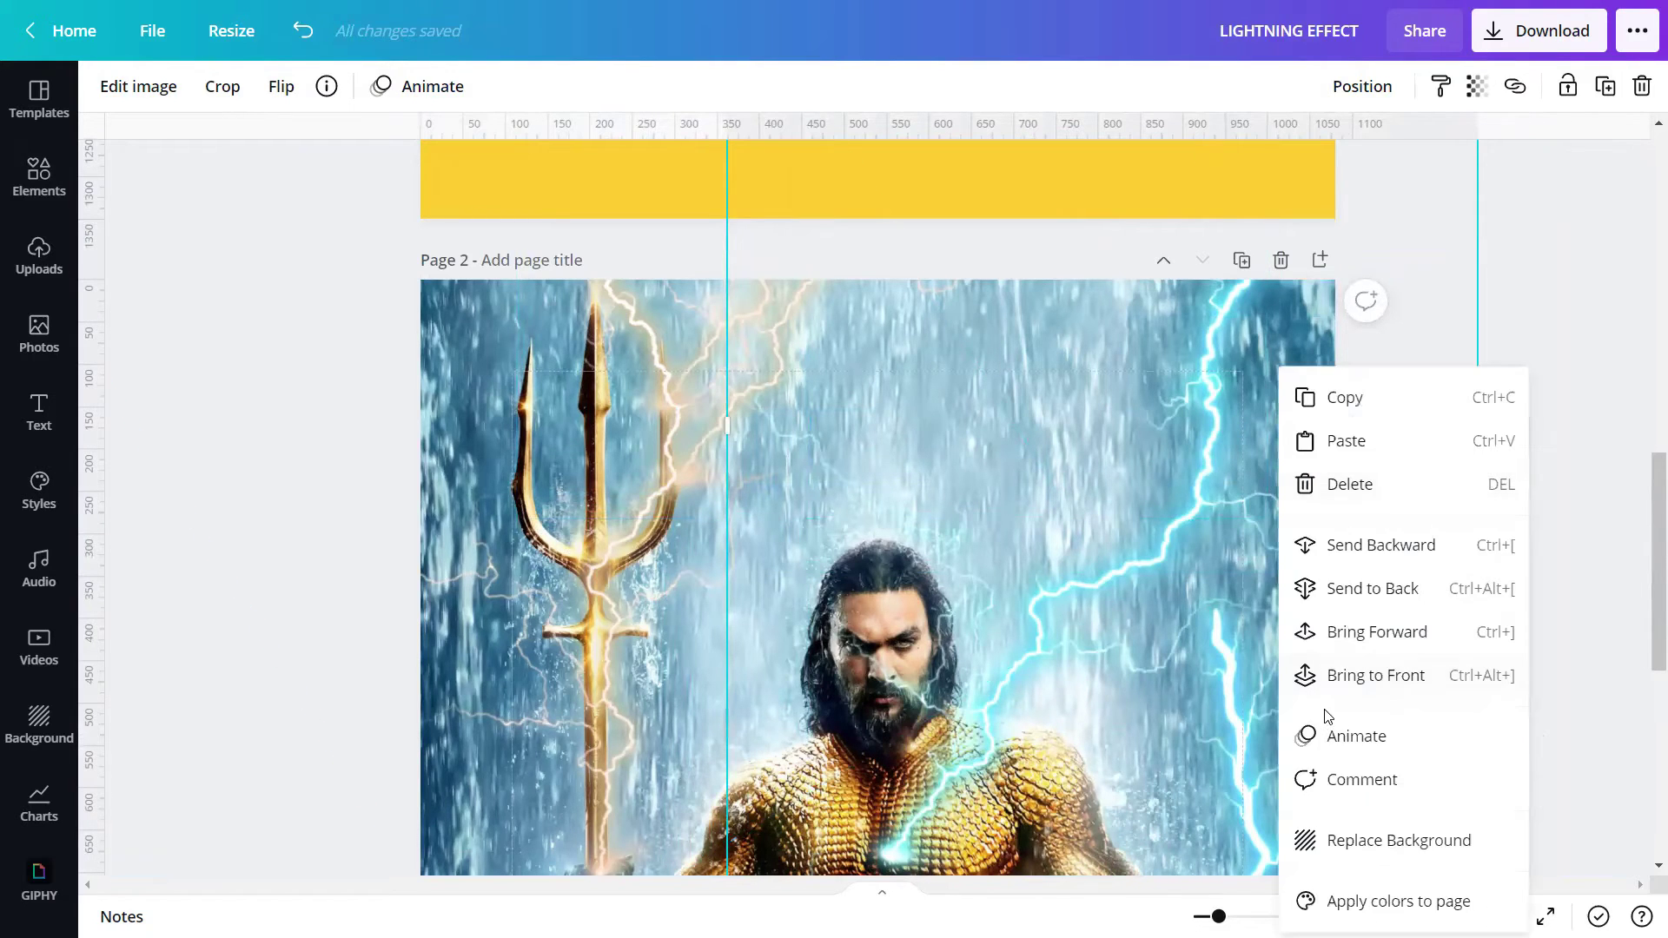
{"action": "left_click", "coordinate": [1373, 588]}
Step: Move the copied blue lightning onto the man's torso, shrink it, and place its upper end against the original bolt
{"action": "scroll", "coordinate": [1181, 600], "scroll_direction": "down", "scroll_amount": 5}
{"action": "left_click_drag", "start_coordinate": [1190, 589], "coordinate": [1021, 439]}
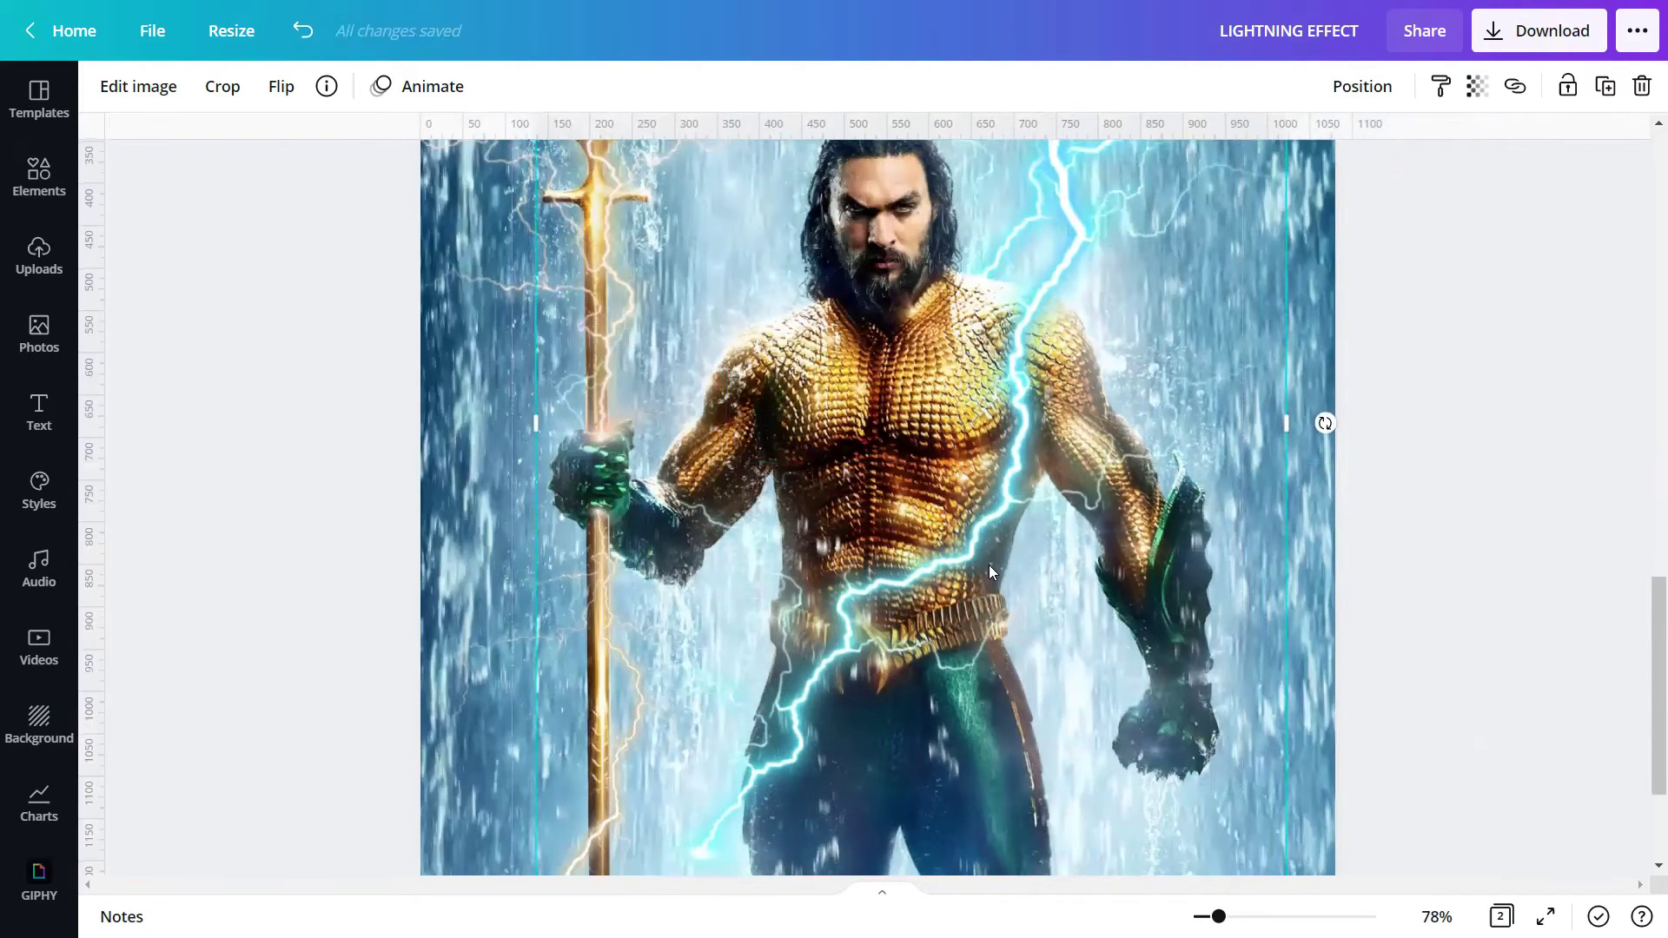
{"action": "scroll", "coordinate": [877, 537], "scroll_direction": "down", "scroll_amount": 1}
{"action": "scroll", "coordinate": [1225, 352], "scroll_direction": "up", "scroll_amount": 6}
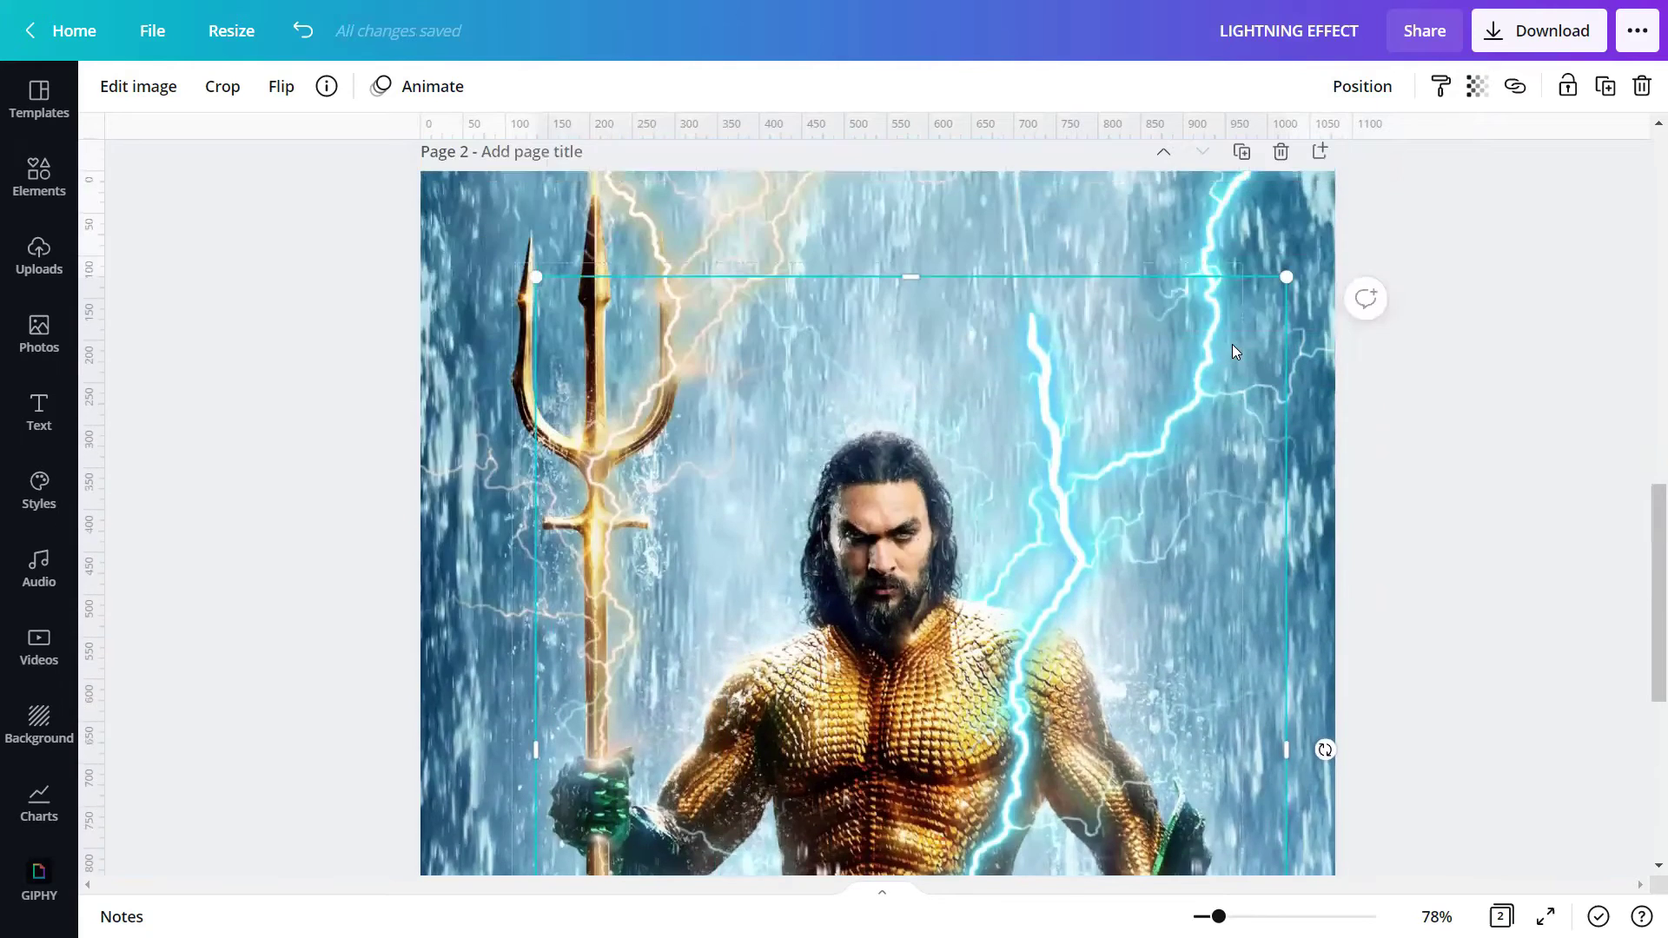
{"action": "left_click_drag", "start_coordinate": [1288, 380], "coordinate": [990, 774]}
{"action": "scroll", "coordinate": [1001, 461], "scroll_direction": "down", "scroll_amount": 3}
{"action": "left_click_drag", "start_coordinate": [799, 617], "coordinate": [1028, 493]}
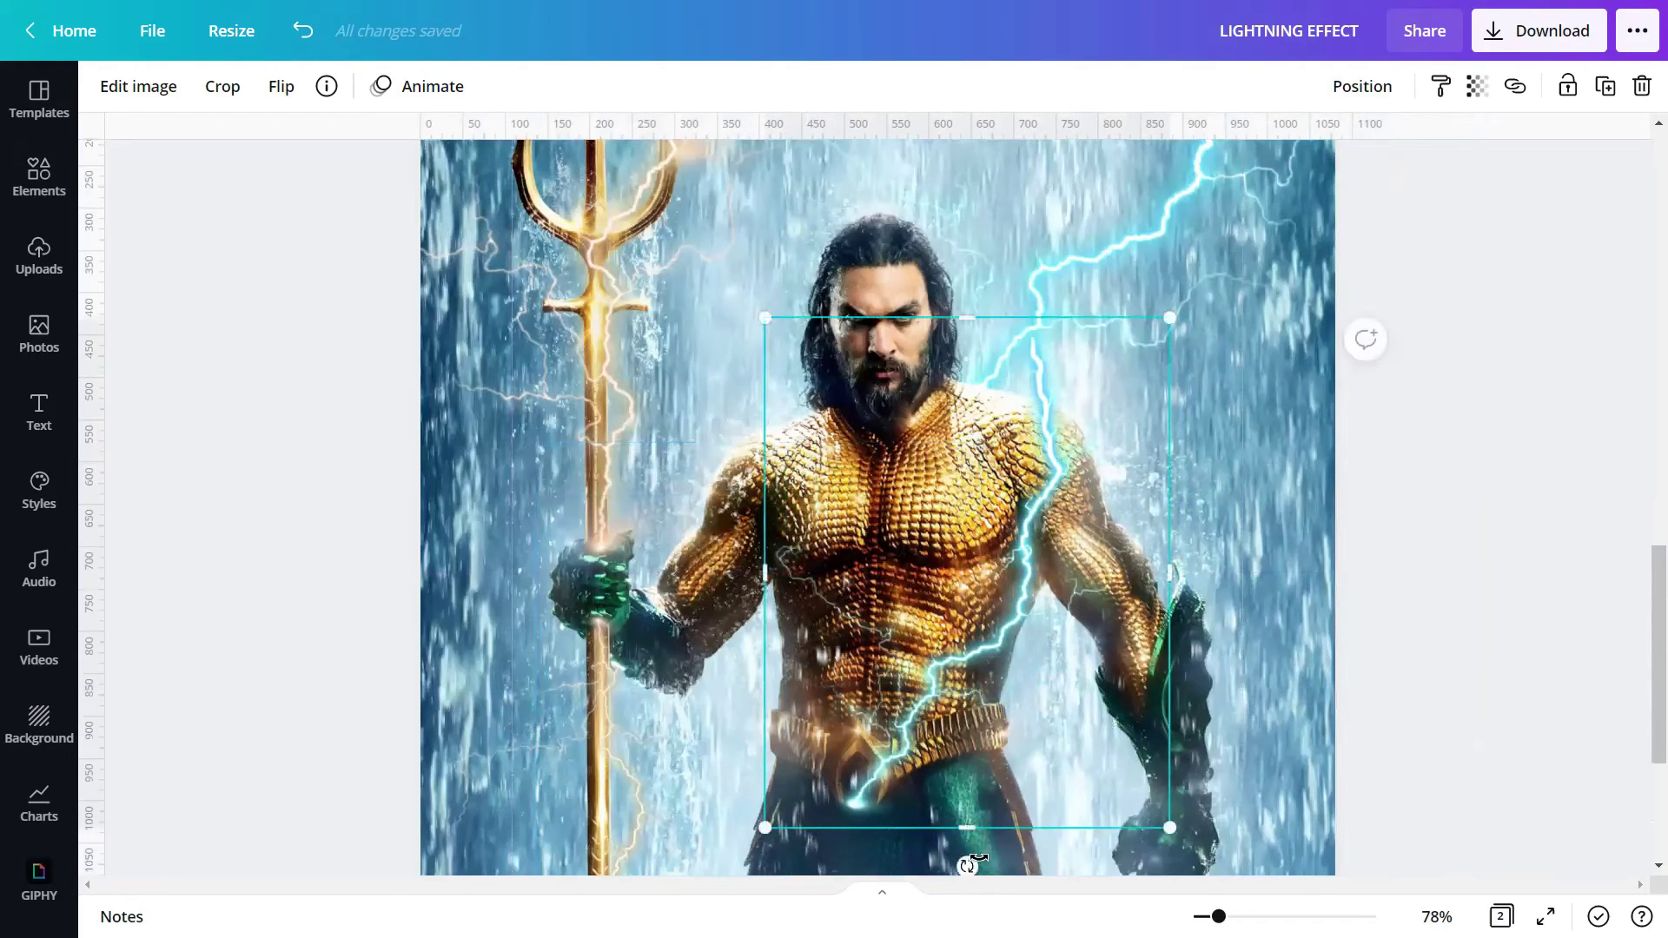
Step: Rotate the small blue lightning and position it from the neck across the shoulder and down the man's free arm
{"action": "left_click_drag", "start_coordinate": [966, 866], "coordinate": [1238, 786]}
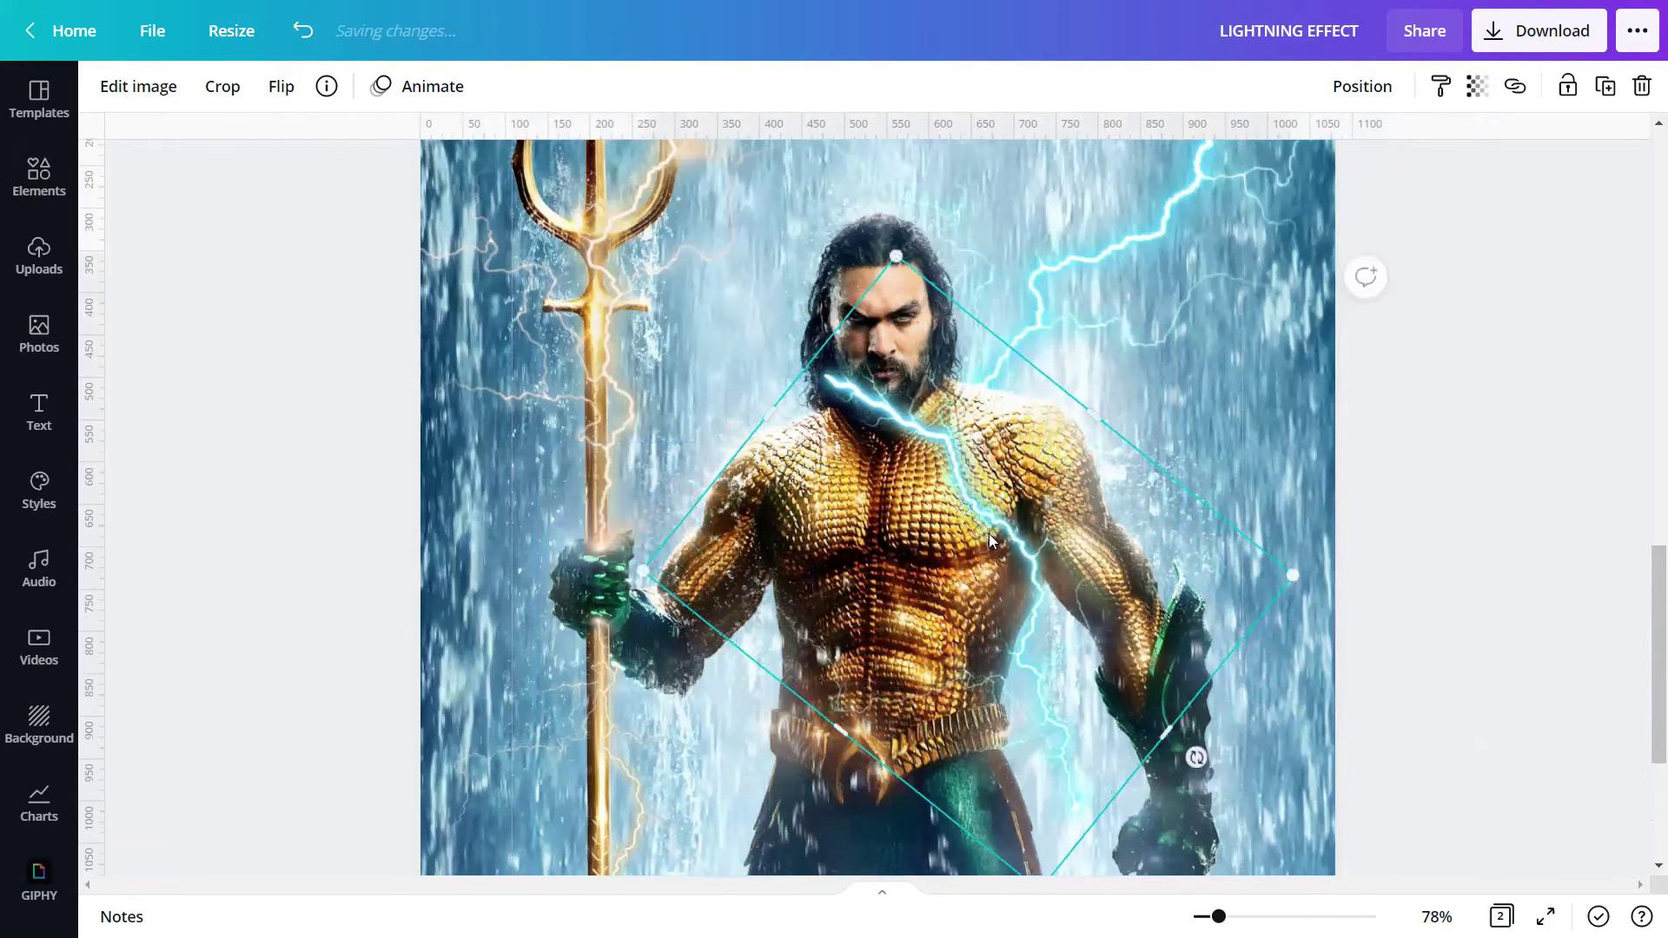
{"action": "left_click_drag", "start_coordinate": [945, 484], "coordinate": [1083, 498]}
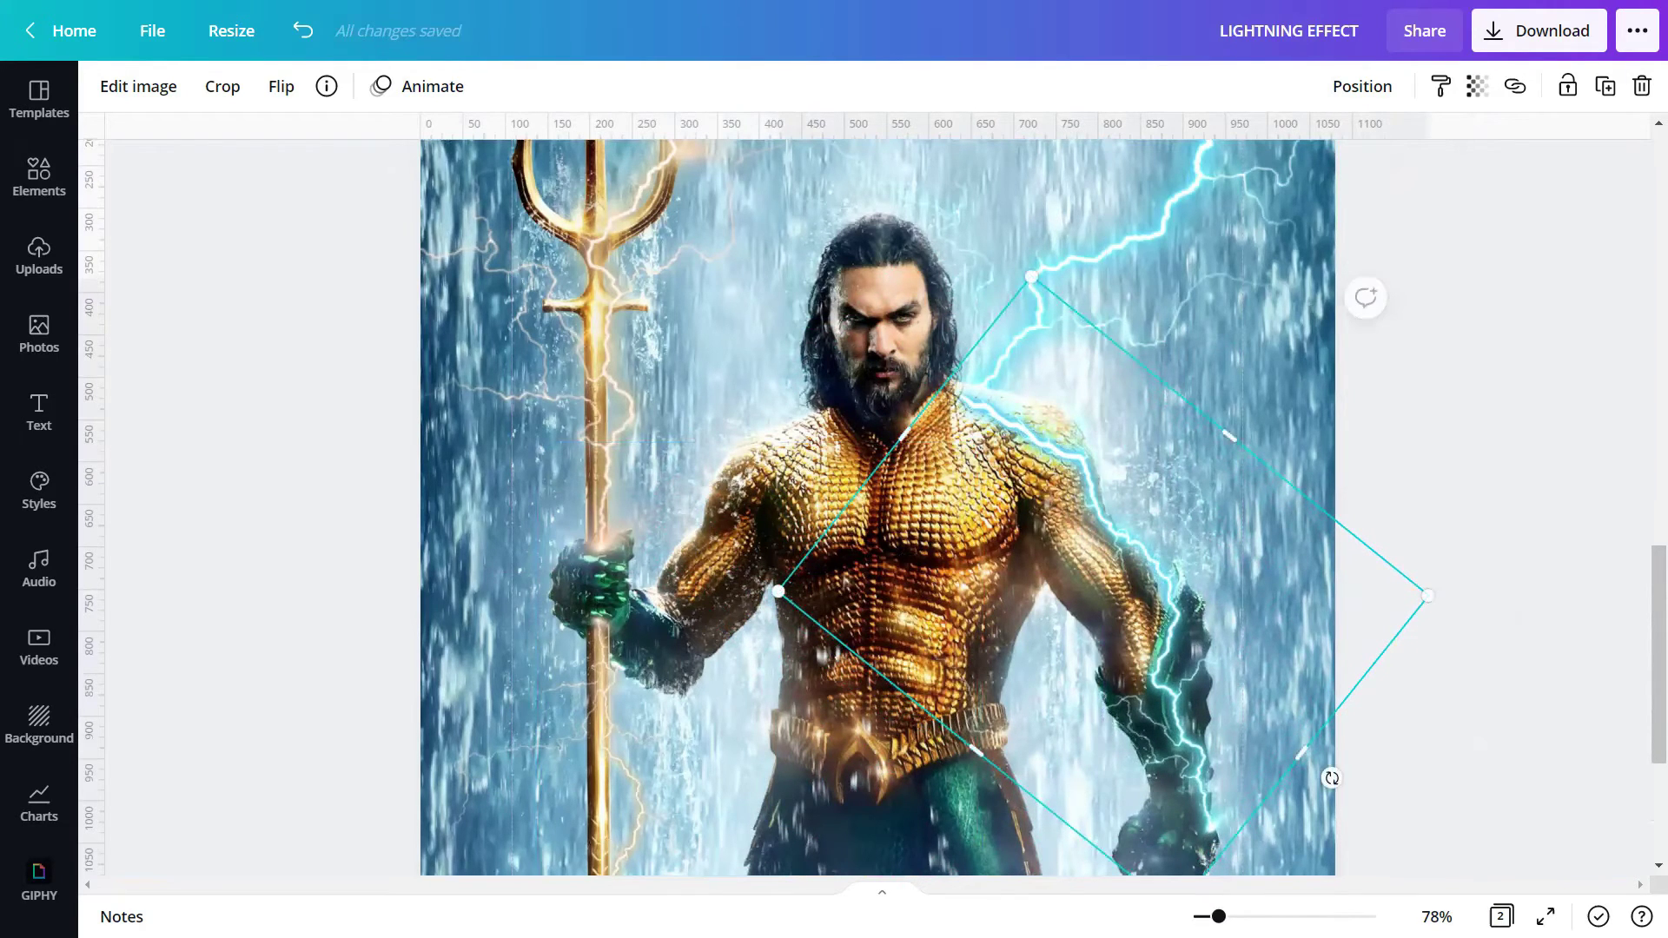
{"action": "left_click_drag", "start_coordinate": [1218, 916], "coordinate": [1227, 917]}
{"action": "left_click_drag", "start_coordinate": [1268, 908], "coordinate": [1270, 908]}
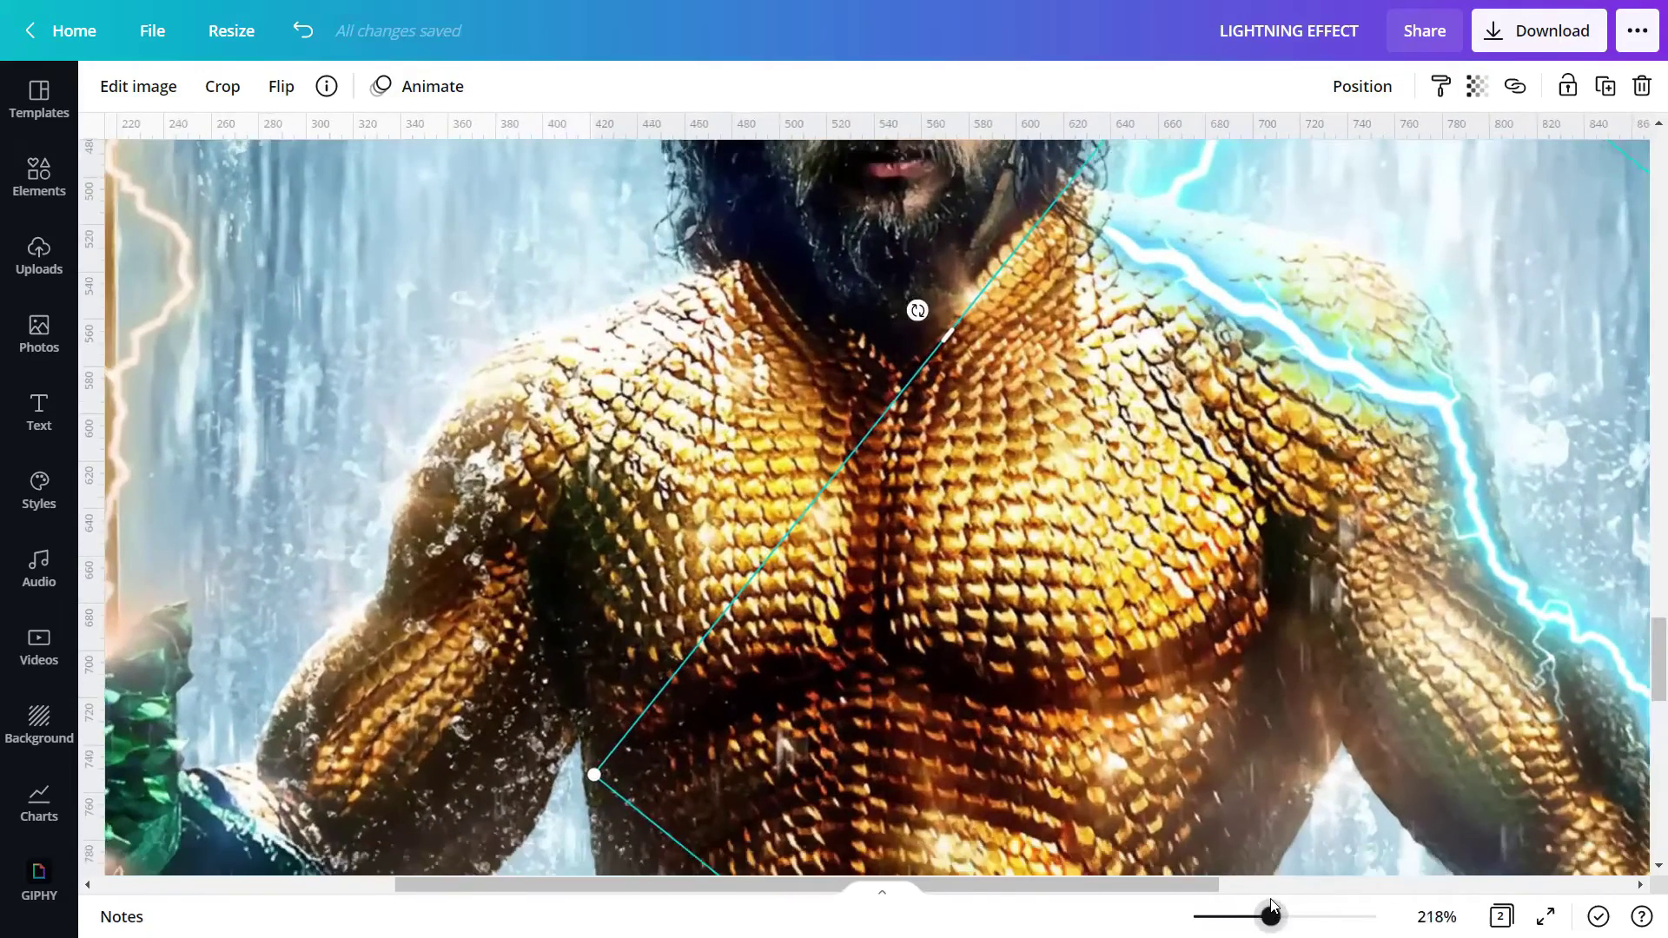
{"action": "left_click_drag", "start_coordinate": [1136, 885], "coordinate": [1316, 884]}
{"action": "left_click_drag", "start_coordinate": [1072, 389], "coordinate": [1118, 374]}
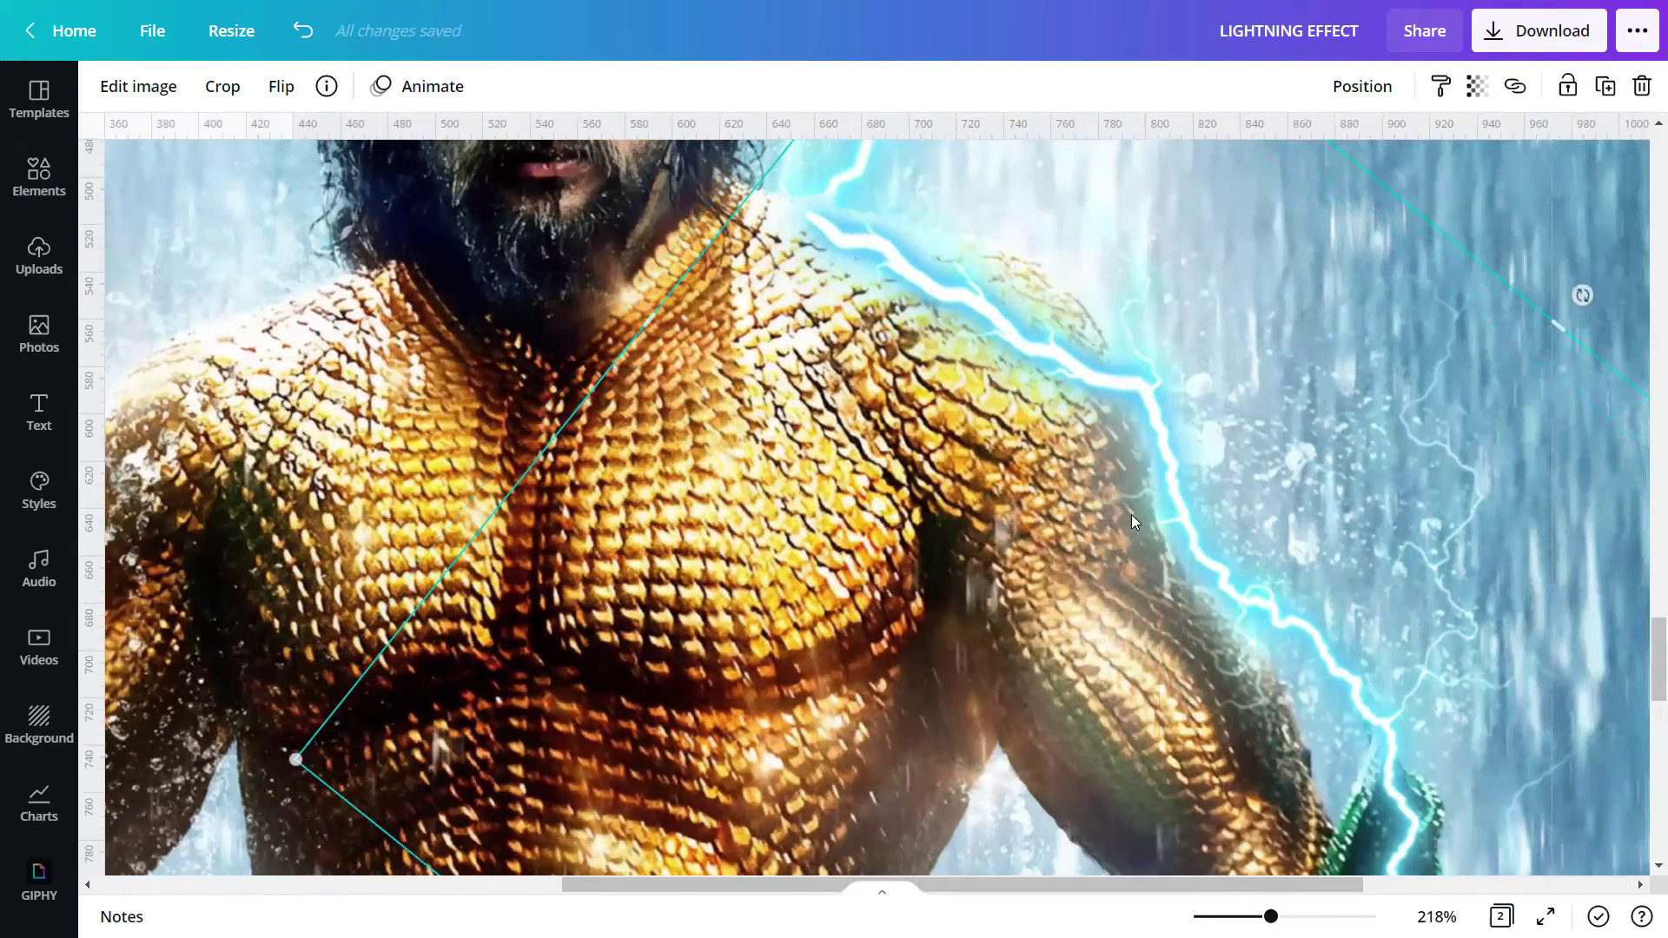
Step: Rotate the arm lightning slightly further and reposition it to run from the upper bolt at the neck down to the free fist
{"action": "scroll", "coordinate": [1135, 553], "scroll_direction": "down", "scroll_amount": 8}
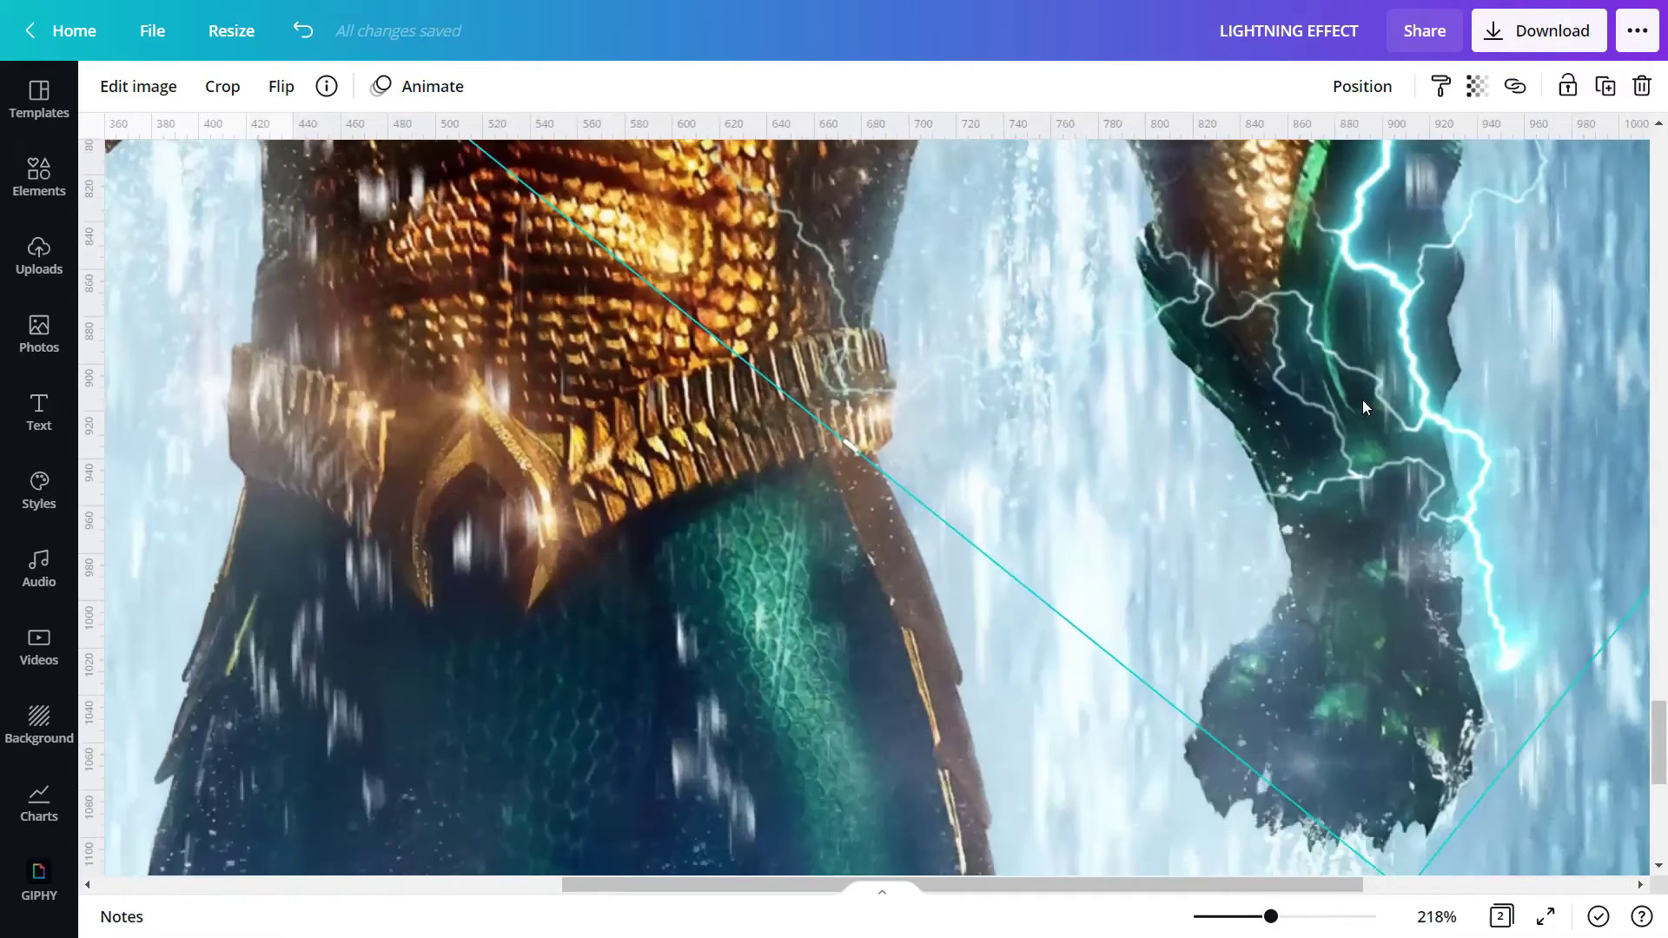
{"action": "left_click_drag", "start_coordinate": [1270, 916], "coordinate": [1222, 899]}
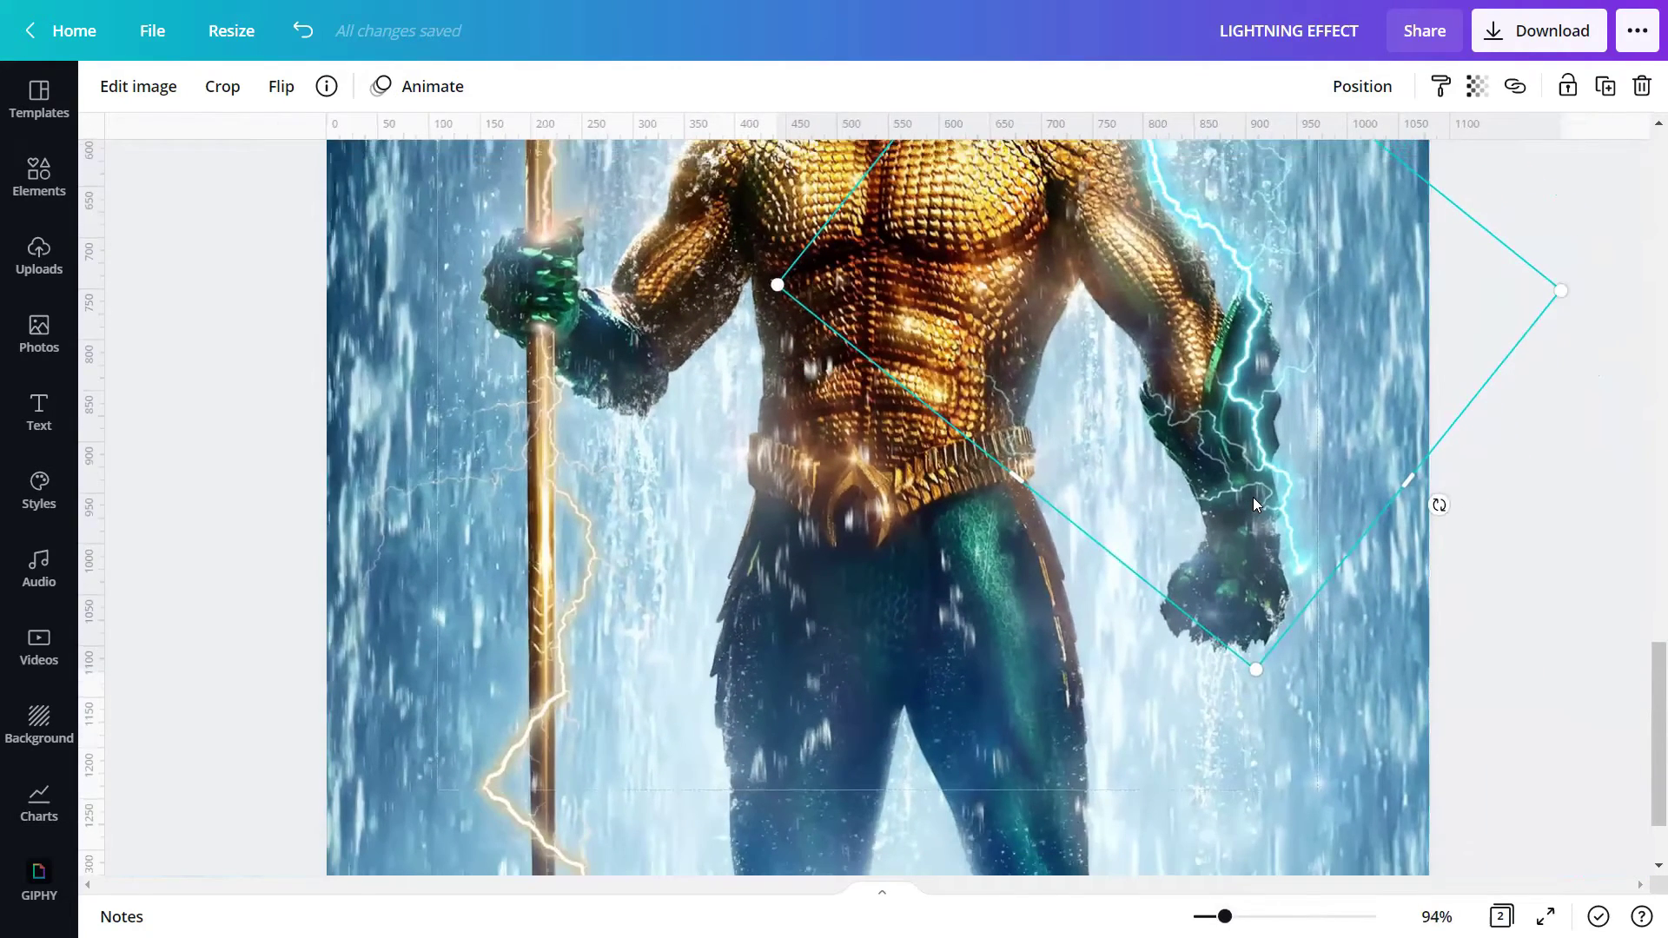
{"action": "scroll", "coordinate": [1253, 497], "scroll_direction": "up", "scroll_amount": 2}
{"action": "left_click_drag", "start_coordinate": [1212, 445], "coordinate": [1188, 428]}
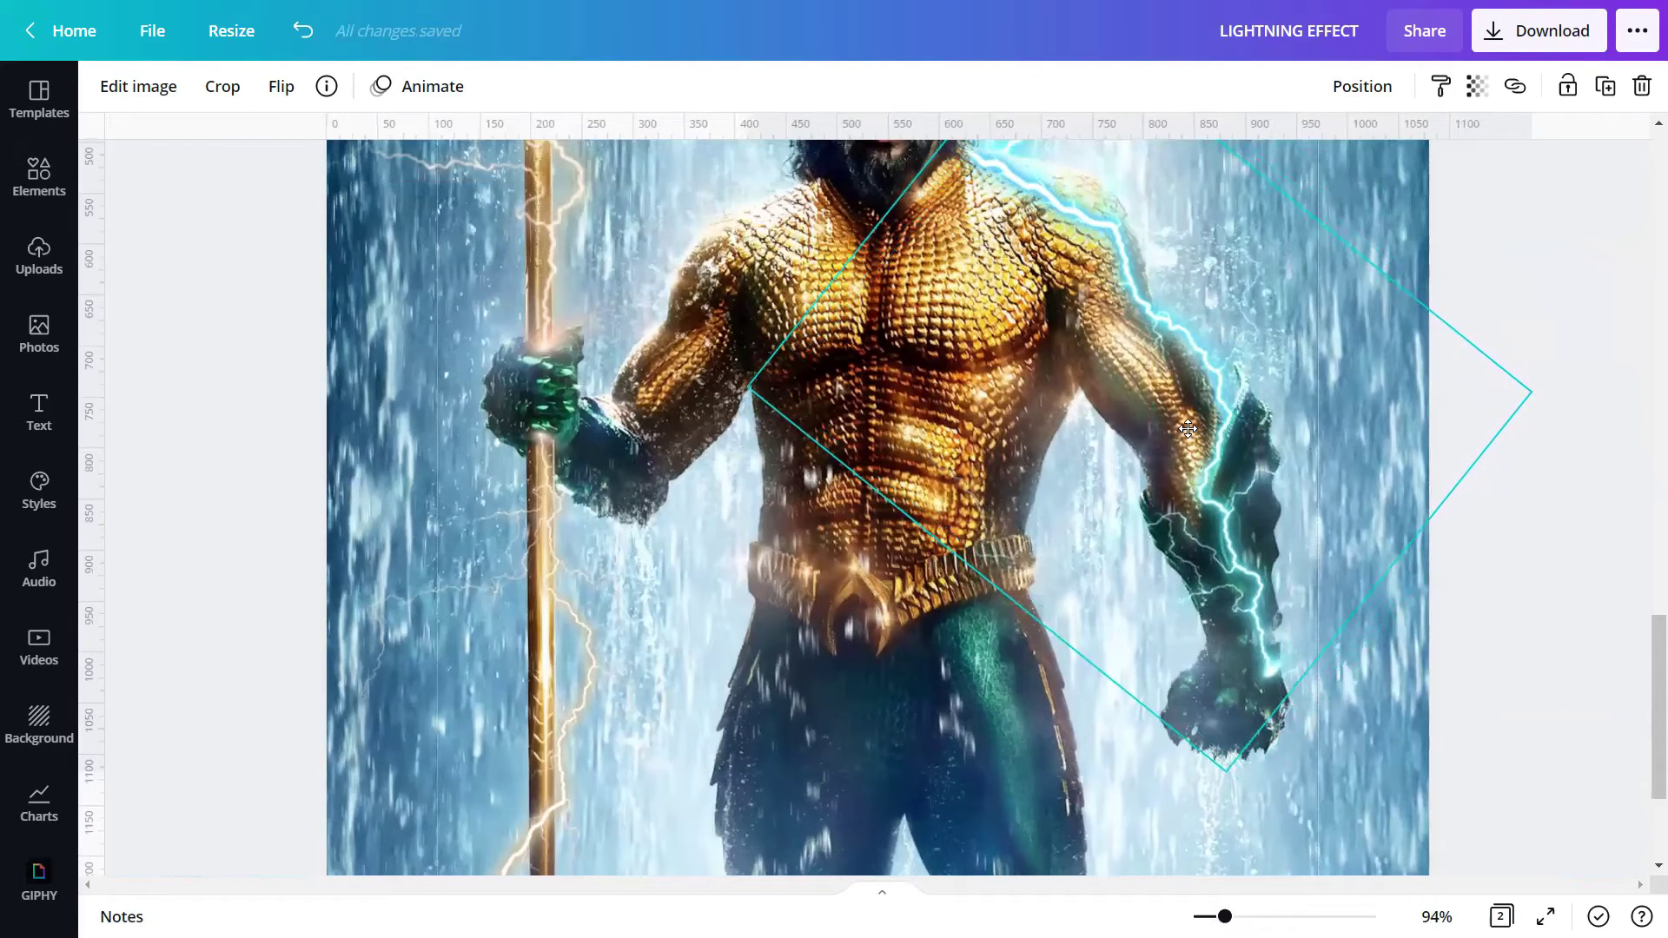
{"action": "scroll", "coordinate": [1251, 643], "scroll_direction": "down", "scroll_amount": 2}
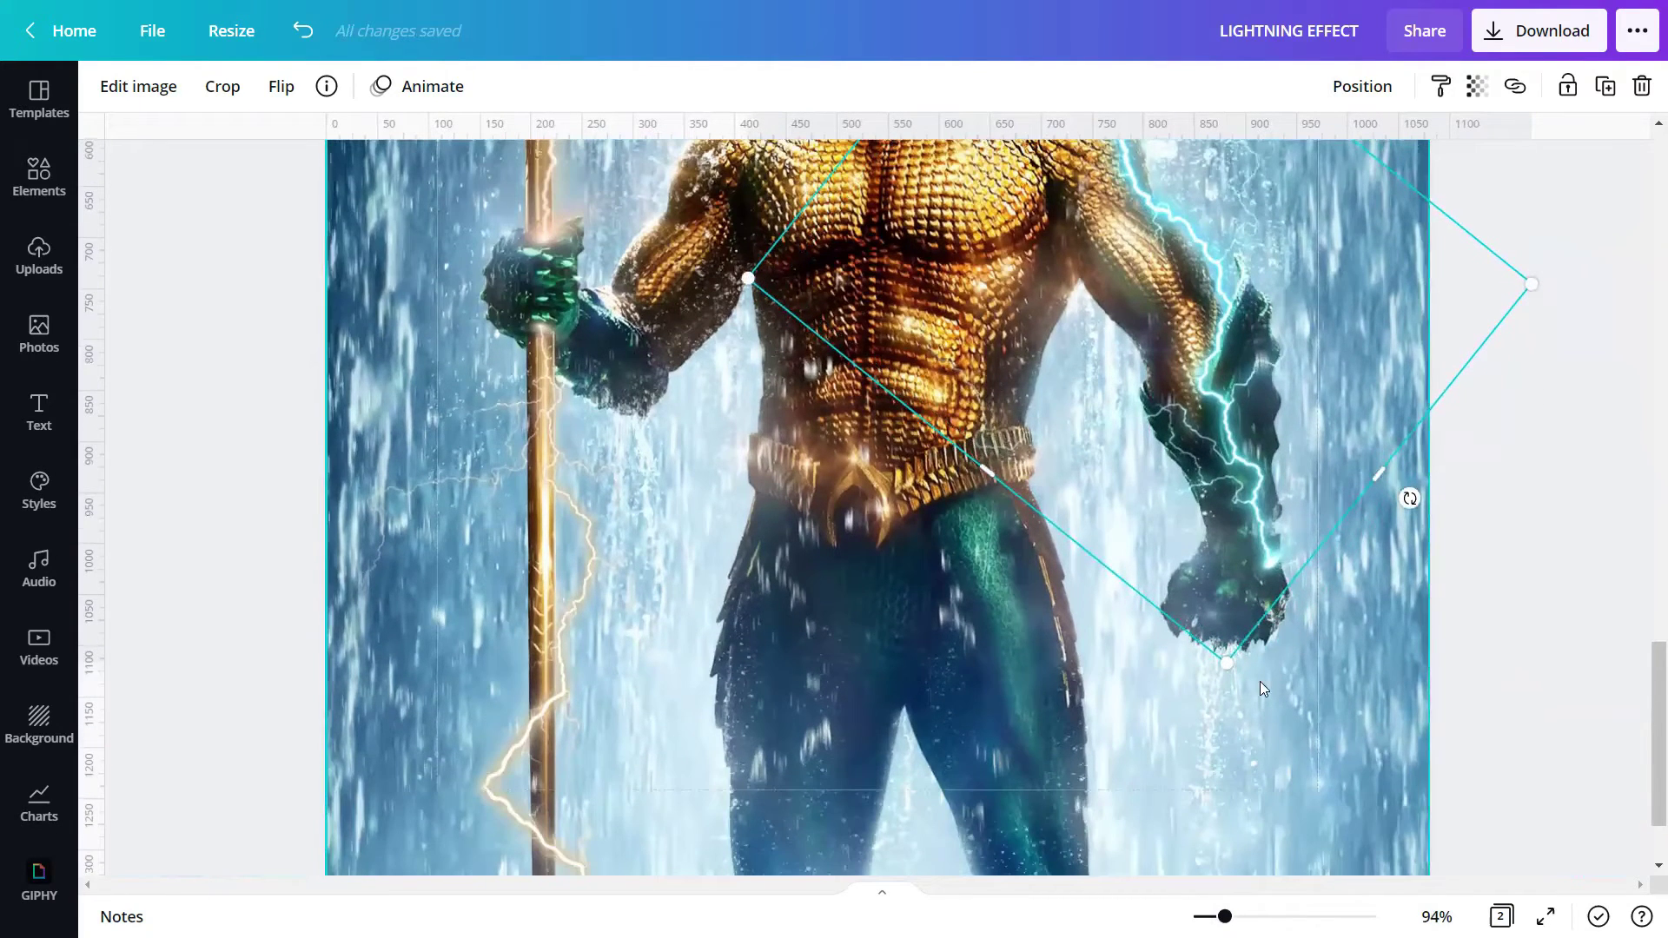
{"action": "left_click_drag", "start_coordinate": [1409, 498], "coordinate": [1361, 525]}
{"action": "scroll", "coordinate": [1140, 368], "scroll_direction": "up", "scroll_amount": 4}
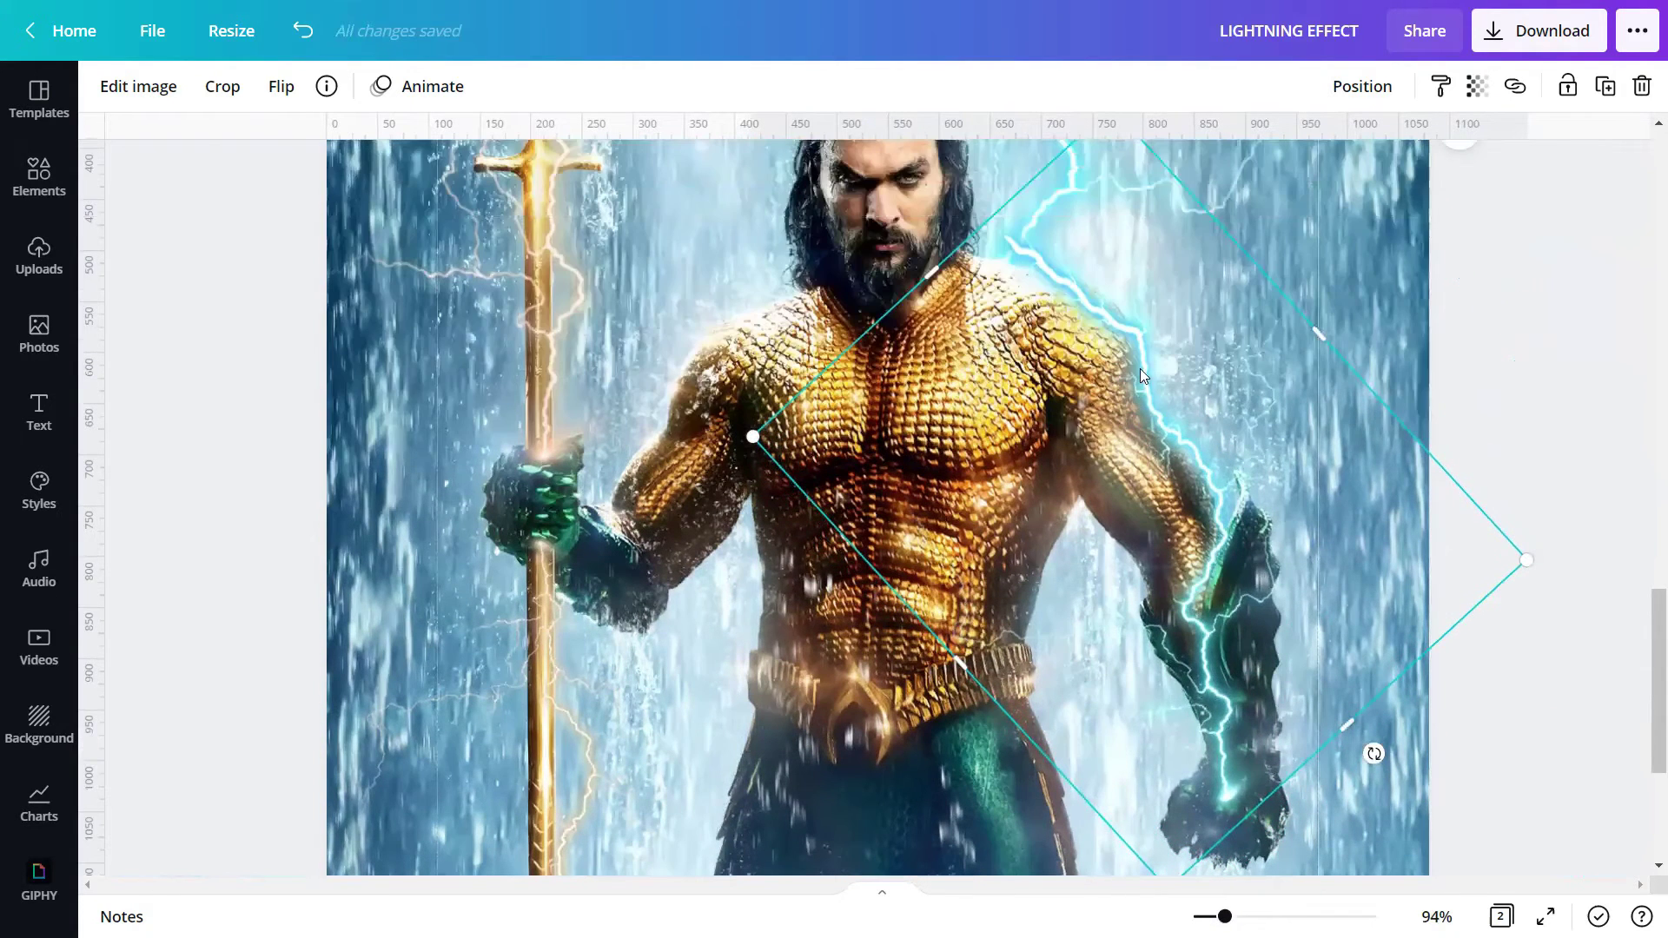
{"action": "left_click_drag", "start_coordinate": [1118, 319], "coordinate": [1096, 349]}
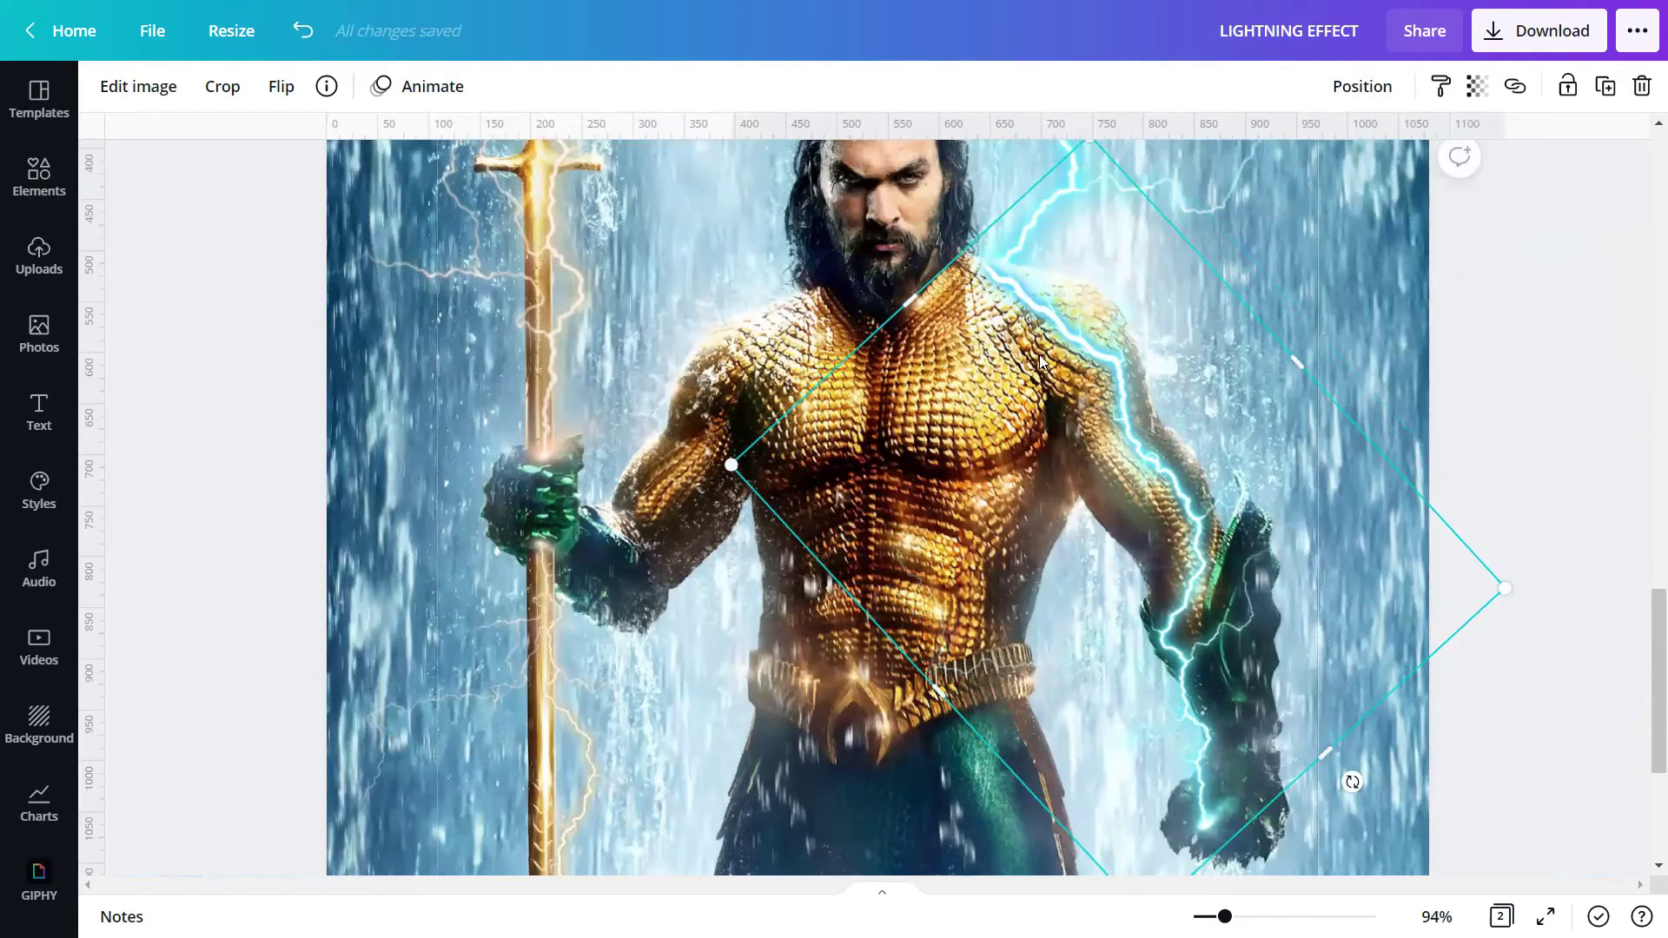
Step: Duplicate the arm lightning, move the copy over the man's torso and legs, and flip it horizontally
{"action": "left_click", "coordinate": [1601, 94]}
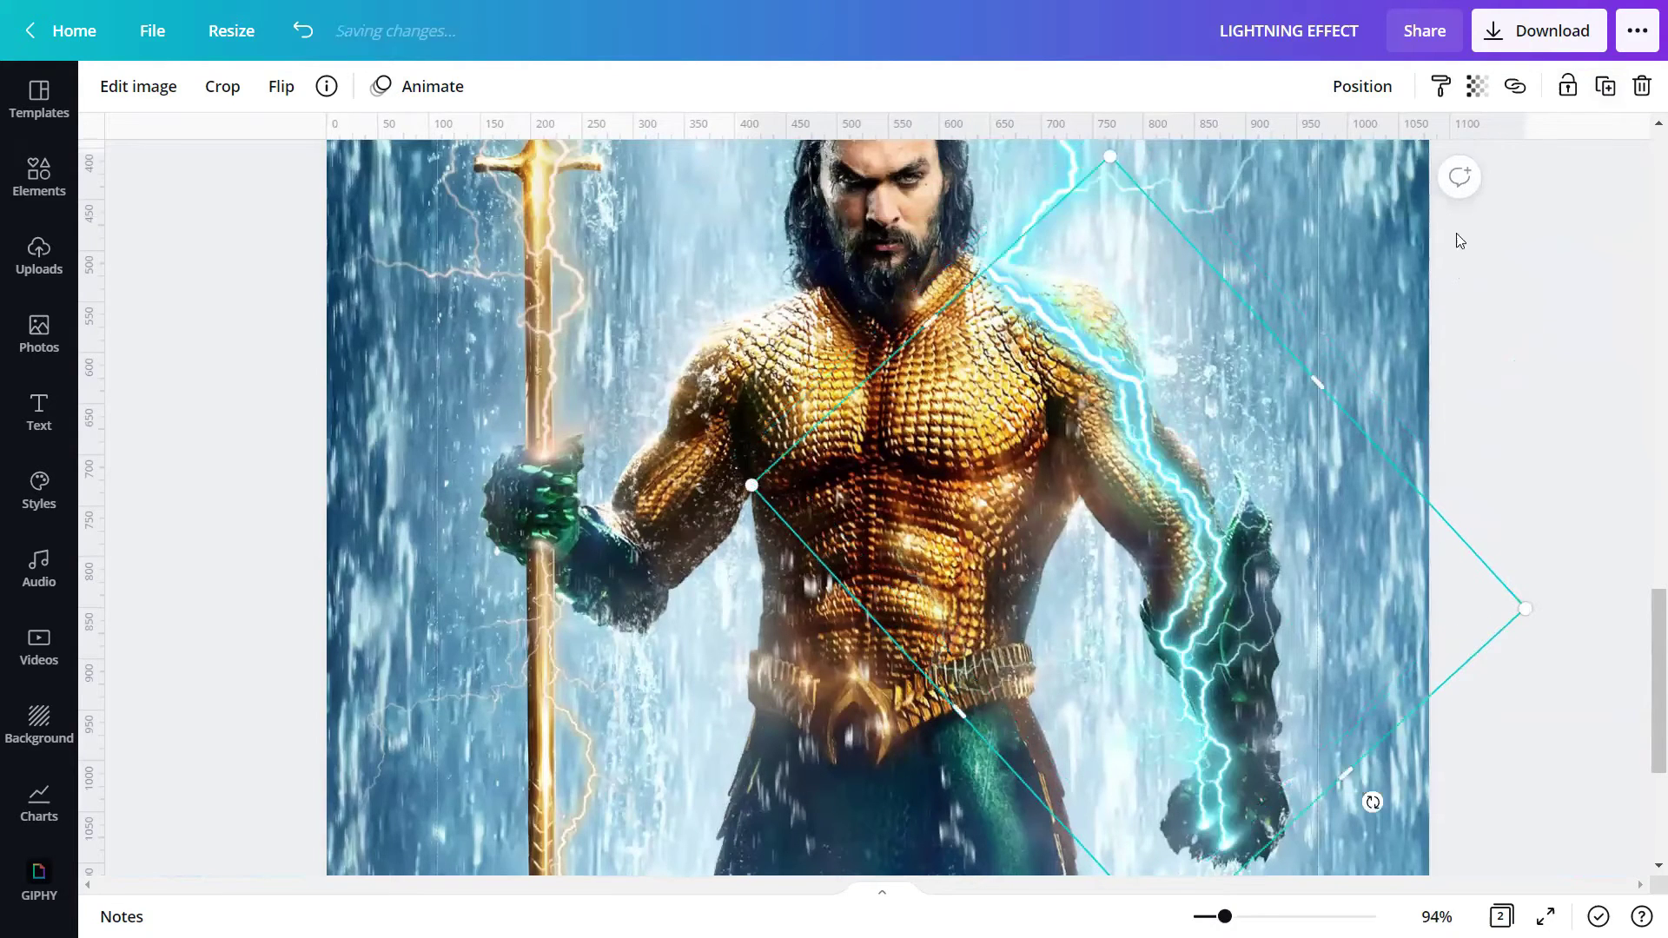
{"action": "left_click_drag", "start_coordinate": [1157, 465], "coordinate": [942, 550]}
{"action": "scroll", "coordinate": [942, 549], "scroll_direction": "down", "scroll_amount": 4}
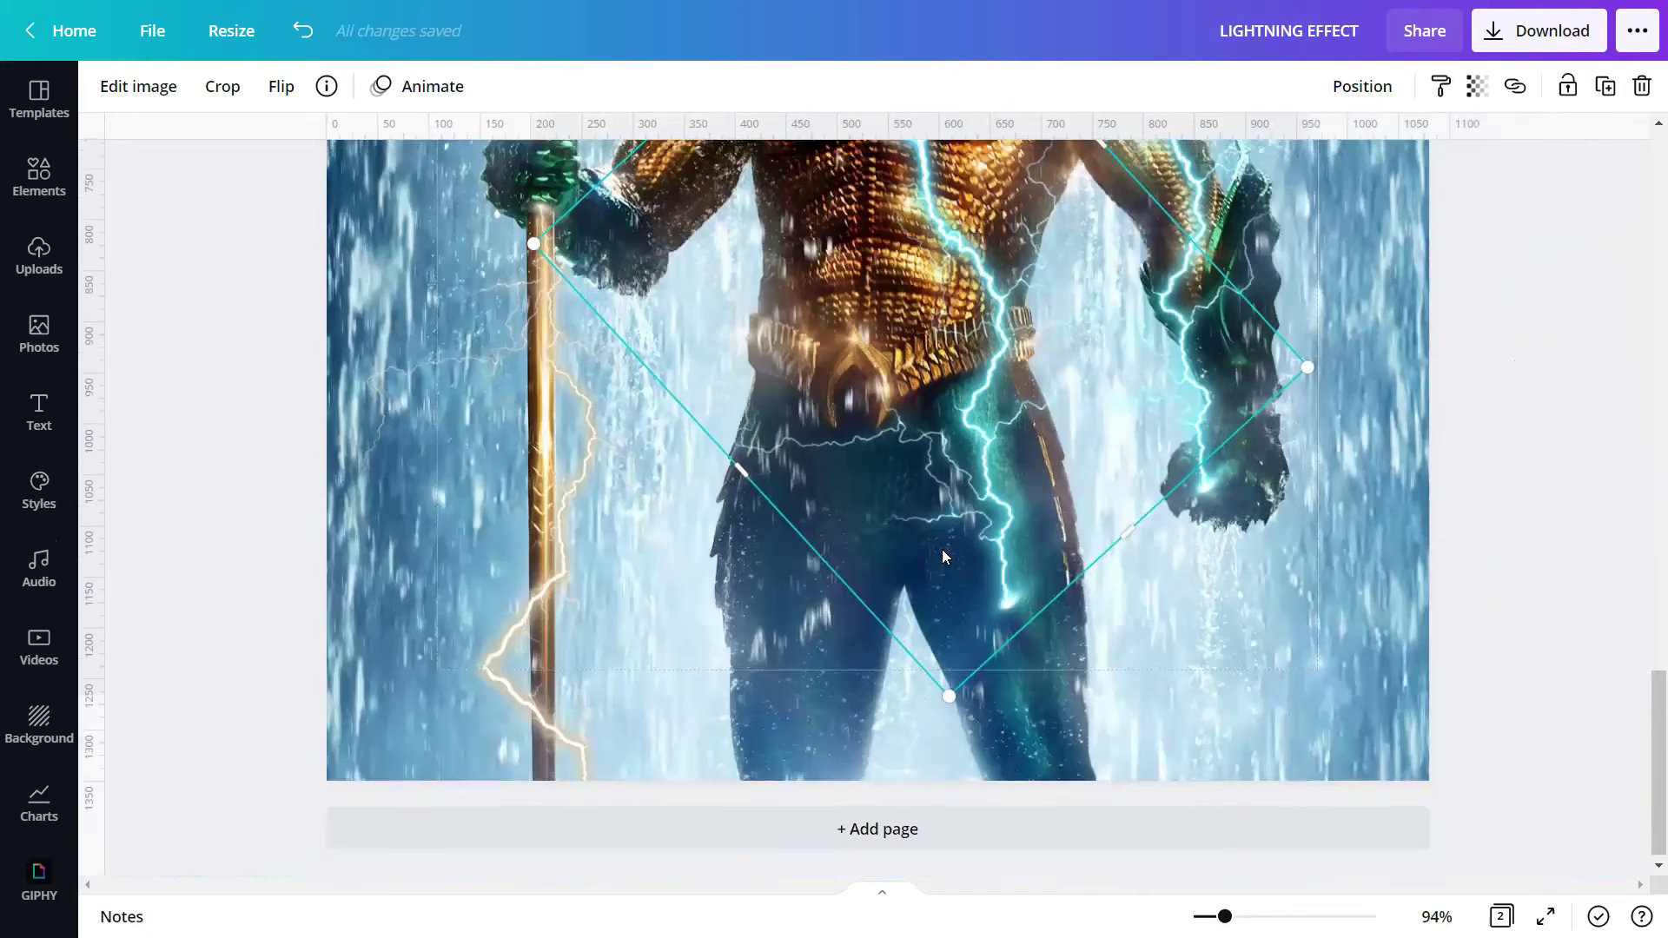
{"action": "left_click_drag", "start_coordinate": [987, 348], "coordinate": [987, 467]}
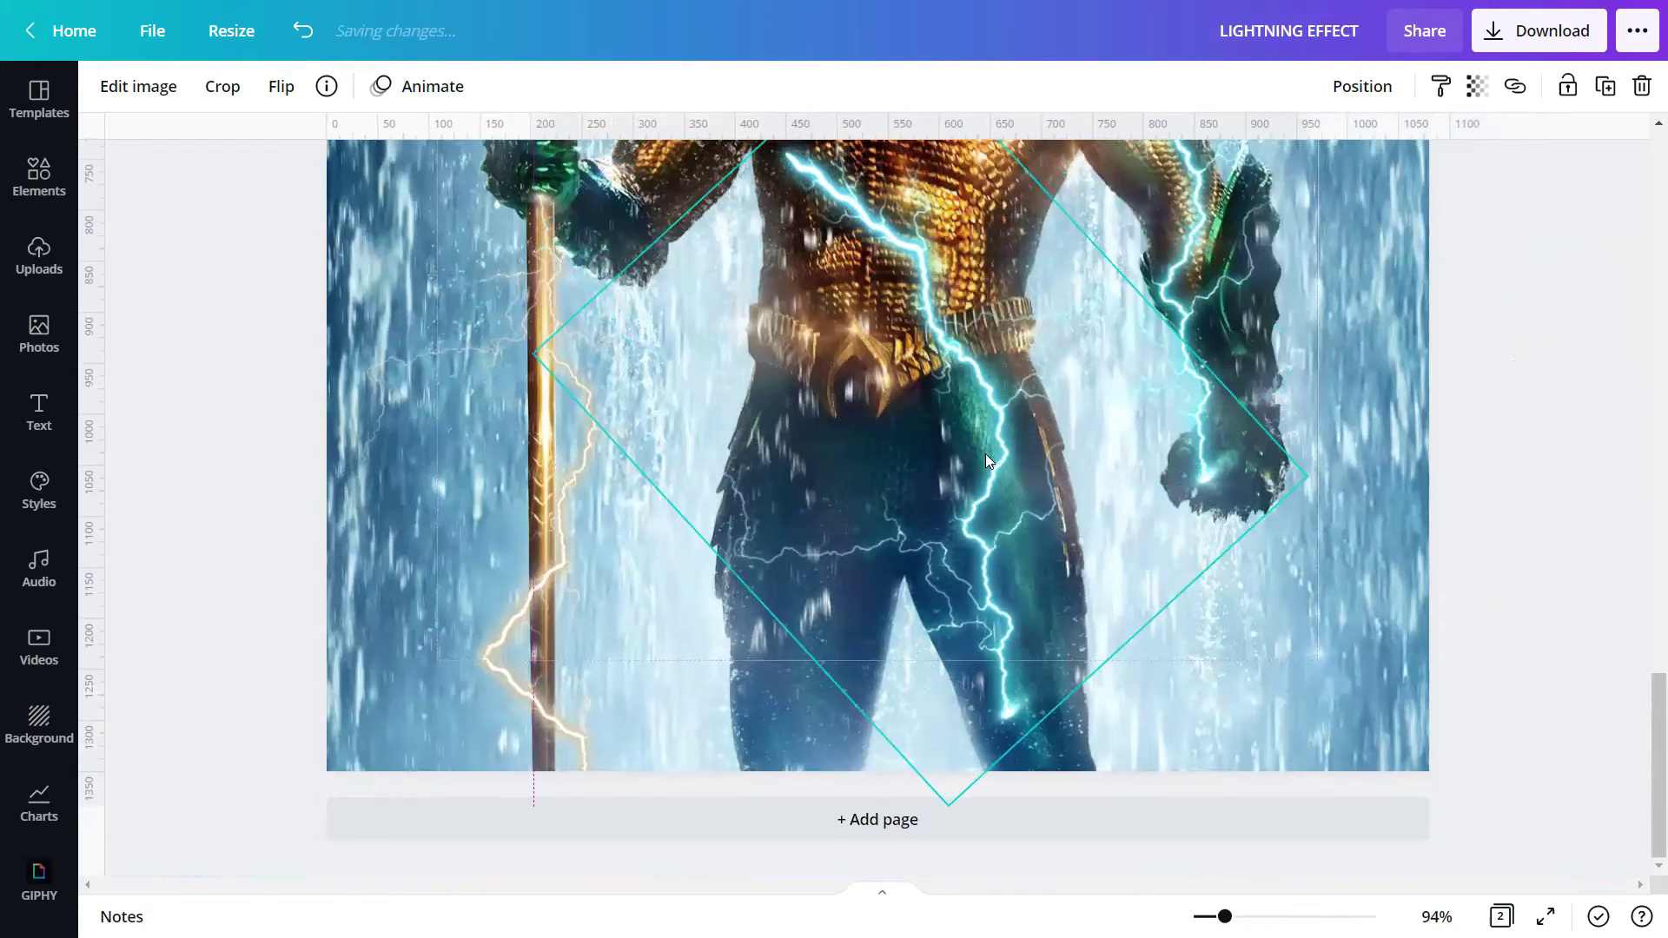
{"action": "left_click", "coordinate": [269, 93]}
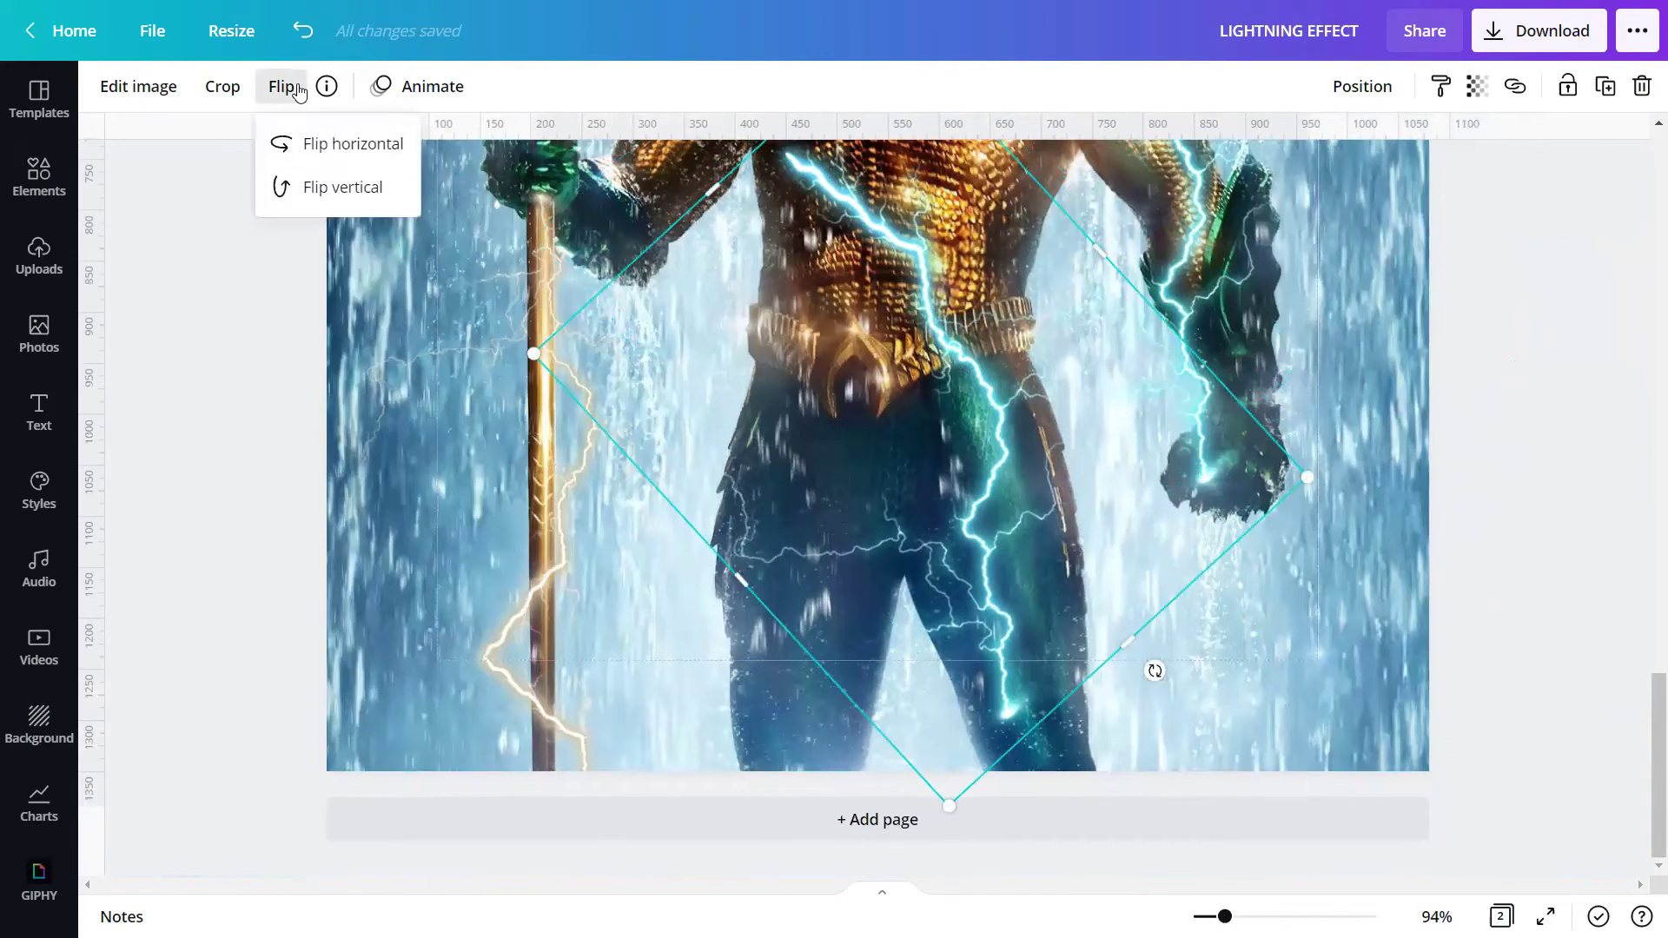
{"action": "left_click", "coordinate": [326, 146]}
Step: Rotate the flipped blue lightning and join its upper end to the other bolts at the neck so it descends across the torso
{"action": "left_click_drag", "start_coordinate": [1154, 670], "coordinate": [705, 692]}
{"action": "scroll", "coordinate": [706, 695], "scroll_direction": "up", "scroll_amount": 5}
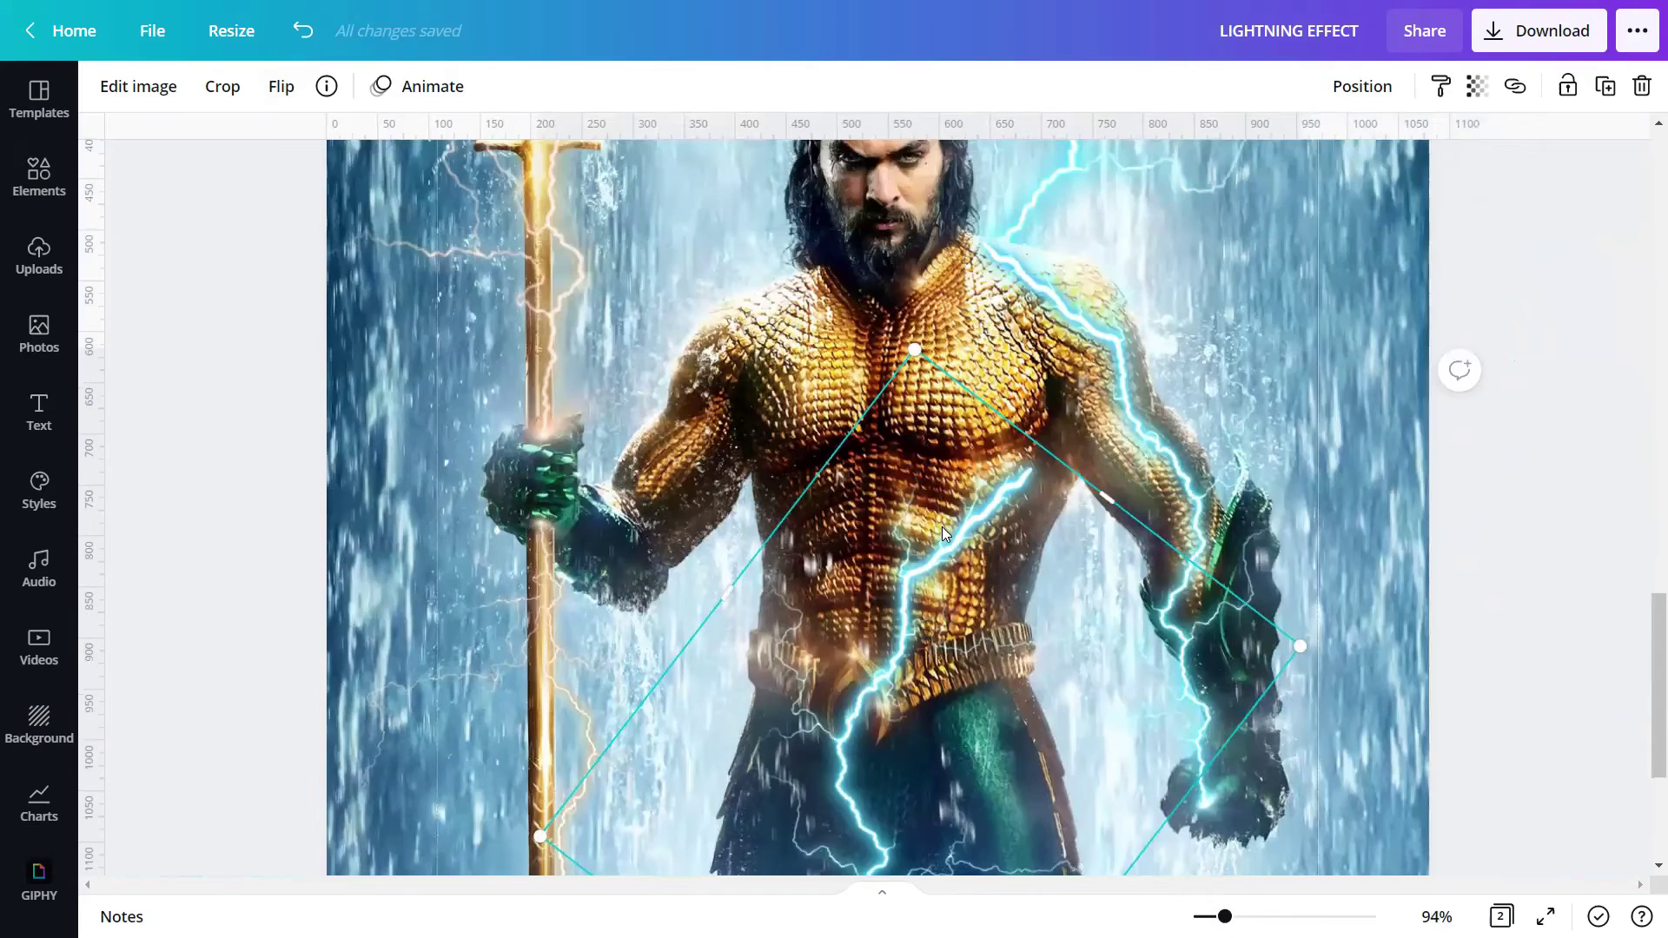
{"action": "left_click_drag", "start_coordinate": [942, 528], "coordinate": [883, 329]}
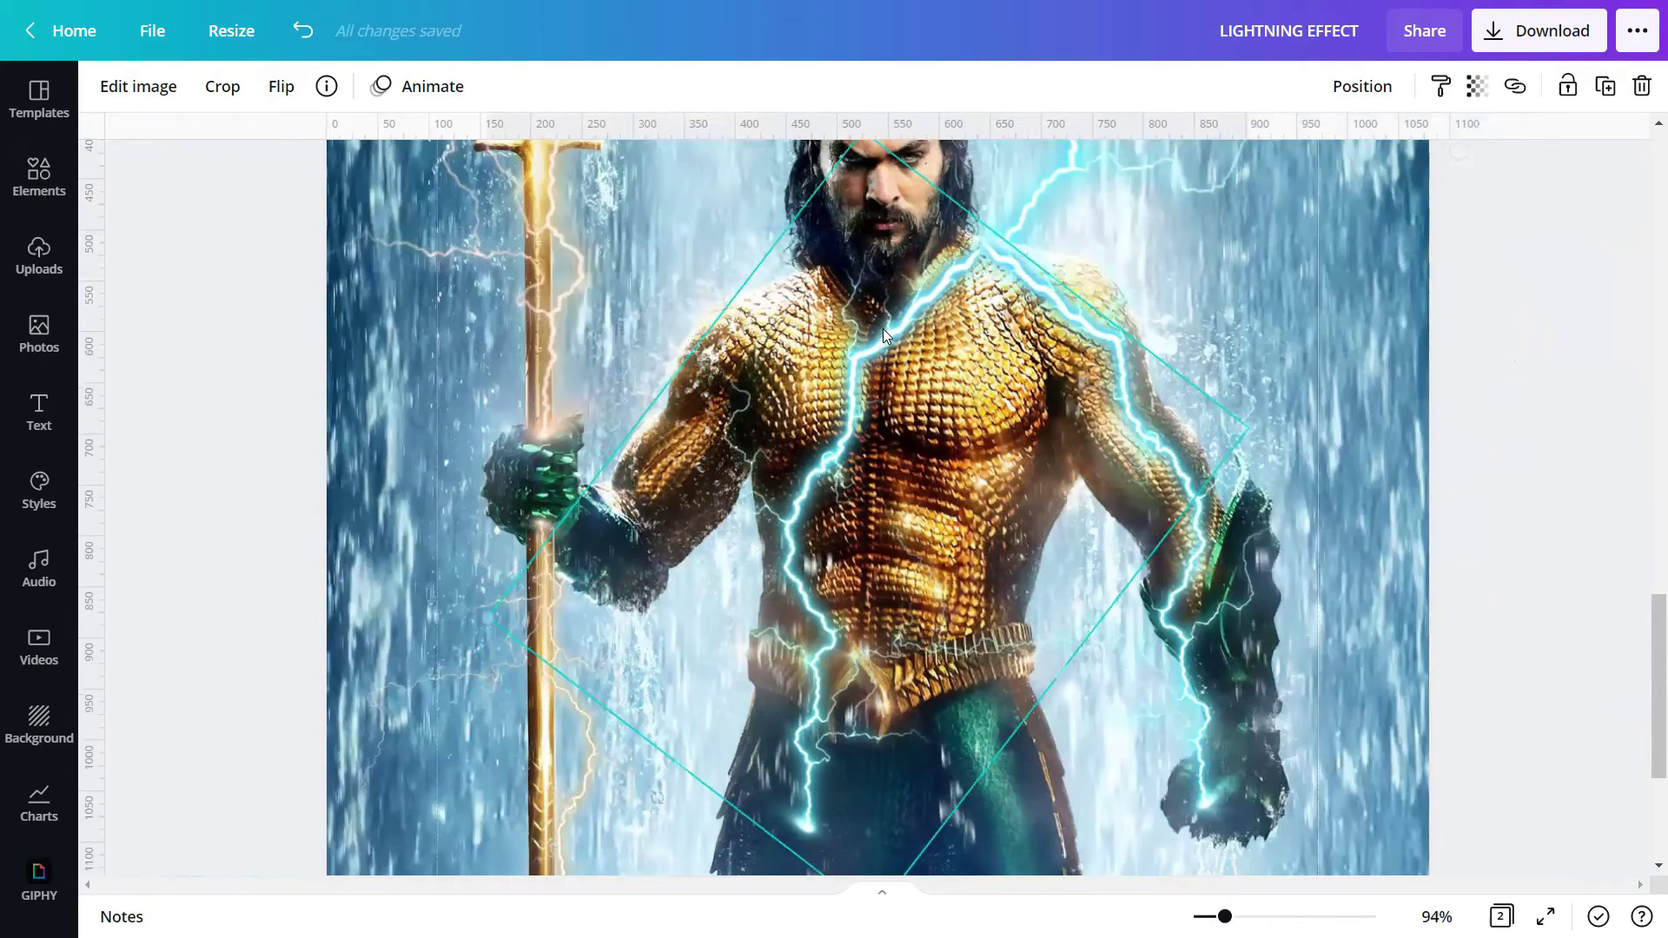
Step: Enlarge the torso lightning to reach down the man's leg and reposition its upper end where the bolts meet at the neck
{"action": "scroll", "coordinate": [882, 328], "scroll_direction": "down", "scroll_amount": 5}
{"action": "left_click_drag", "start_coordinate": [865, 588], "coordinate": [818, 896]}
{"action": "scroll", "coordinate": [853, 788], "scroll_direction": "up", "scroll_amount": 5}
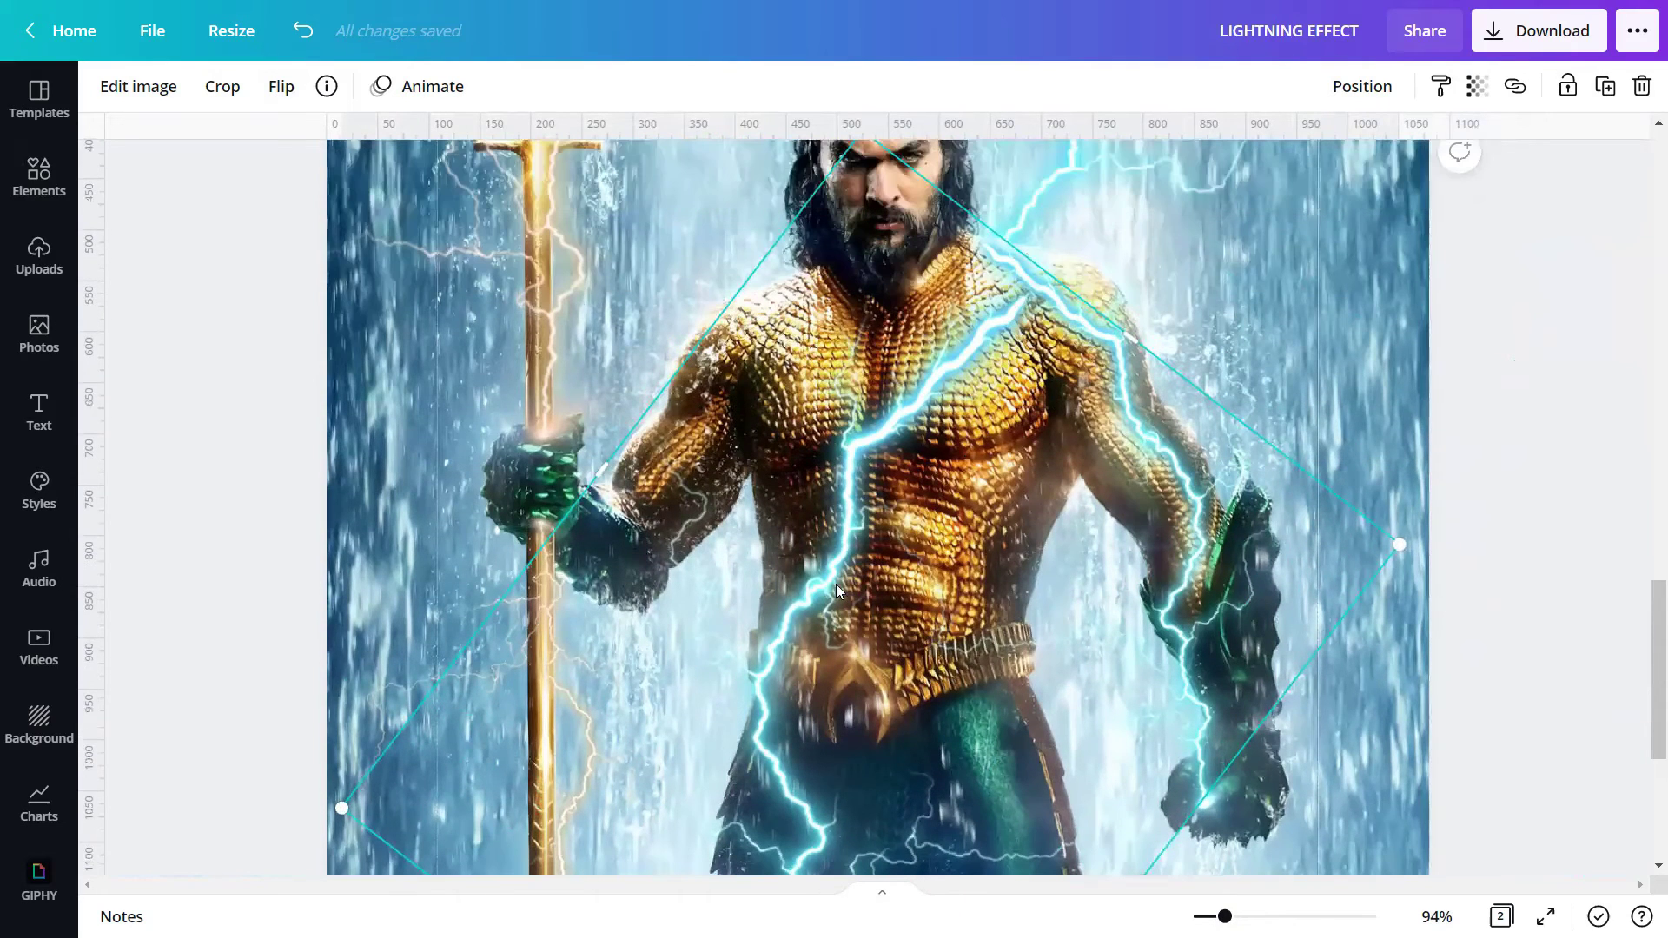
{"action": "left_click_drag", "start_coordinate": [969, 334], "coordinate": [956, 297]}
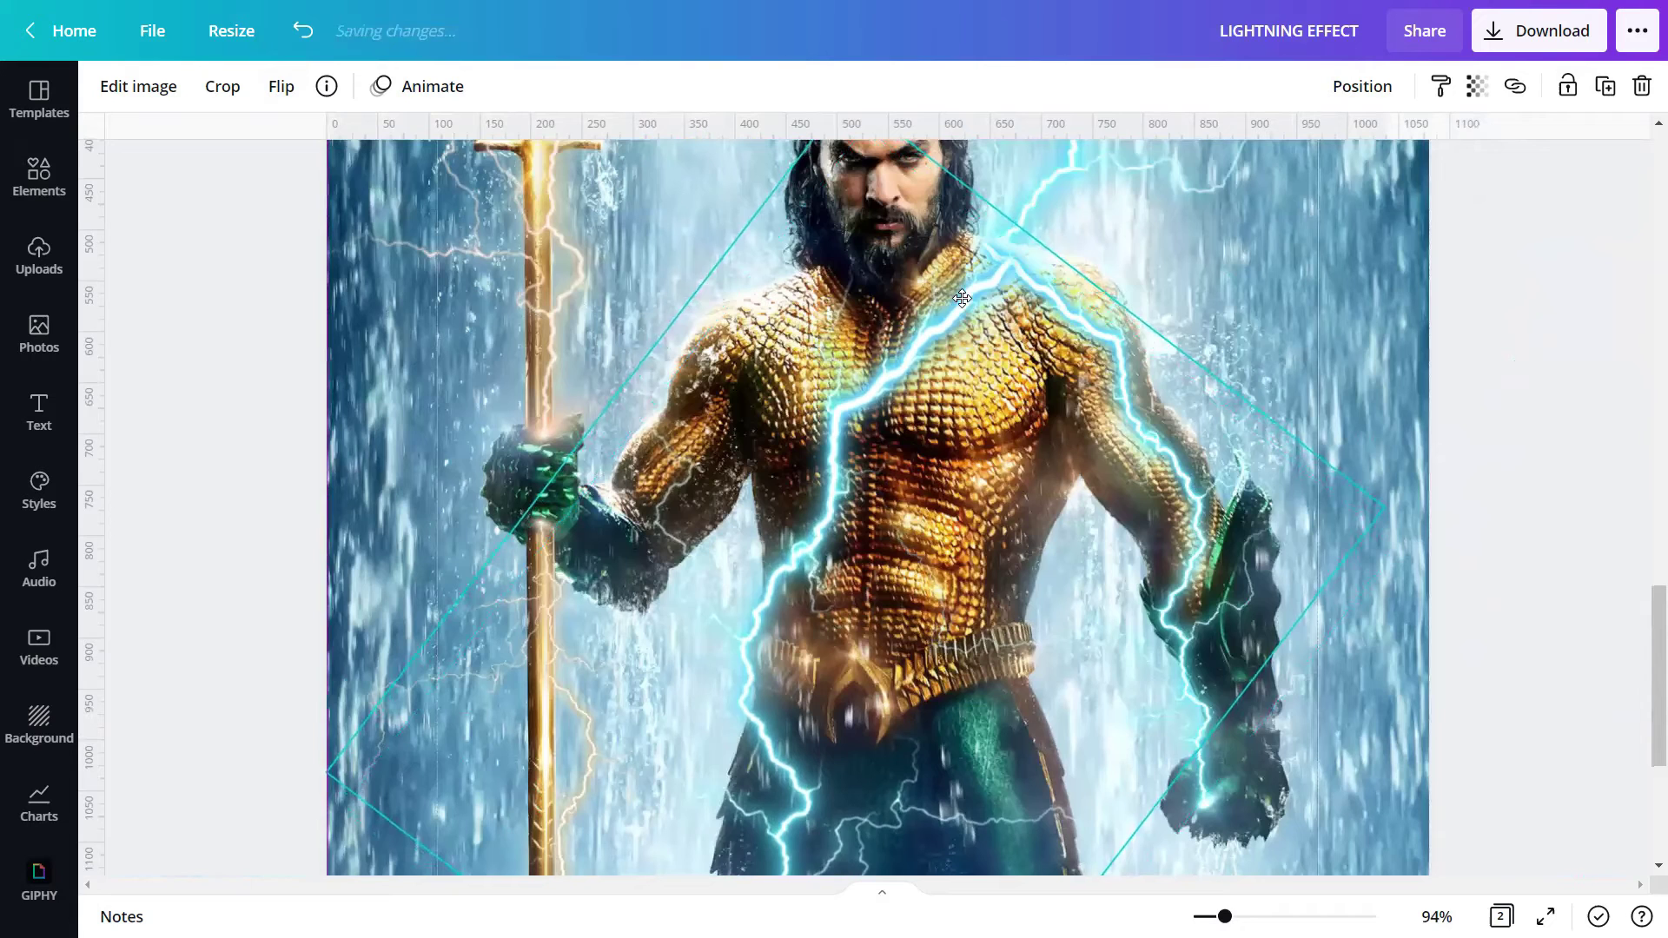
{"action": "left_click_drag", "start_coordinate": [955, 297], "coordinate": [966, 300]}
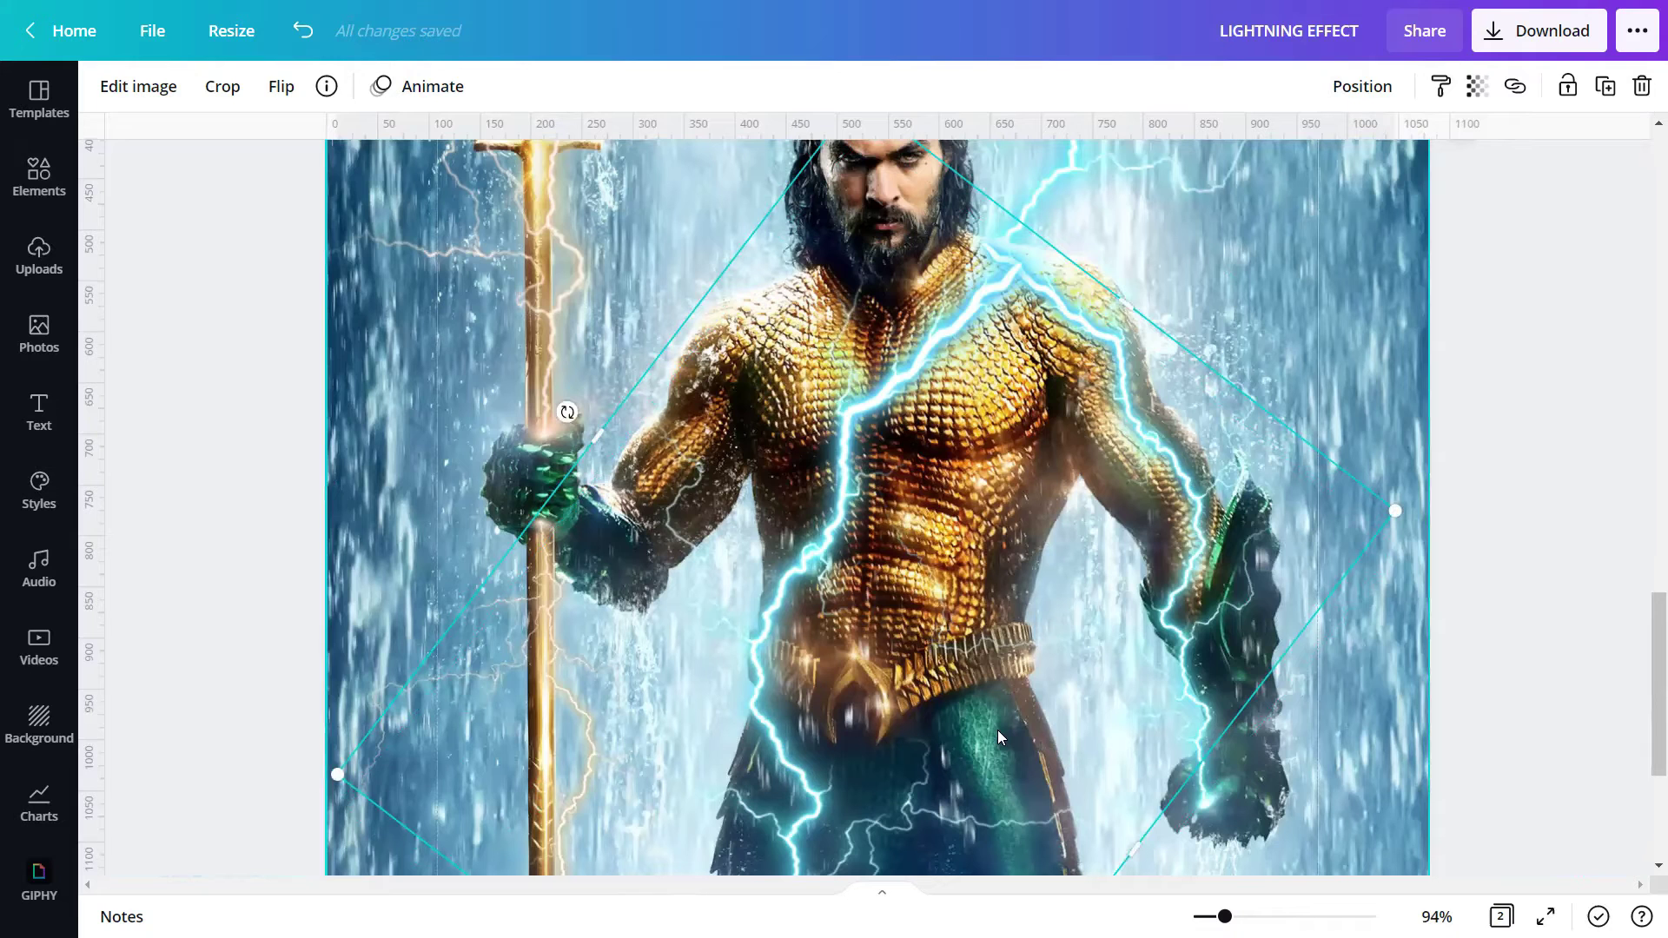
Step: Enlarge the arm lightning slightly and shift it outward to follow the free arm down to the fist
{"action": "left_click", "coordinate": [1288, 747]}
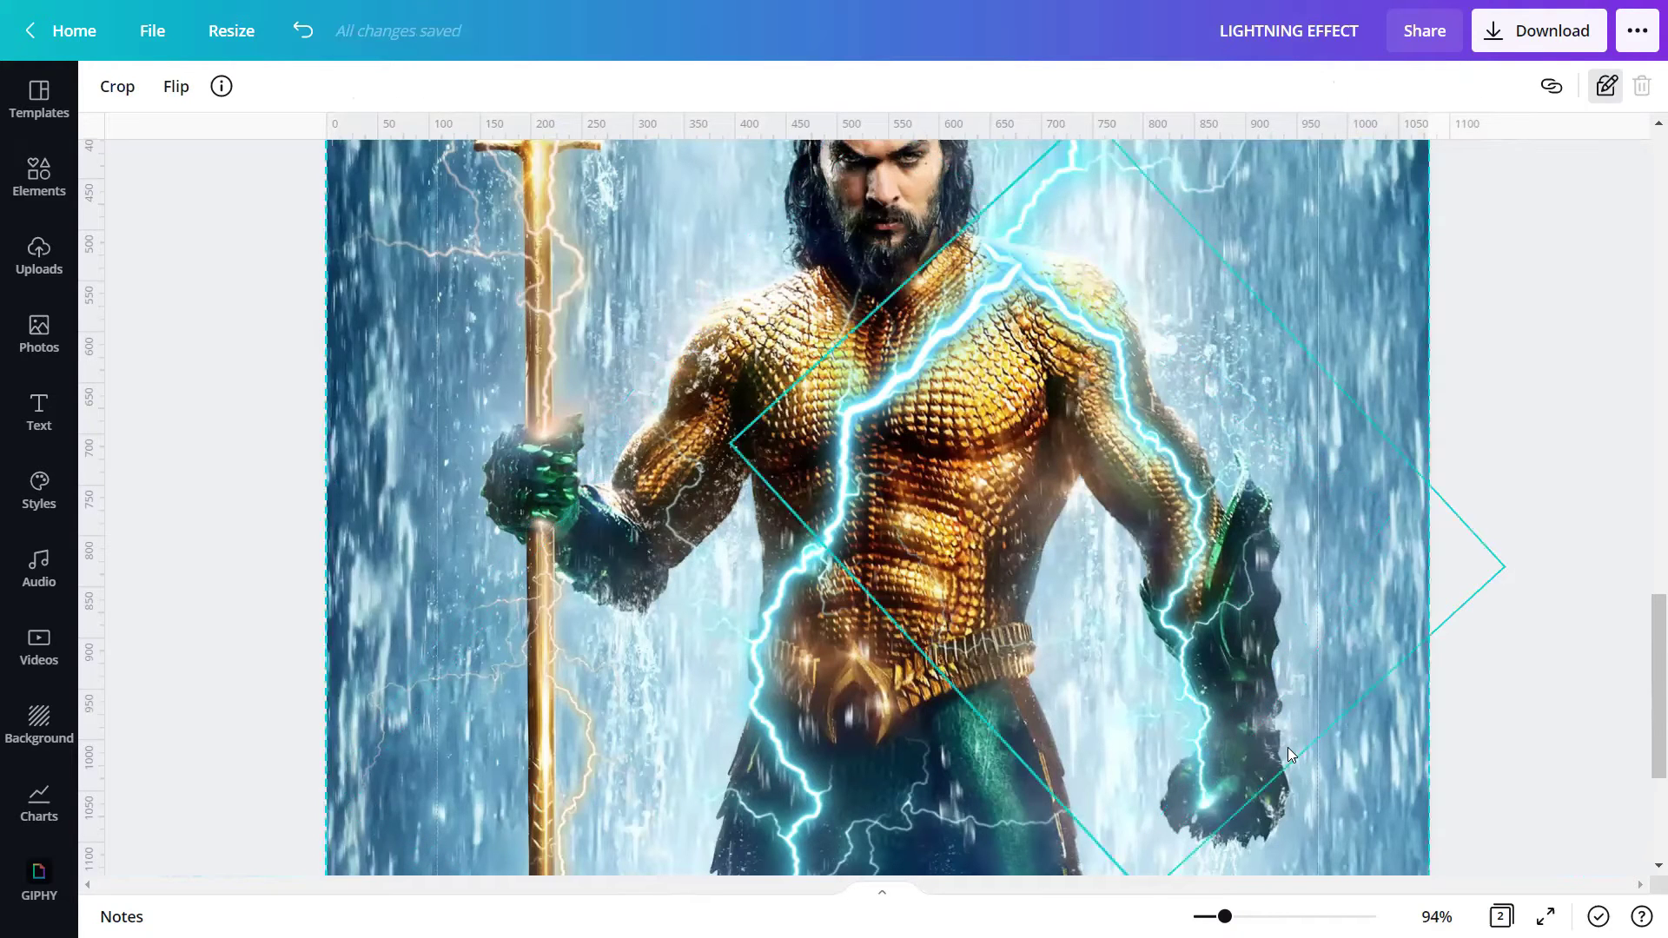
{"action": "scroll", "coordinate": [1168, 771], "scroll_direction": "down", "scroll_amount": 5}
{"action": "left_click_drag", "start_coordinate": [1146, 679], "coordinate": [1155, 700]}
{"action": "scroll", "coordinate": [1206, 681], "scroll_direction": "up", "scroll_amount": 7}
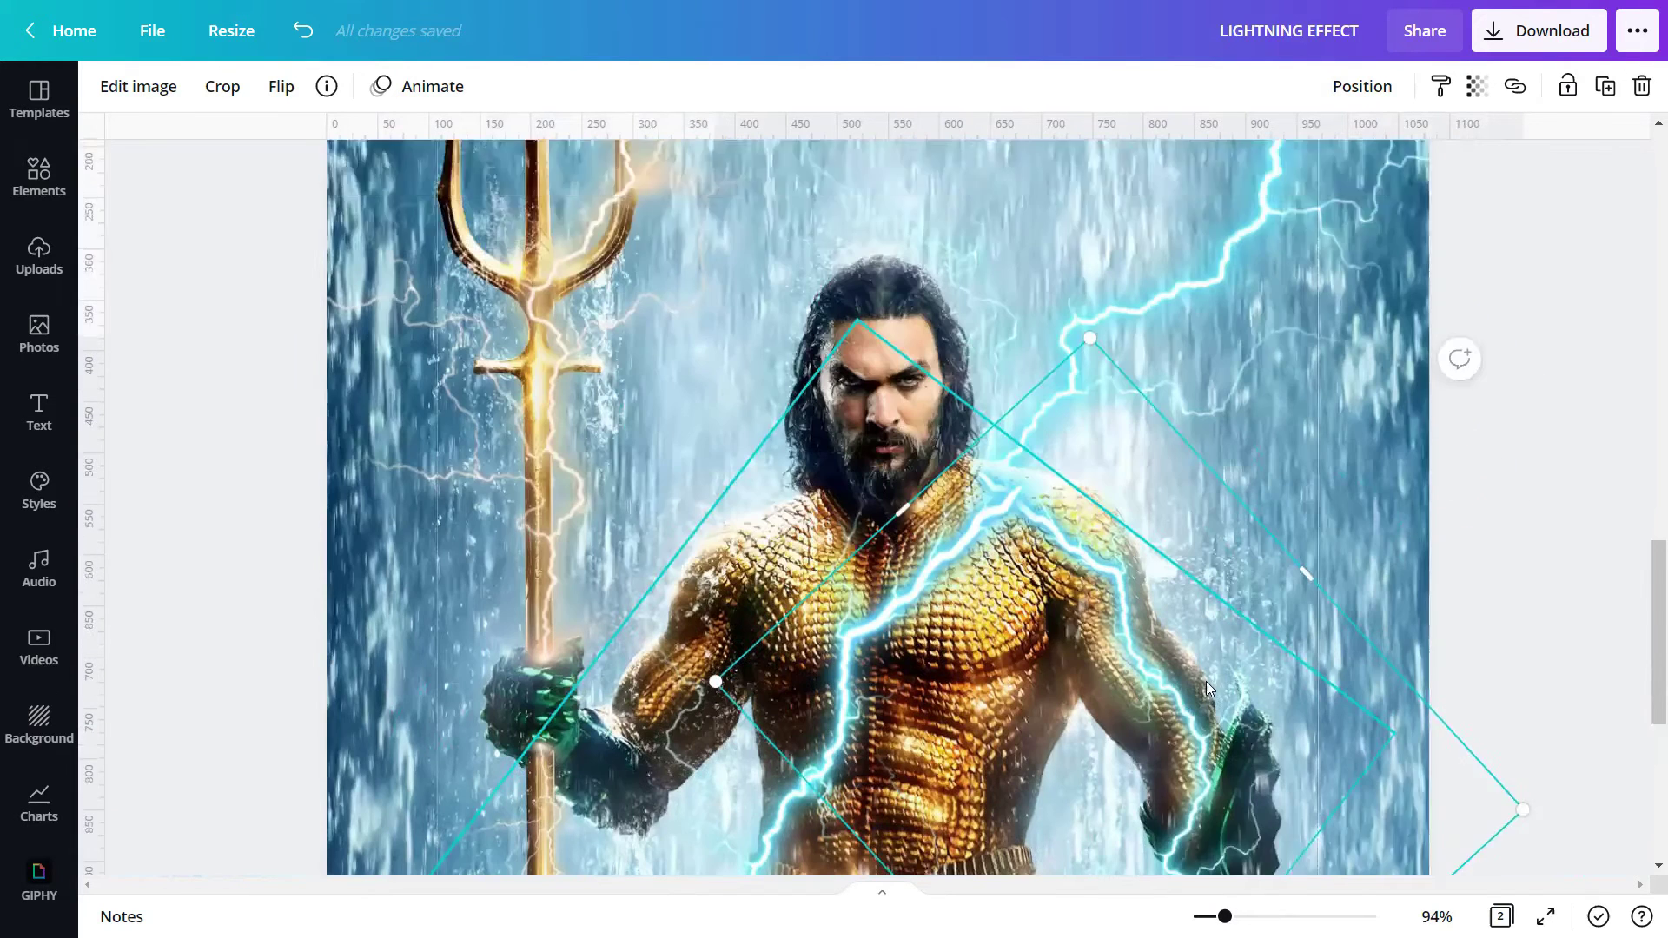
{"action": "left_click_drag", "start_coordinate": [1470, 705], "coordinate": [1485, 667]}
{"action": "scroll", "coordinate": [1419, 726], "scroll_direction": "down", "scroll_amount": 4}
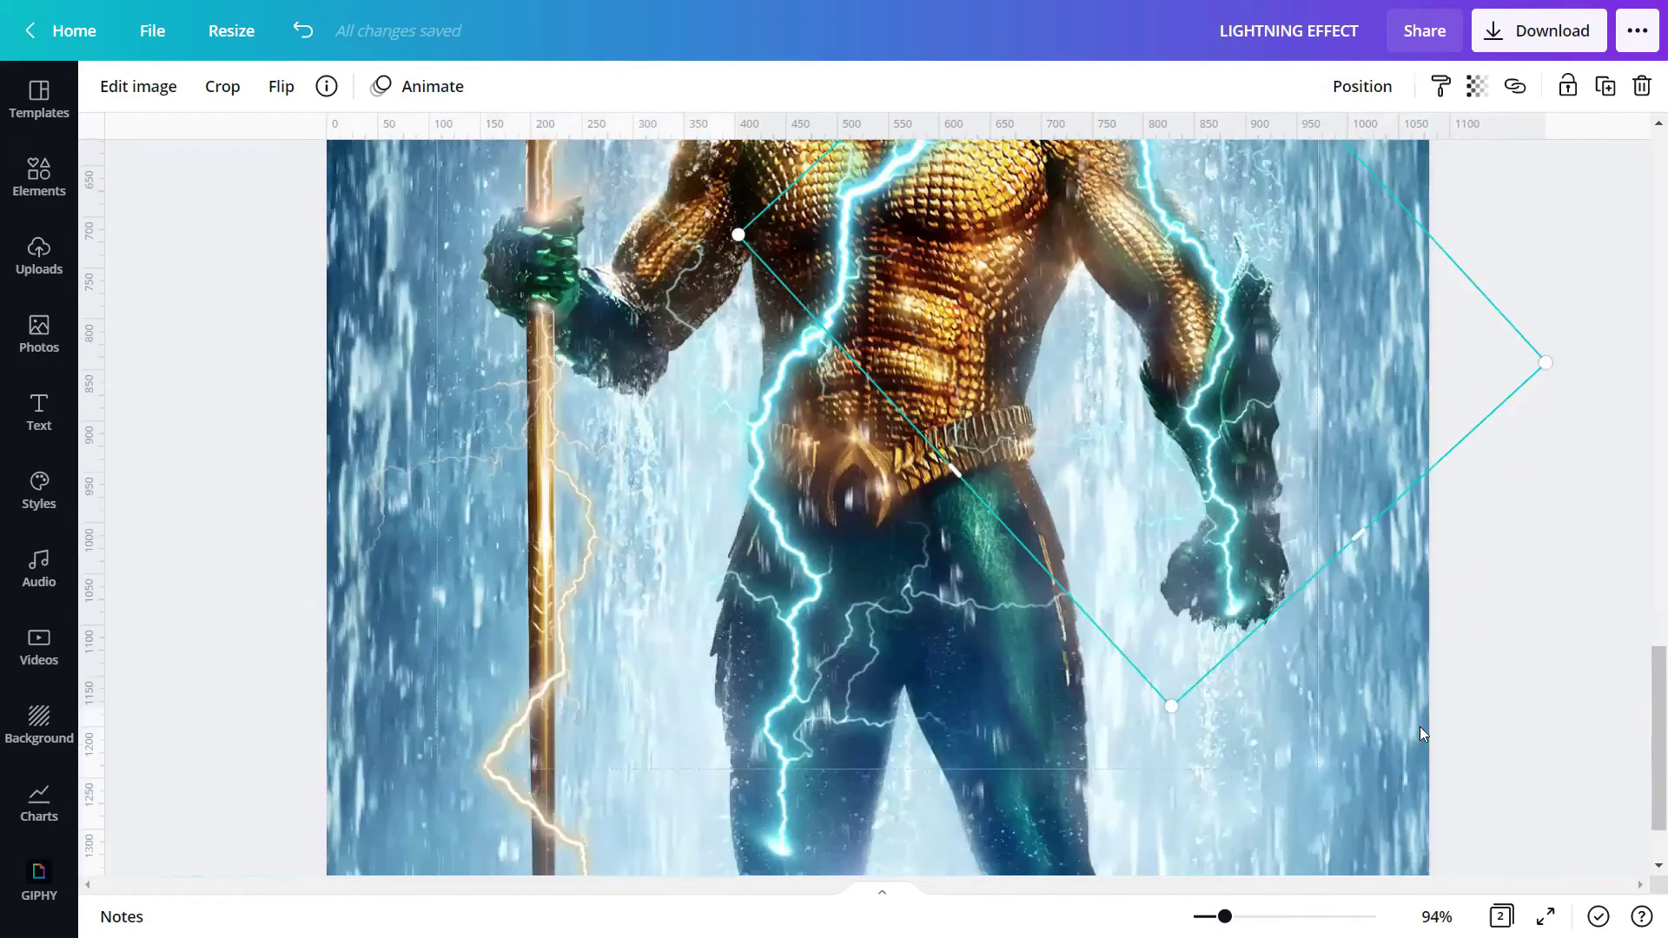
{"action": "scroll", "coordinate": [843, 589], "scroll_direction": "up", "scroll_amount": 4}
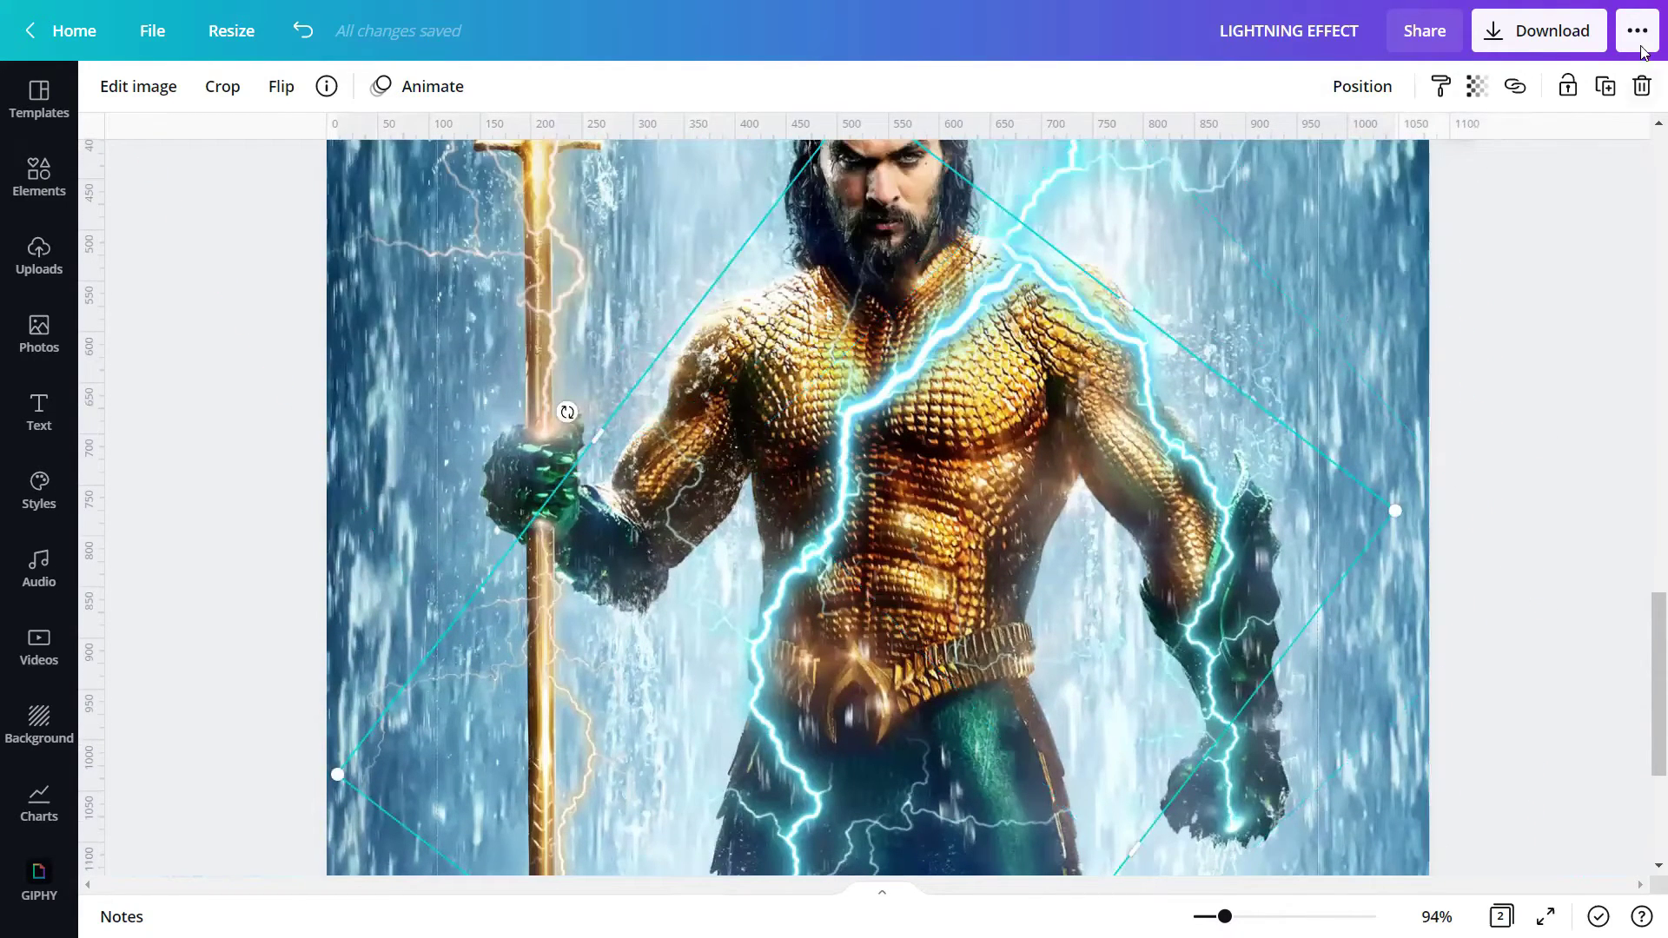
Step: Duplicate the torso lightning, shrink the copy, and place it over the arm holding the trident
{"action": "left_click", "coordinate": [1605, 86]}
{"action": "left_click_drag", "start_coordinate": [916, 549], "coordinate": [792, 431]}
{"action": "scroll", "coordinate": [745, 705], "scroll_direction": "down", "scroll_amount": 3}
{"action": "left_click_drag", "start_coordinate": [736, 796], "coordinate": [747, 487]}
{"action": "scroll", "coordinate": [782, 574], "scroll_direction": "up", "scroll_amount": 2}
{"action": "scroll", "coordinate": [745, 350], "scroll_direction": "up", "scroll_amount": 2}
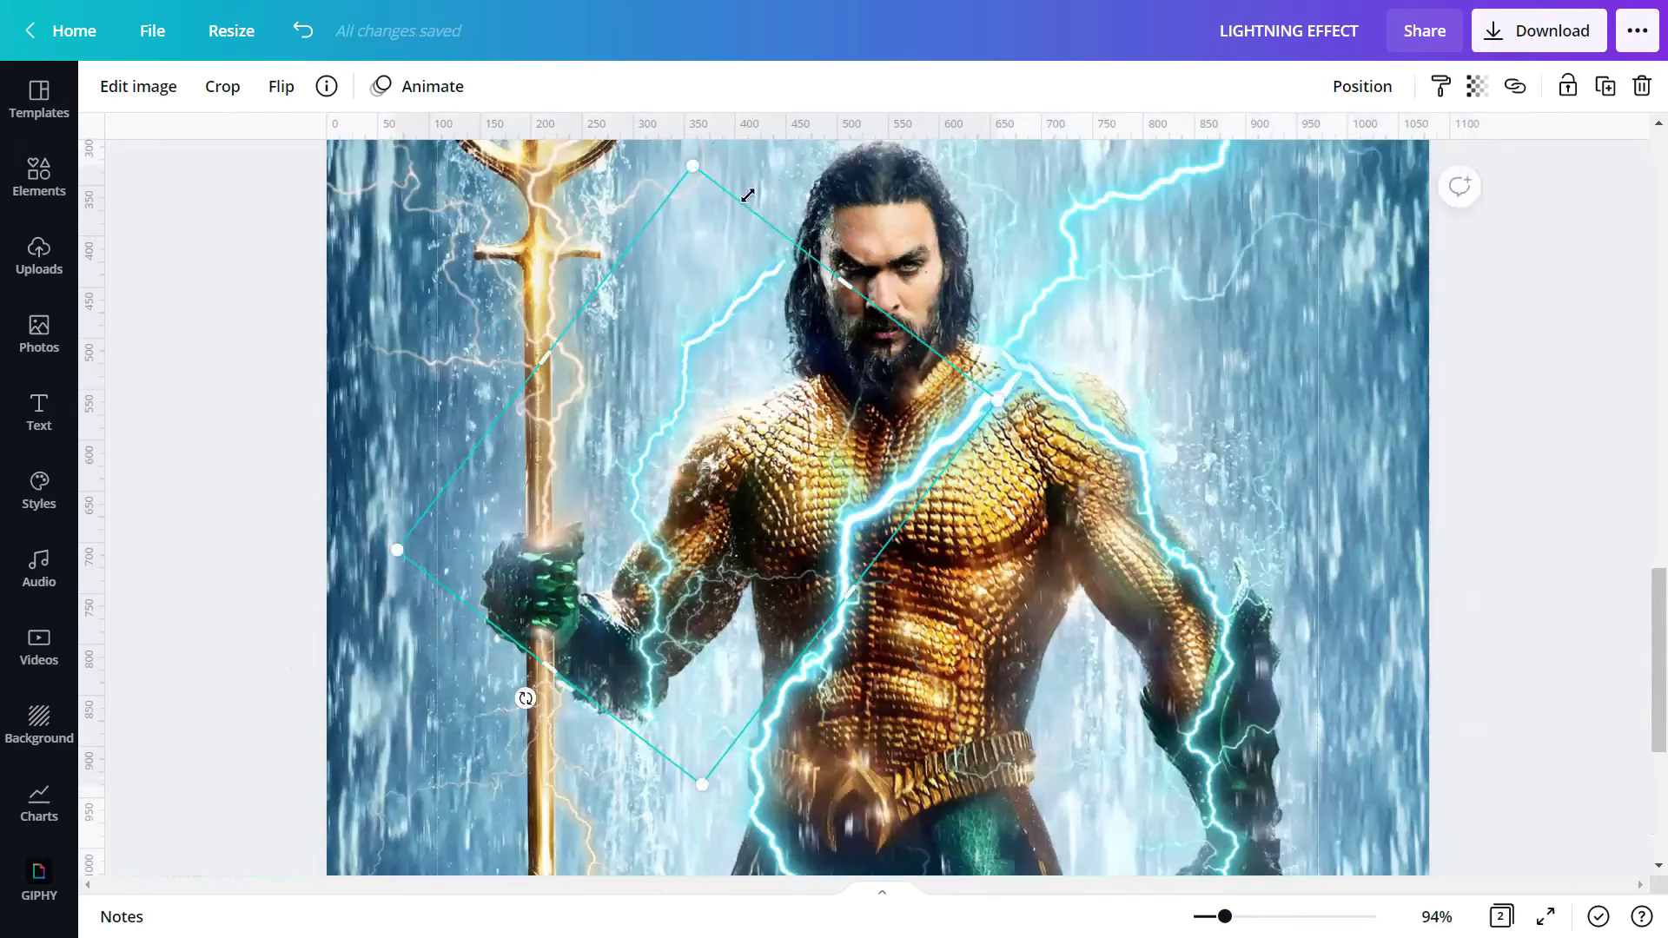
Step: Rotate and resize the copied blue lightning and nudge it right so it follows the trident arm from shoulder to glove
{"action": "left_click_drag", "start_coordinate": [526, 699], "coordinate": [446, 603]}
{"action": "left_click_drag", "start_coordinate": [825, 193], "coordinate": [775, 302]}
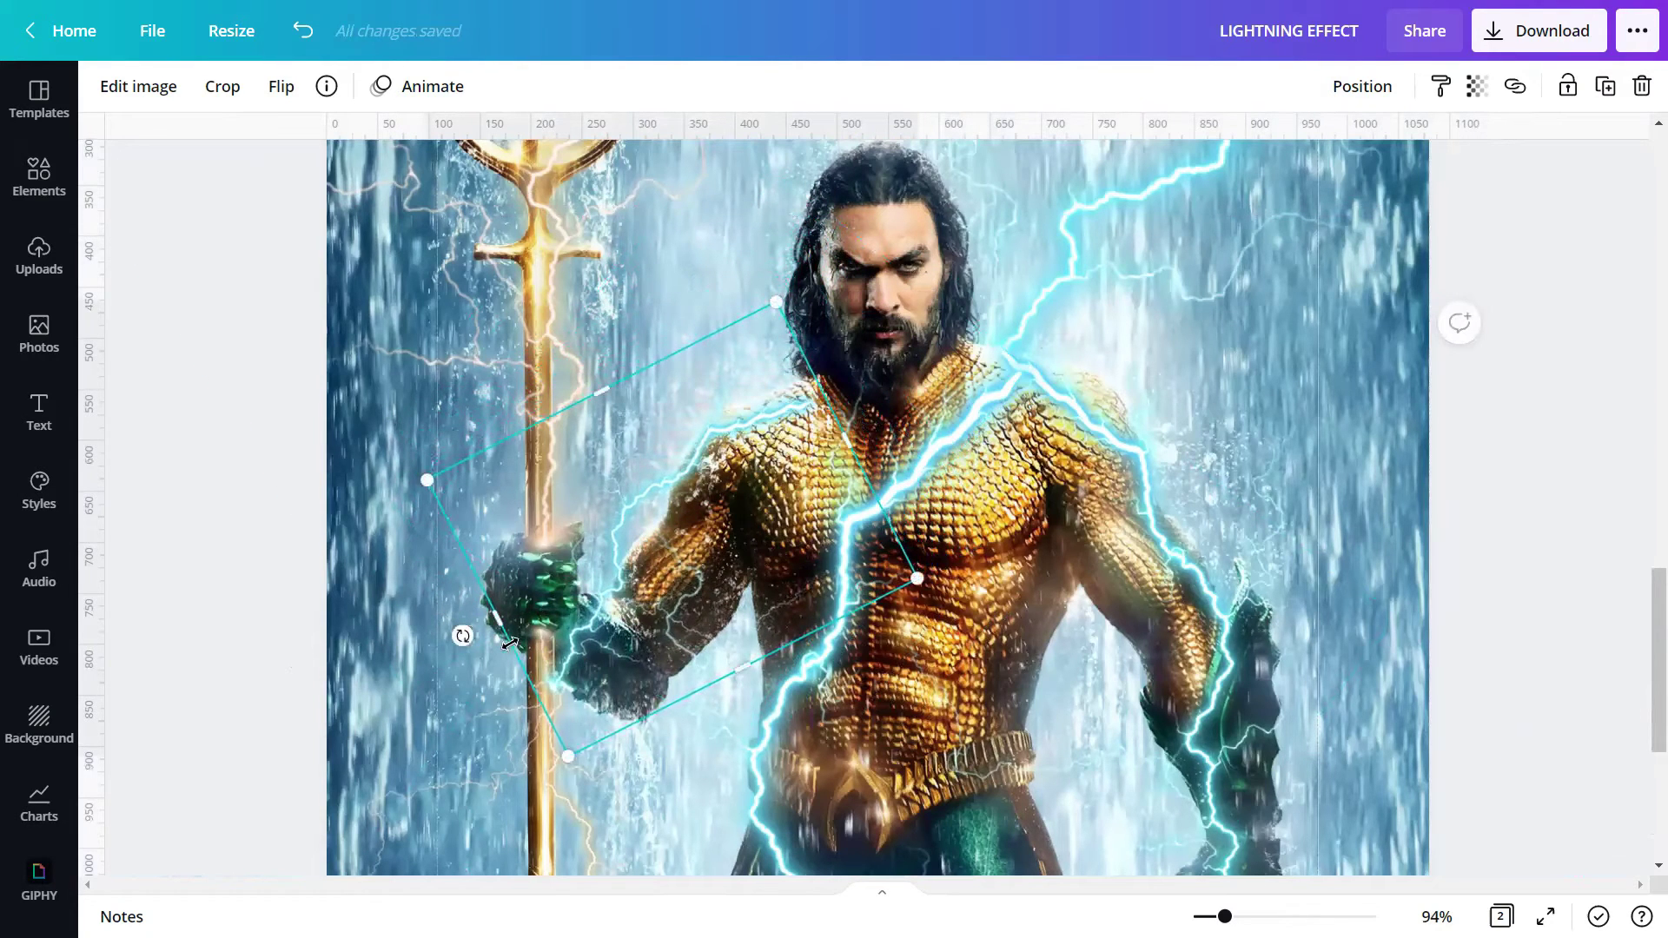
{"action": "left_click_drag", "start_coordinate": [462, 638], "coordinate": [480, 664]}
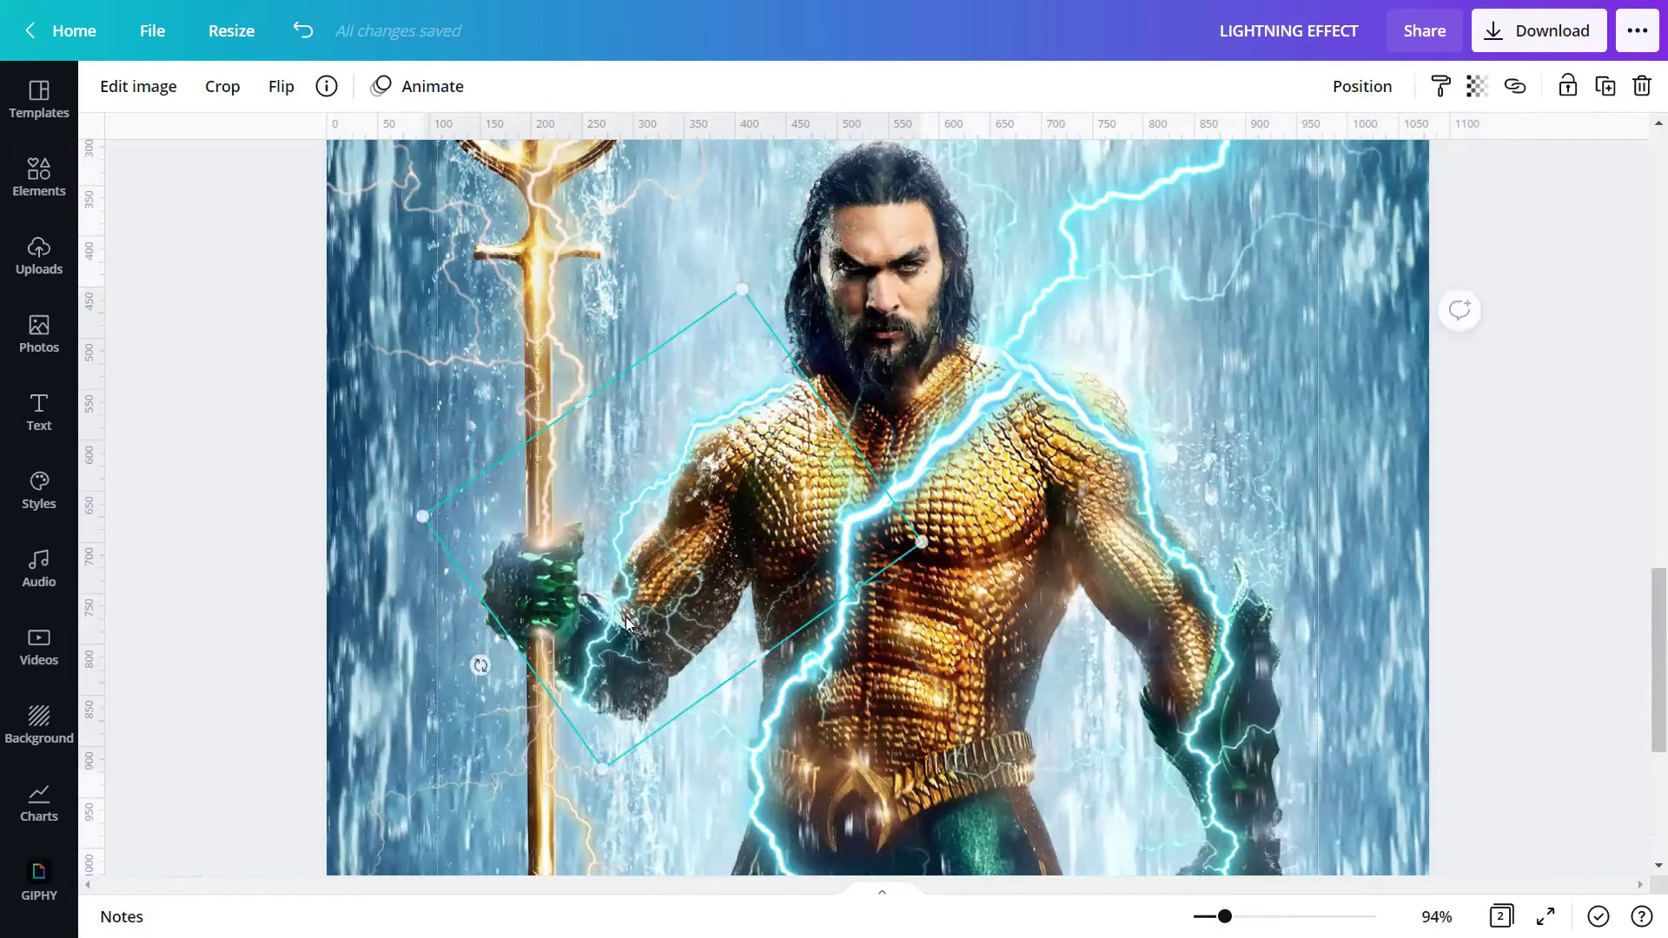
{"action": "key", "text": "Right"}
{"action": "key", "text": "Right"}
{"action": "key", "text": "Right"}
{"action": "key", "text": "Right"}
{"action": "key", "text": "Right"}
{"action": "key", "text": "Right"}
{"action": "key", "text": "Right"}
{"action": "key", "text": "Right"}
{"action": "key", "text": "Right"}
{"action": "key", "text": "Right"}
{"action": "key", "text": "Right"}
{"action": "key", "text": "Right"}
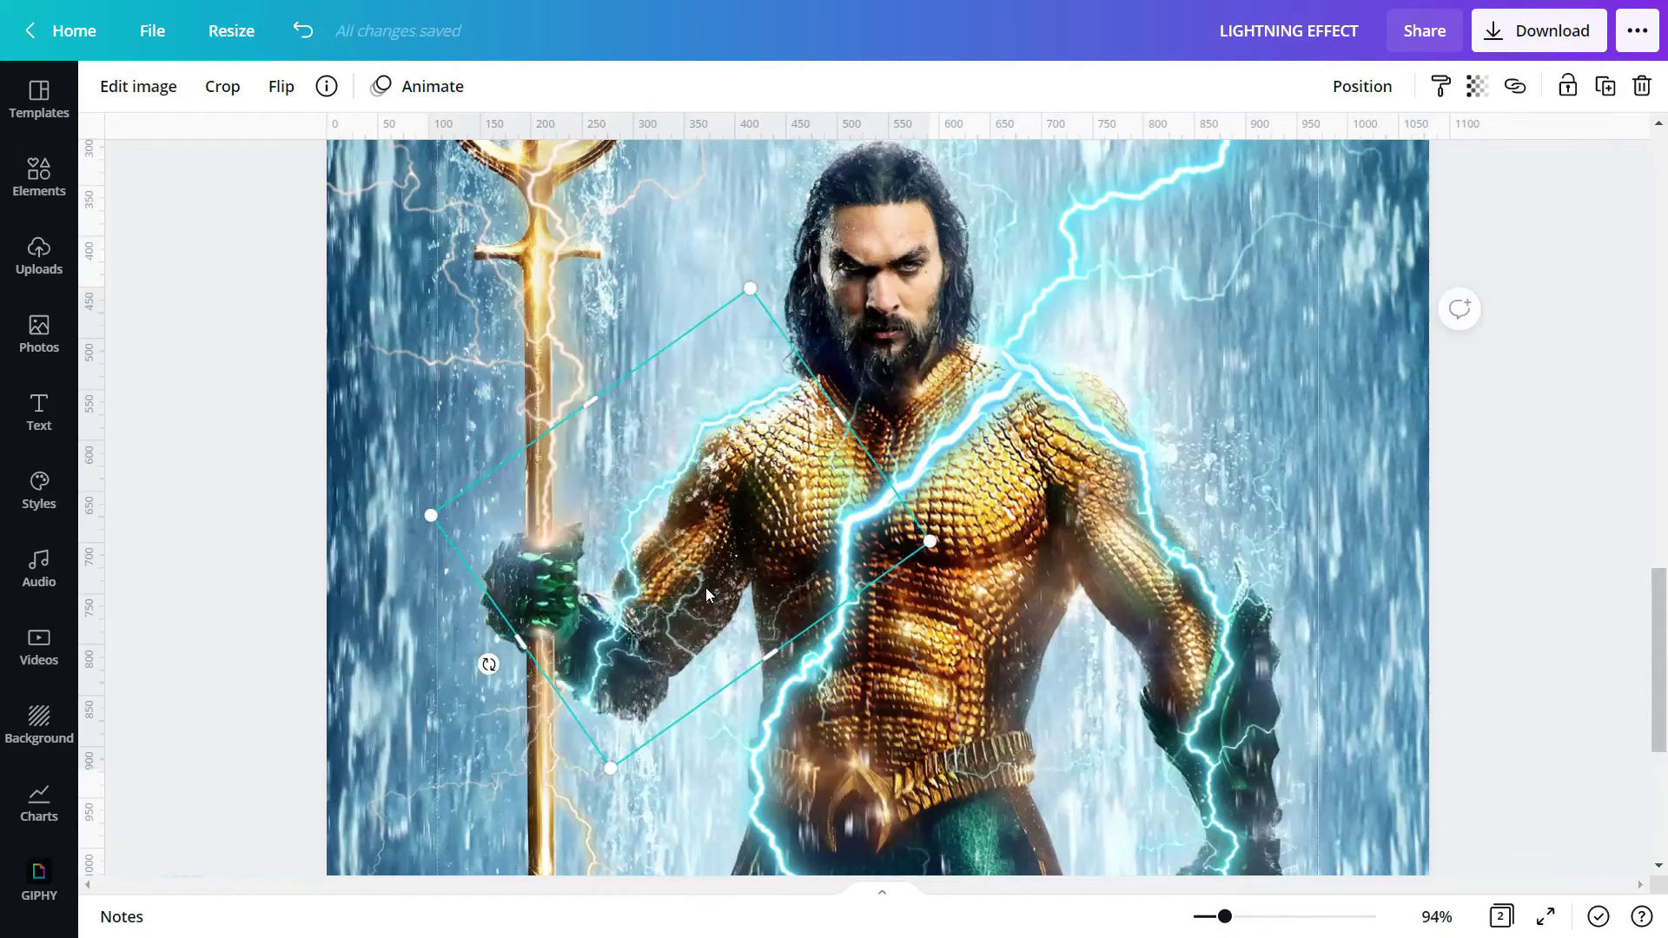
Step: Flip the torso lightning vertically and rotate it so it descends from the neck across the chest and down the leg
{"action": "left_click", "coordinate": [670, 745]}
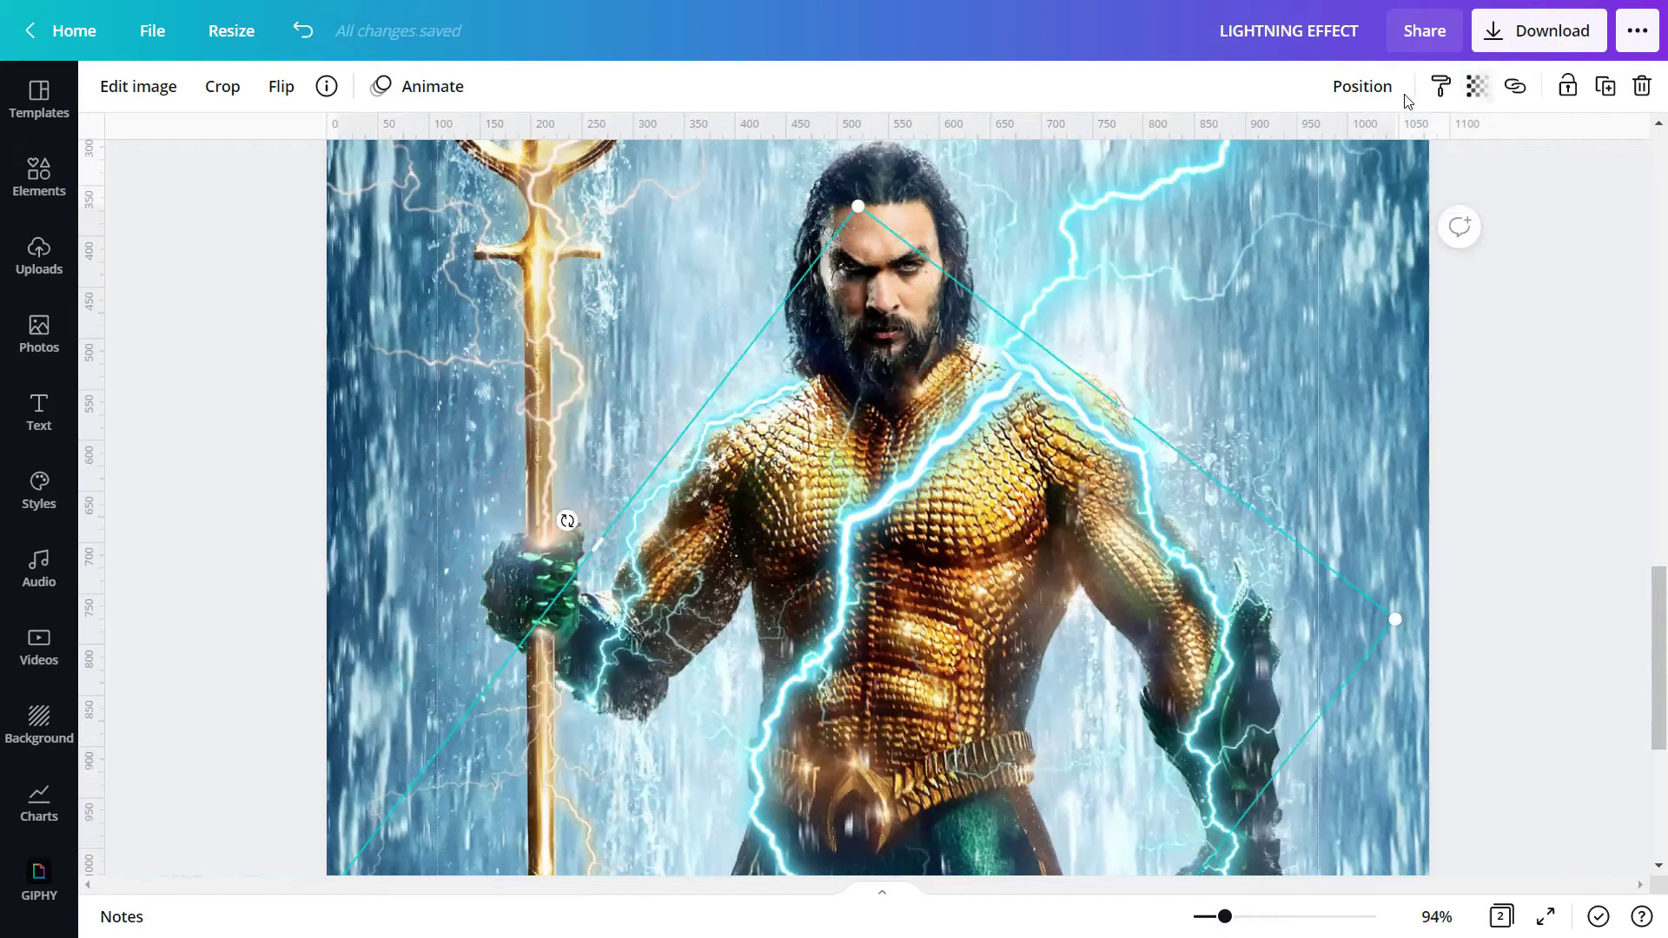
{"action": "left_click", "coordinate": [281, 86]}
{"action": "left_click", "coordinate": [334, 186]}
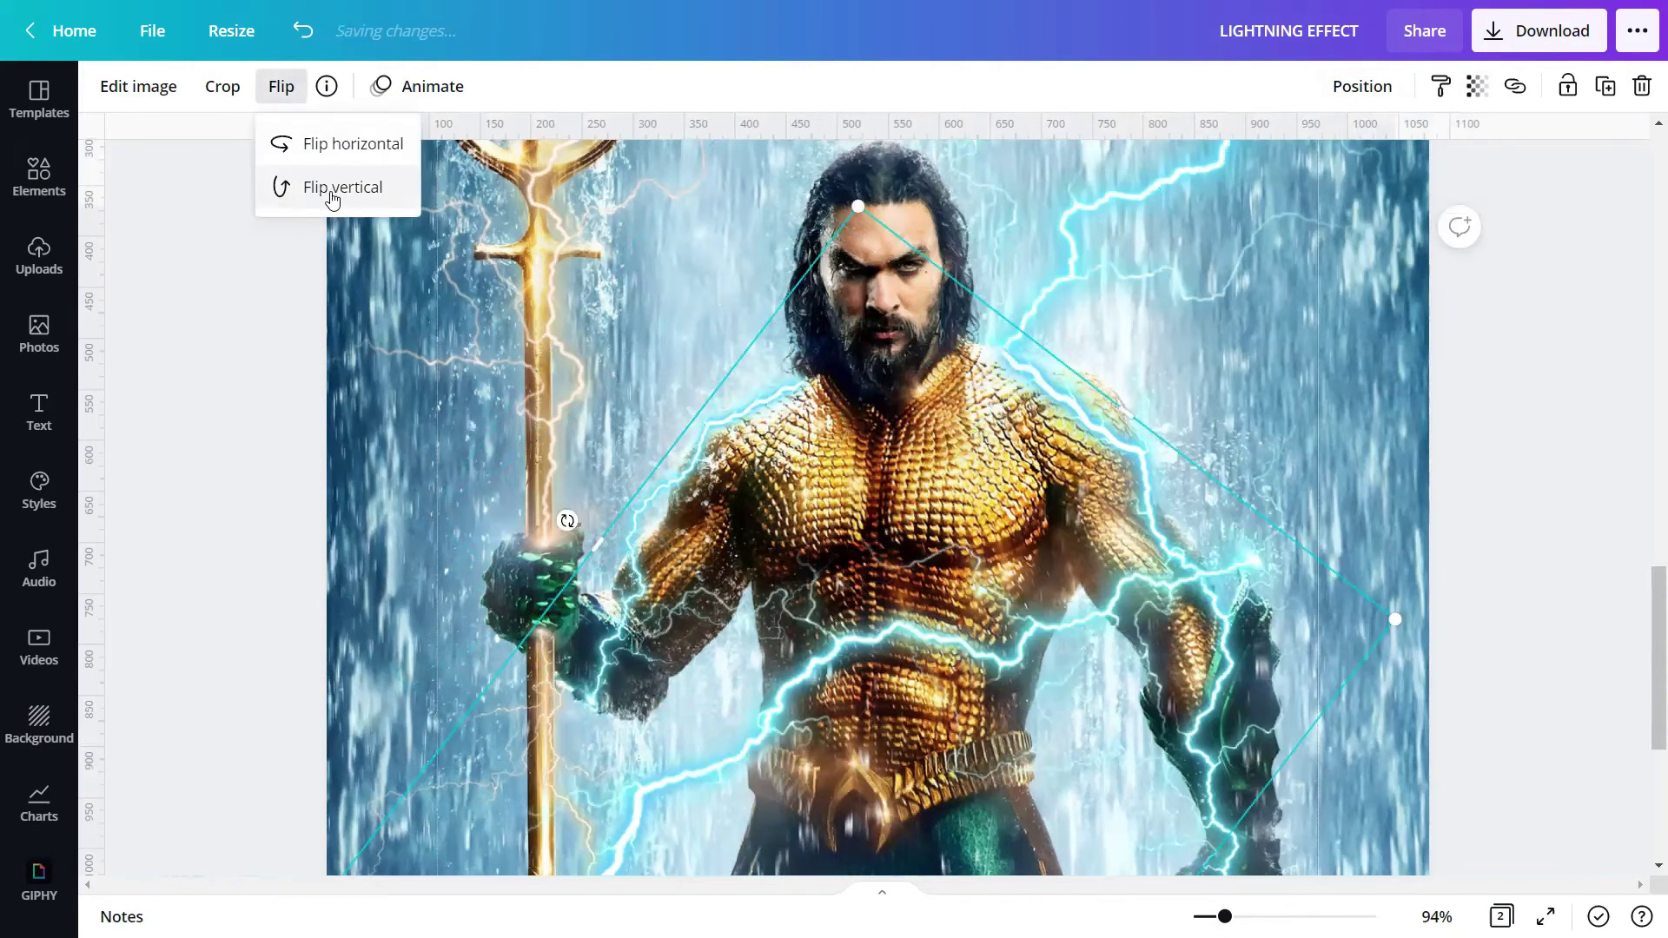
{"action": "left_click_drag", "start_coordinate": [565, 521], "coordinate": [688, 785]}
Step: Adjust the flipped torso lightning's size slightly and nudge it right to meet the incoming blue bolt at the neck
{"action": "left_click_drag", "start_coordinate": [1127, 291], "coordinate": [1120, 305]}
{"action": "key", "text": "Right"}
{"action": "key", "text": "Right"}
{"action": "key", "text": "Right"}
{"action": "key", "text": "Right"}
{"action": "key", "text": "Right"}
{"action": "key", "text": "Right"}
{"action": "key", "text": "Right"}
{"action": "key", "text": "Right"}
{"action": "key", "text": "Right"}
{"action": "key", "text": "Right"}
{"action": "key", "text": "Right"}
{"action": "key", "text": "Right"}
{"action": "key", "text": "Right"}
{"action": "key", "text": "Right"}
{"action": "key", "text": "Right"}
{"action": "key", "text": "Right"}
{"action": "key", "text": "Right"}
{"action": "key", "text": "Right"}
{"action": "key", "text": "Right"}
{"action": "key", "text": "Right"}
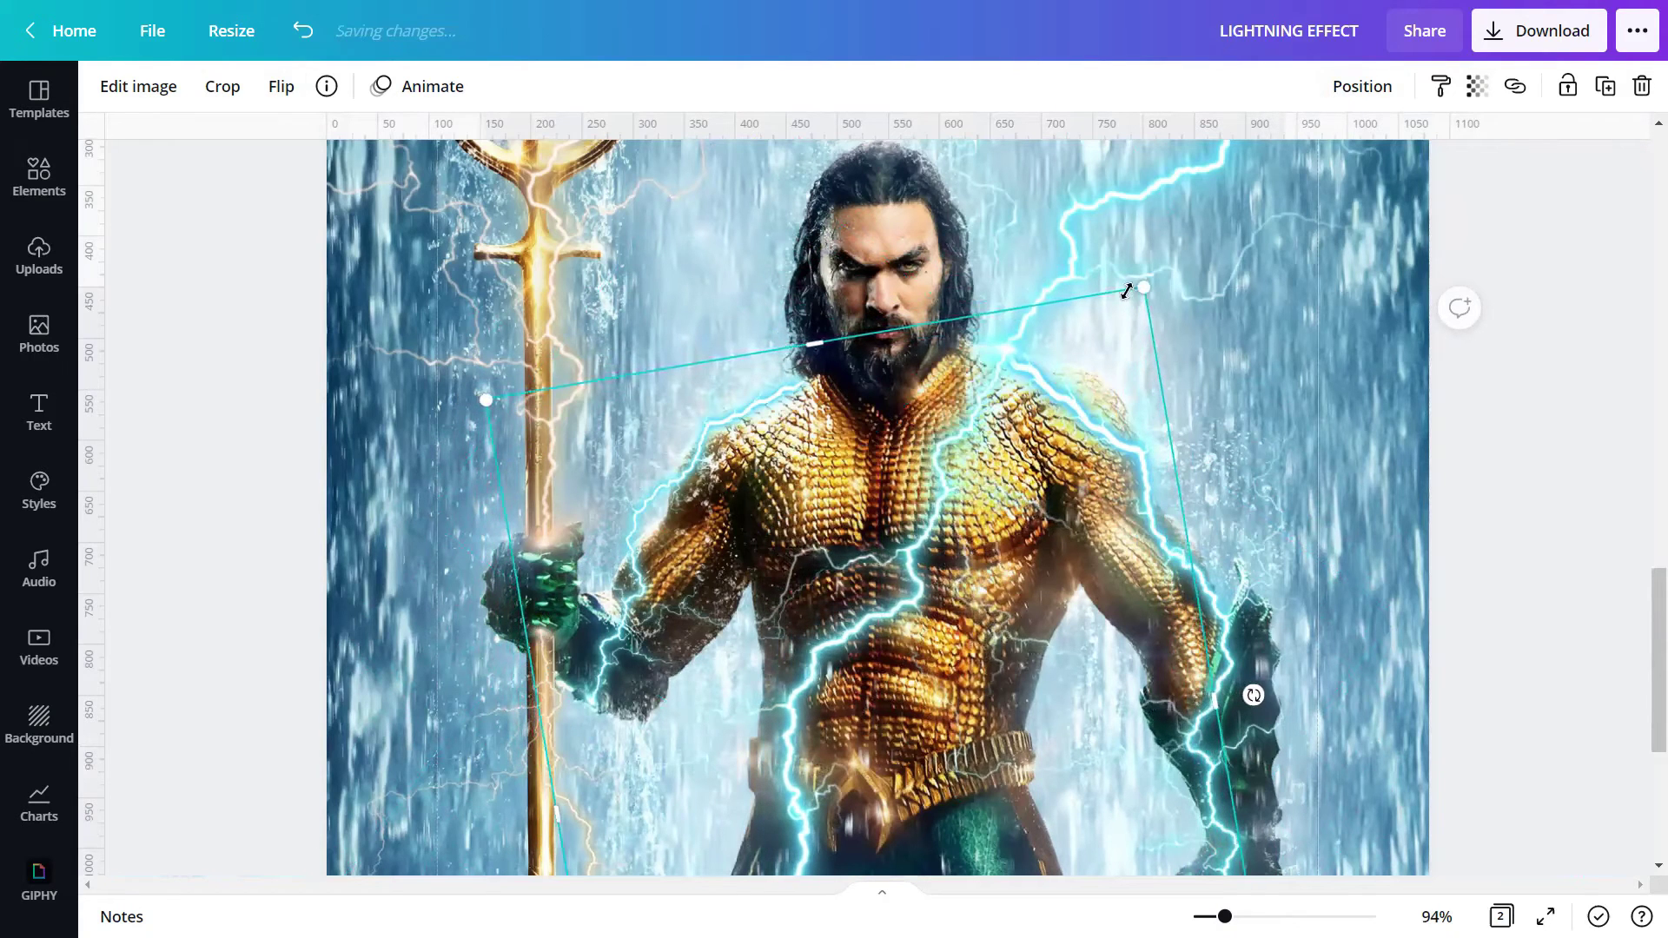
Step: Enlarge the torso lightning so its lower end runs down the leg and past the page's bottom edge
{"action": "left_click_drag", "start_coordinate": [1140, 287], "coordinate": [1143, 299]}
{"action": "scroll", "coordinate": [1141, 347], "scroll_direction": "down", "scroll_amount": 5}
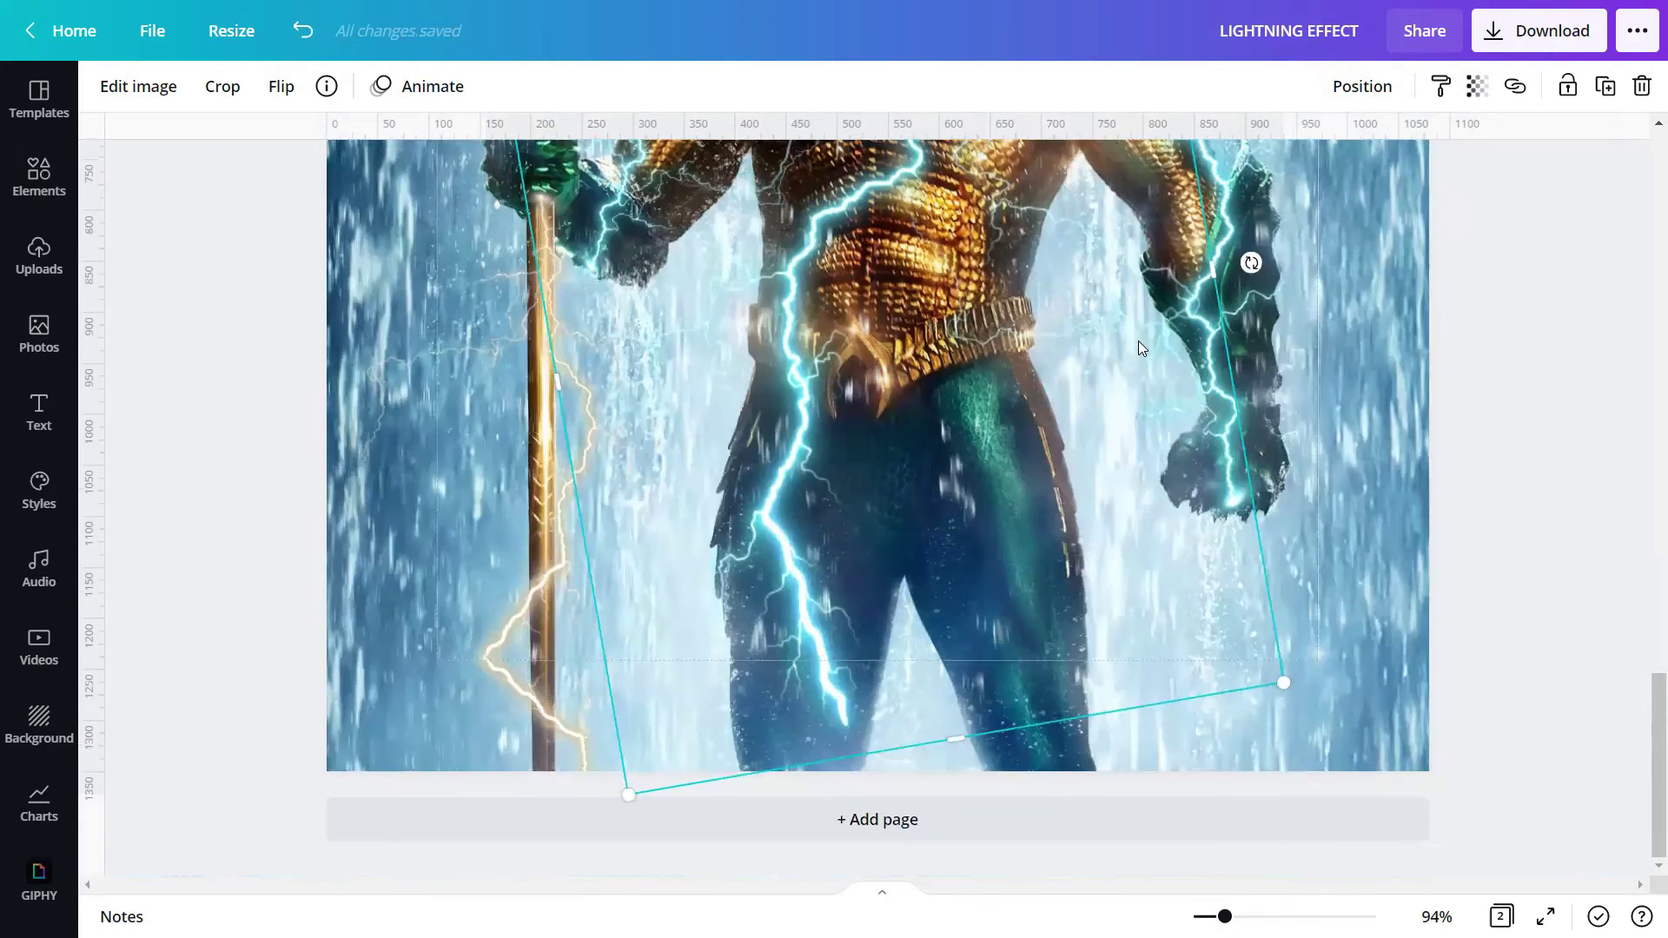
{"action": "left_click_drag", "start_coordinate": [630, 797], "coordinate": [603, 894]}
{"action": "scroll", "coordinate": [1131, 710], "scroll_direction": "up", "scroll_amount": 4}
{"action": "scroll", "coordinate": [1128, 704], "scroll_direction": "up", "scroll_amount": 3}
Step: Shrink the free arm's lightning, lowering its upper end from the neck, and flip it vertically
{"action": "left_click", "coordinate": [1225, 710]}
{"action": "left_click_drag", "start_coordinate": [1121, 345], "coordinate": [1161, 526]}
{"action": "scroll", "coordinate": [1162, 533], "scroll_direction": "down", "scroll_amount": 3}
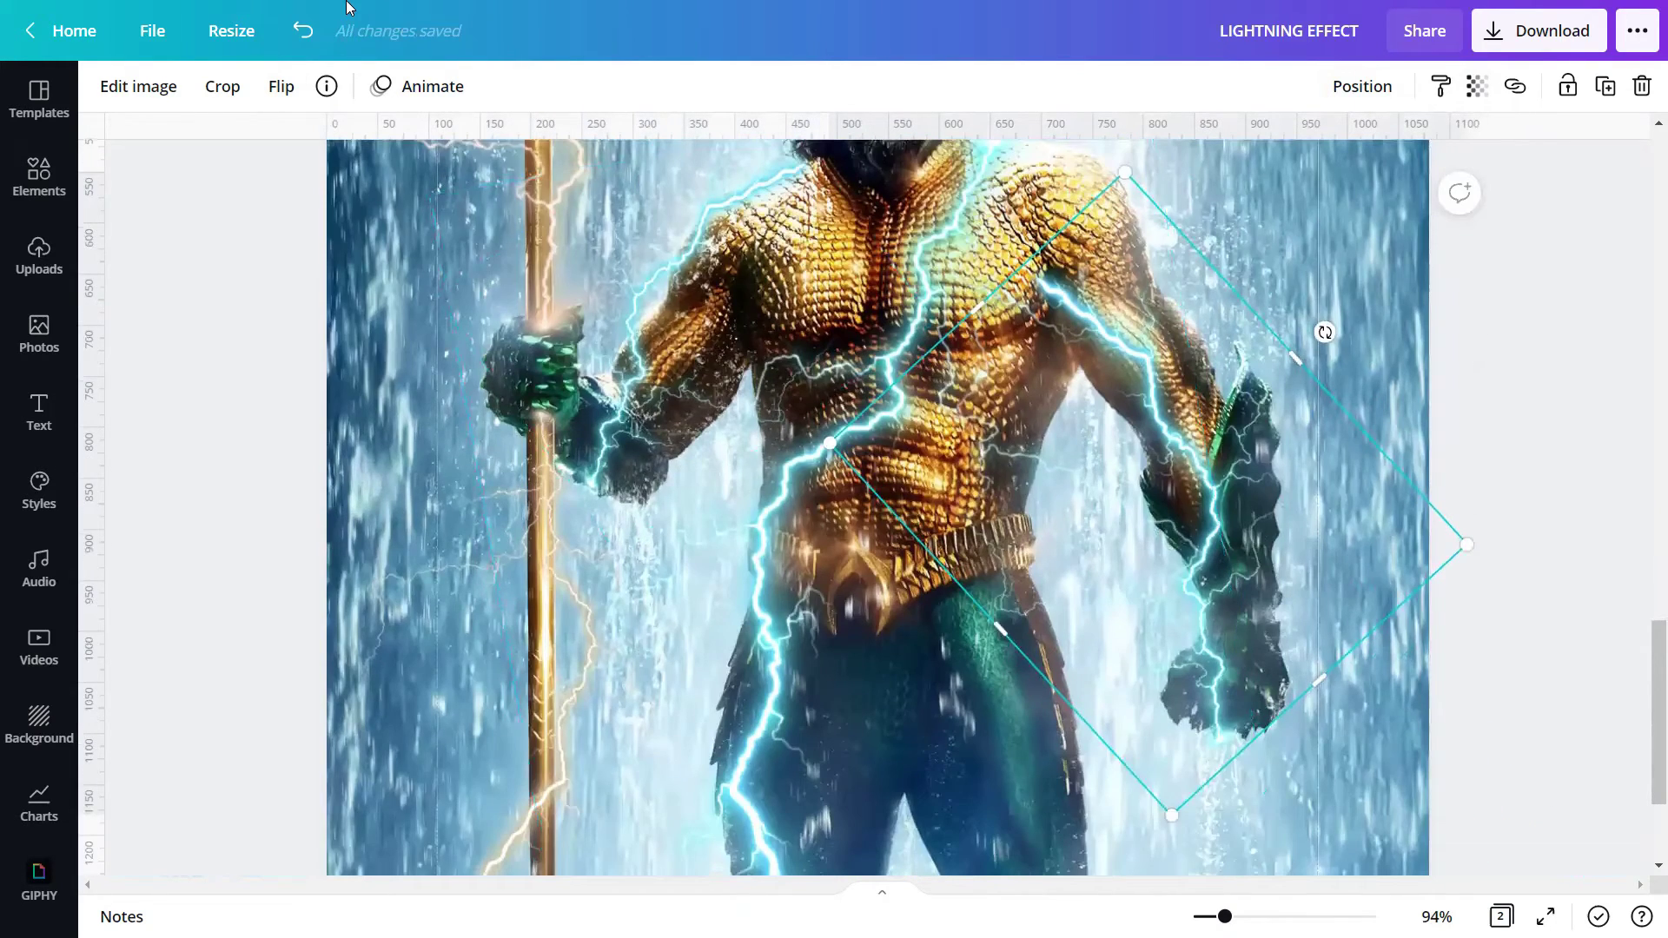
{"action": "left_click", "coordinate": [281, 86]}
{"action": "left_click", "coordinate": [369, 186]}
{"action": "left_click", "coordinate": [372, 141]}
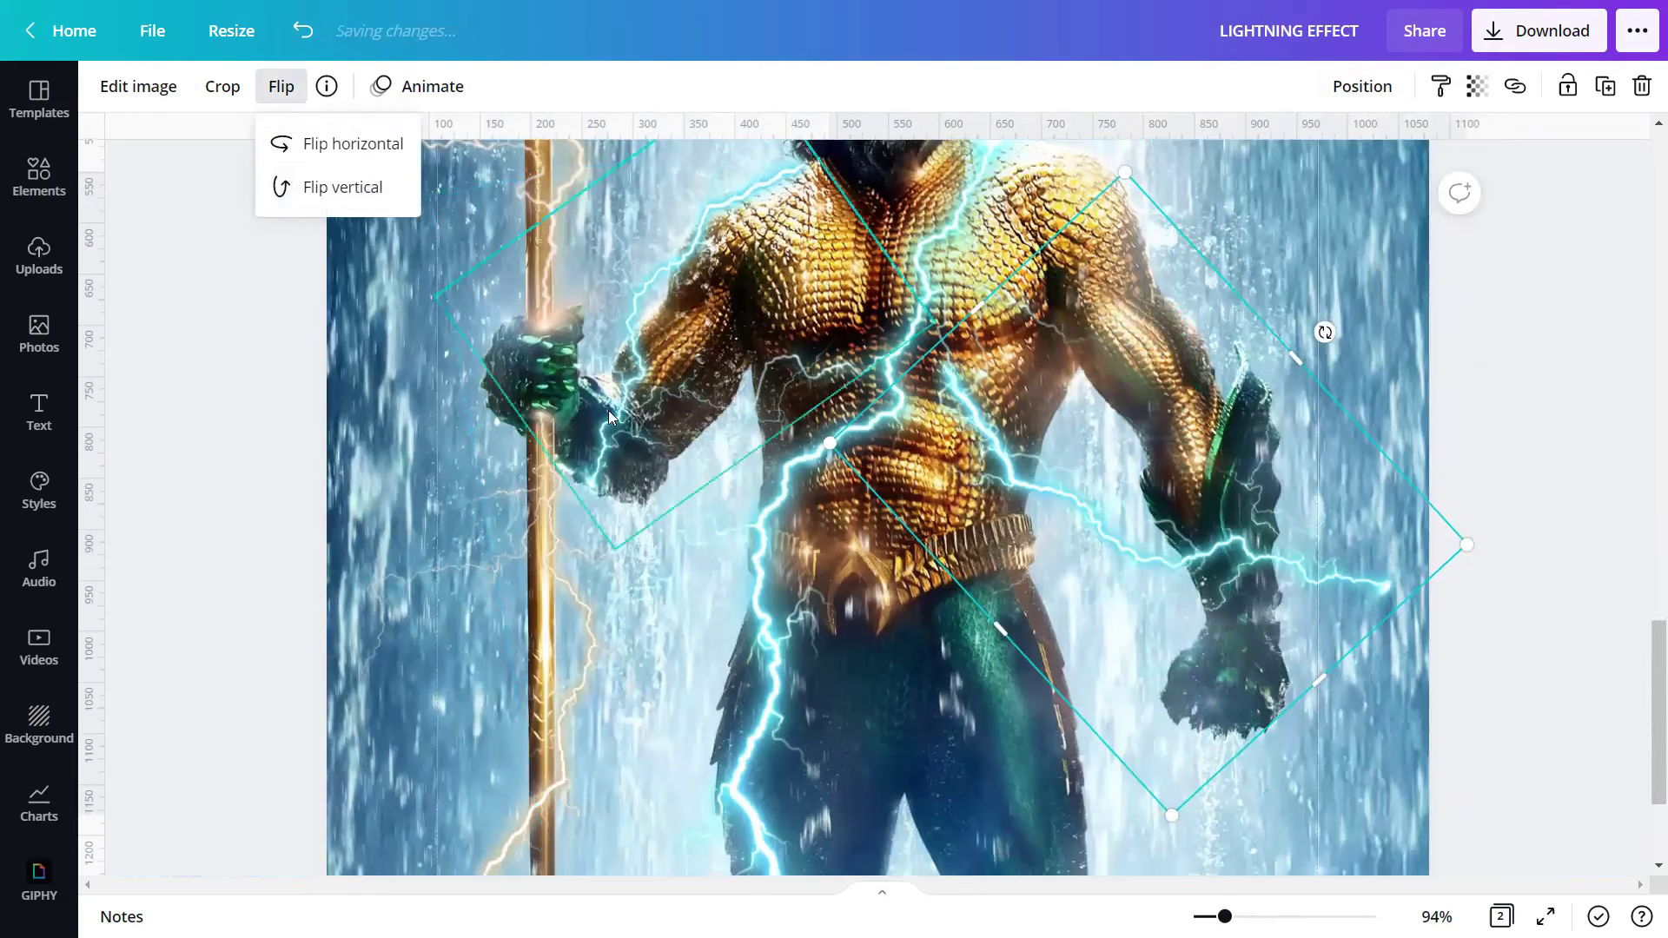
Step: Rotate and resize the flipped arm lightning so it runs from the shoulder down to the clenched fist
{"action": "left_click_drag", "start_coordinate": [1324, 332], "coordinate": [1233, 409]}
{"action": "scroll", "coordinate": [1294, 340], "scroll_direction": "up", "scroll_amount": 2}
{"action": "left_click_drag", "start_coordinate": [1373, 480], "coordinate": [1419, 430]}
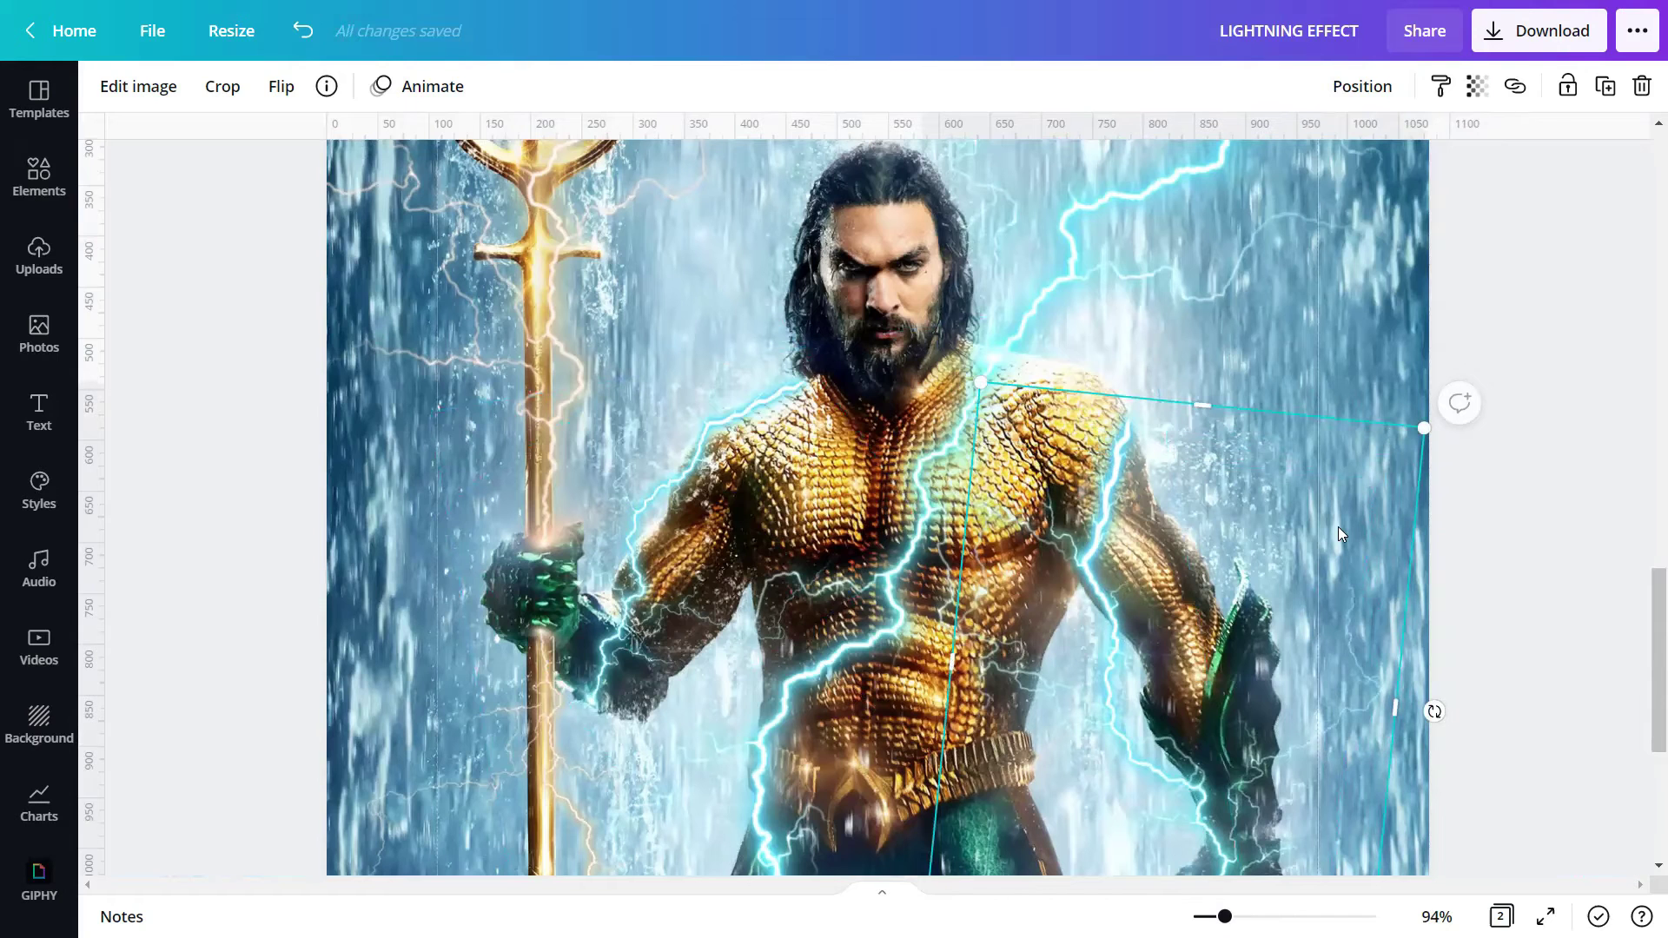
{"action": "scroll", "coordinate": [1472, 544], "scroll_direction": "down", "scroll_amount": 3}
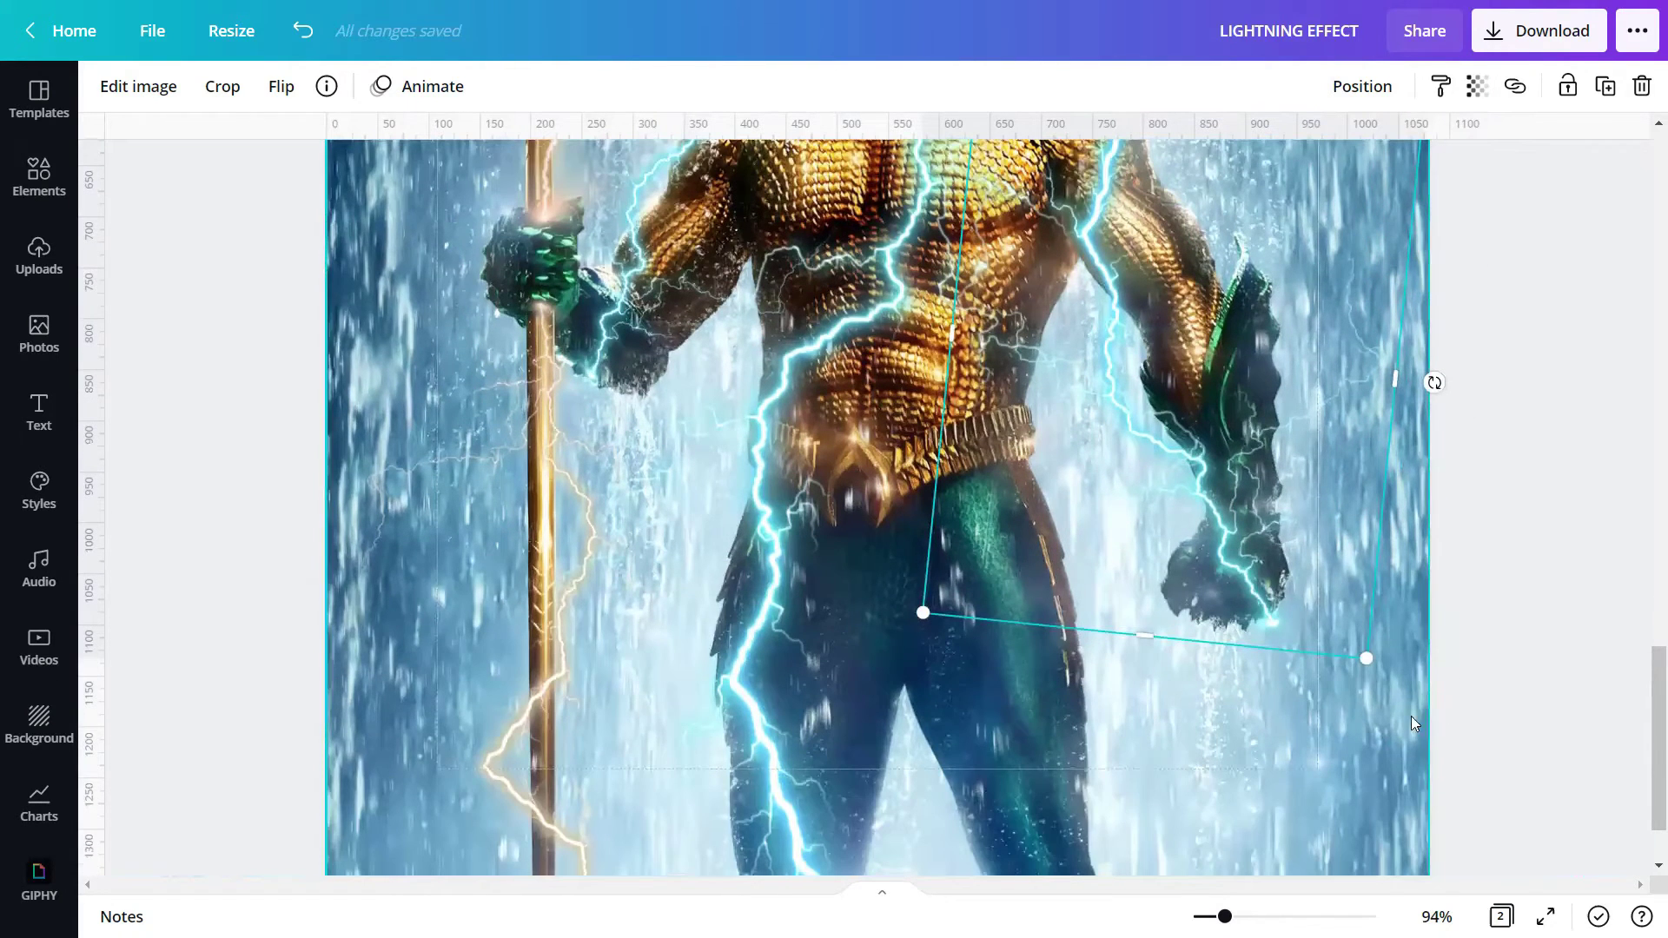
{"action": "left_click_drag", "start_coordinate": [1366, 658], "coordinate": [1361, 650]}
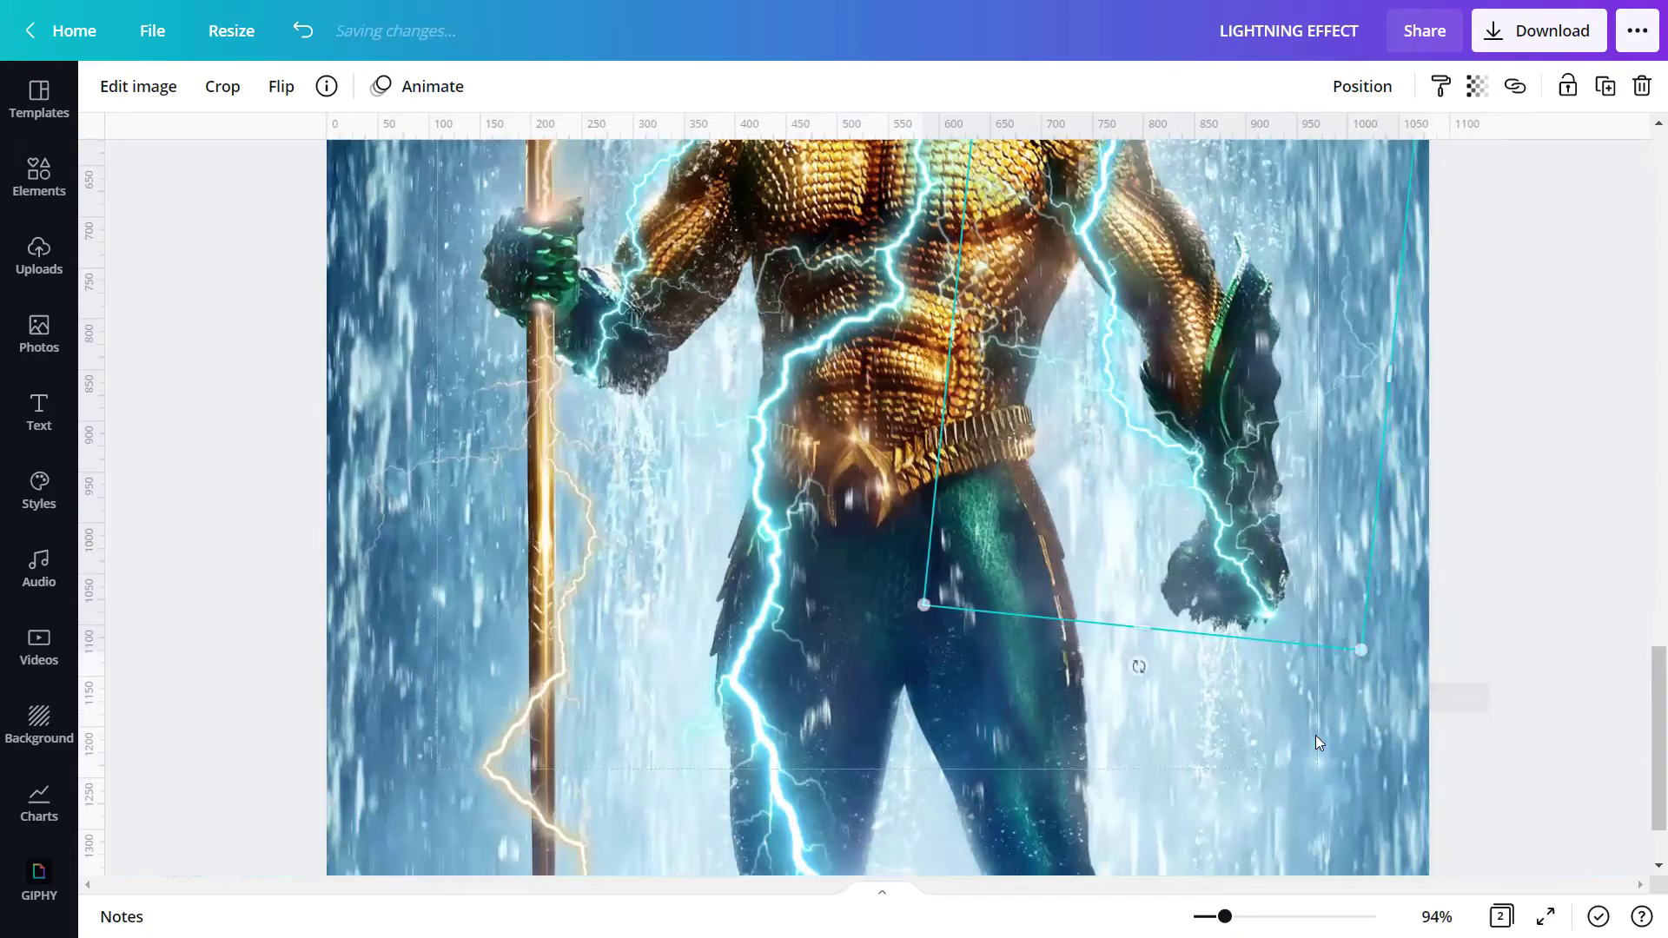
Step: Shift the torso lightning slightly up and right so its upper end joins the incoming blue bolt near the neck
{"action": "left_click_drag", "start_coordinate": [1225, 917], "coordinate": [1295, 914]}
{"action": "left_click_drag", "start_coordinate": [1201, 882], "coordinate": [1526, 882]}
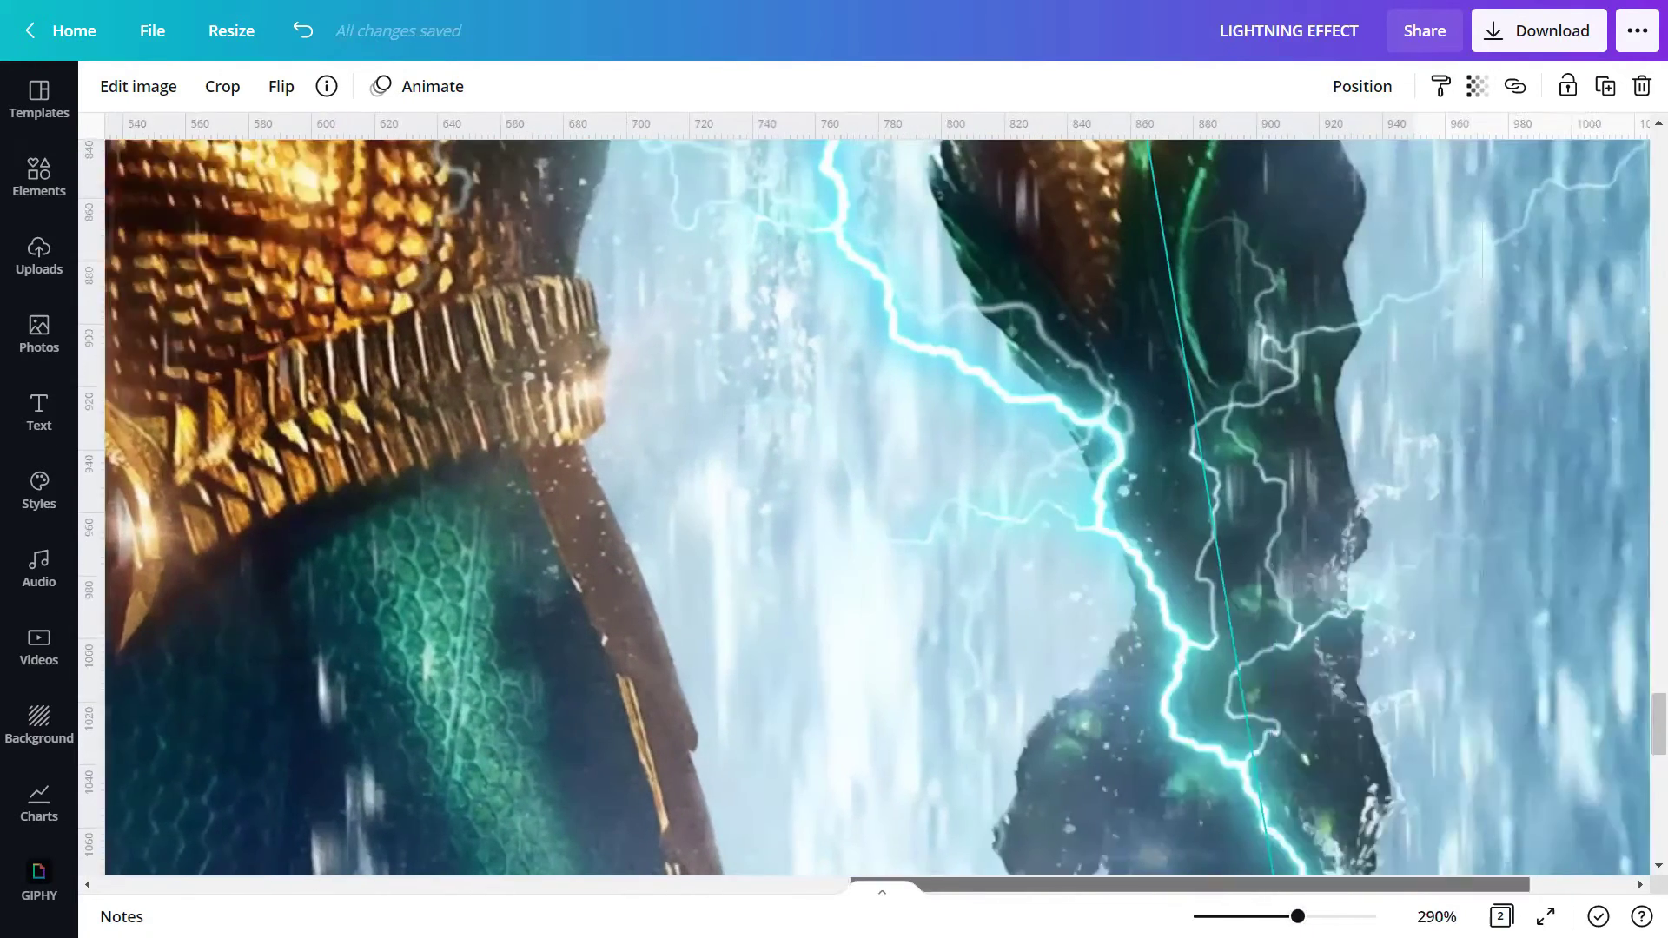
{"action": "scroll", "coordinate": [1511, 715], "scroll_direction": "right", "scroll_amount": 3}
{"action": "scroll", "coordinate": [1477, 691], "scroll_direction": "down", "scroll_amount": 5}
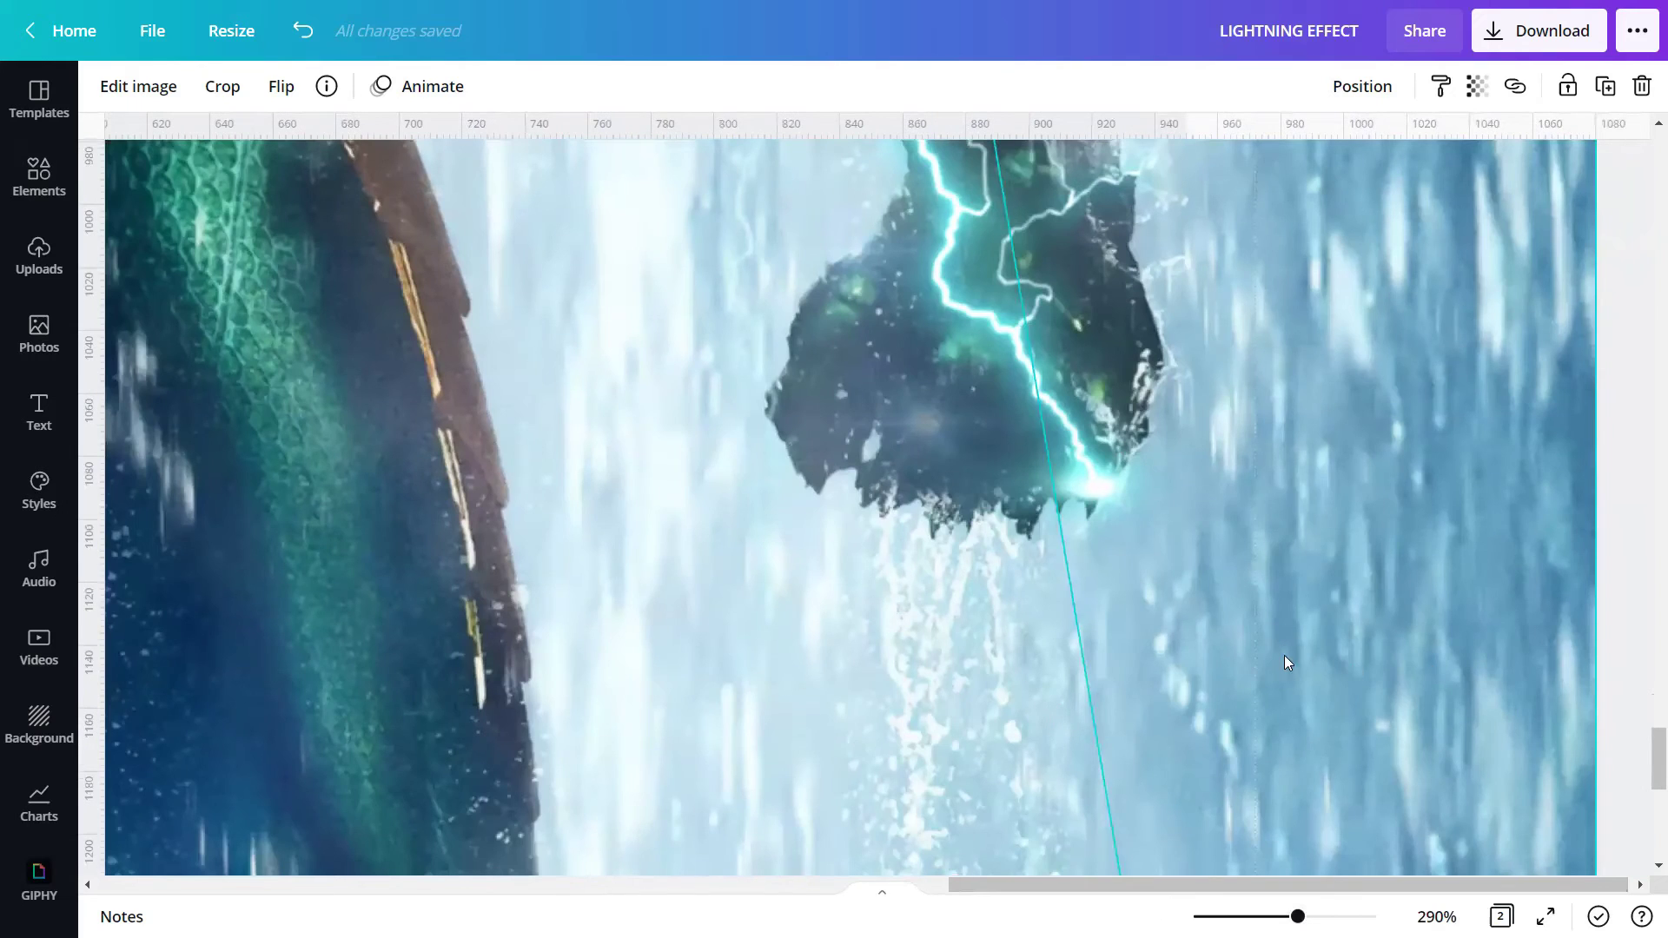
{"action": "scroll", "coordinate": [1284, 660], "scroll_direction": "up", "scroll_amount": 15}
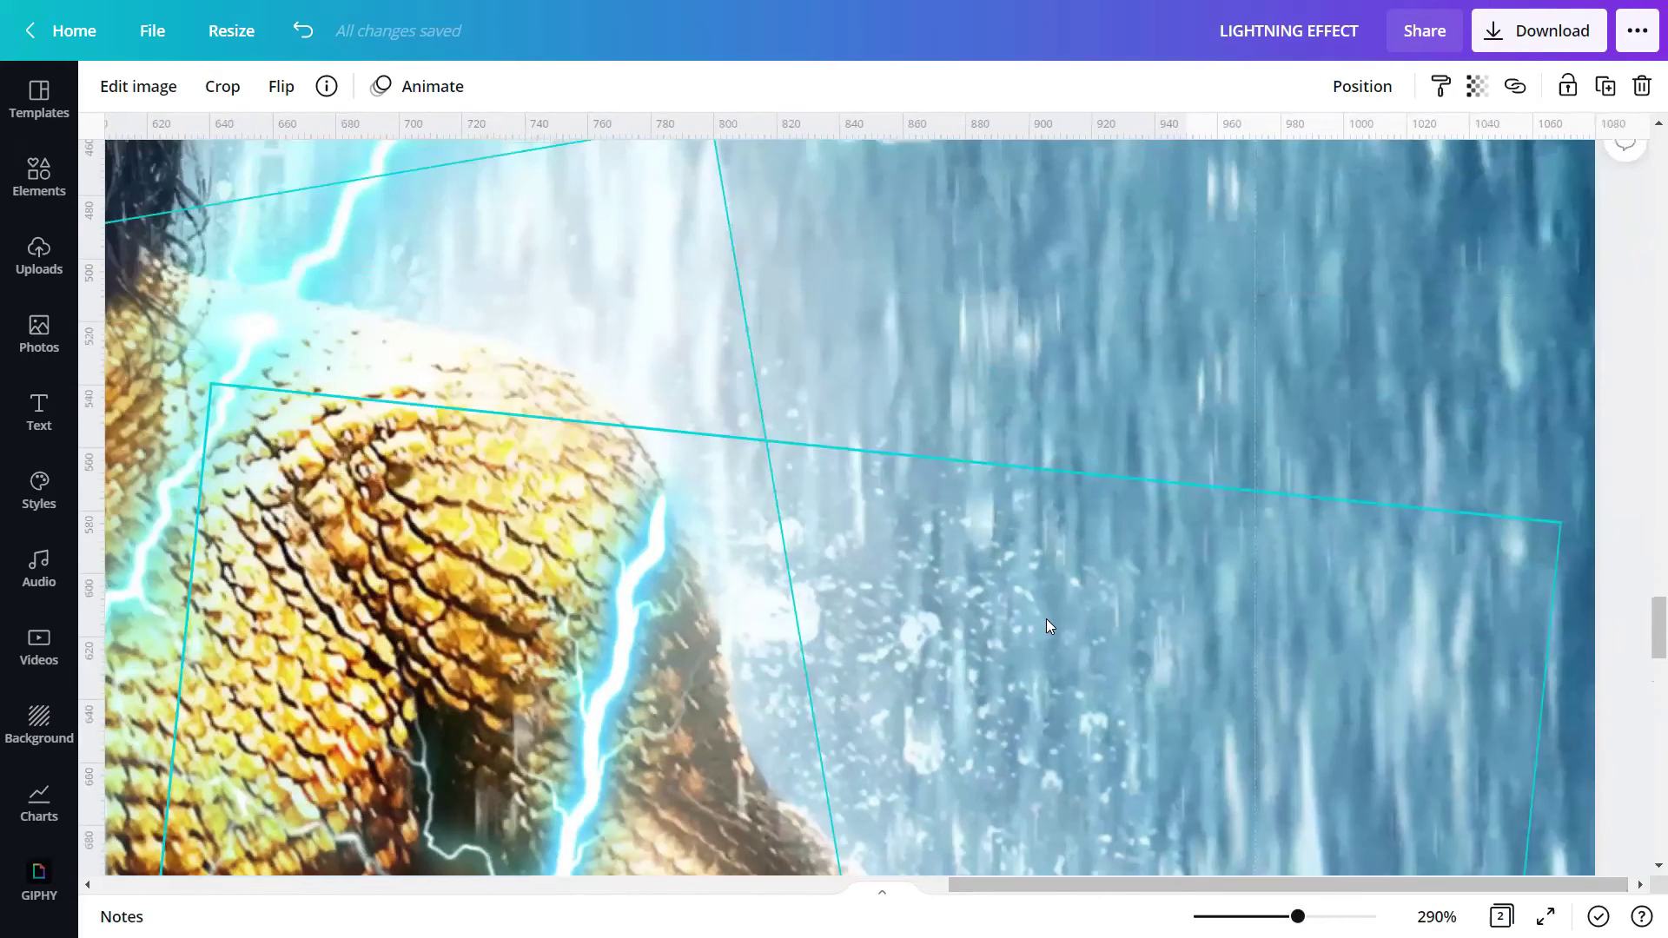
{"action": "scroll", "coordinate": [1045, 618], "scroll_direction": "up", "scroll_amount": 17}
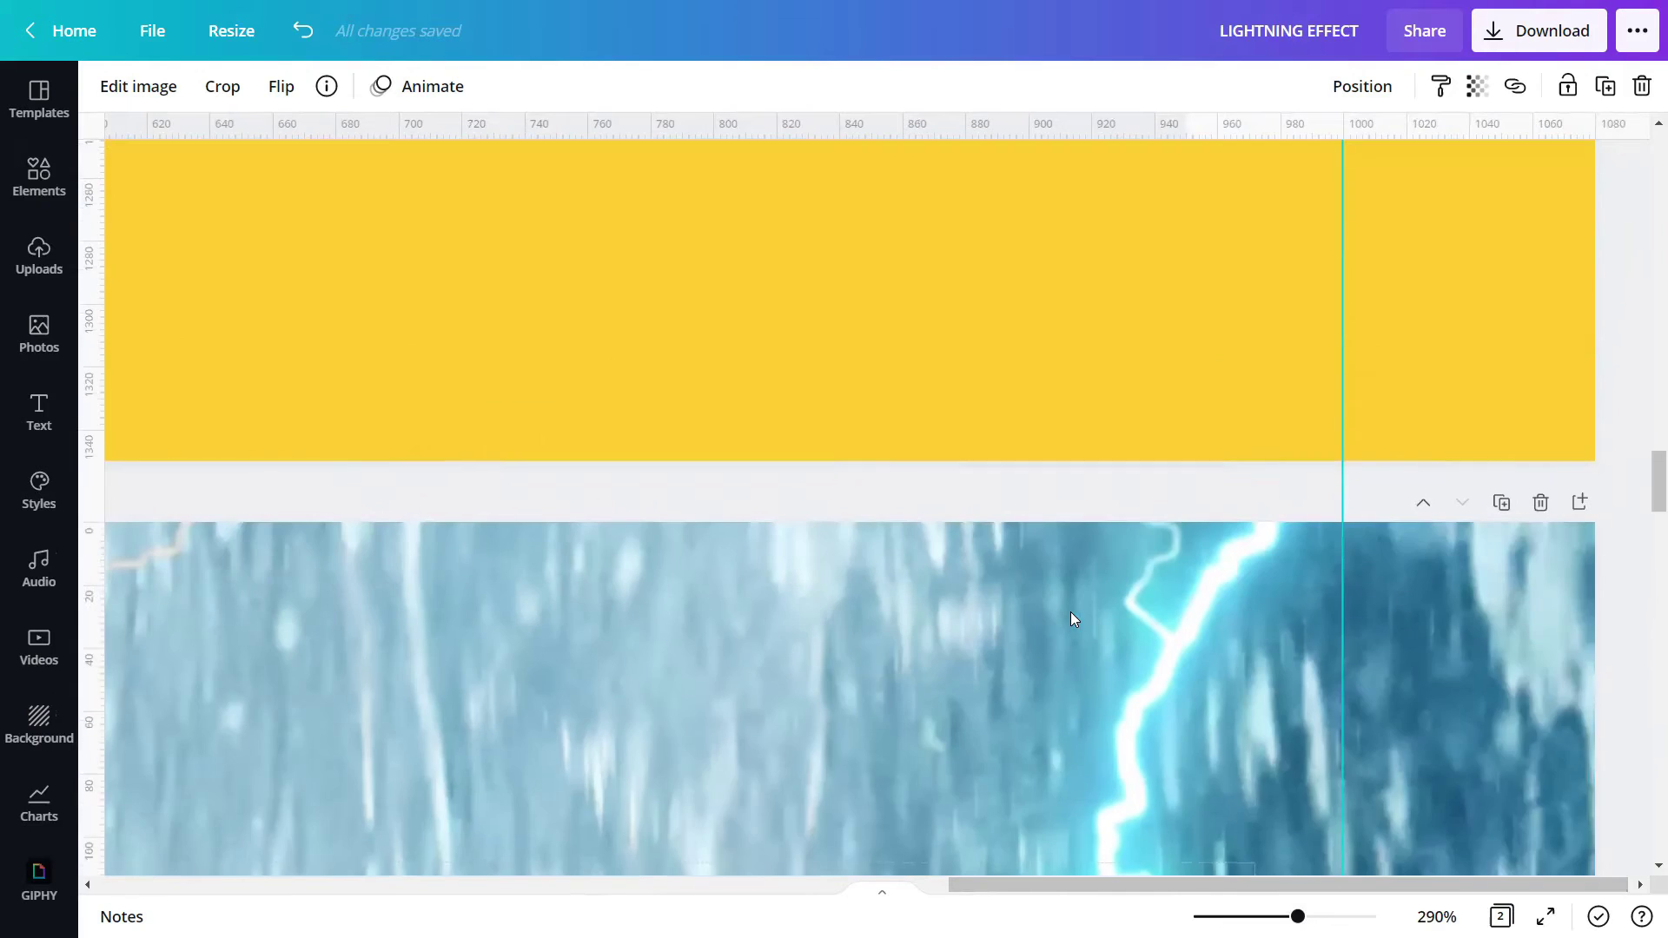
{"action": "scroll", "coordinate": [1071, 612], "scroll_direction": "down", "scroll_amount": 12}
{"action": "left_click_drag", "start_coordinate": [1152, 884], "coordinate": [1033, 884]}
{"action": "scroll", "coordinate": [739, 565], "scroll_direction": "down", "scroll_amount": 4}
{"action": "left_click_drag", "start_coordinate": [982, 224], "coordinate": [1024, 200]}
Step: Examine the lightning bolts across the whole page, from the man's torso and legs to the yellow bolts around the trident
{"action": "scroll", "coordinate": [793, 387], "scroll_direction": "down", "scroll_amount": 8}
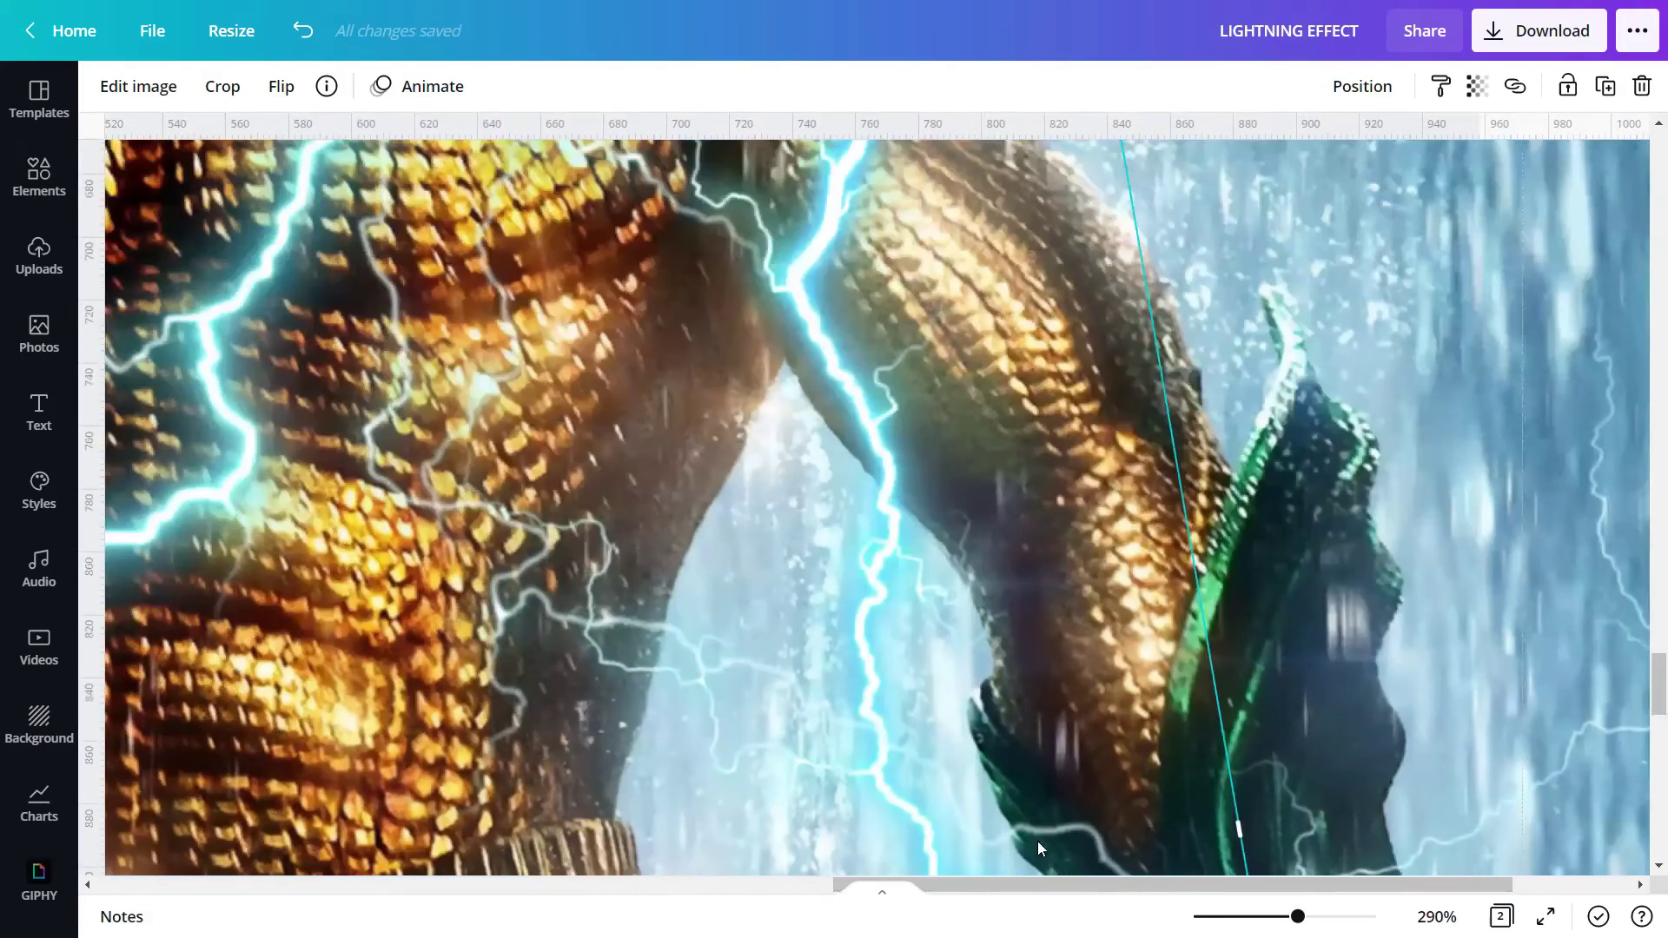
{"action": "left_click_drag", "start_coordinate": [1037, 884], "coordinate": [785, 885]}
{"action": "scroll", "coordinate": [866, 462], "scroll_direction": "down", "scroll_amount": 1}
{"action": "scroll", "coordinate": [589, 370], "scroll_direction": "down", "scroll_amount": 17}
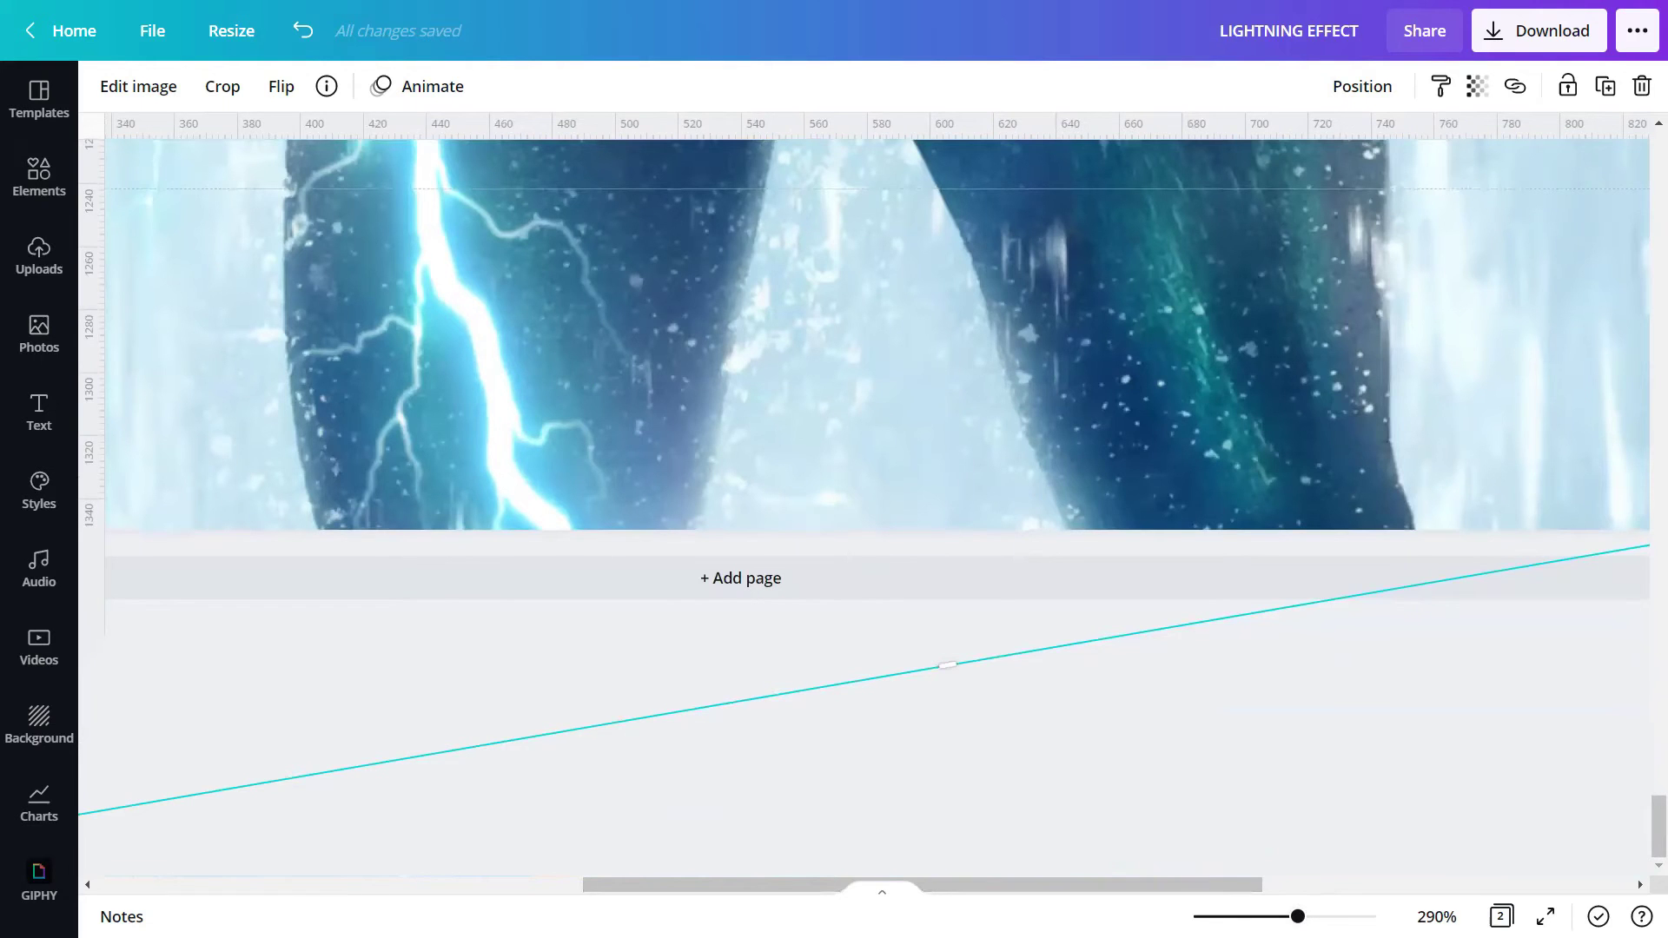
{"action": "scroll", "coordinate": [949, 689], "scroll_direction": "down", "scroll_amount": 10}
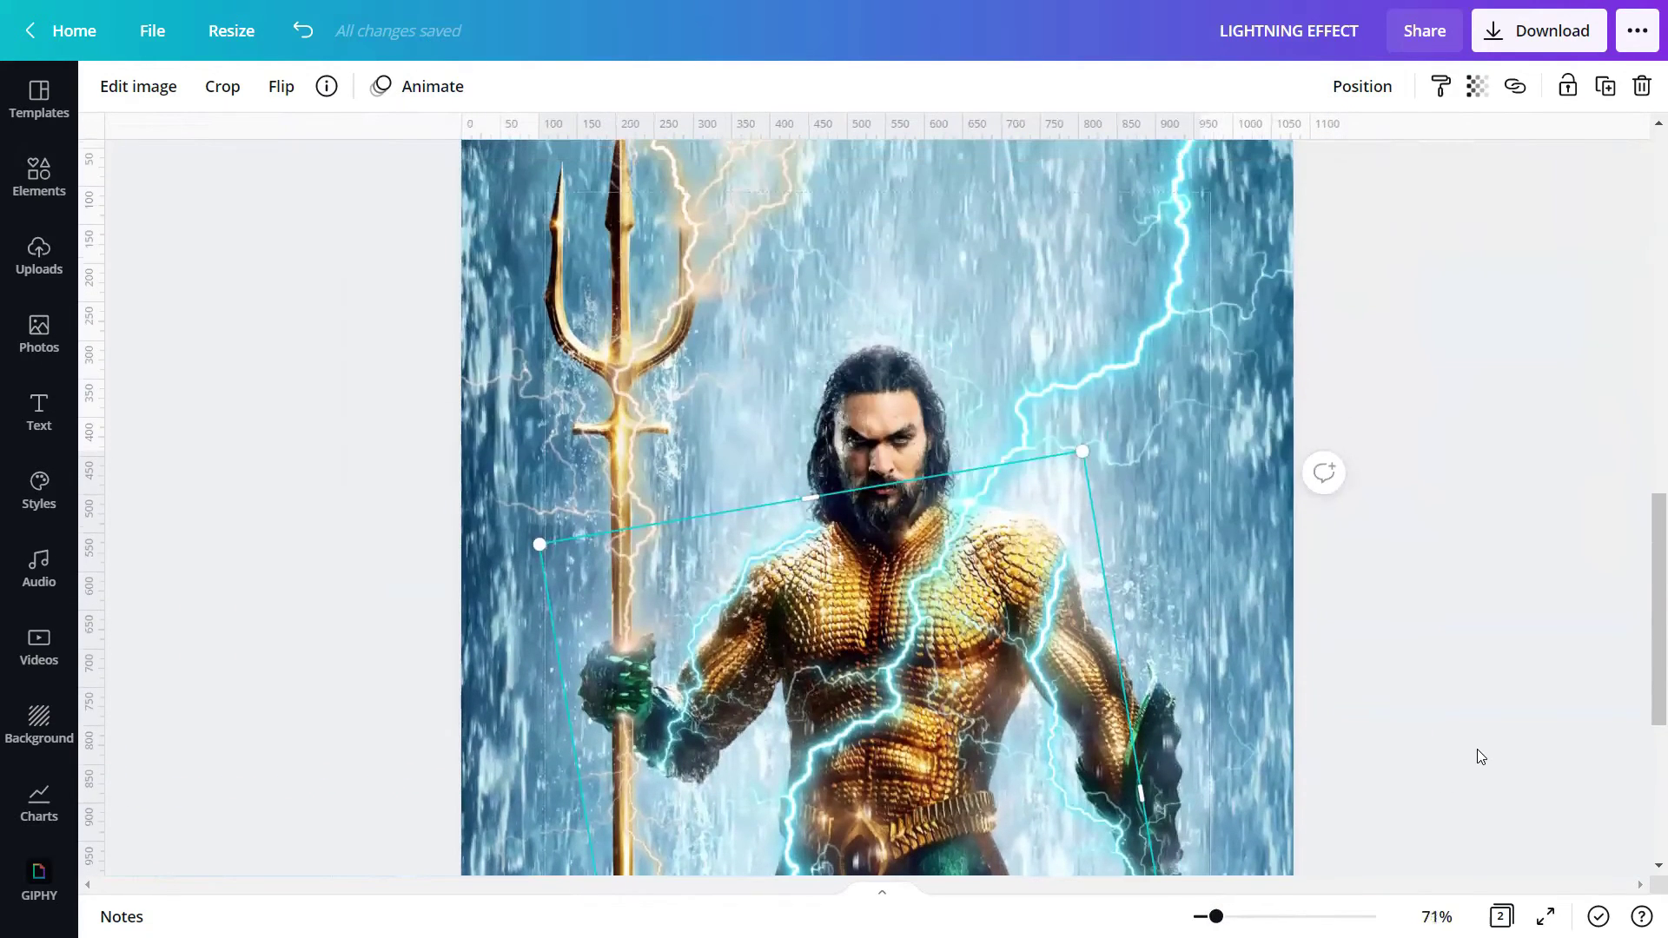
{"action": "left_click", "coordinate": [1463, 608]}
{"action": "scroll", "coordinate": [1482, 553], "scroll_direction": "down", "scroll_amount": 5}
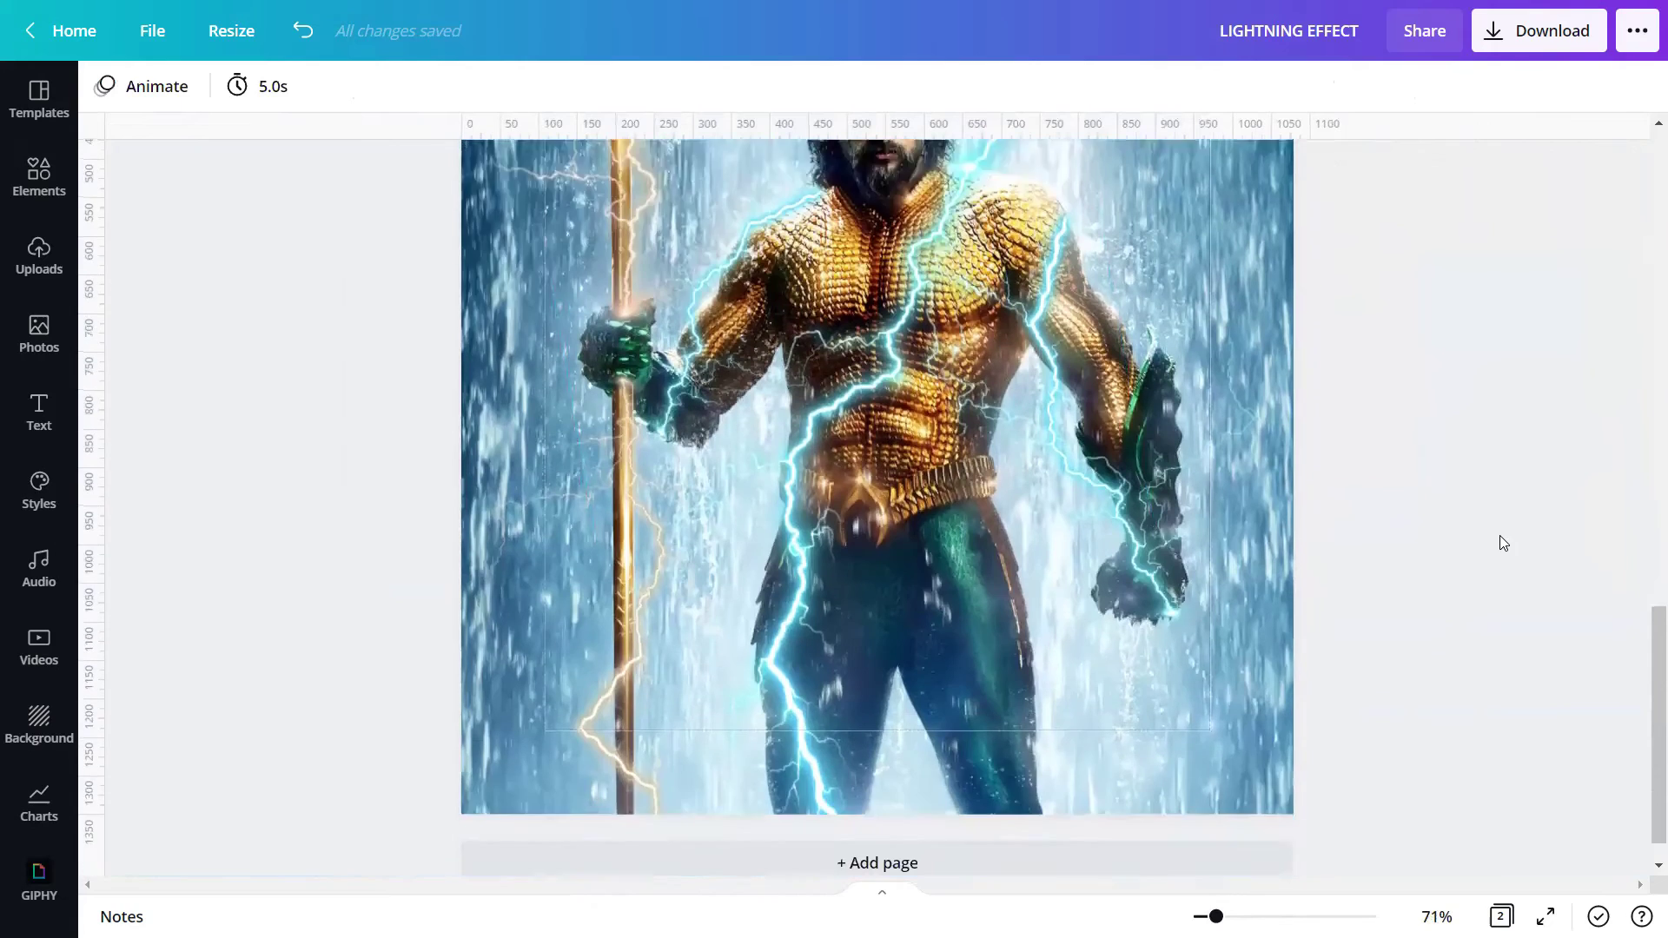
{"action": "scroll", "coordinate": [417, 291], "scroll_direction": "up", "scroll_amount": 5}
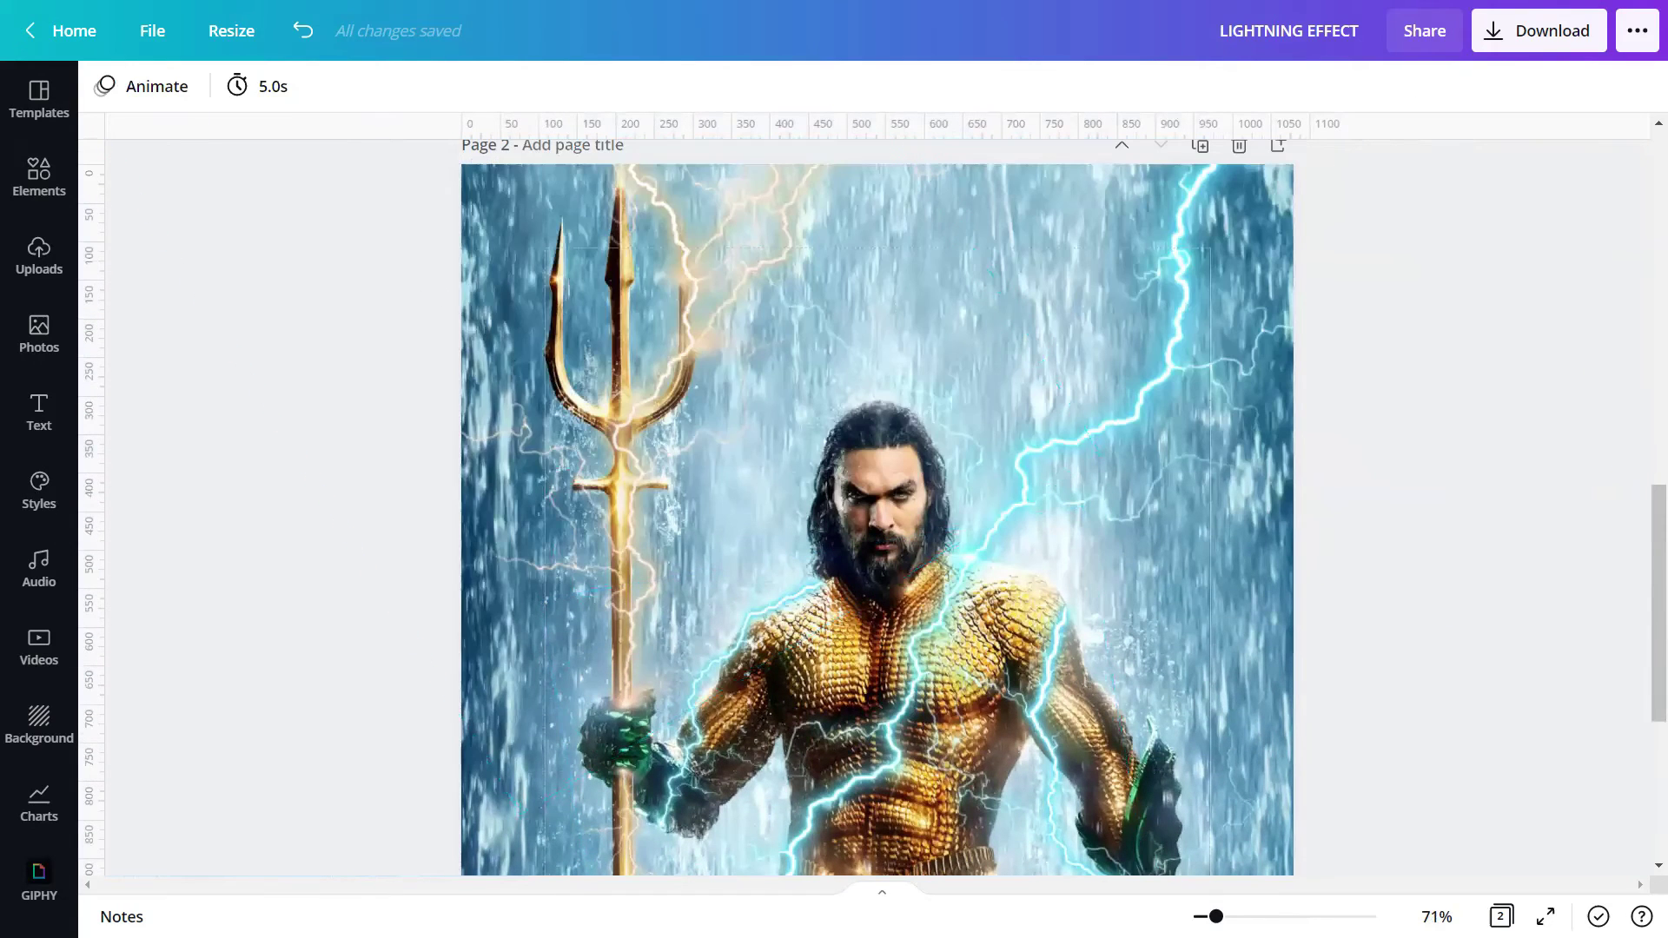
{"action": "scroll", "coordinate": [622, 490], "scroll_direction": "up", "scroll_amount": 5}
{"action": "scroll", "coordinate": [1013, 582], "scroll_direction": "up", "scroll_amount": 3}
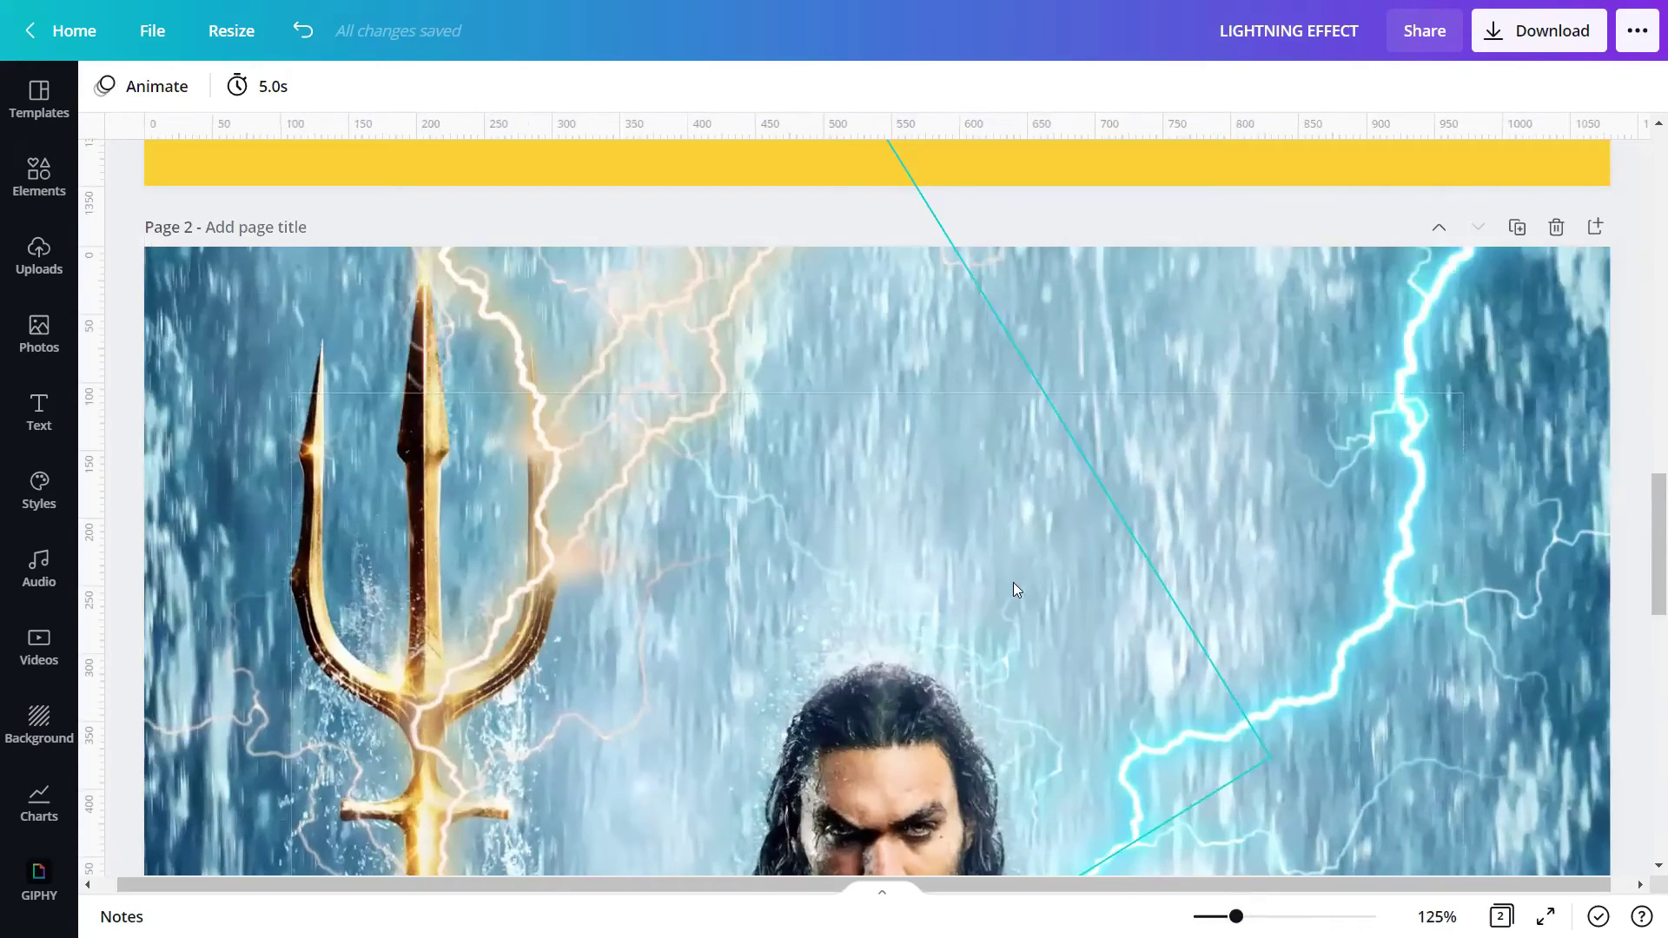
{"action": "left_click", "coordinate": [650, 426]}
{"action": "left_click", "coordinate": [593, 241]}
{"action": "left_click", "coordinate": [764, 287]}
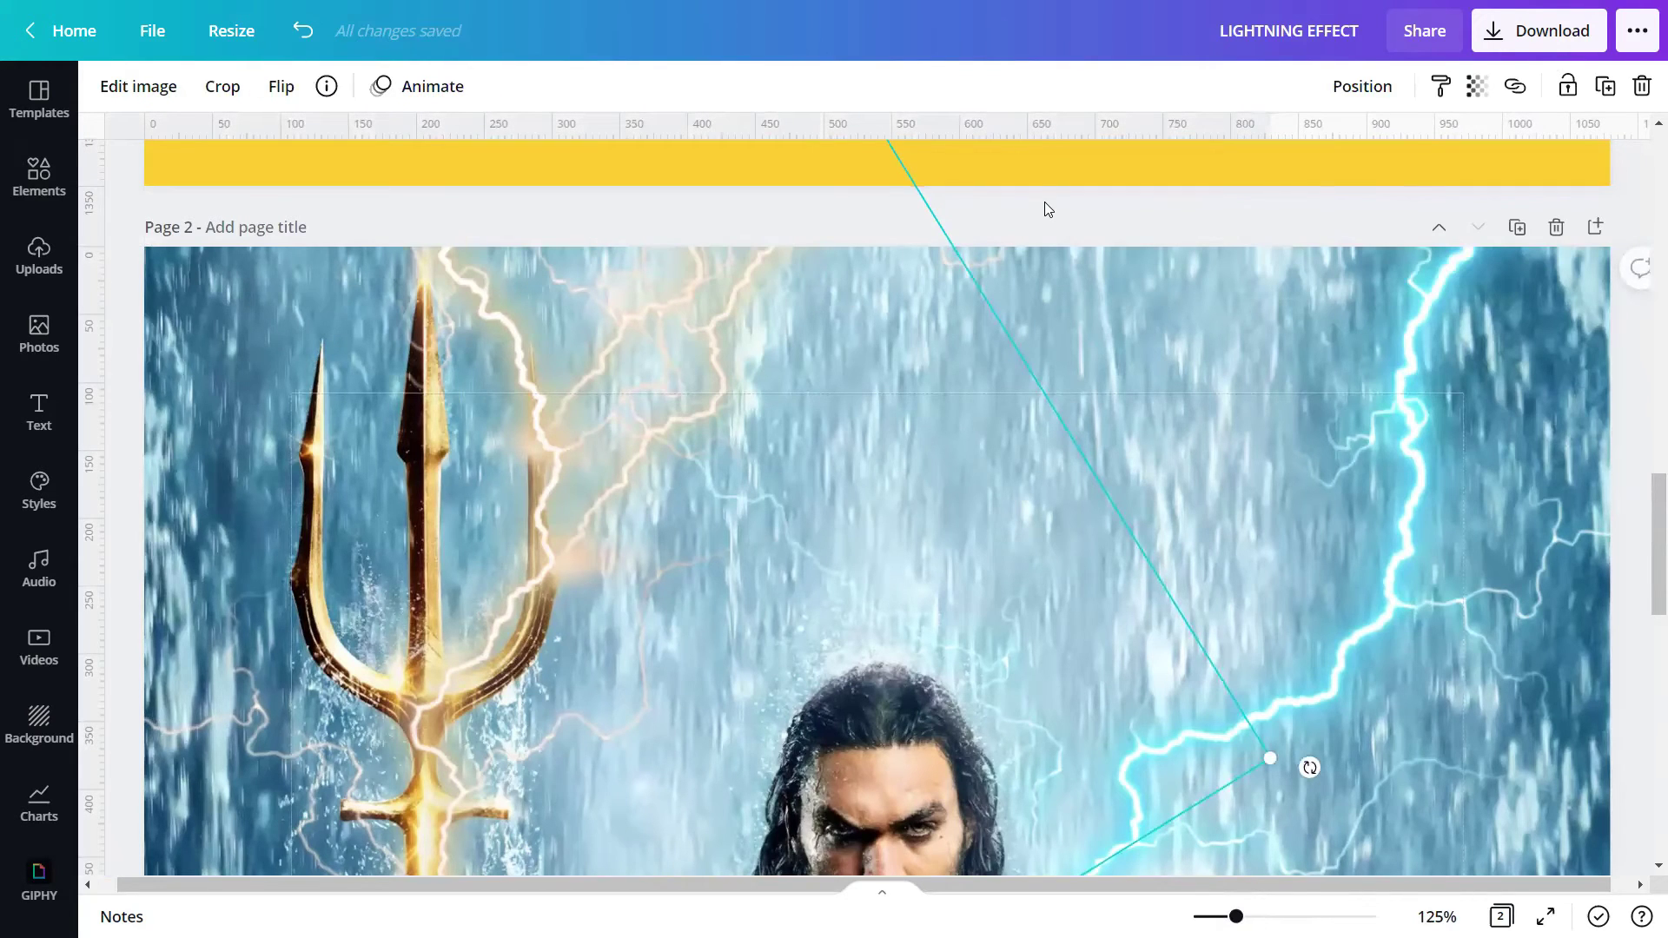
{"action": "left_click", "coordinate": [900, 240]}
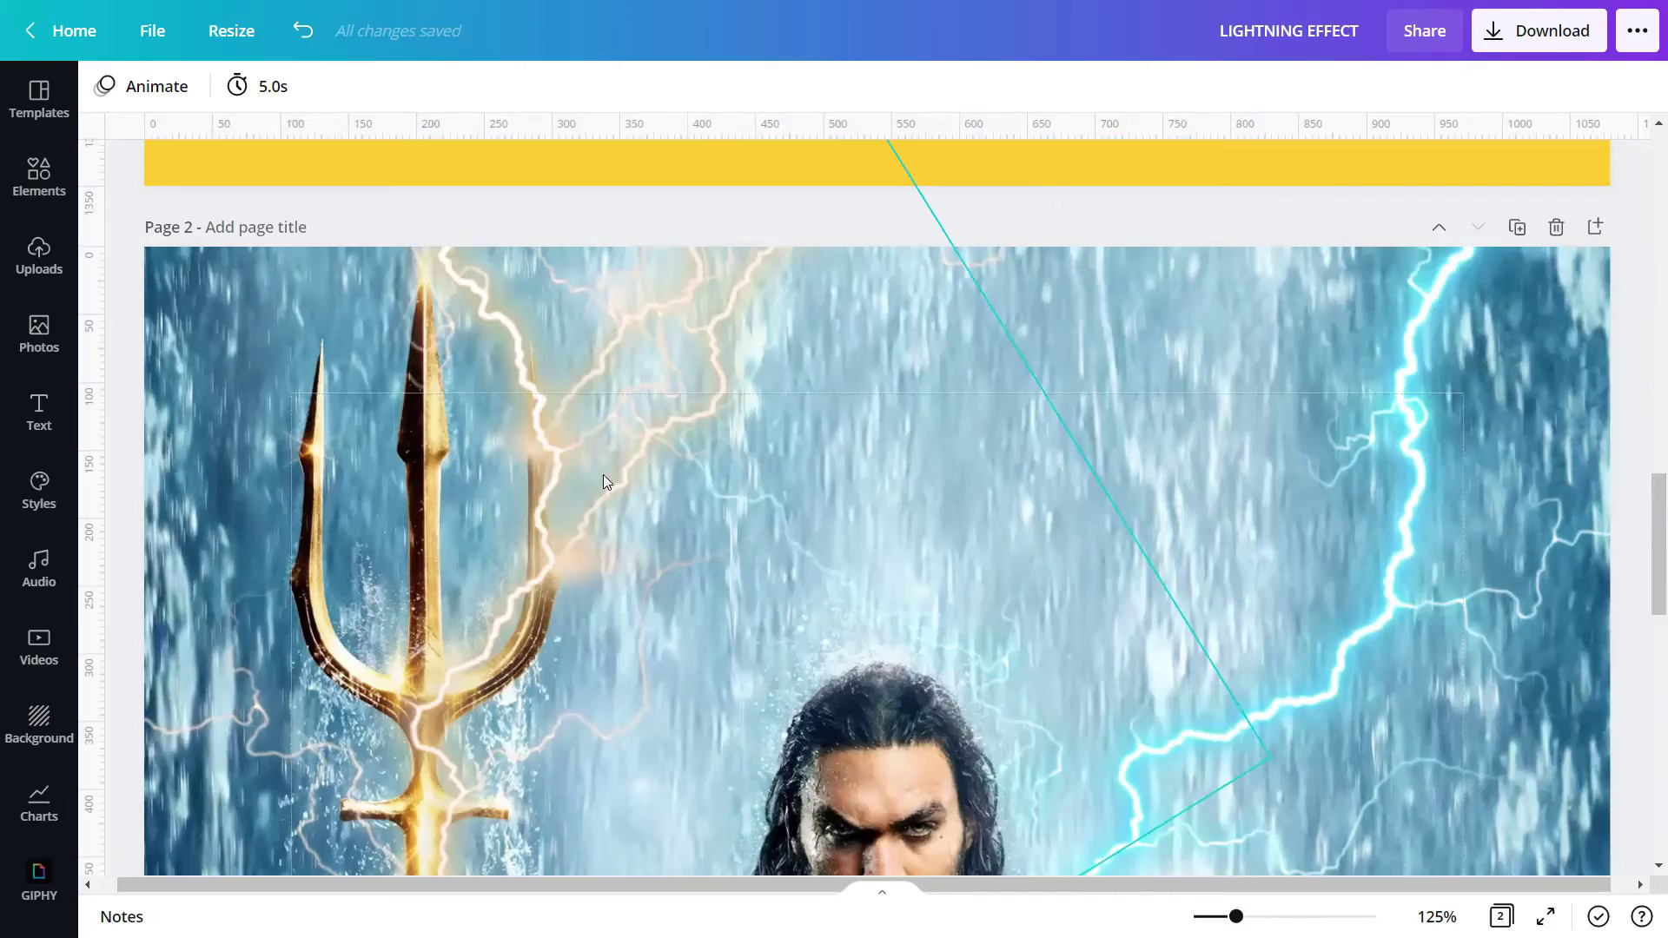
{"action": "scroll", "coordinate": [450, 594], "scroll_direction": "down", "scroll_amount": 15}
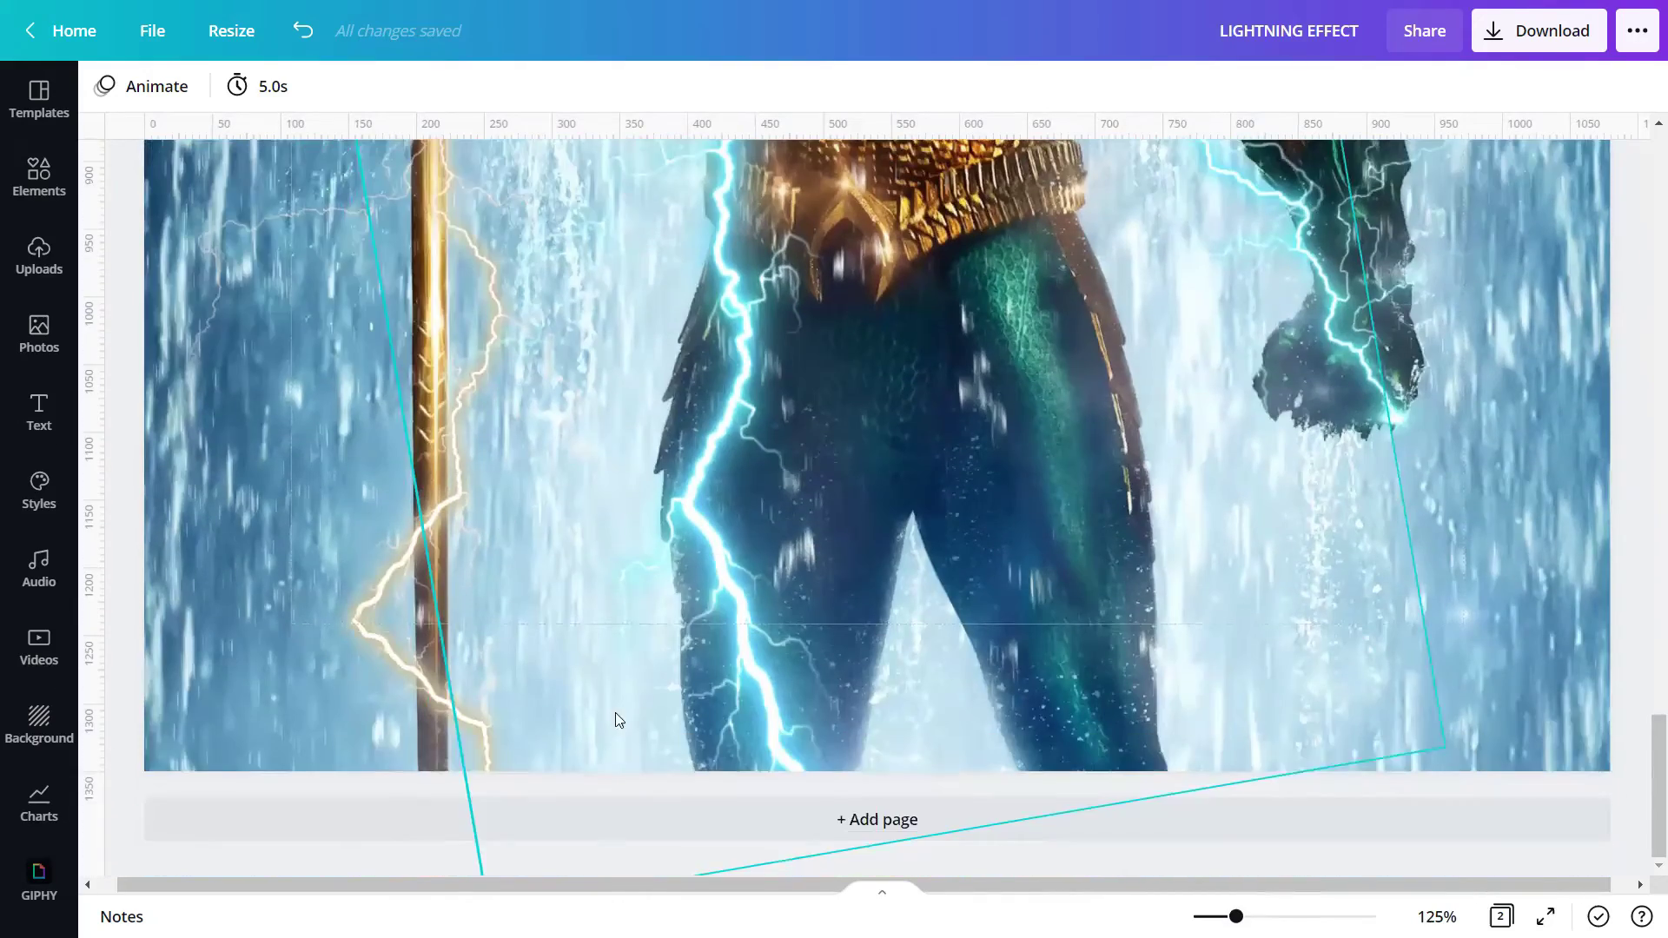
{"action": "scroll", "coordinate": [549, 854], "scroll_direction": "up", "scroll_amount": 14}
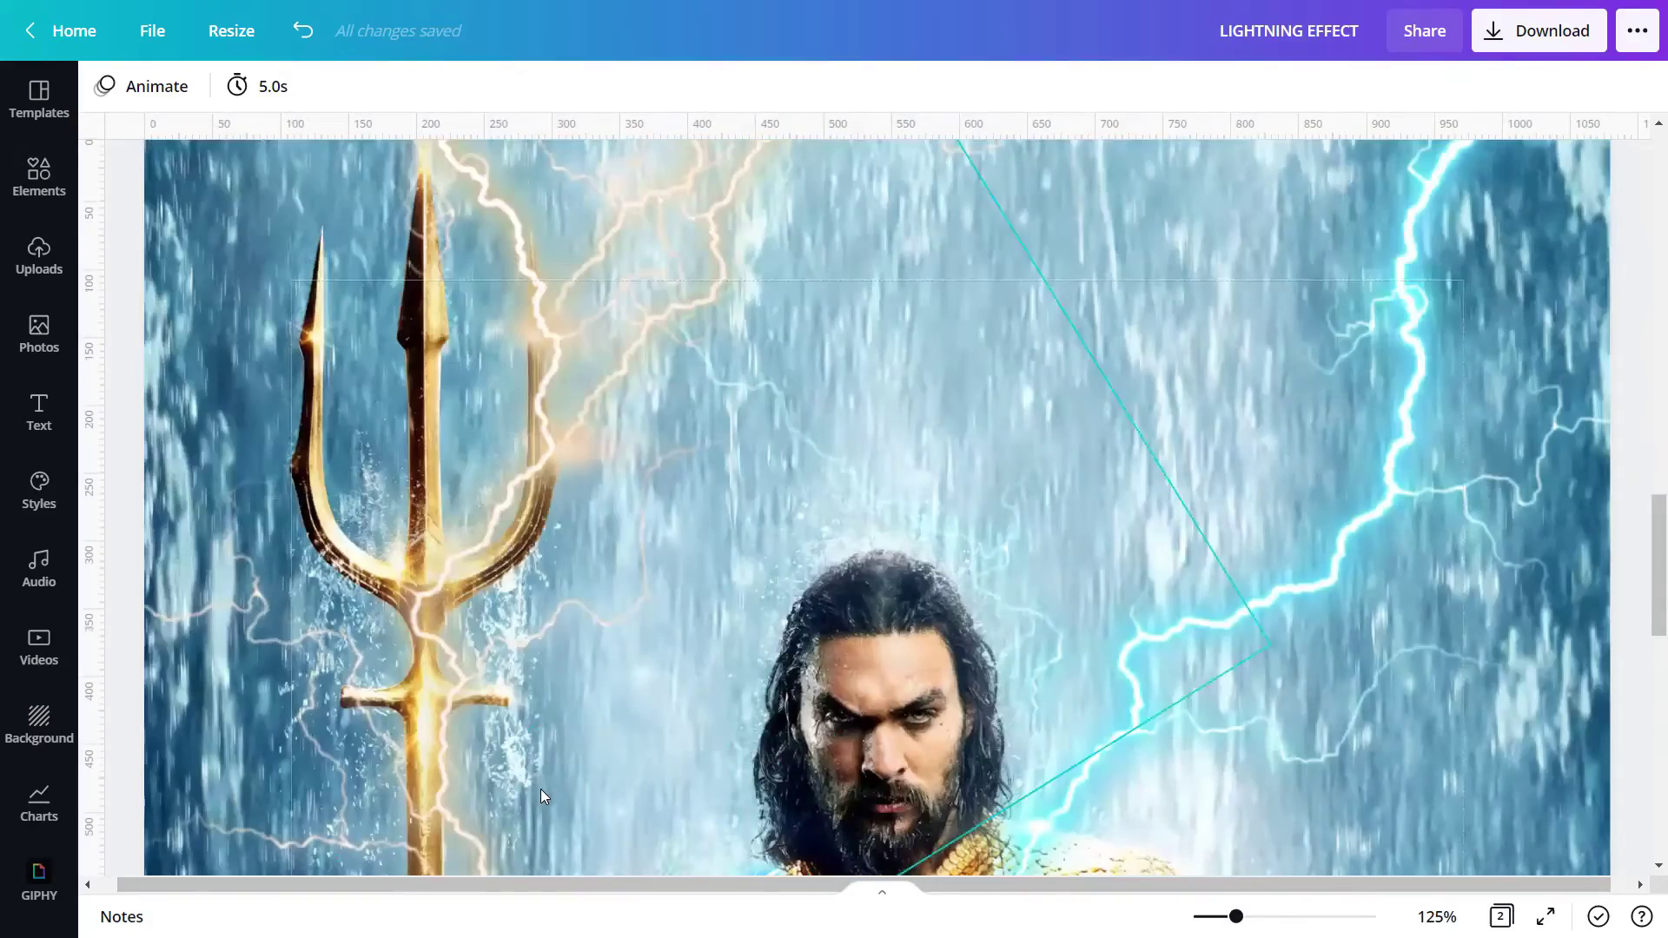
Step: Duplicate the yellow trident lightning and rotate the copy so its bolt descends across the trident's head
{"action": "left_click", "coordinate": [486, 655]}
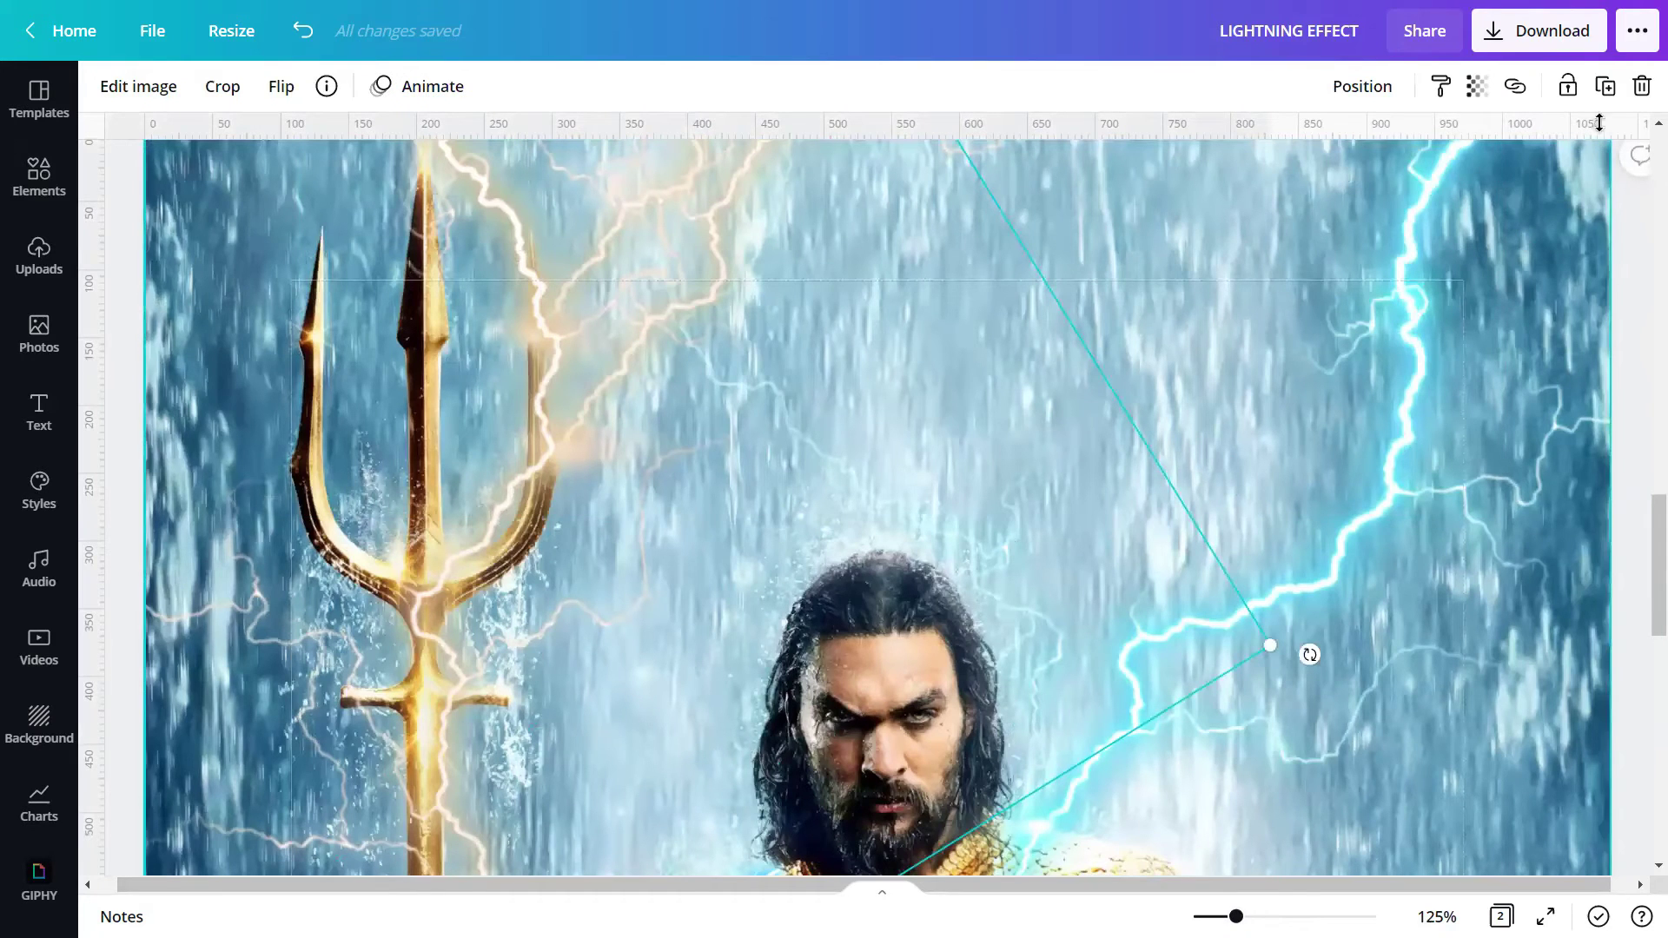
{"action": "left_click", "coordinate": [1610, 86]}
{"action": "left_click_drag", "start_coordinate": [415, 549], "coordinate": [561, 624]}
{"action": "scroll", "coordinate": [721, 530], "scroll_direction": "down", "scroll_amount": 4}
{"action": "left_click_drag", "start_coordinate": [688, 517], "coordinate": [947, 558]}
{"action": "scroll", "coordinate": [947, 557], "scroll_direction": "up", "scroll_amount": 3}
{"action": "scroll", "coordinate": [947, 558], "scroll_direction": "up", "scroll_amount": 3}
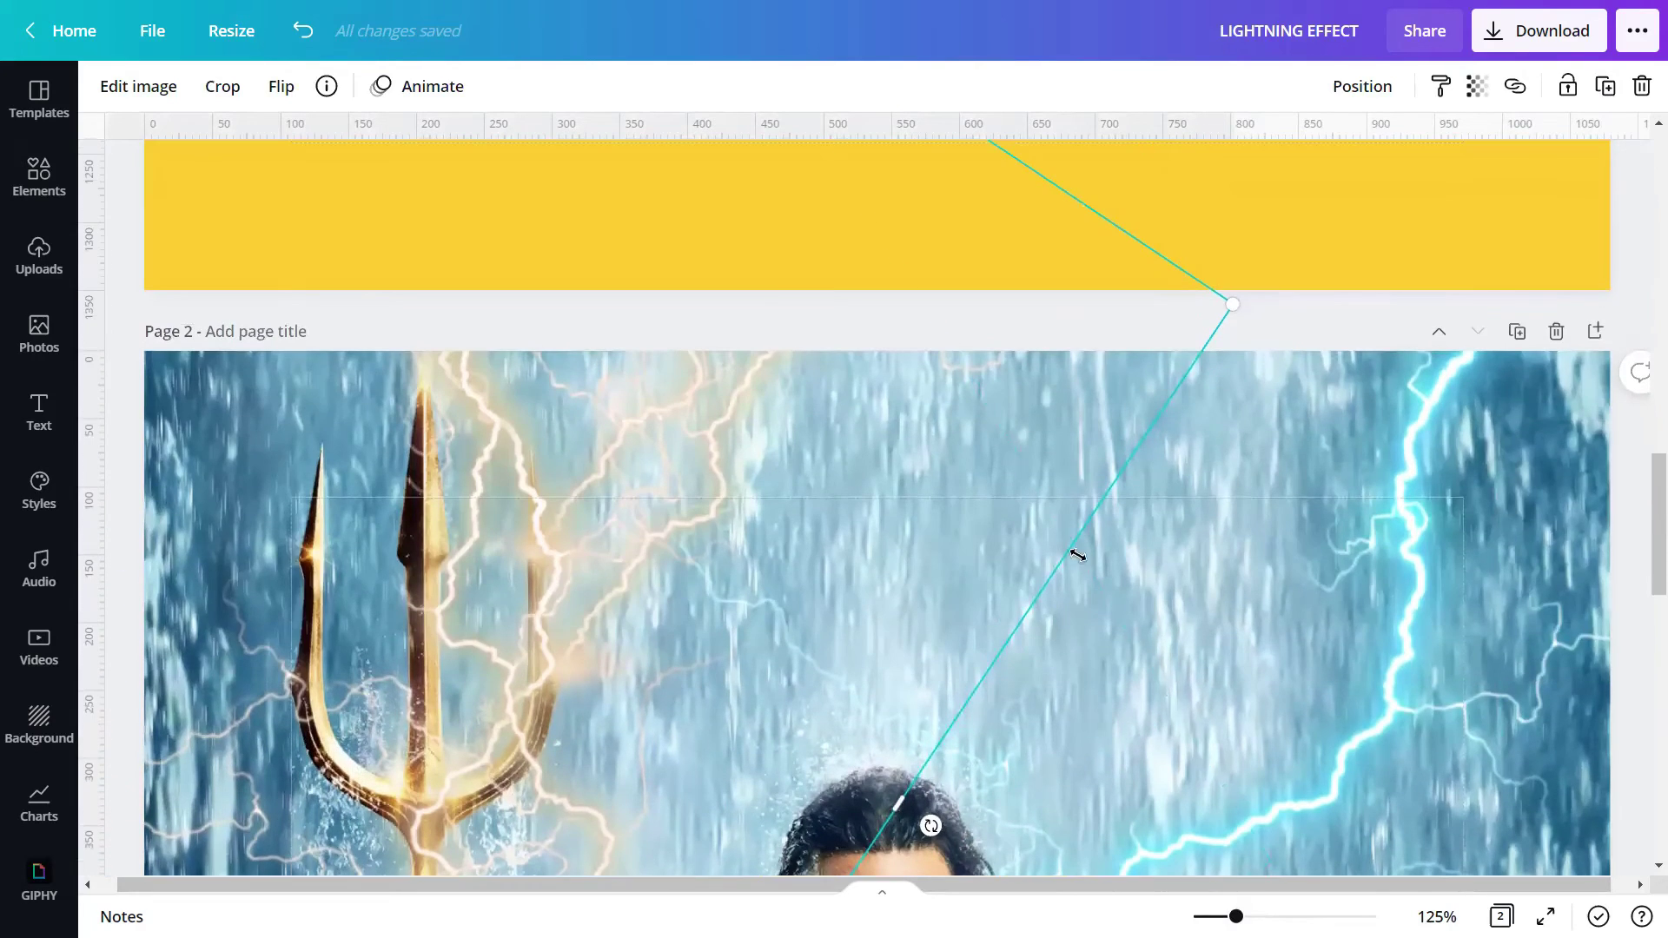
Step: Shrink, rotate and reposition the yellow copy so it enters at the page's upper-left corner and meets the trident head
{"action": "left_click_drag", "start_coordinate": [1228, 297], "coordinate": [678, 451]}
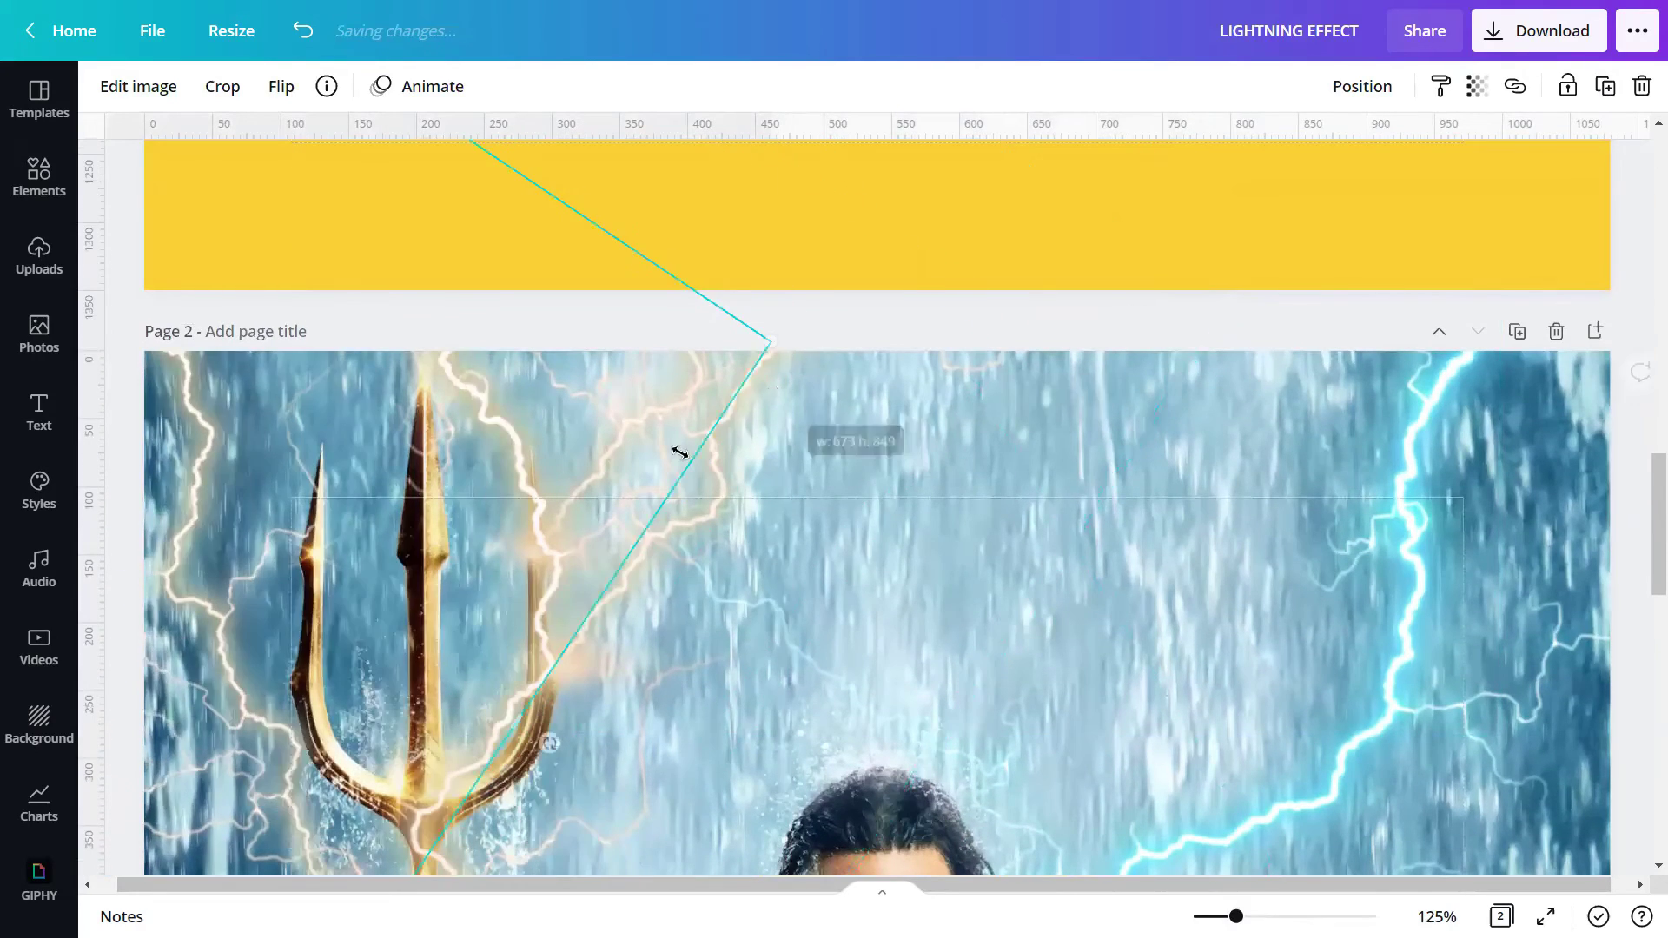
{"action": "scroll", "coordinate": [677, 451], "scroll_direction": "down", "scroll_amount": 5}
{"action": "left_click_drag", "start_coordinate": [551, 309], "coordinate": [294, 369]}
{"action": "left_click_drag", "start_coordinate": [142, 483], "coordinate": [194, 565]}
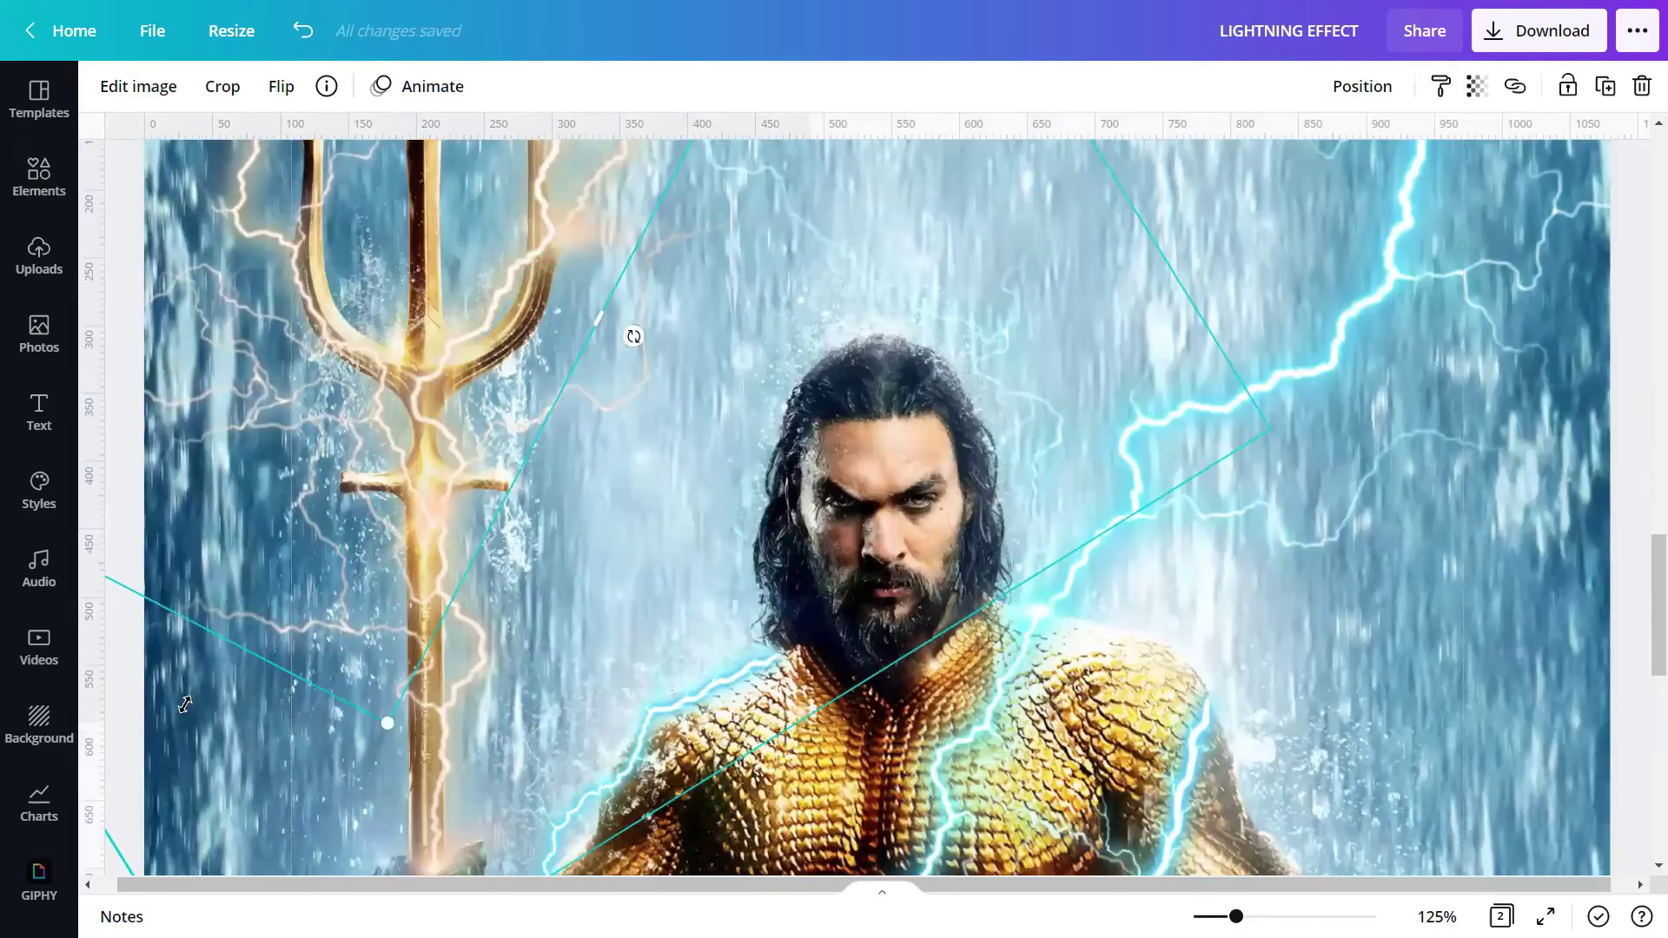
Step: Review the finished lightning arrangement from the trident's head down to the man's legs with nothing selected
{"action": "scroll", "coordinate": [436, 550], "scroll_direction": "up", "scroll_amount": 5}
{"action": "scroll", "coordinate": [1220, 537], "scroll_direction": "down", "scroll_amount": 6}
{"action": "scroll", "coordinate": [810, 594], "scroll_direction": "down", "scroll_amount": 8}
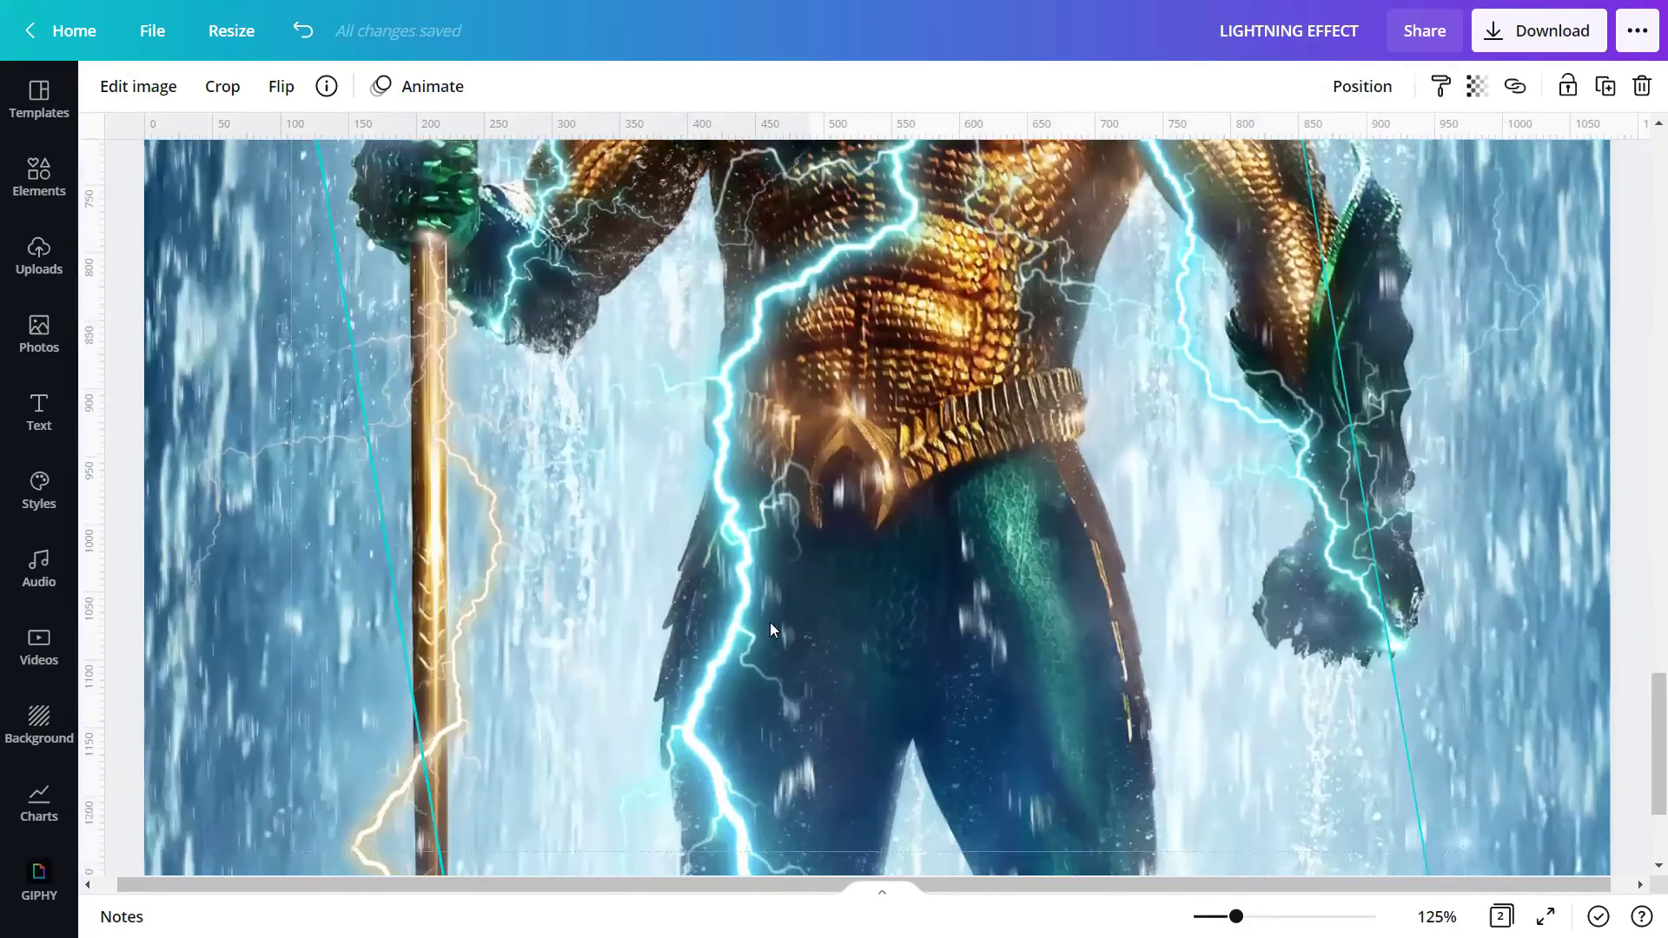
{"action": "scroll", "coordinate": [743, 688], "scroll_direction": "up", "scroll_amount": 5}
{"action": "scroll", "coordinate": [749, 700], "scroll_direction": "up", "scroll_amount": 5}
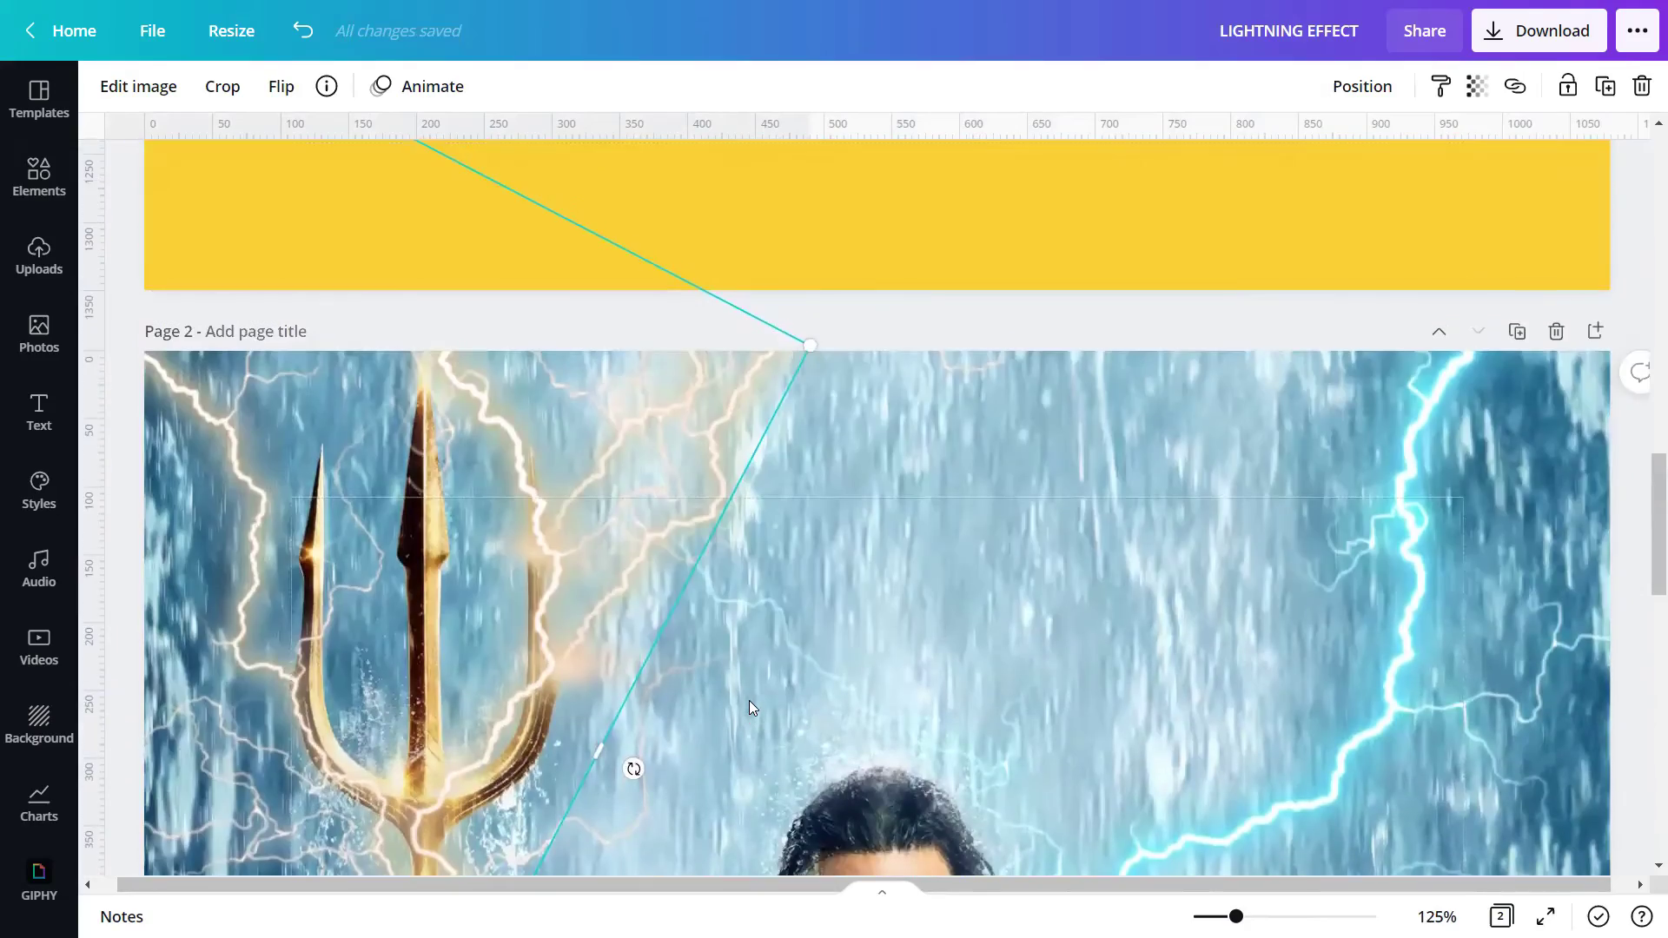
{"action": "scroll", "coordinate": [749, 700], "scroll_direction": "down", "scroll_amount": 9}
{"action": "scroll", "coordinate": [749, 704], "scroll_direction": "down", "scroll_amount": 3}
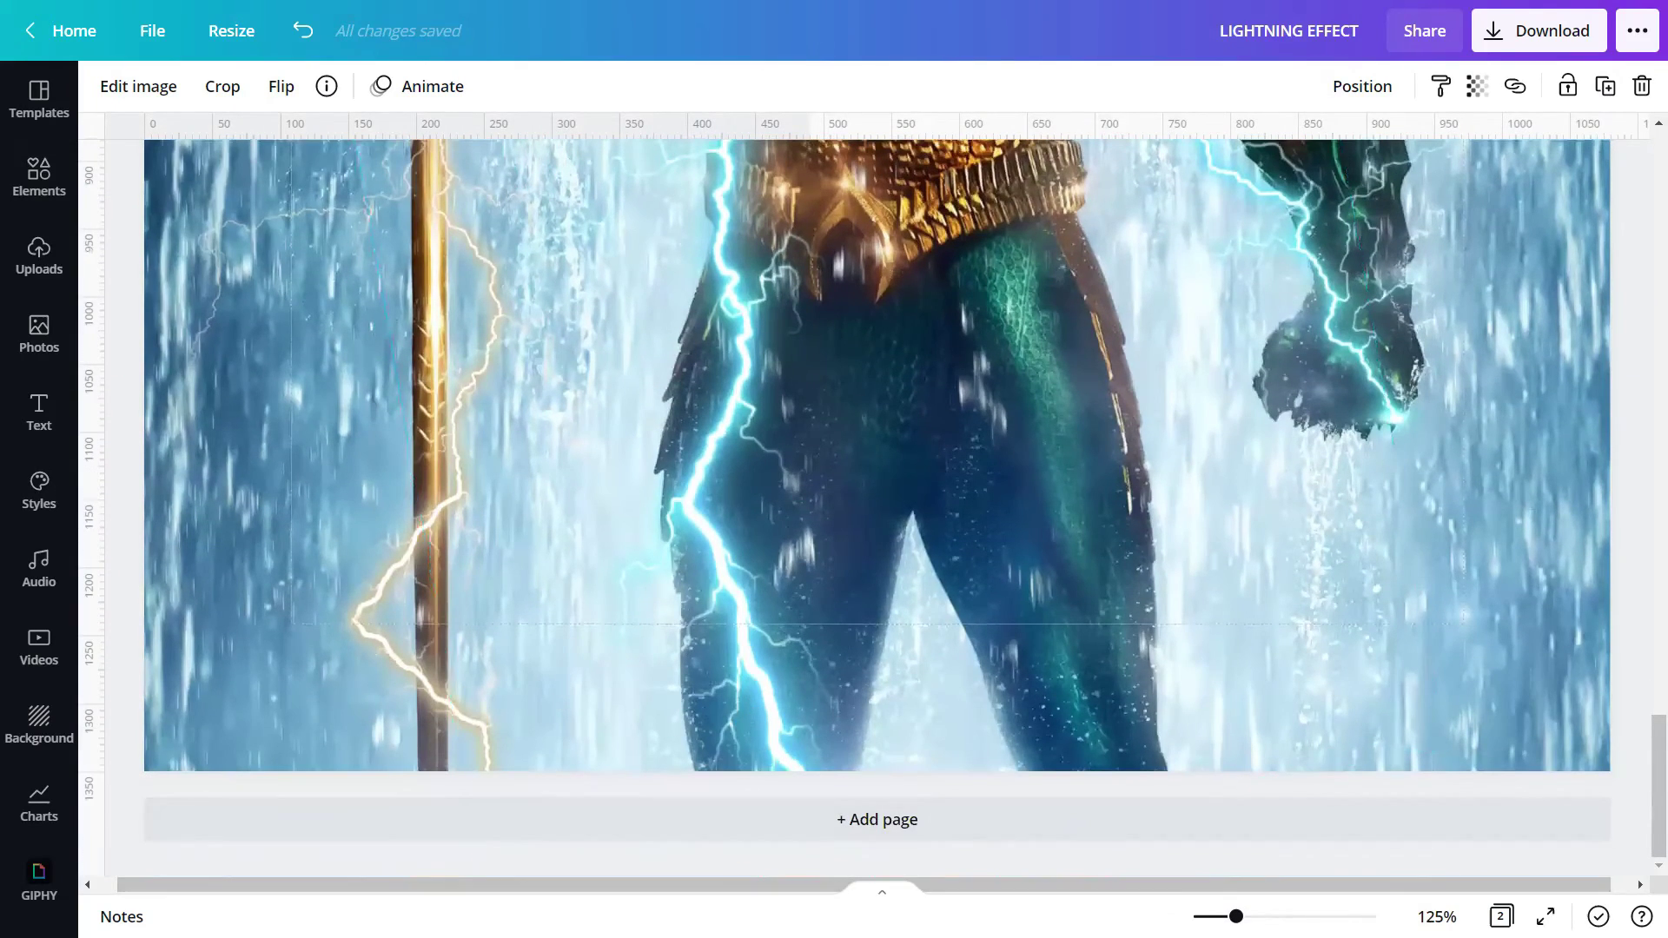
{"action": "scroll", "coordinate": [1470, 566], "scroll_direction": "down", "scroll_amount": 4, "text": "ctrl"}
{"action": "left_click", "coordinate": [1437, 581]}
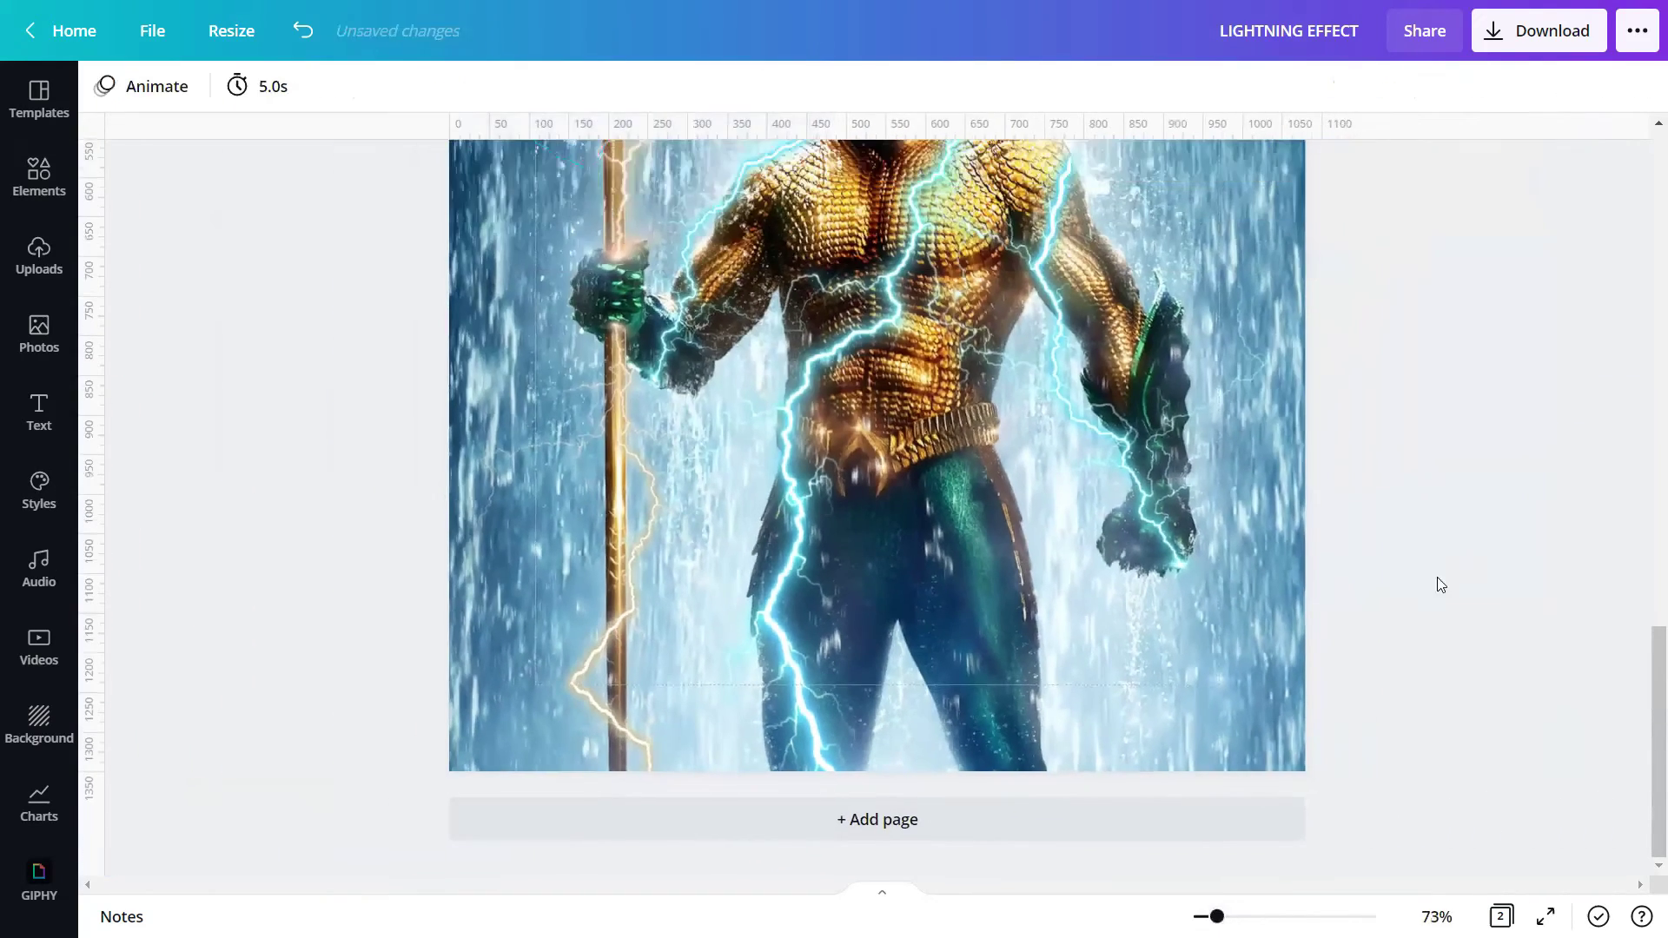
Step: Duplicate the blue bolt on the man's lowered arm and place the rotated copy over the thigh farther from the trident
{"action": "left_click", "coordinate": [1167, 528]}
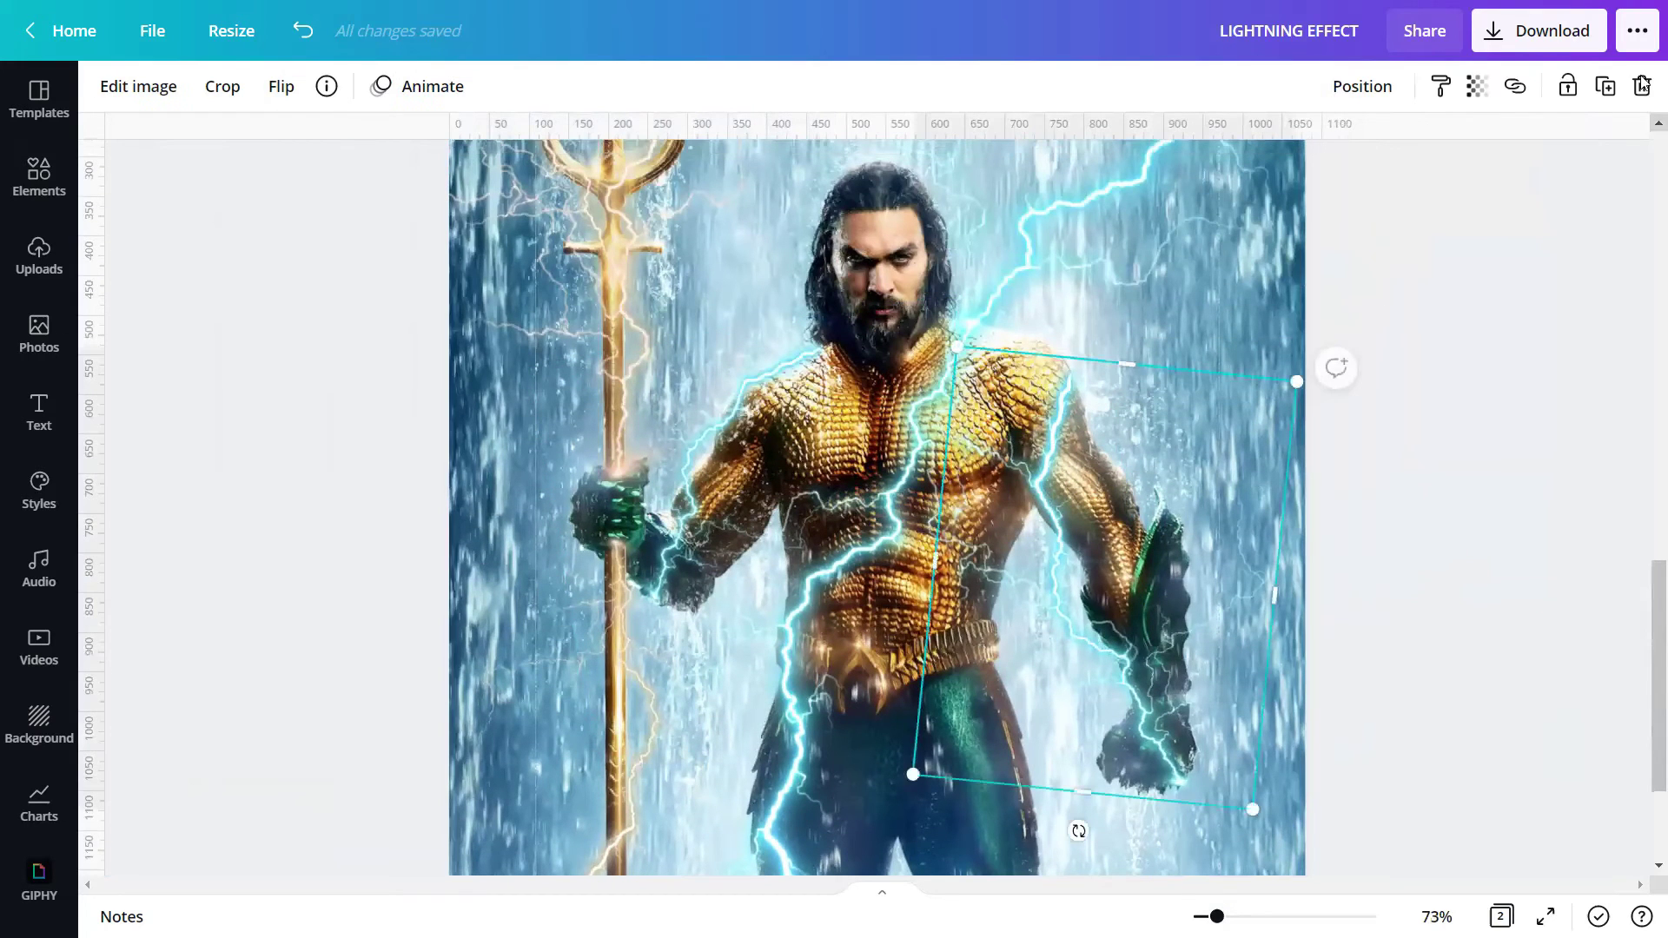
{"action": "left_click", "coordinate": [1605, 86]}
{"action": "left_click_drag", "start_coordinate": [1202, 580], "coordinate": [1144, 608]}
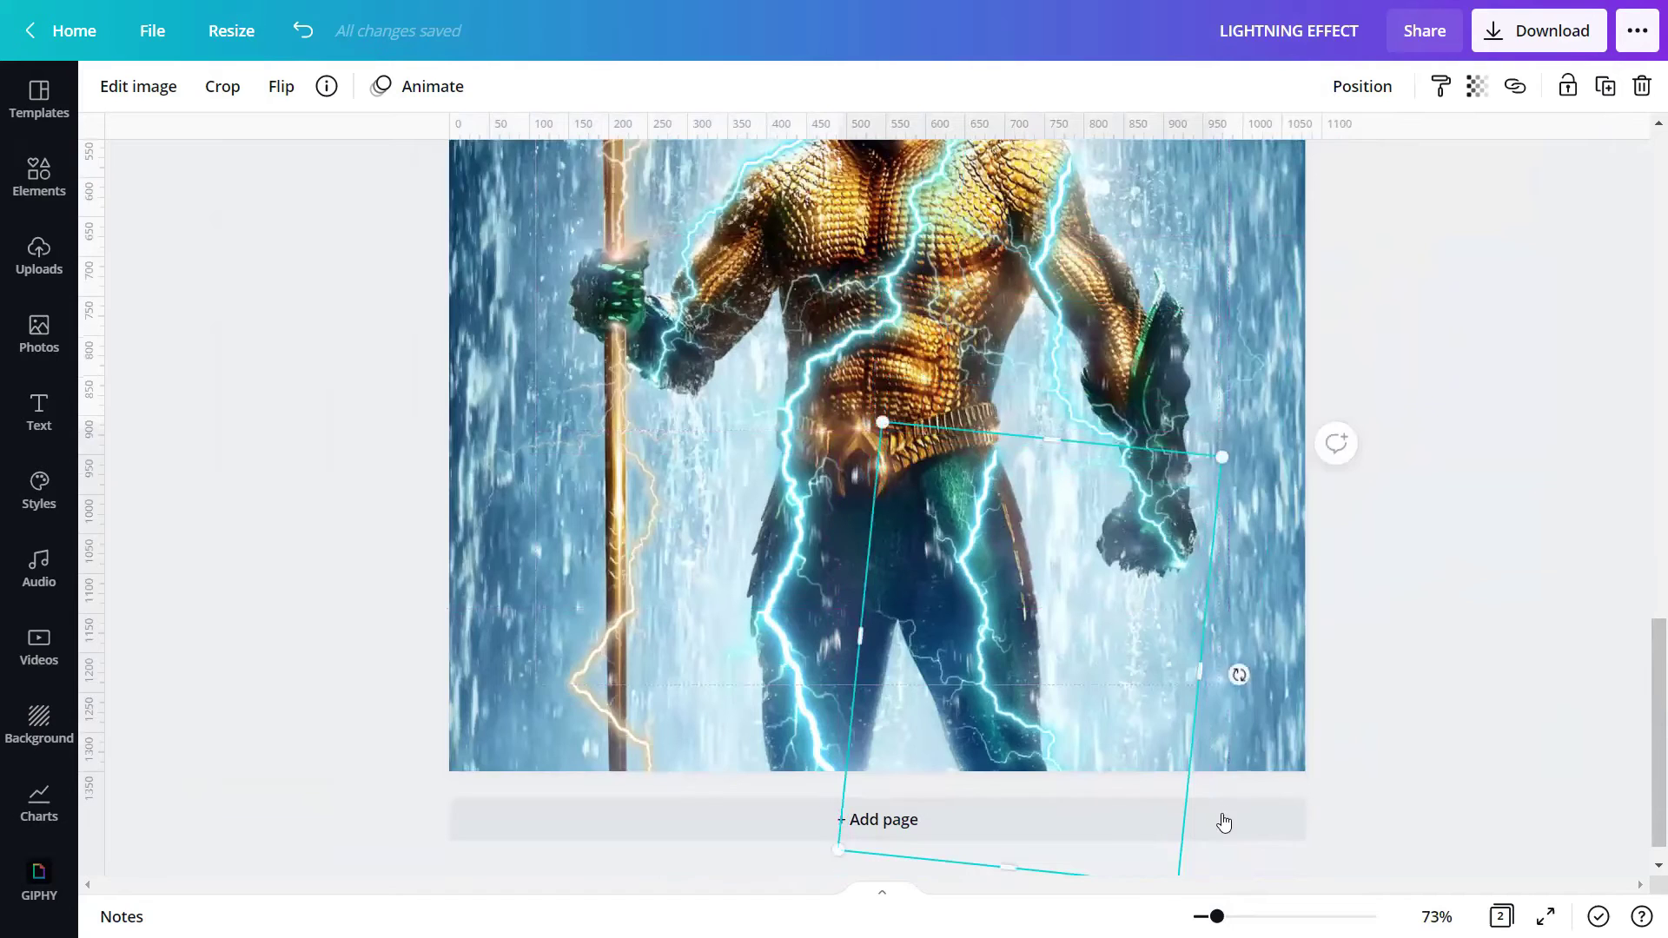
{"action": "left_click_drag", "start_coordinate": [1238, 675], "coordinate": [1225, 737]}
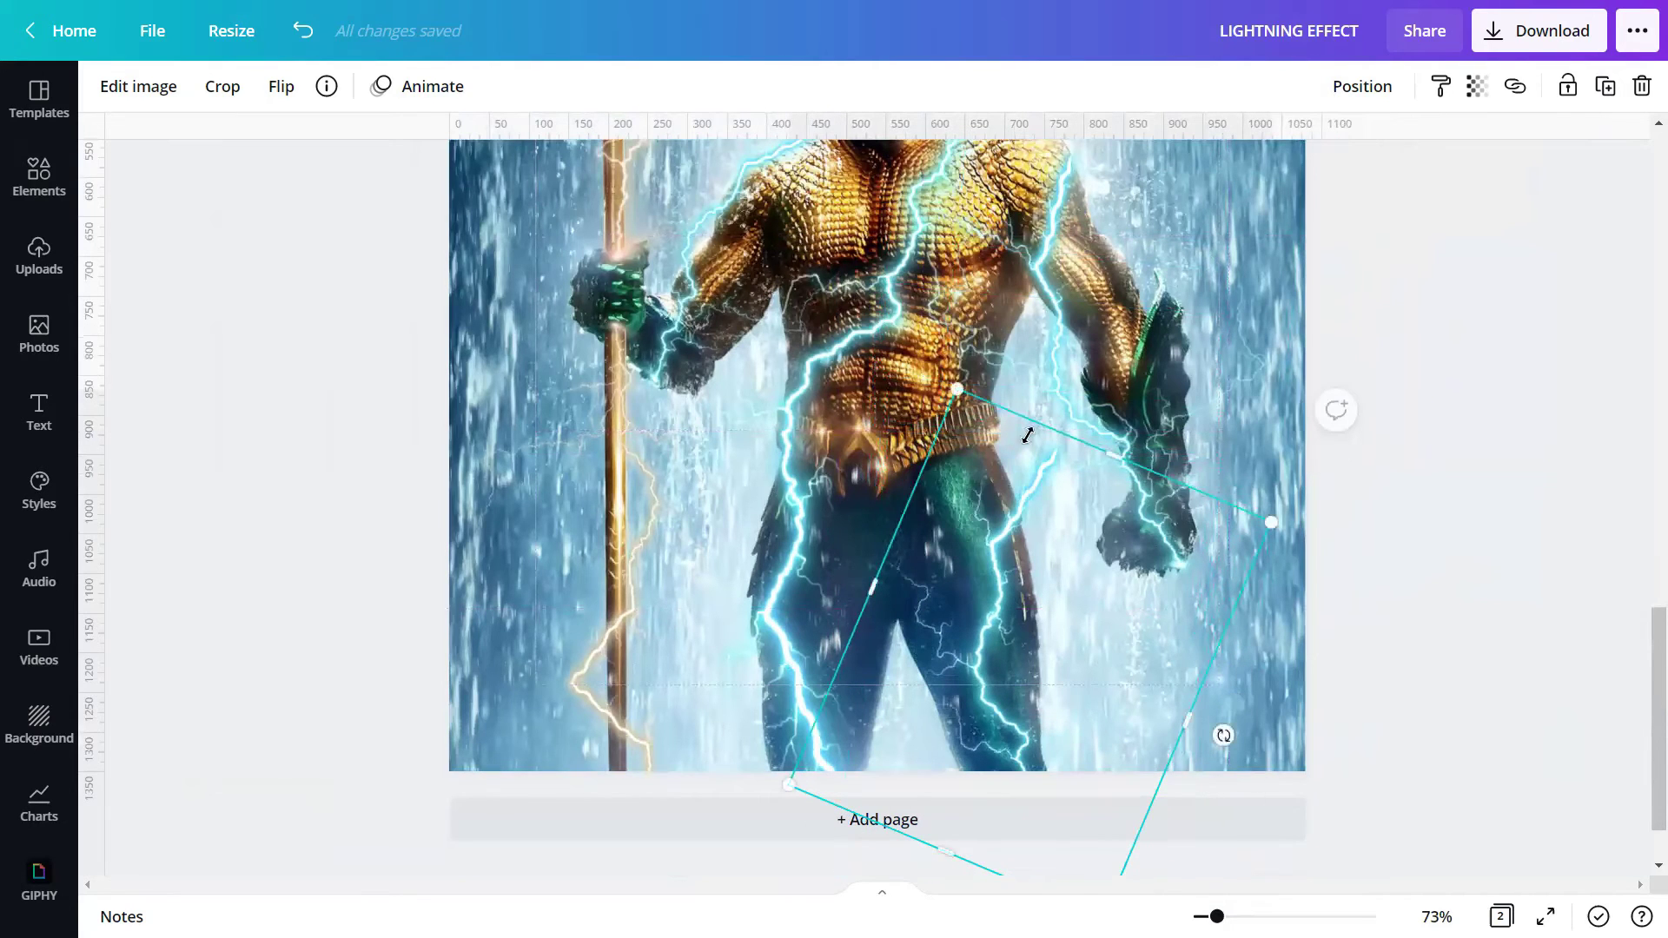
Step: Flip the copied thigh bolt horizontally
{"action": "left_click", "coordinate": [280, 86]}
{"action": "left_click", "coordinate": [379, 192]}
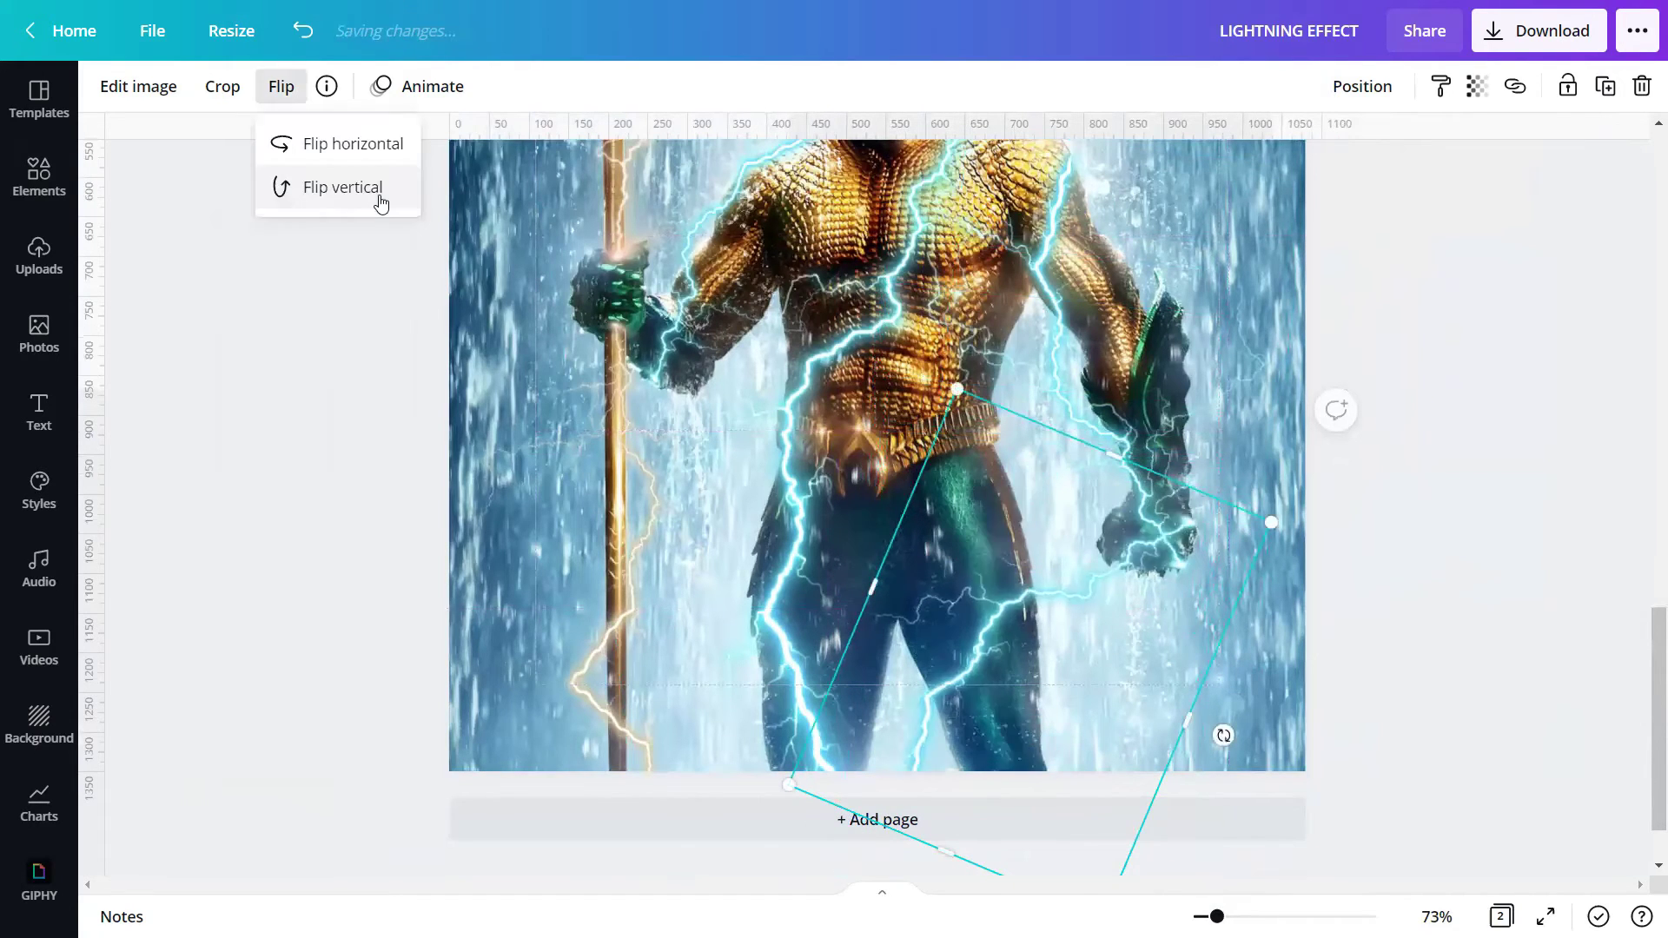
{"action": "left_click", "coordinate": [379, 193]}
{"action": "left_click", "coordinate": [362, 142]}
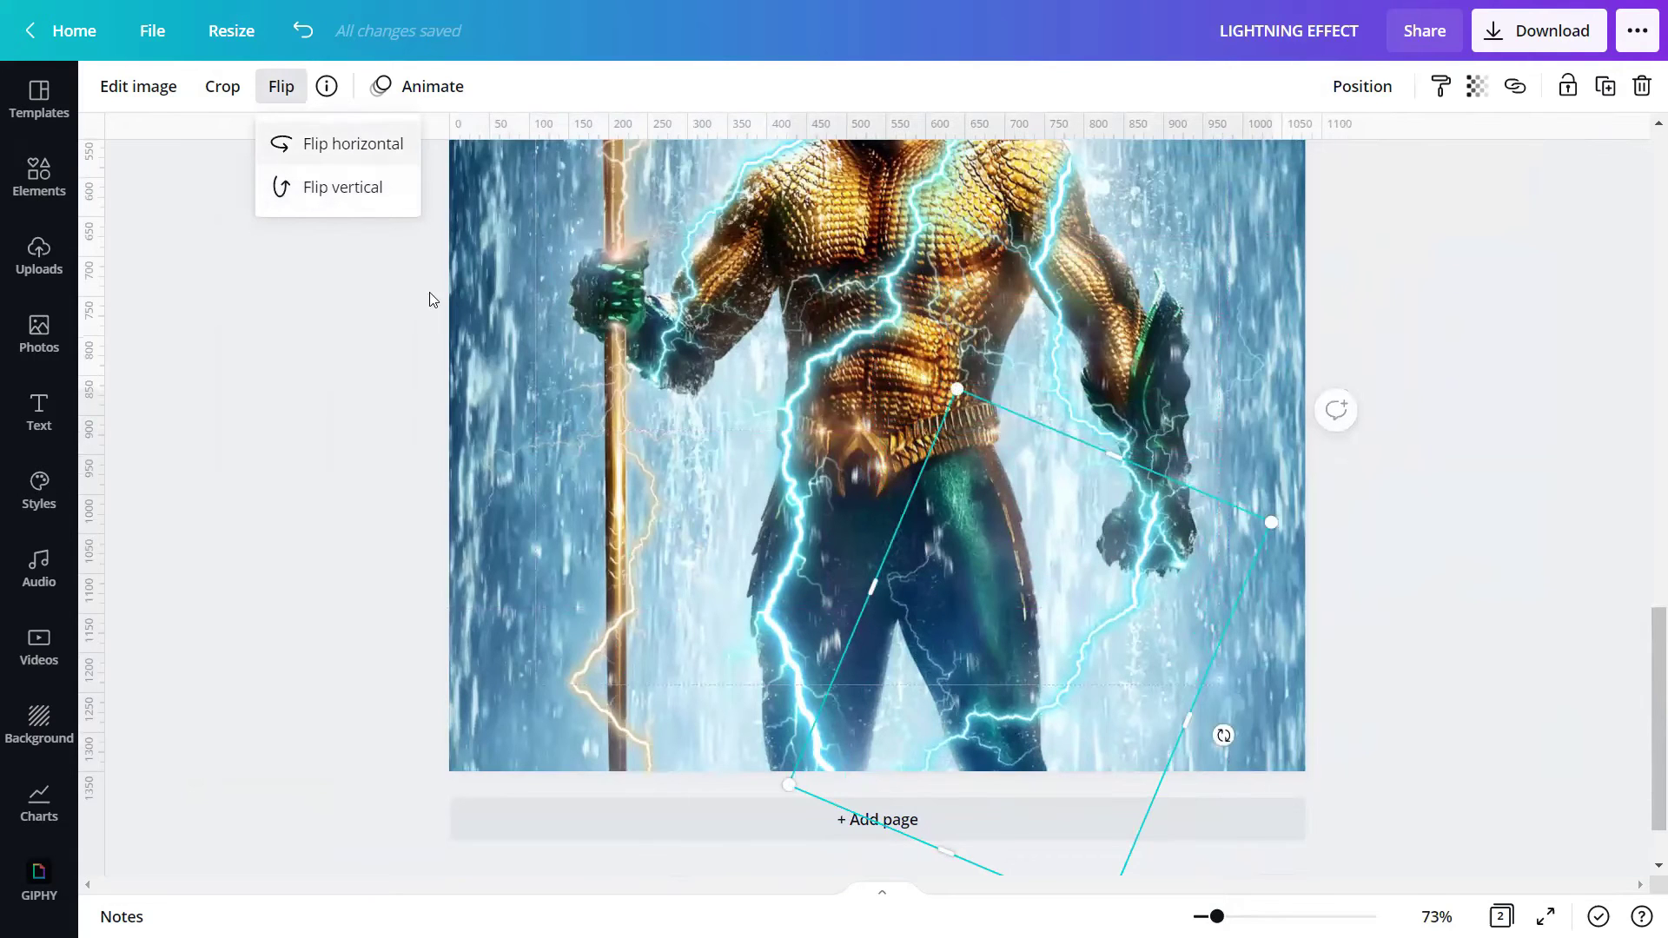
Step: Rotate, enlarge and reposition the flipped copy so it branches off the torso bolt and runs down the leg farther from the trident
{"action": "left_click_drag", "start_coordinate": [1223, 736], "coordinate": [1333, 399]}
{"action": "left_click_drag", "start_coordinate": [941, 599], "coordinate": [928, 535]}
{"action": "left_click_drag", "start_coordinate": [955, 801], "coordinate": [955, 860]}
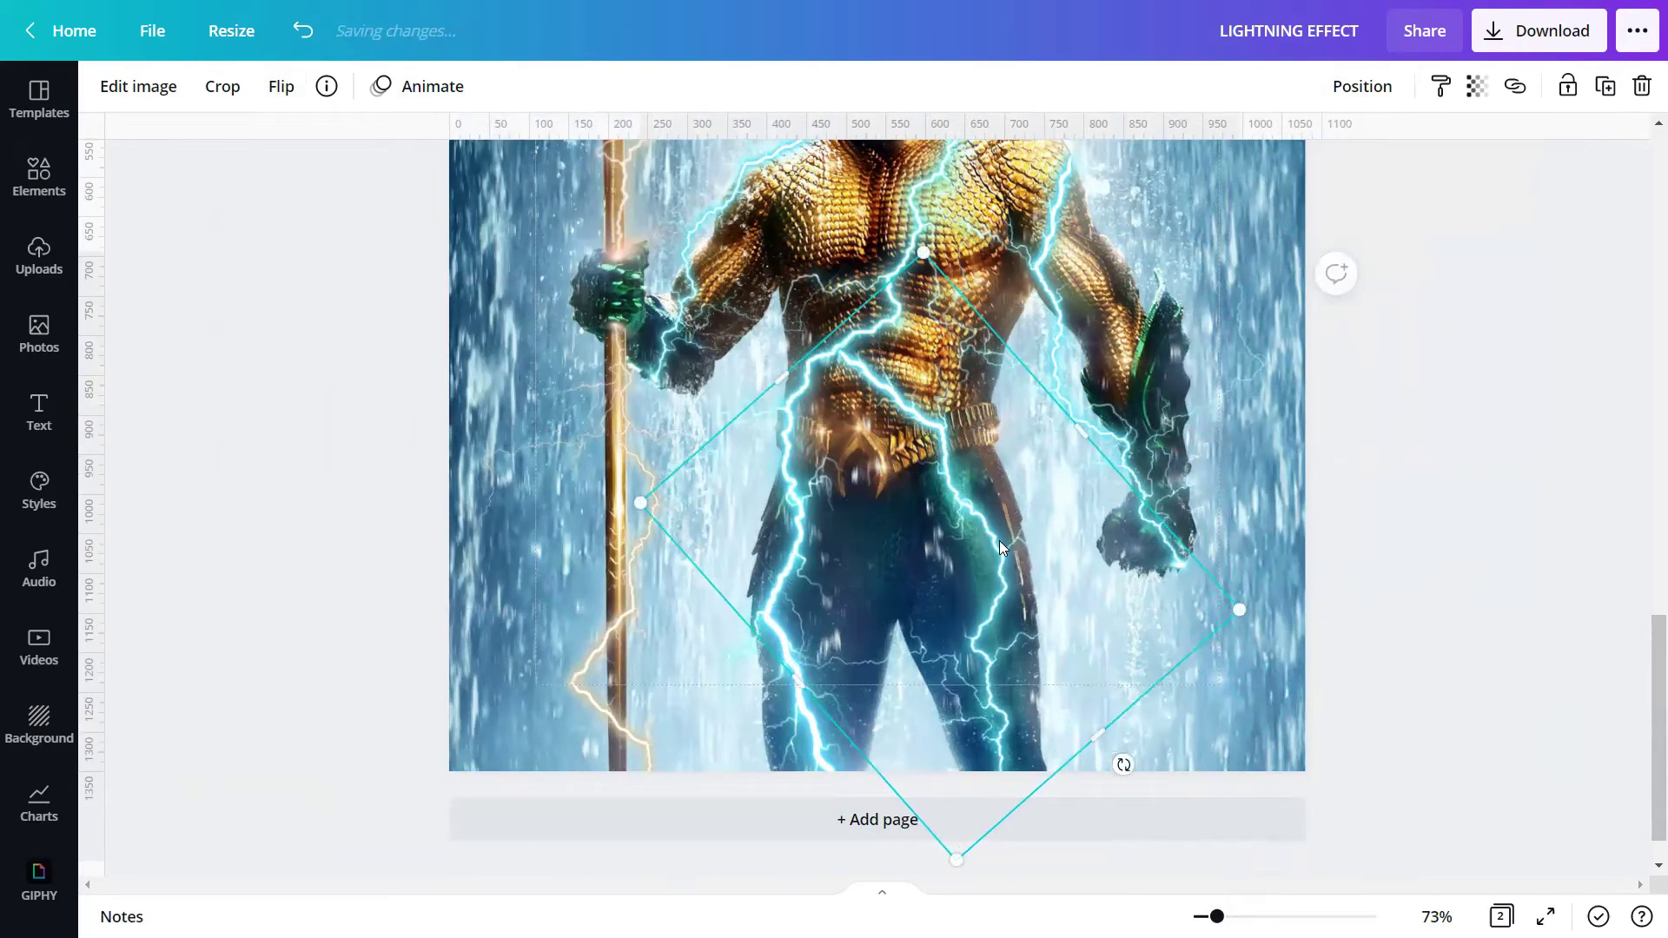
{"action": "left_click_drag", "start_coordinate": [1005, 538], "coordinate": [1005, 542]}
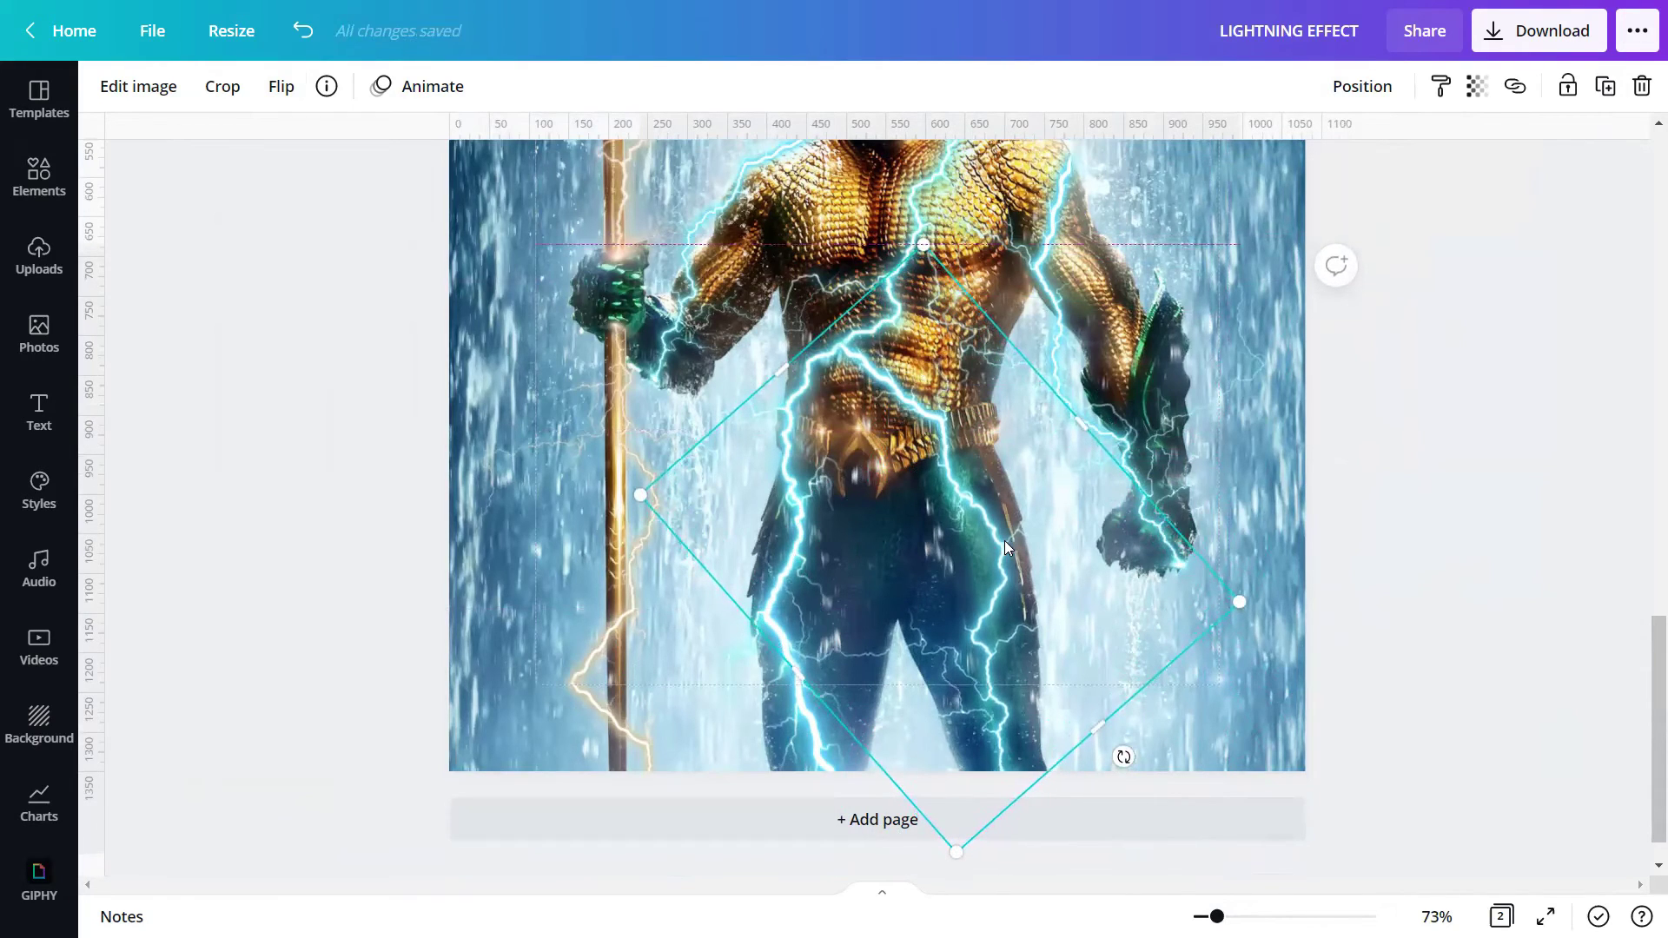
{"action": "right_click", "coordinate": [964, 499]}
{"action": "left_click", "coordinate": [1072, 542]}
{"action": "left_click", "coordinate": [1380, 88]}
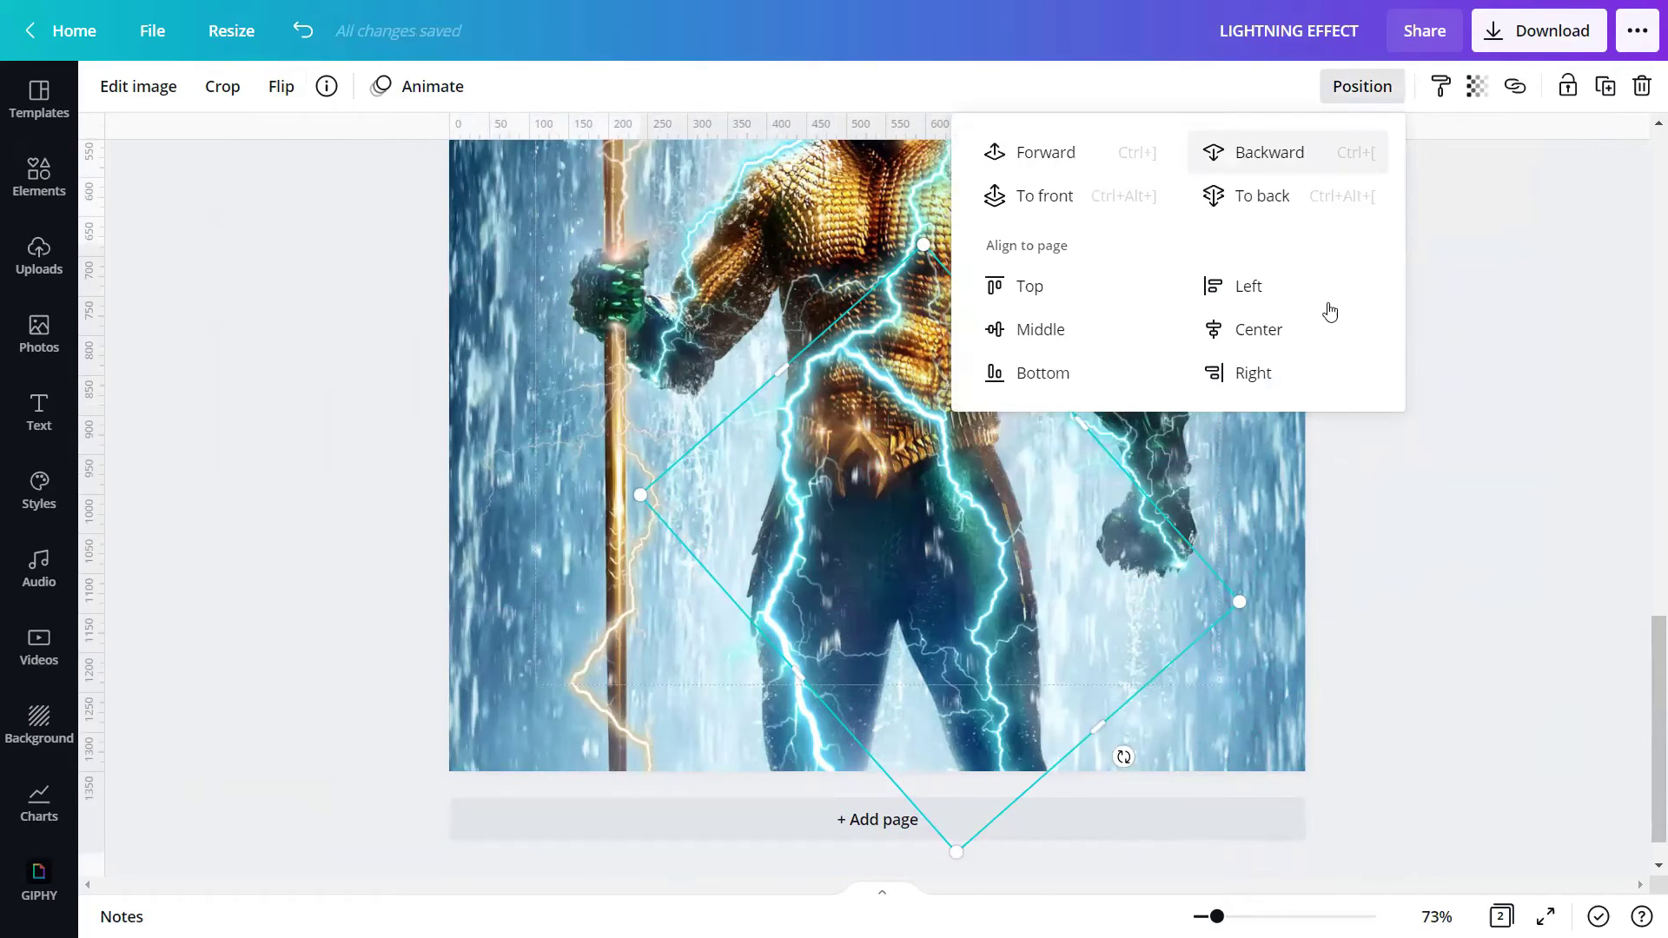
{"action": "left_click", "coordinate": [1436, 550]}
{"action": "left_click", "coordinate": [1438, 549]}
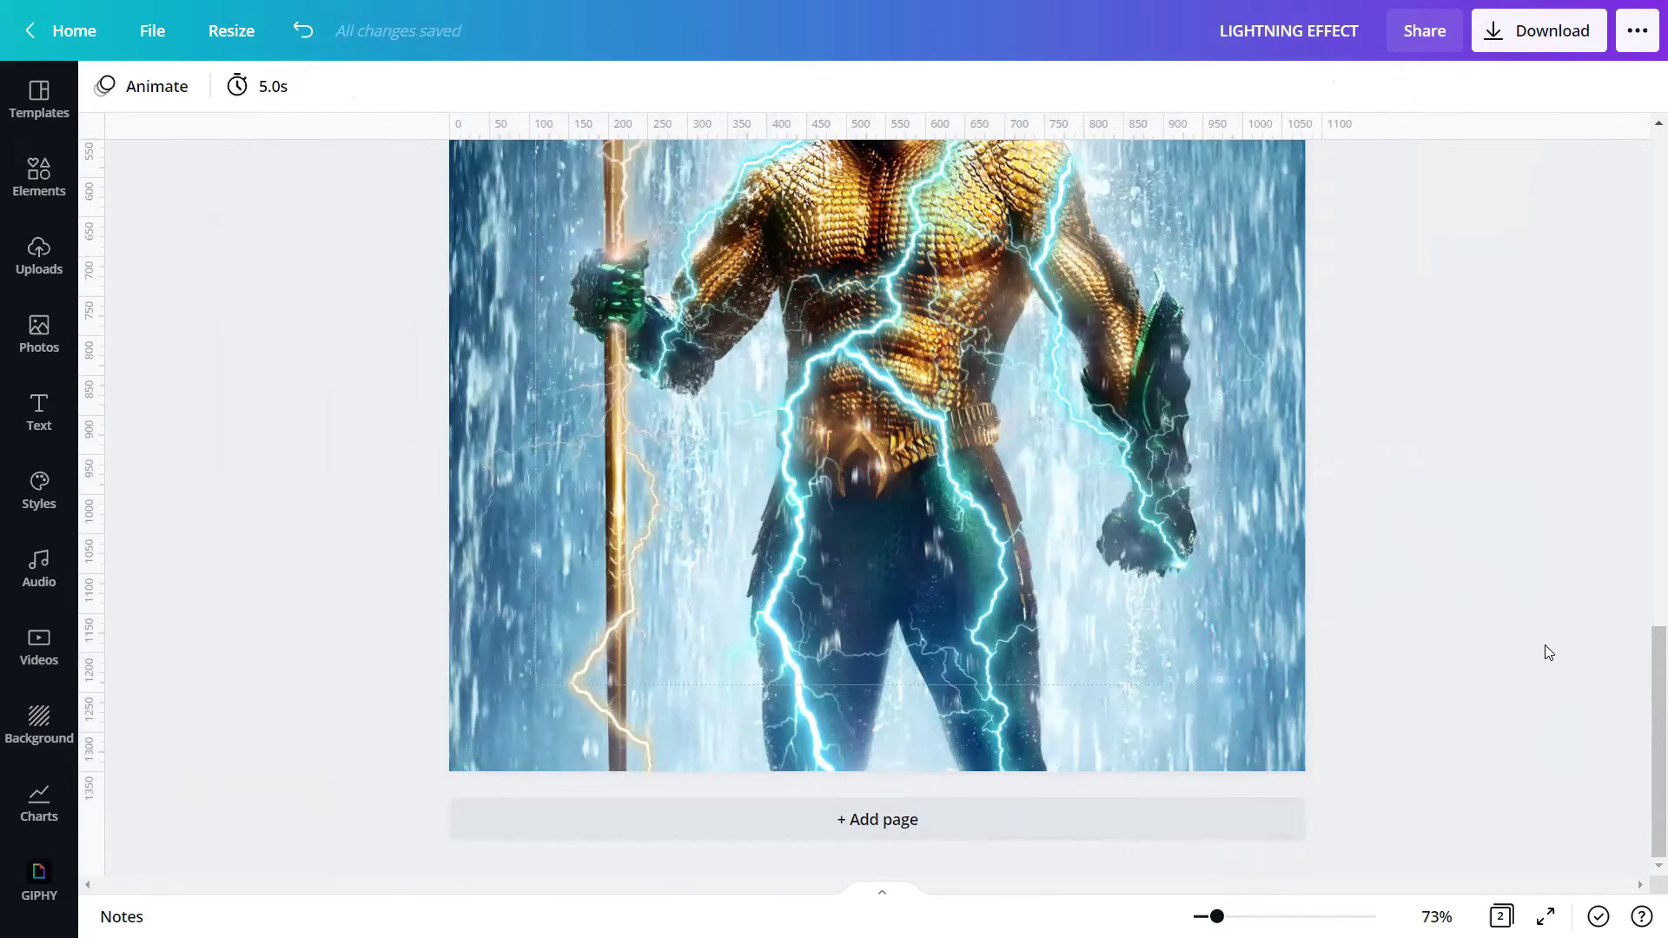
Step: Examine the lightning arrangement across the whole of page 2, both in overview and close up, from the trident to the legs
{"action": "scroll", "coordinate": [1545, 645], "scroll_direction": "up", "scroll_amount": 3}
{"action": "scroll", "coordinate": [1542, 660], "scroll_direction": "down", "scroll_amount": 3}
{"action": "left_click_drag", "start_coordinate": [1216, 917], "coordinate": [1208, 917]}
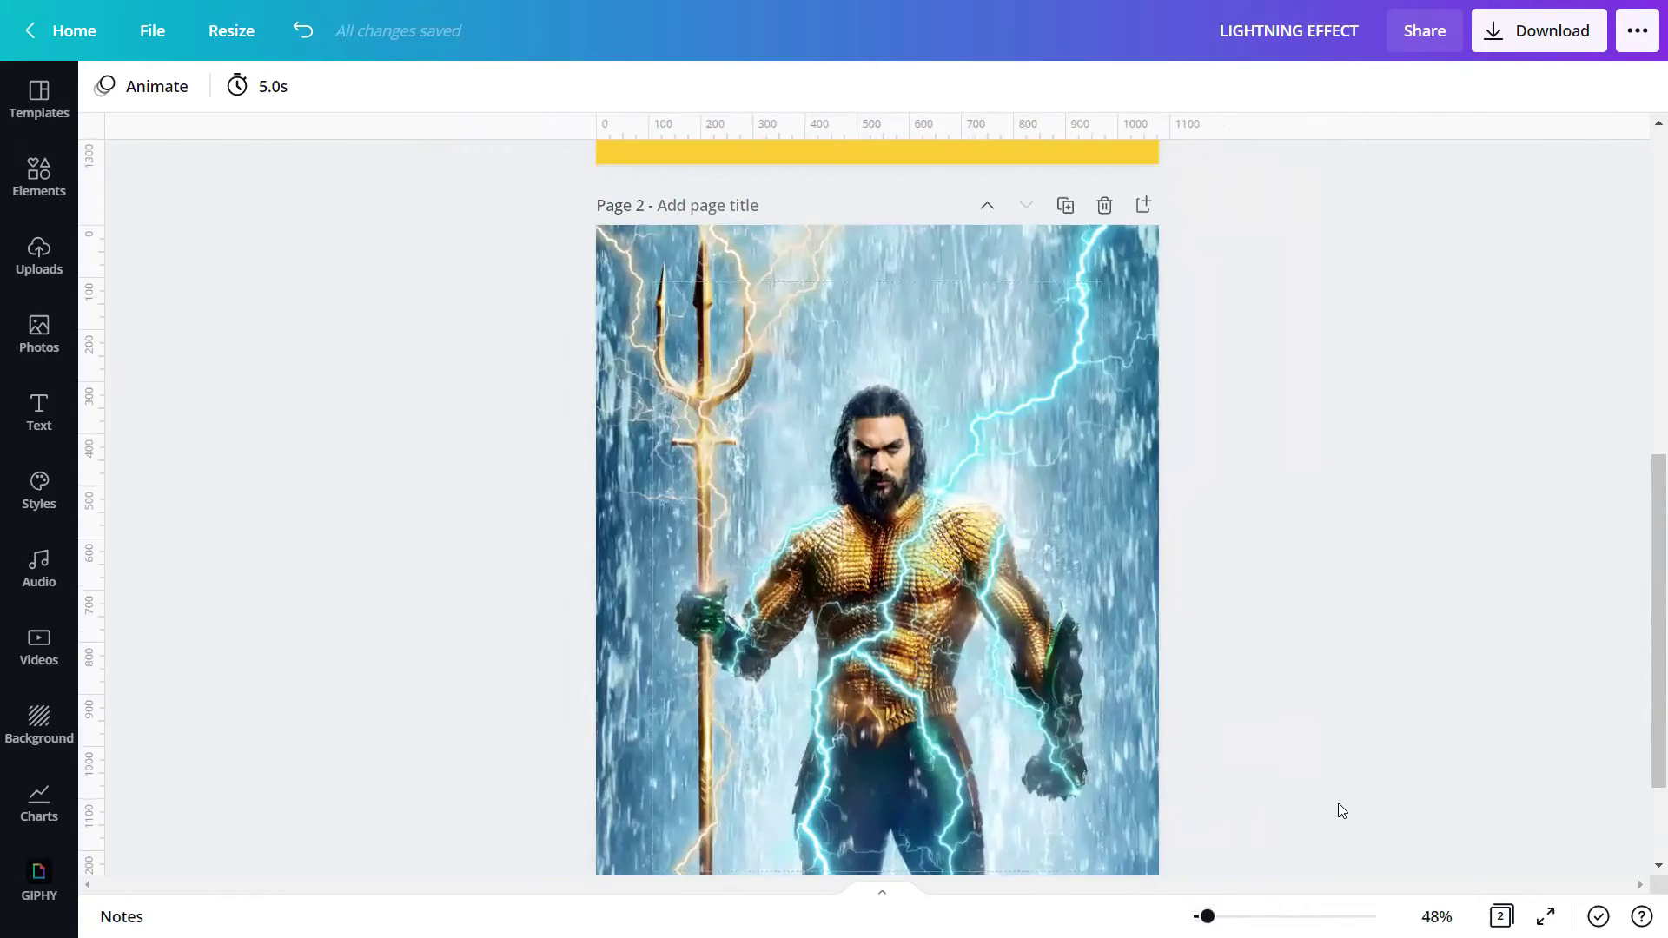
{"action": "scroll", "coordinate": [1338, 804], "scroll_direction": "down", "scroll_amount": 2}
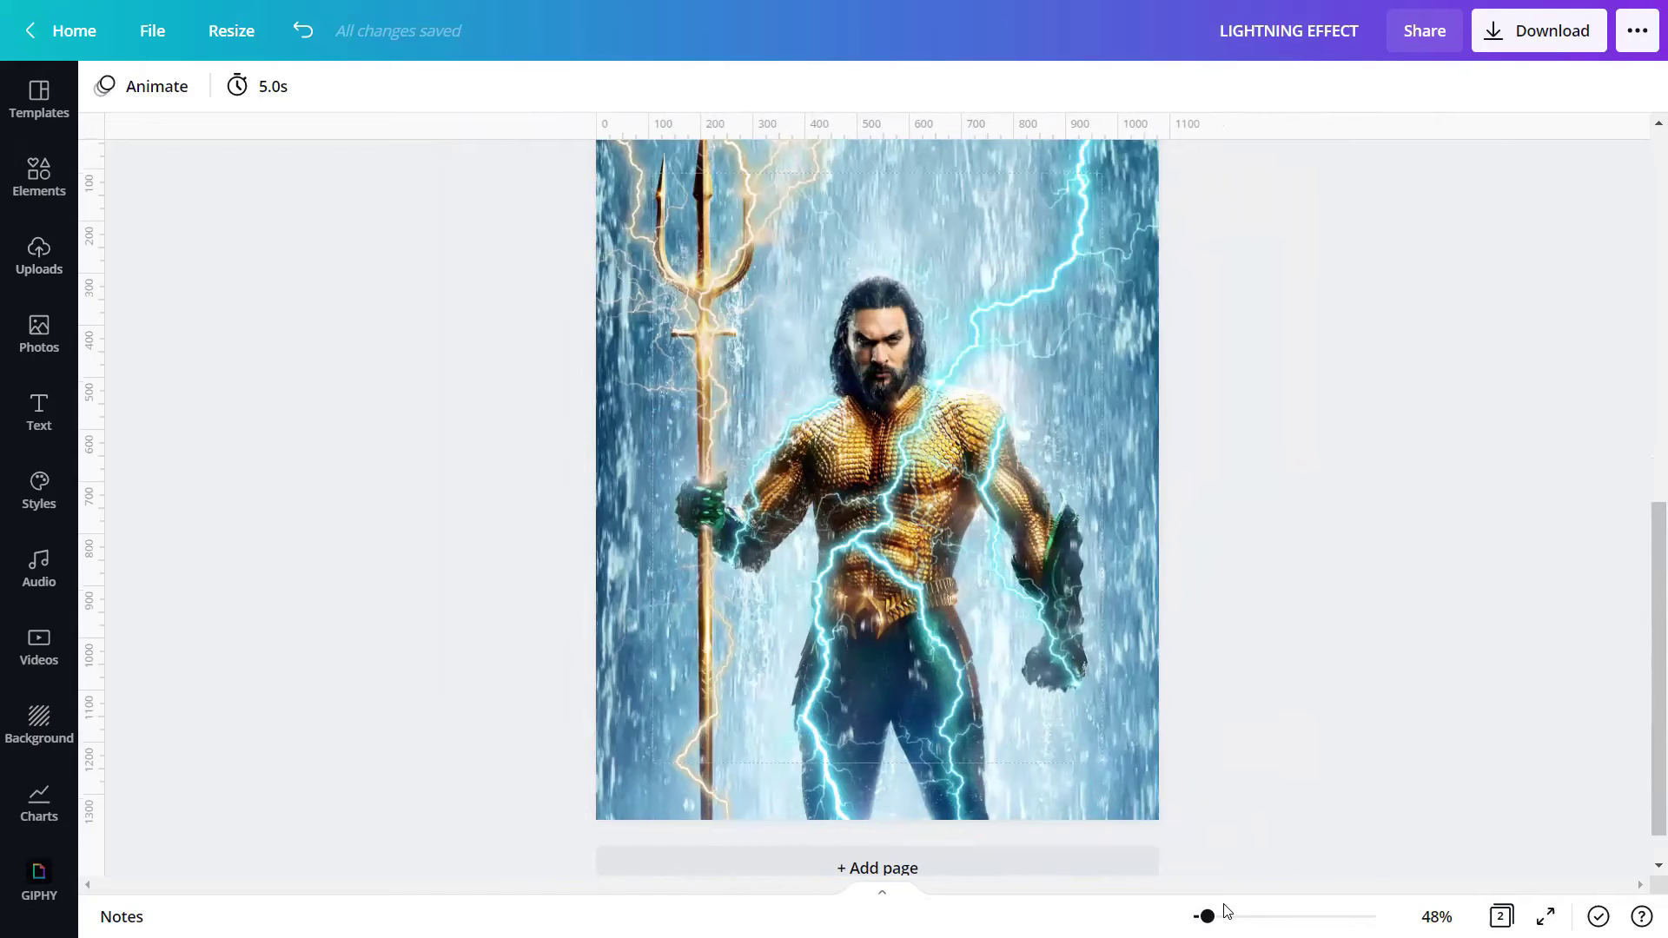
{"action": "left_click_drag", "start_coordinate": [1206, 916], "coordinate": [1232, 917]}
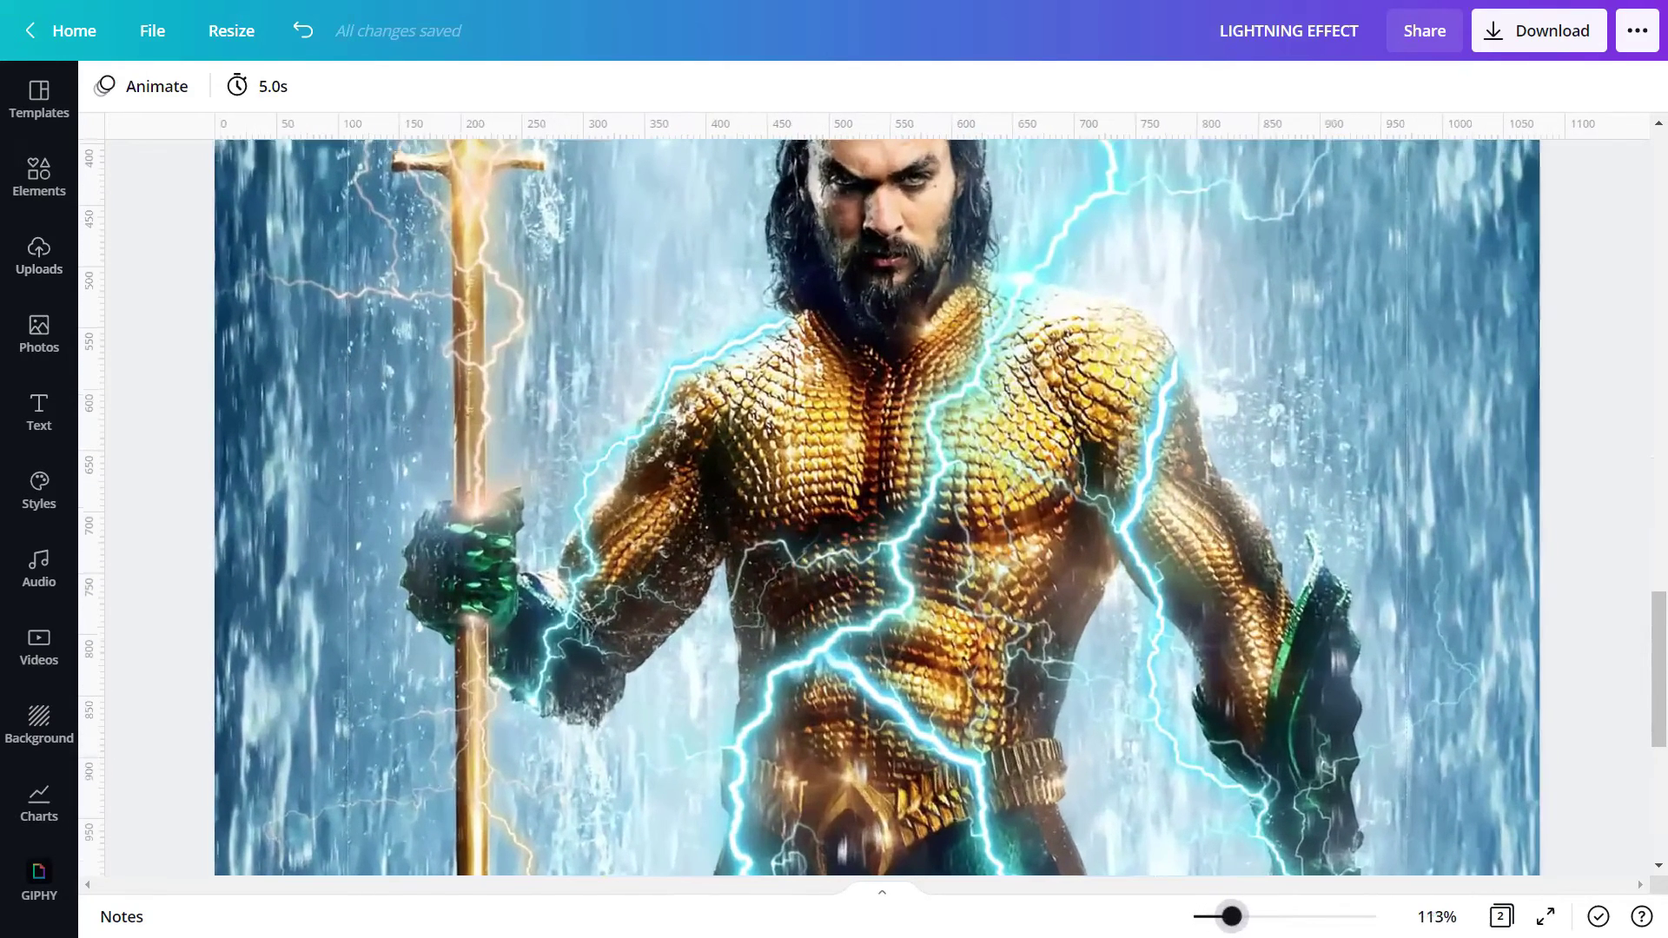
{"action": "scroll", "coordinate": [990, 709], "scroll_direction": "up", "scroll_amount": 5}
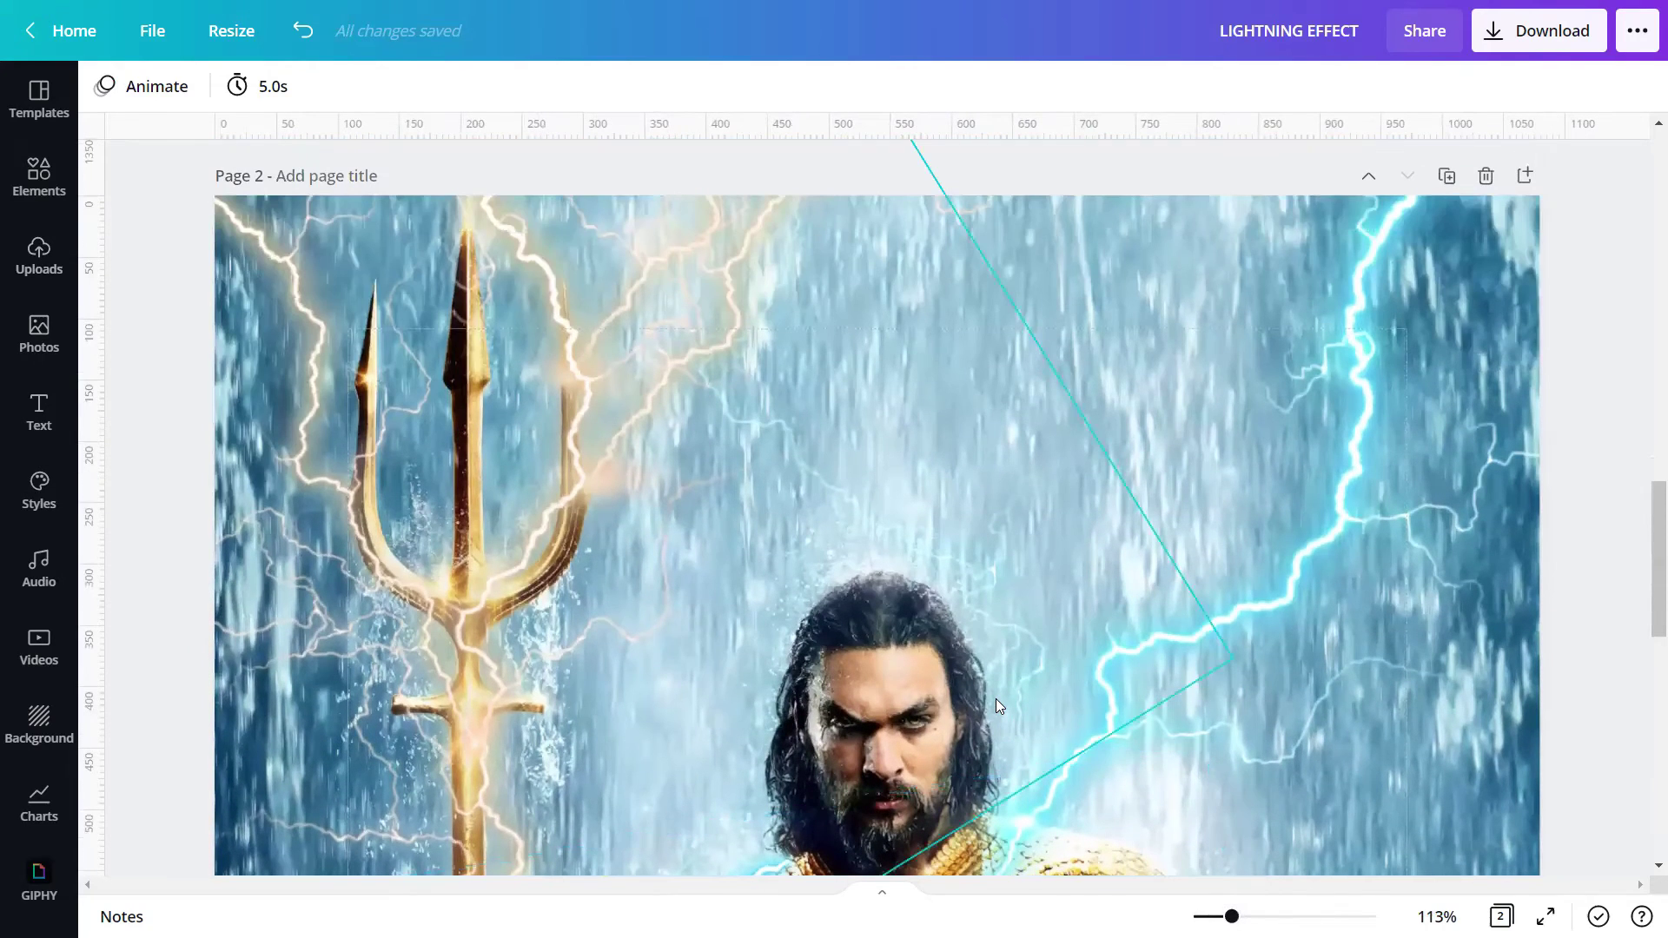
{"action": "scroll", "coordinate": [997, 699], "scroll_direction": "down", "scroll_amount": 5}
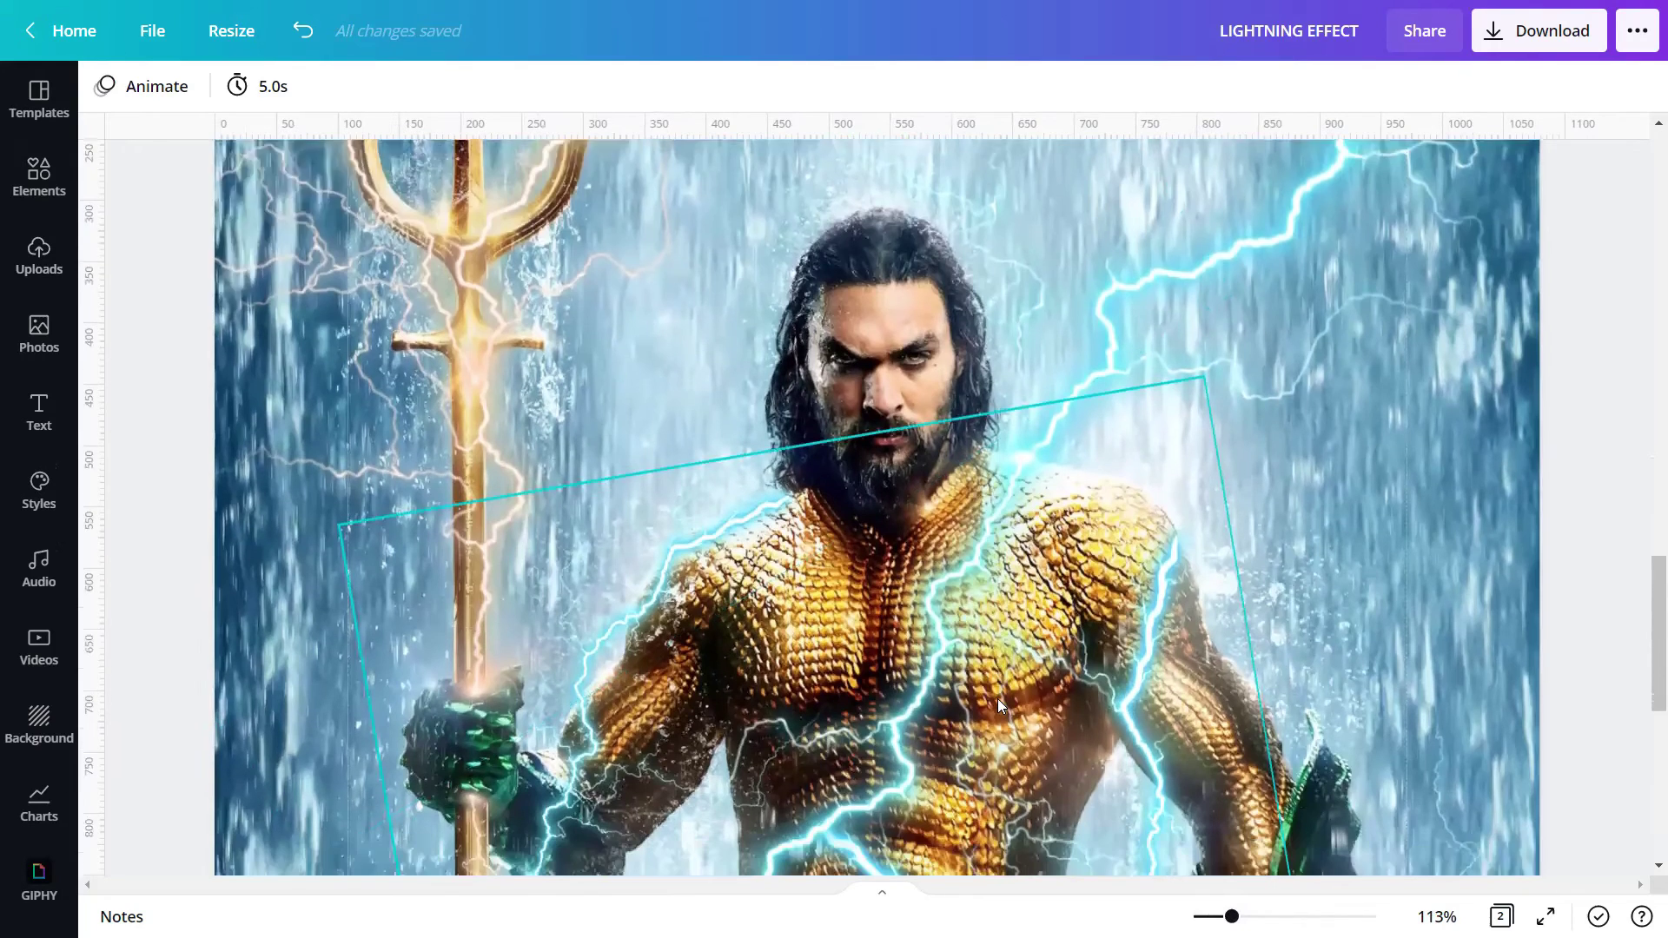
{"action": "scroll", "coordinate": [998, 698], "scroll_direction": "down", "scroll_amount": 10}
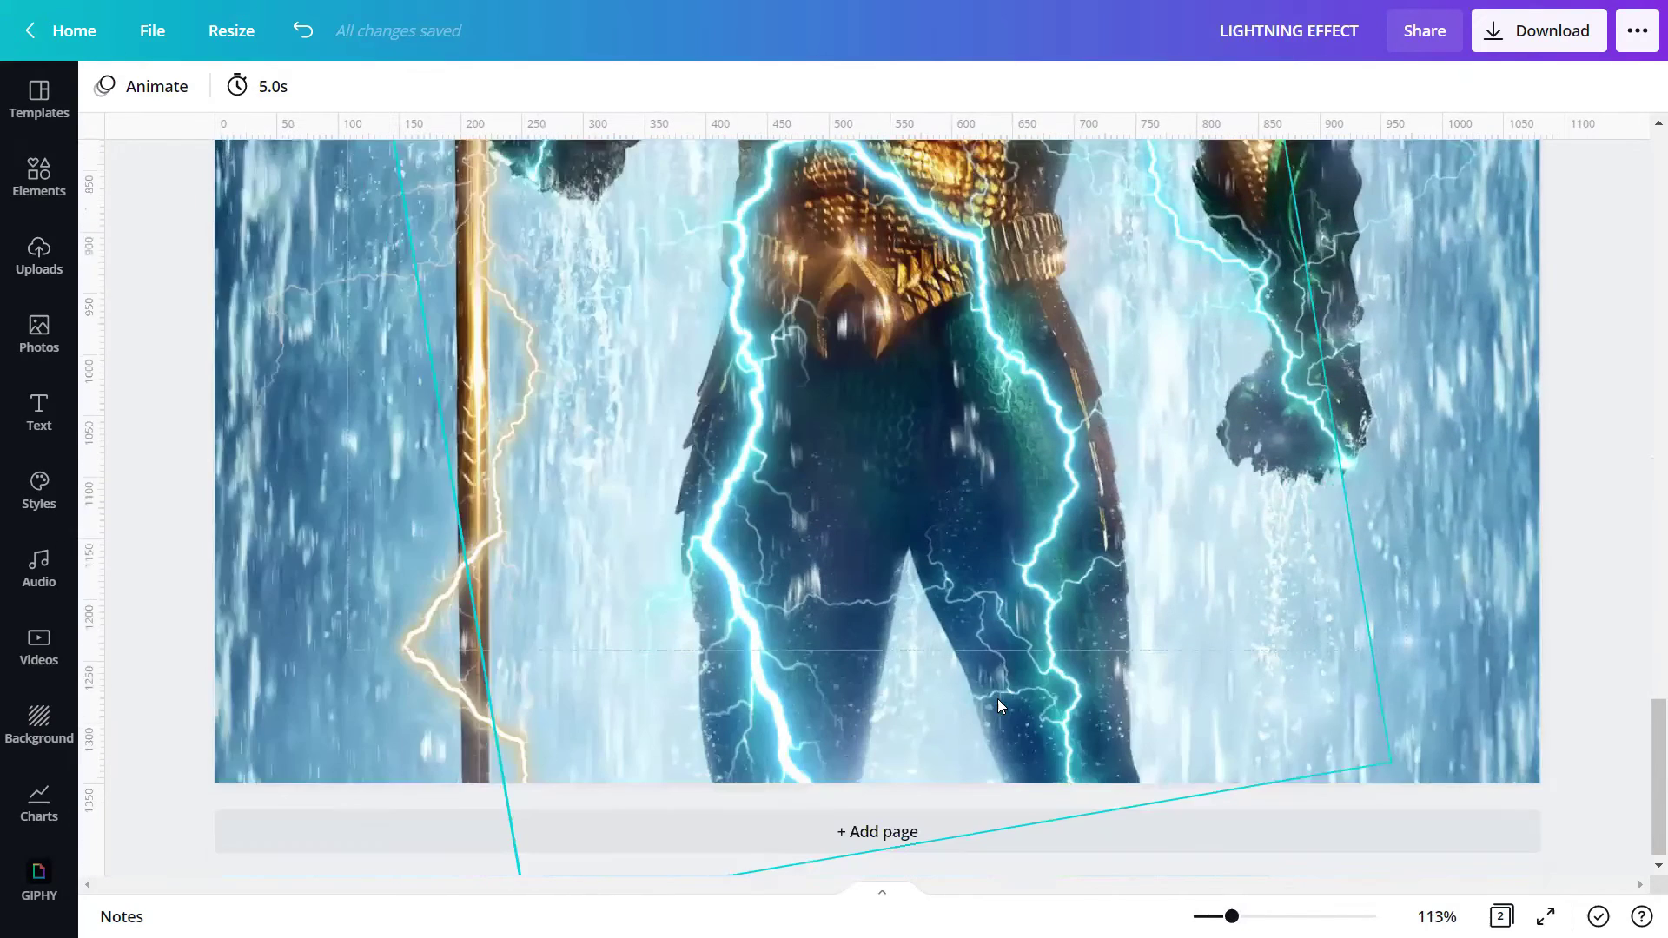
{"action": "left_click_drag", "start_coordinate": [1232, 916], "coordinate": [1211, 916]}
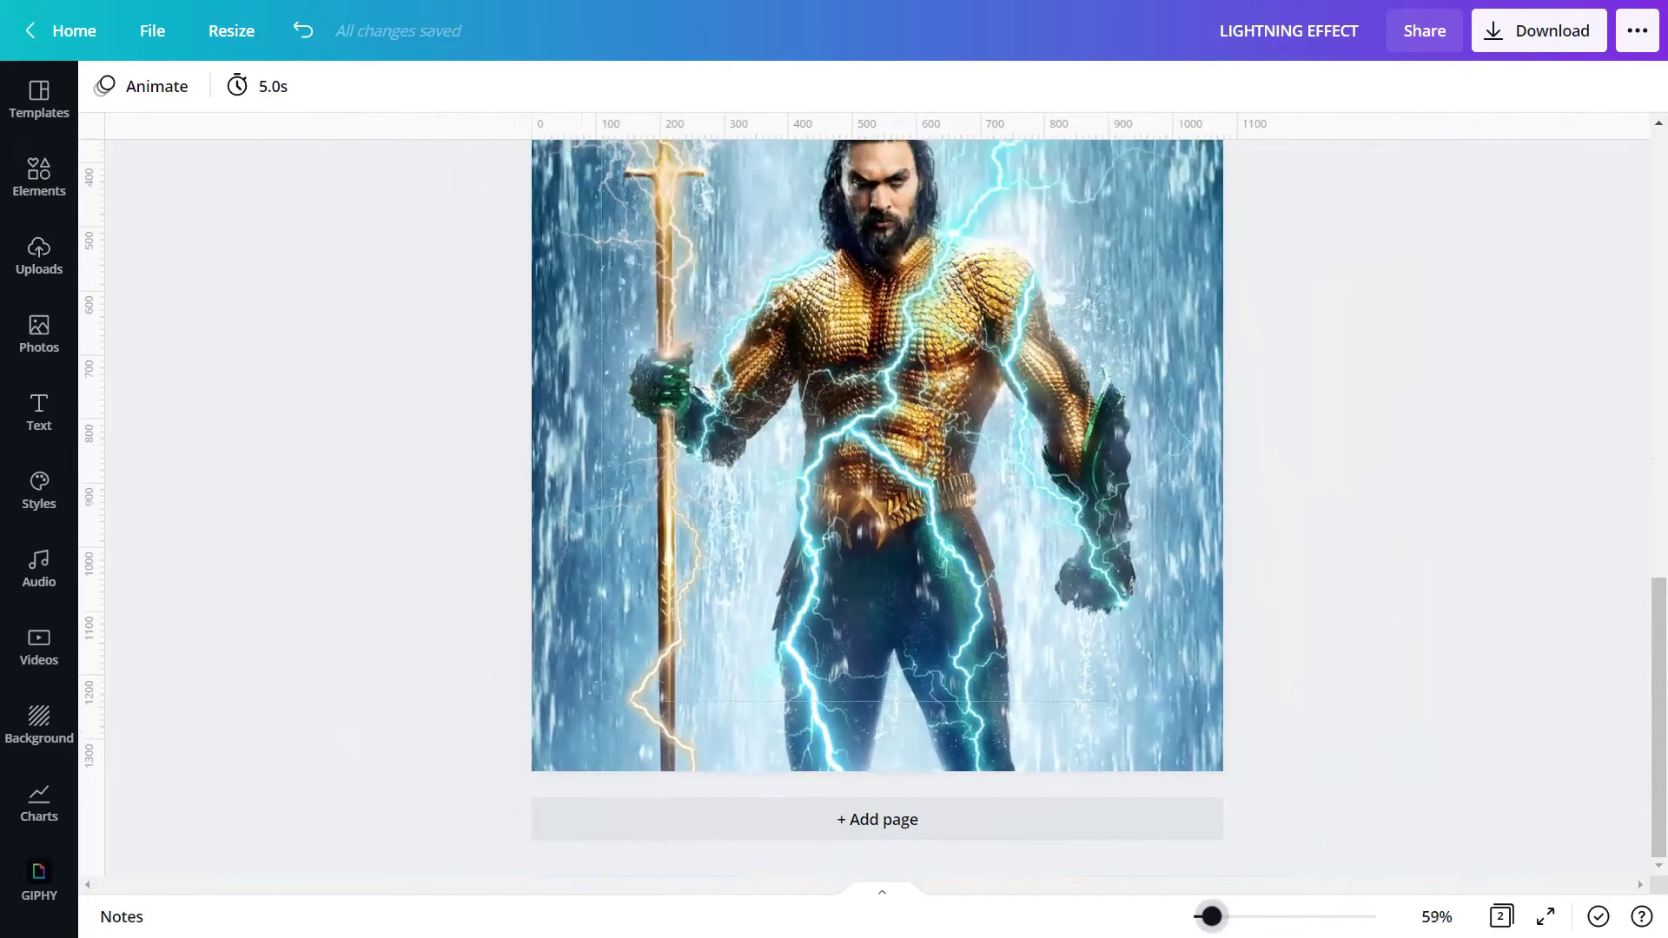
{"action": "scroll", "coordinate": [1188, 810], "scroll_direction": "up", "scroll_amount": 2}
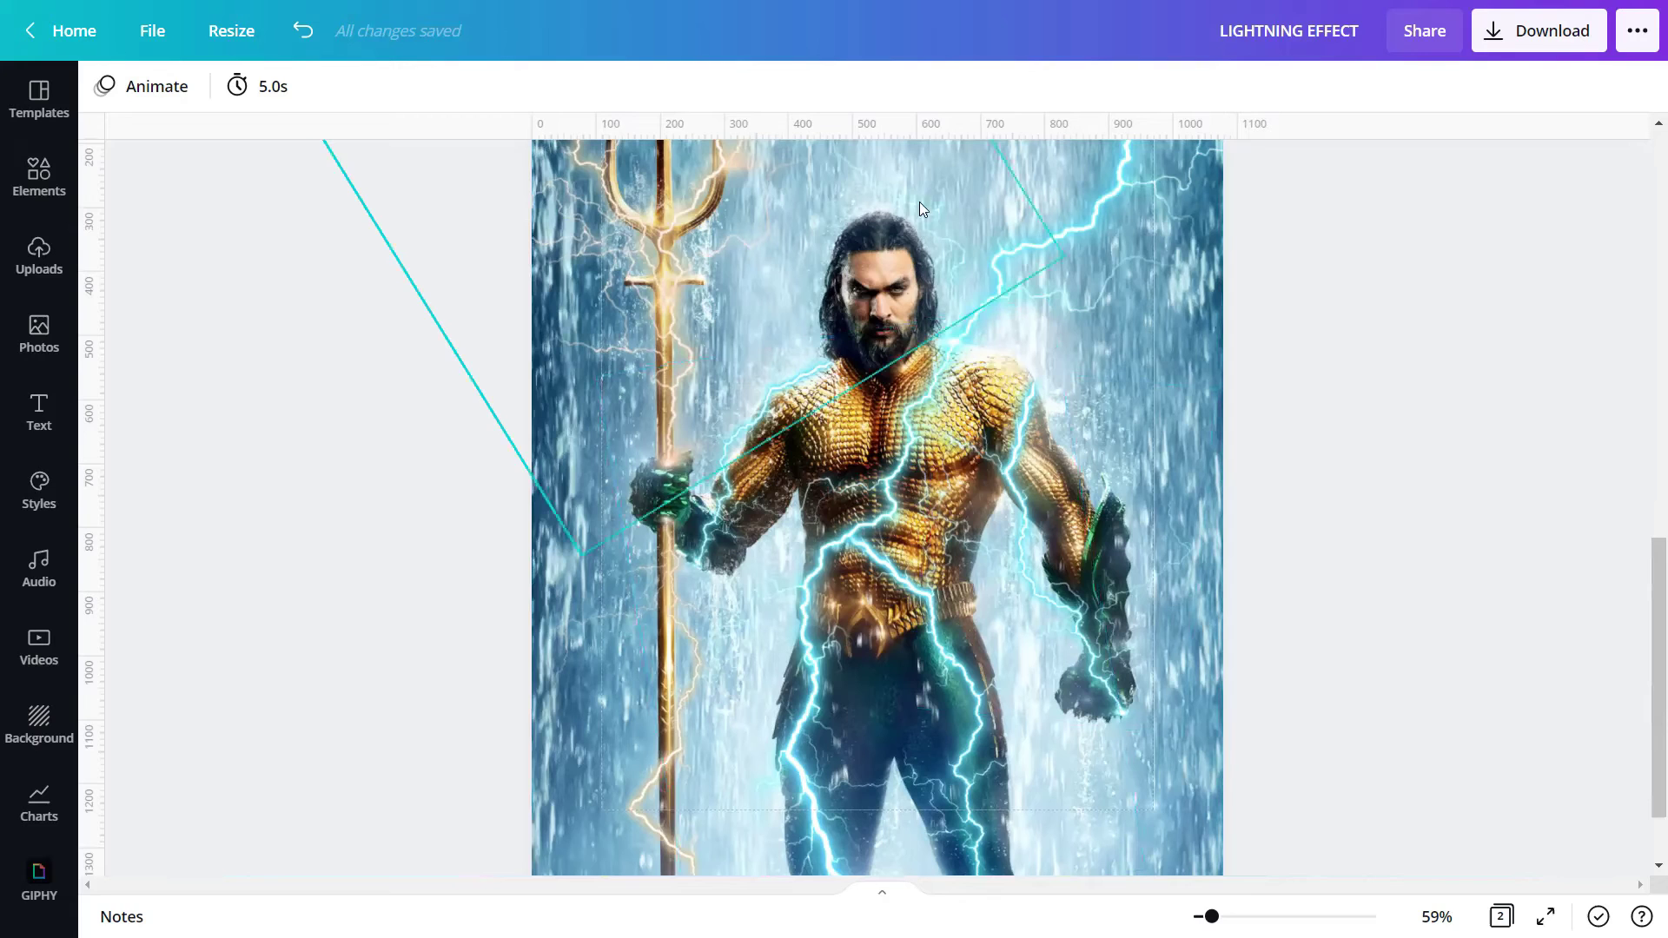
{"action": "scroll", "coordinate": [1063, 231], "scroll_direction": "up", "scroll_amount": 4}
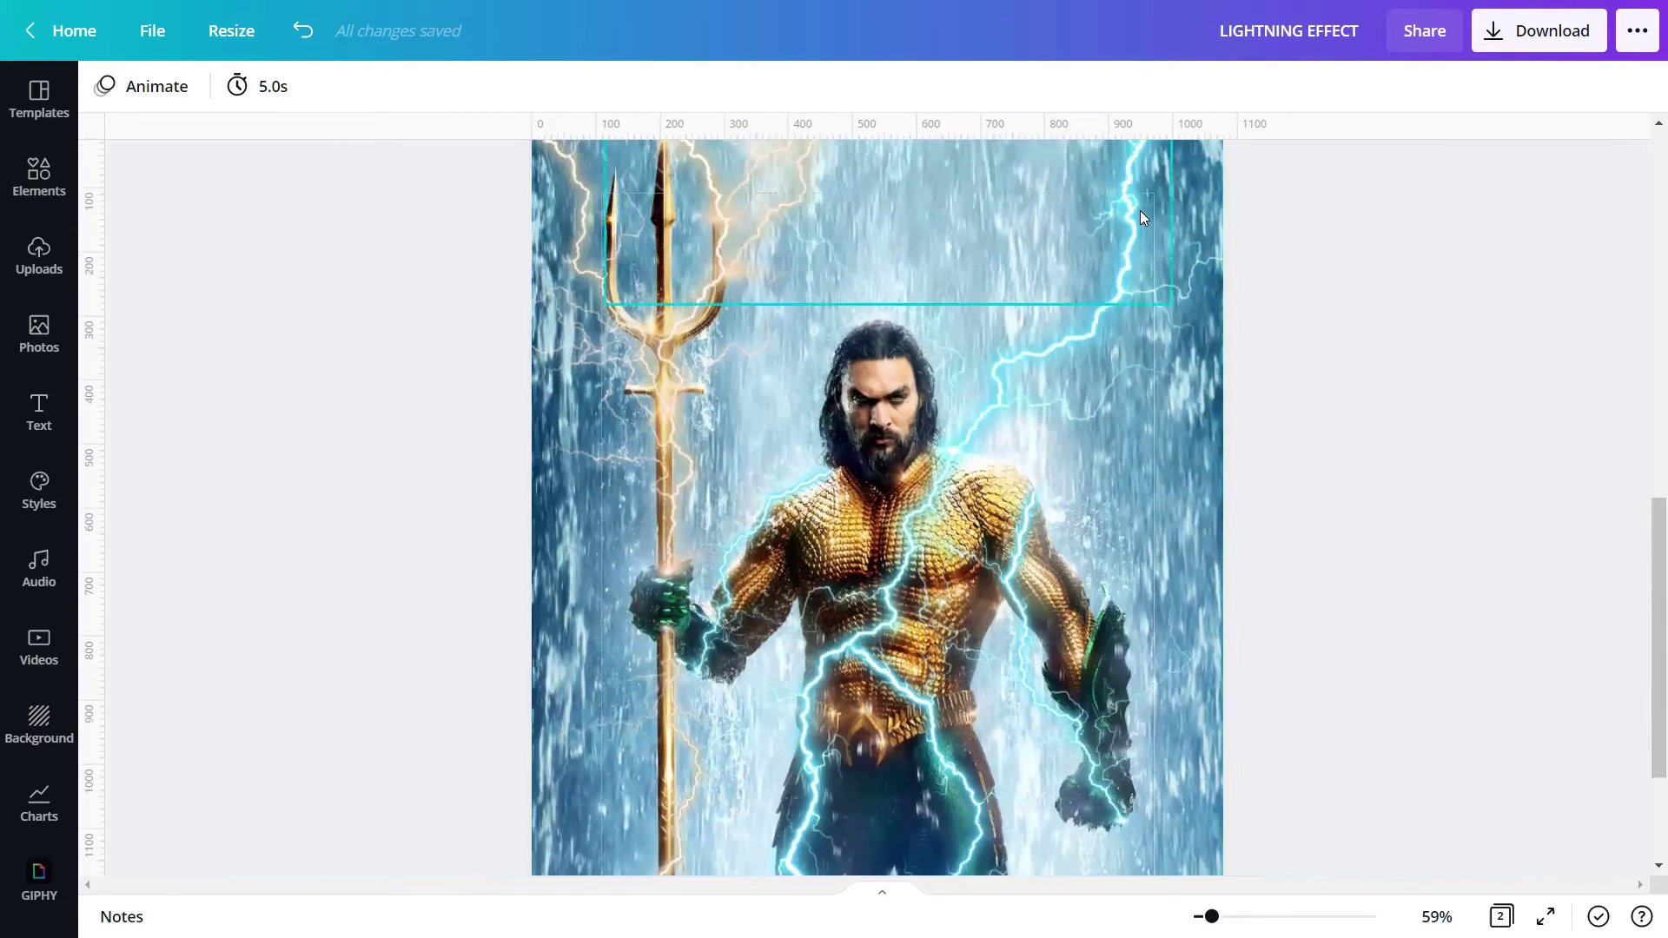
Step: Select the locked cutout of the man holding the trident on page 2 and unlock it
{"action": "left_click", "coordinate": [1211, 393]}
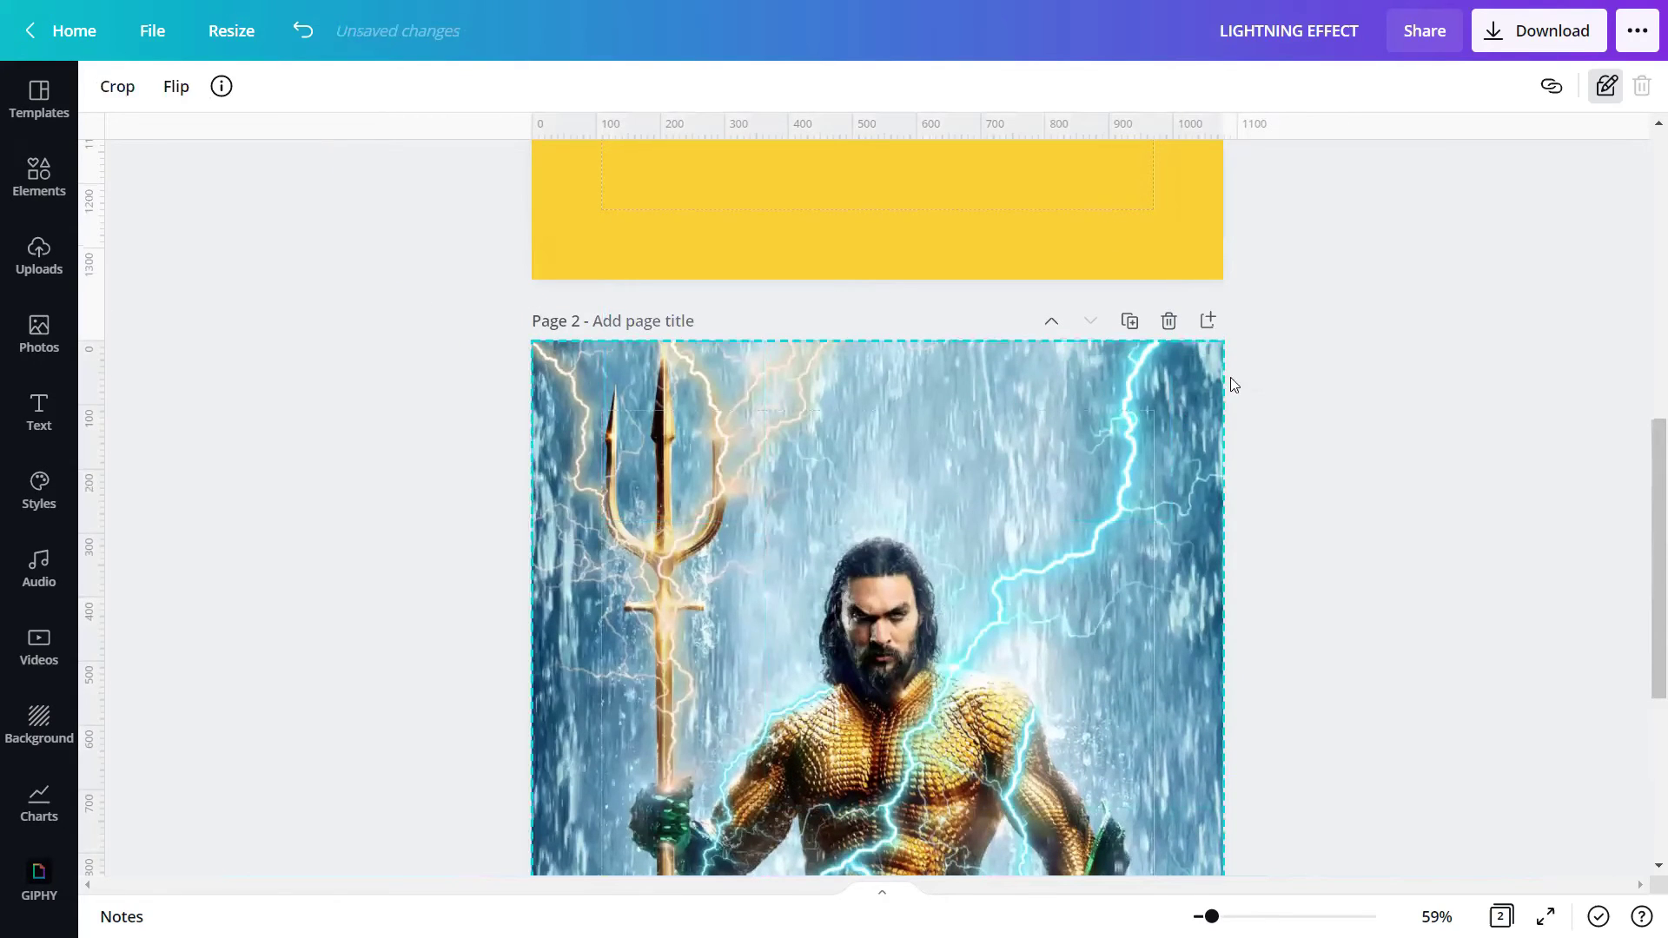
{"action": "left_click", "coordinate": [1604, 90]}
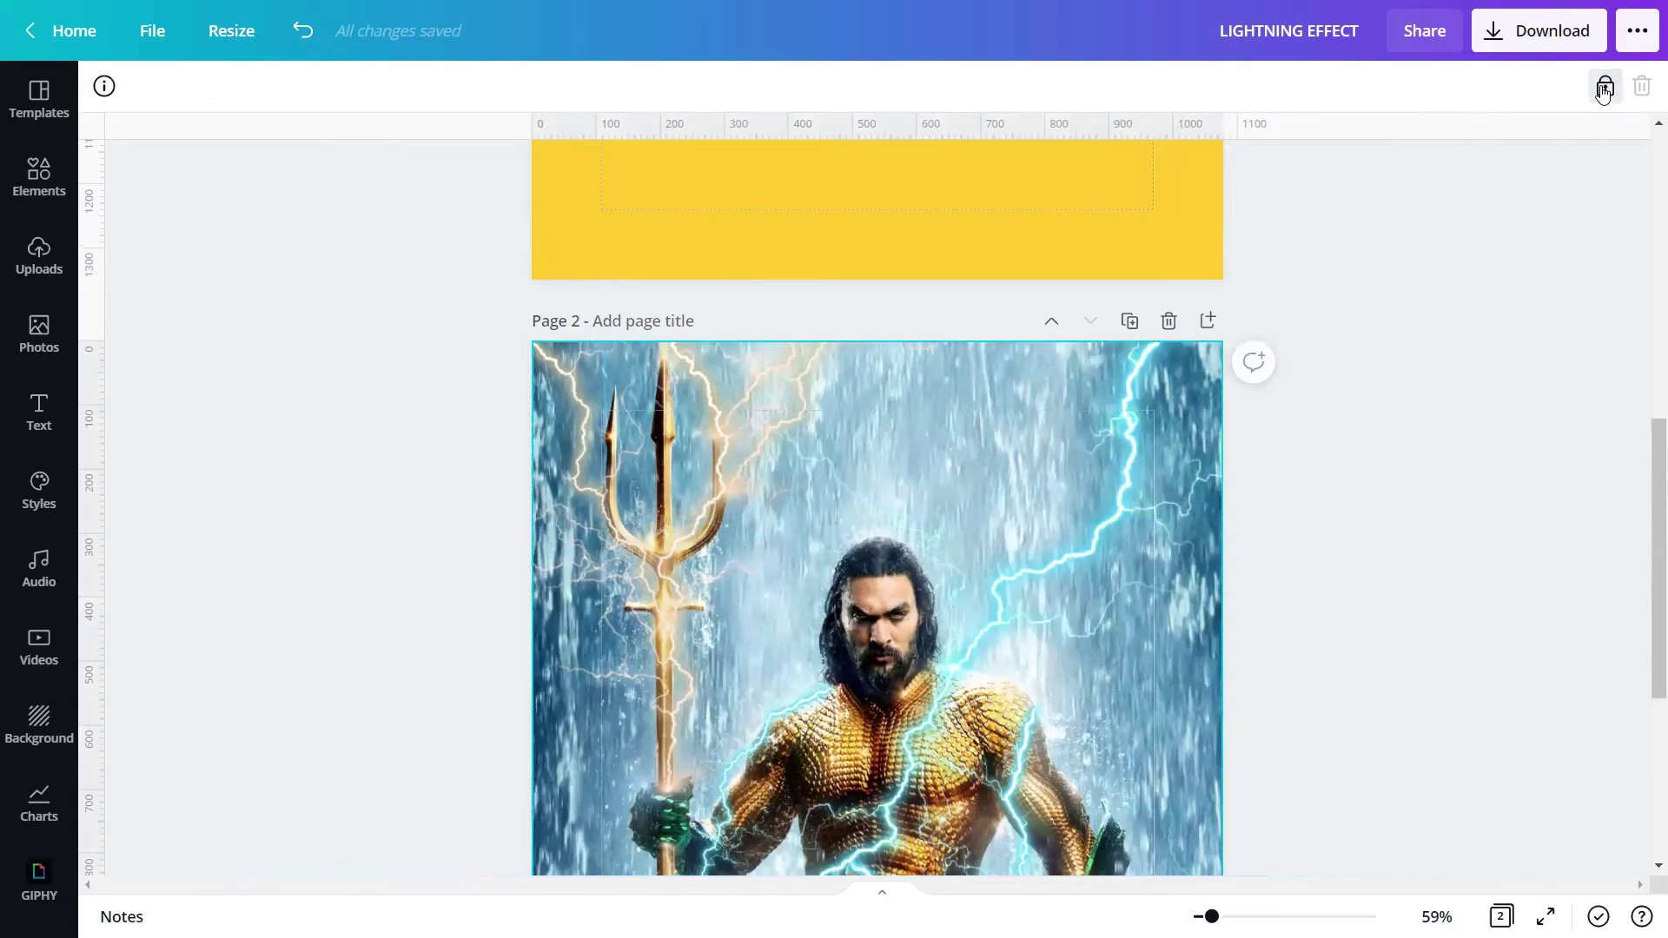
{"action": "left_click", "coordinate": [1604, 89]}
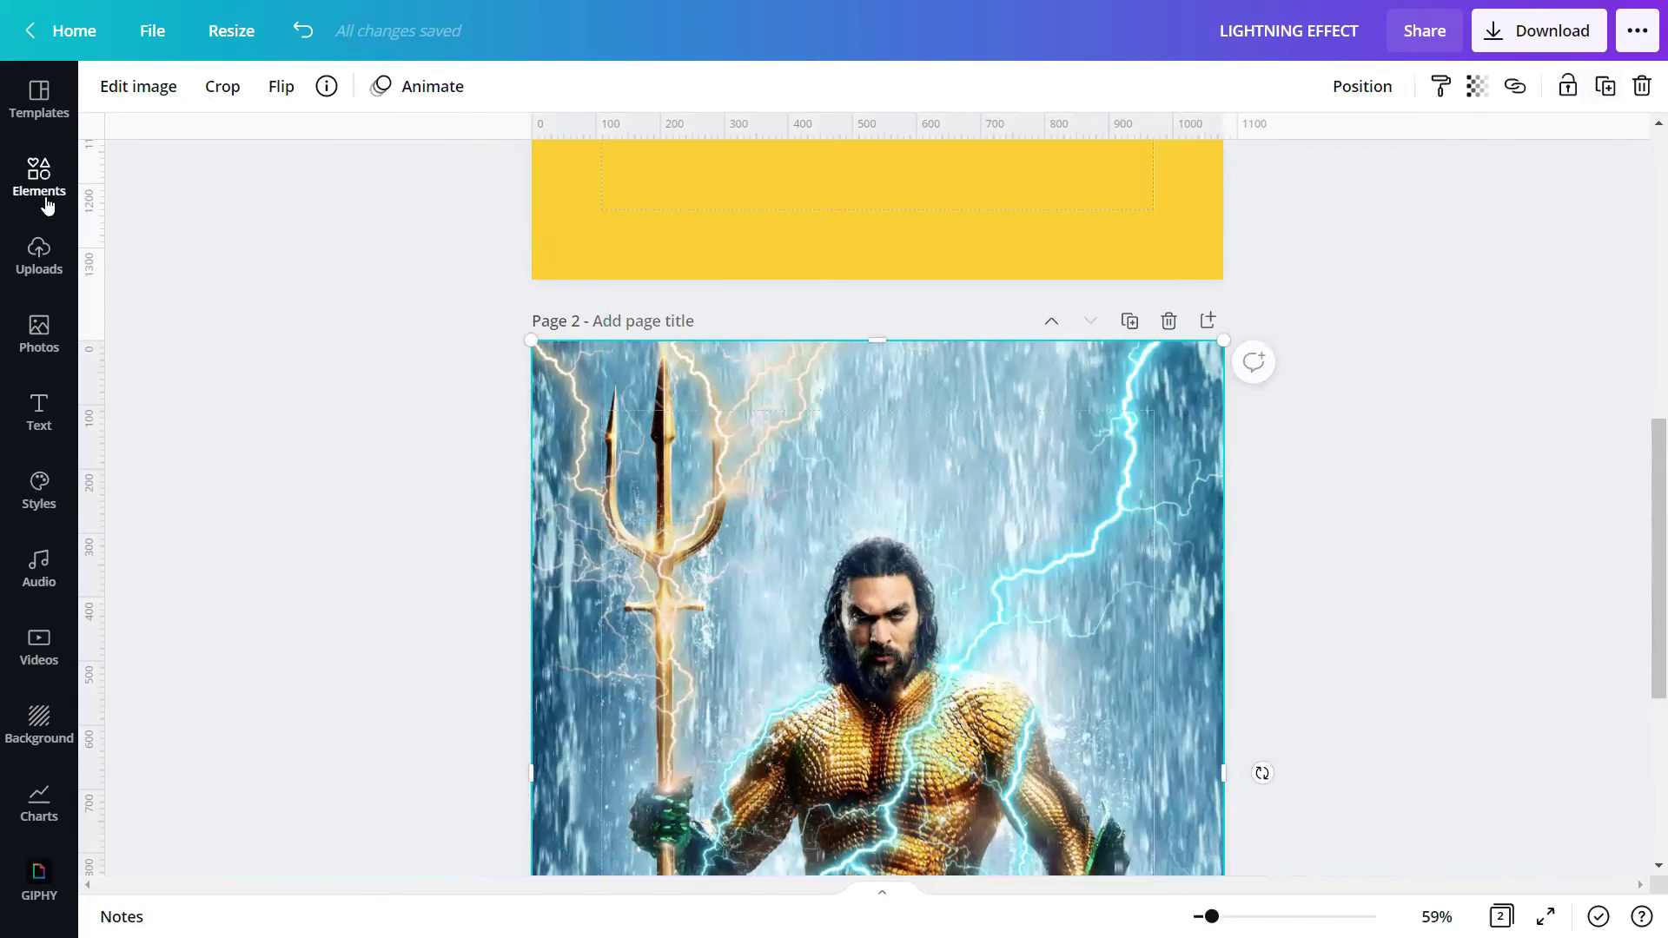
Step: Apply the Glow shadow effect to the man cutout and open its settings
{"action": "left_click", "coordinate": [137, 92]}
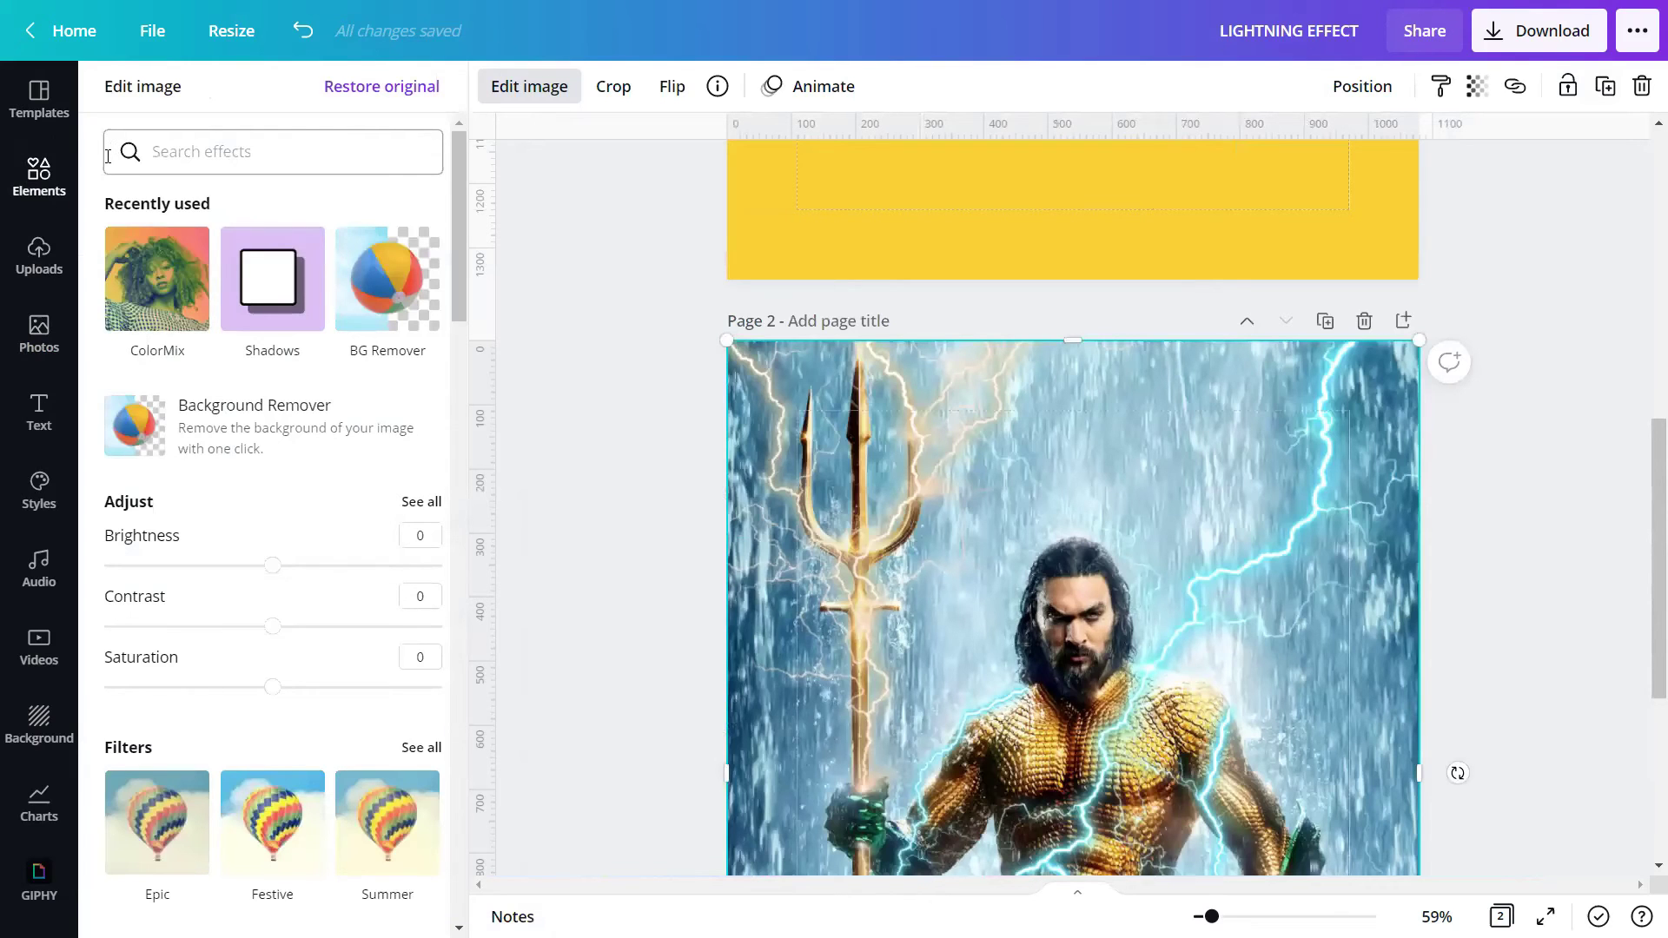
{"action": "scroll", "coordinate": [238, 614], "scroll_direction": "down", "scroll_amount": 15}
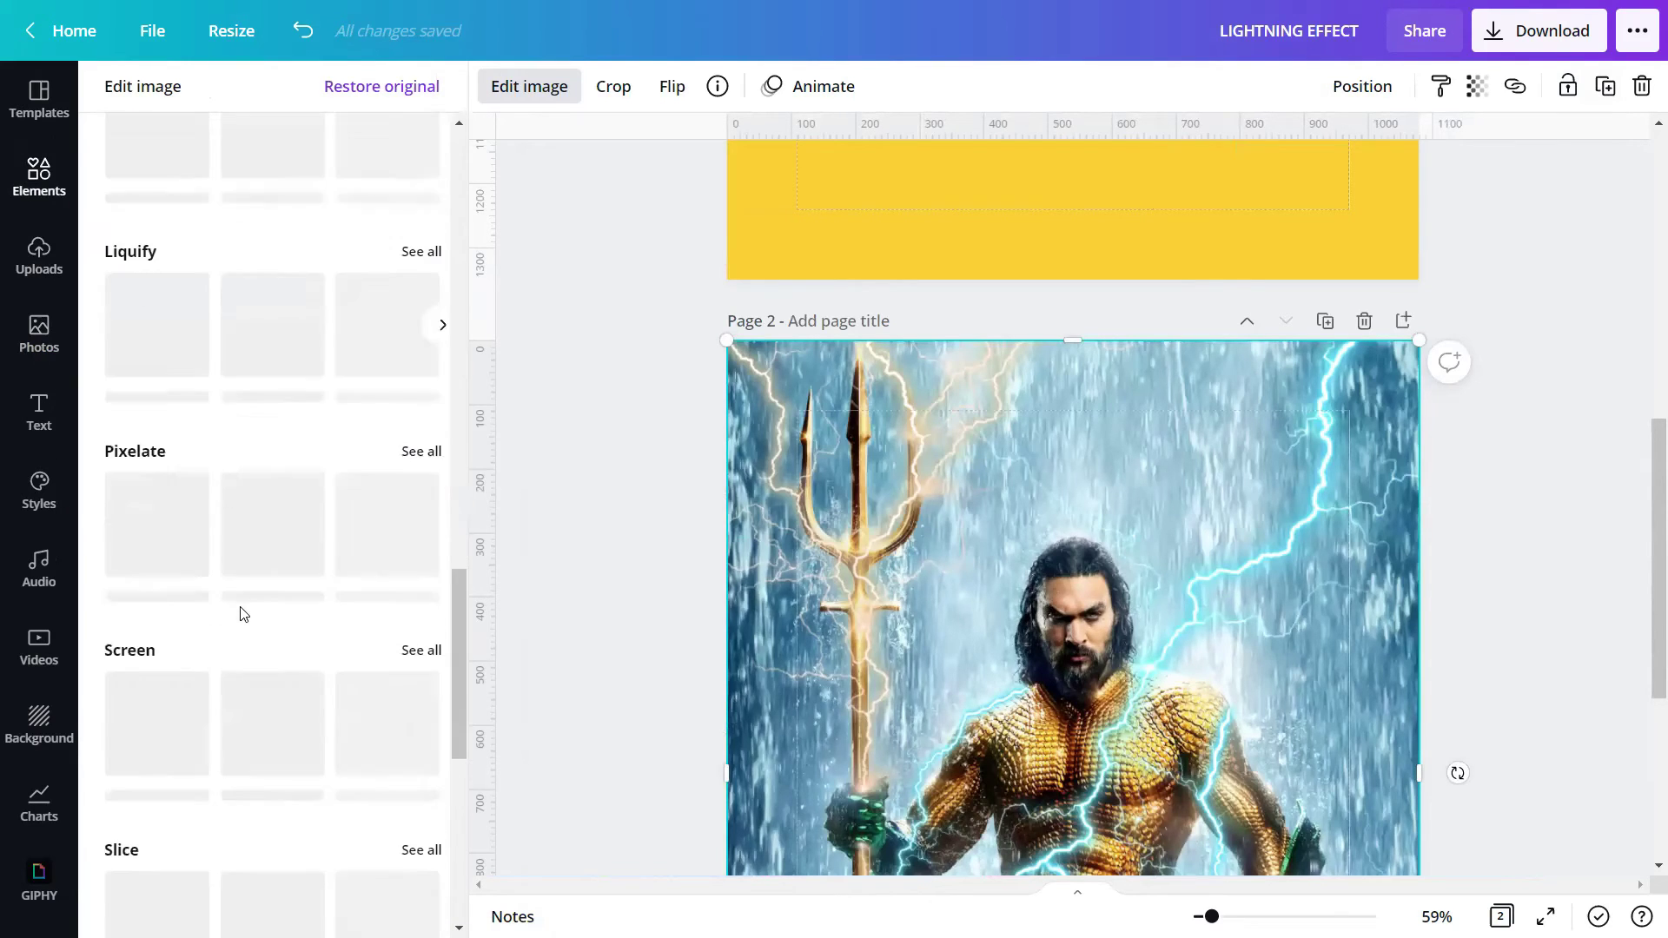
{"action": "scroll", "coordinate": [243, 614], "scroll_direction": "down", "scroll_amount": 8}
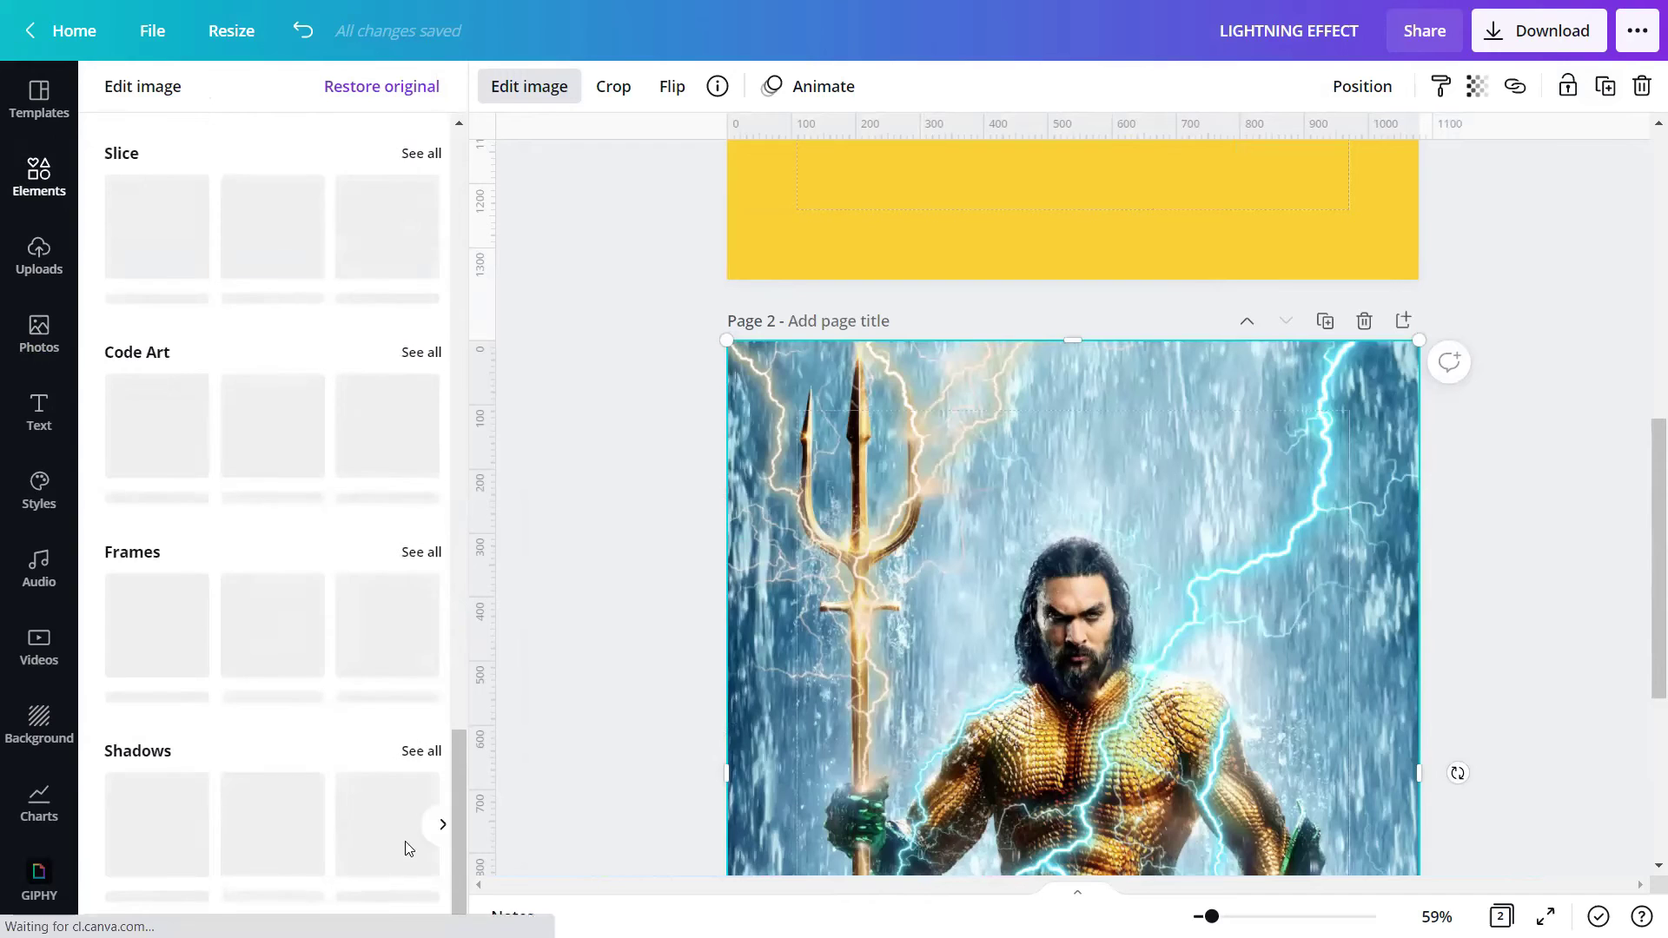
{"action": "left_click", "coordinate": [421, 750]}
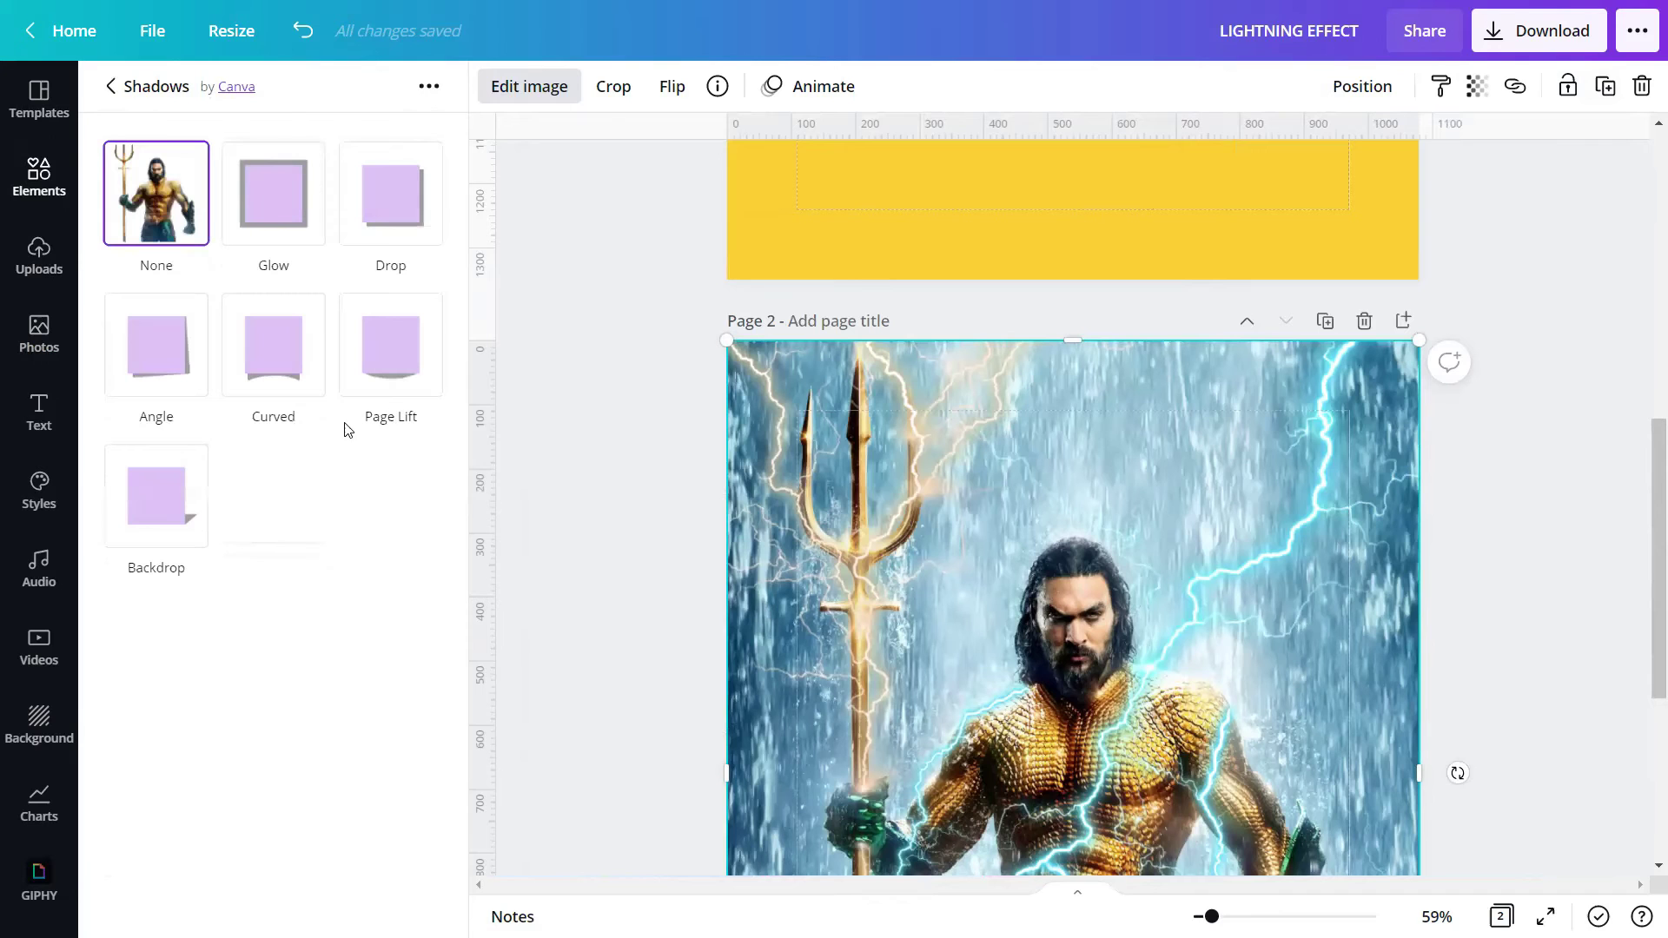
{"action": "left_click", "coordinate": [278, 207]}
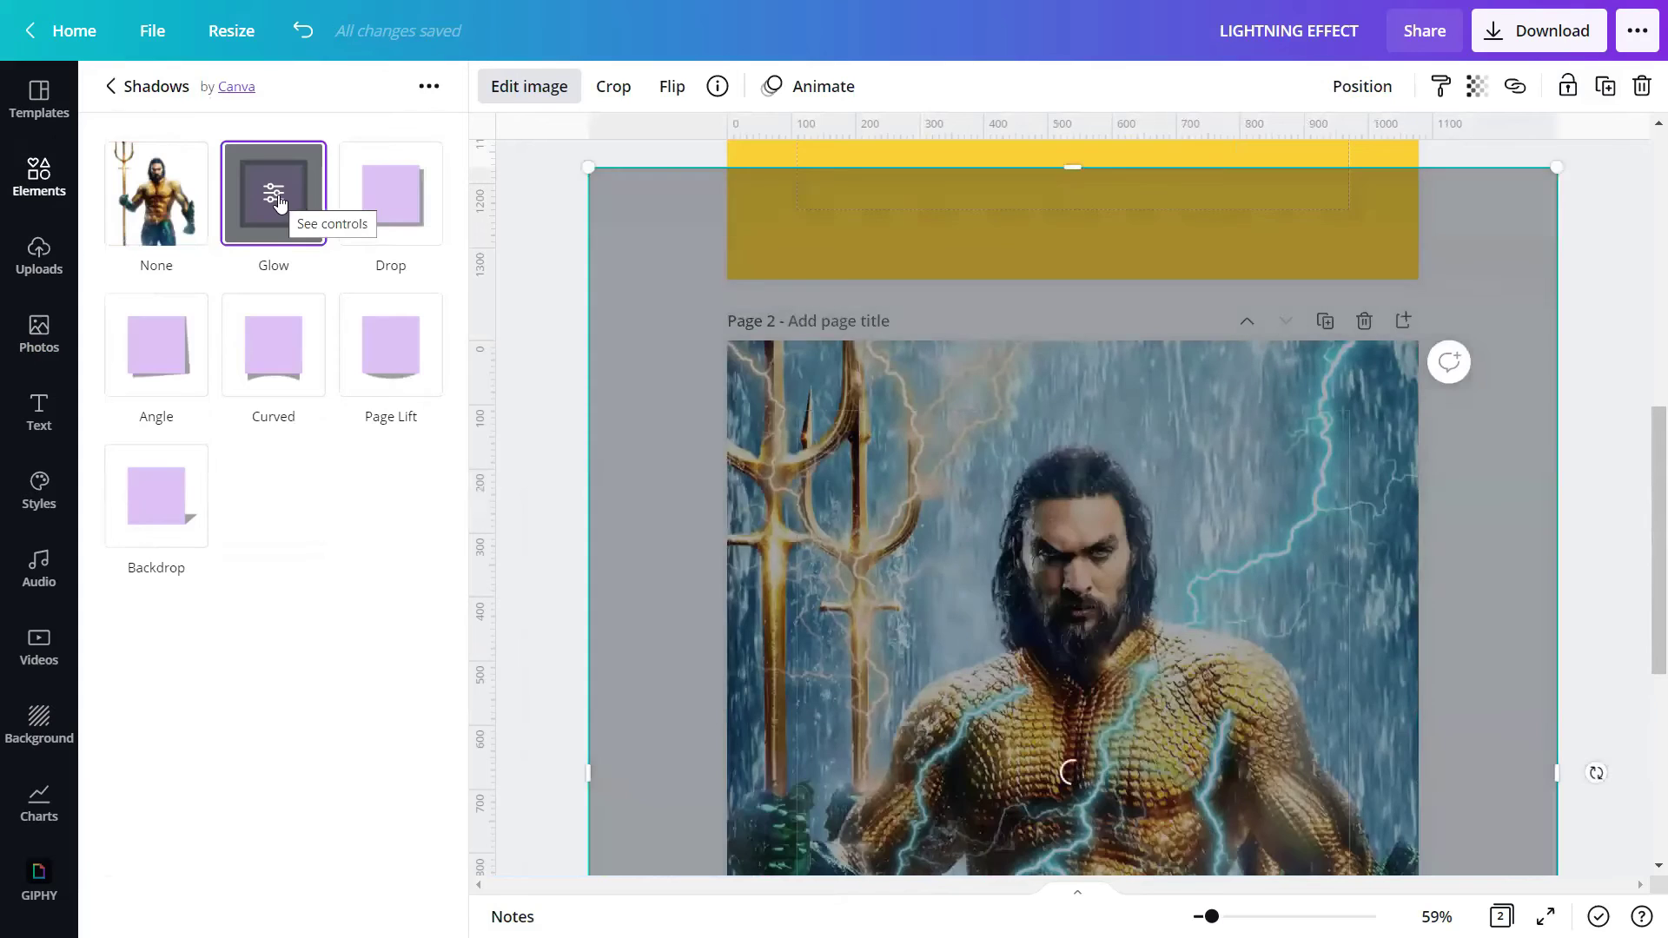
{"action": "left_click", "coordinate": [279, 202]}
Step: Set the glow's size to 9, transparency to 100 and blur to 11
{"action": "left_click", "coordinate": [431, 153]}
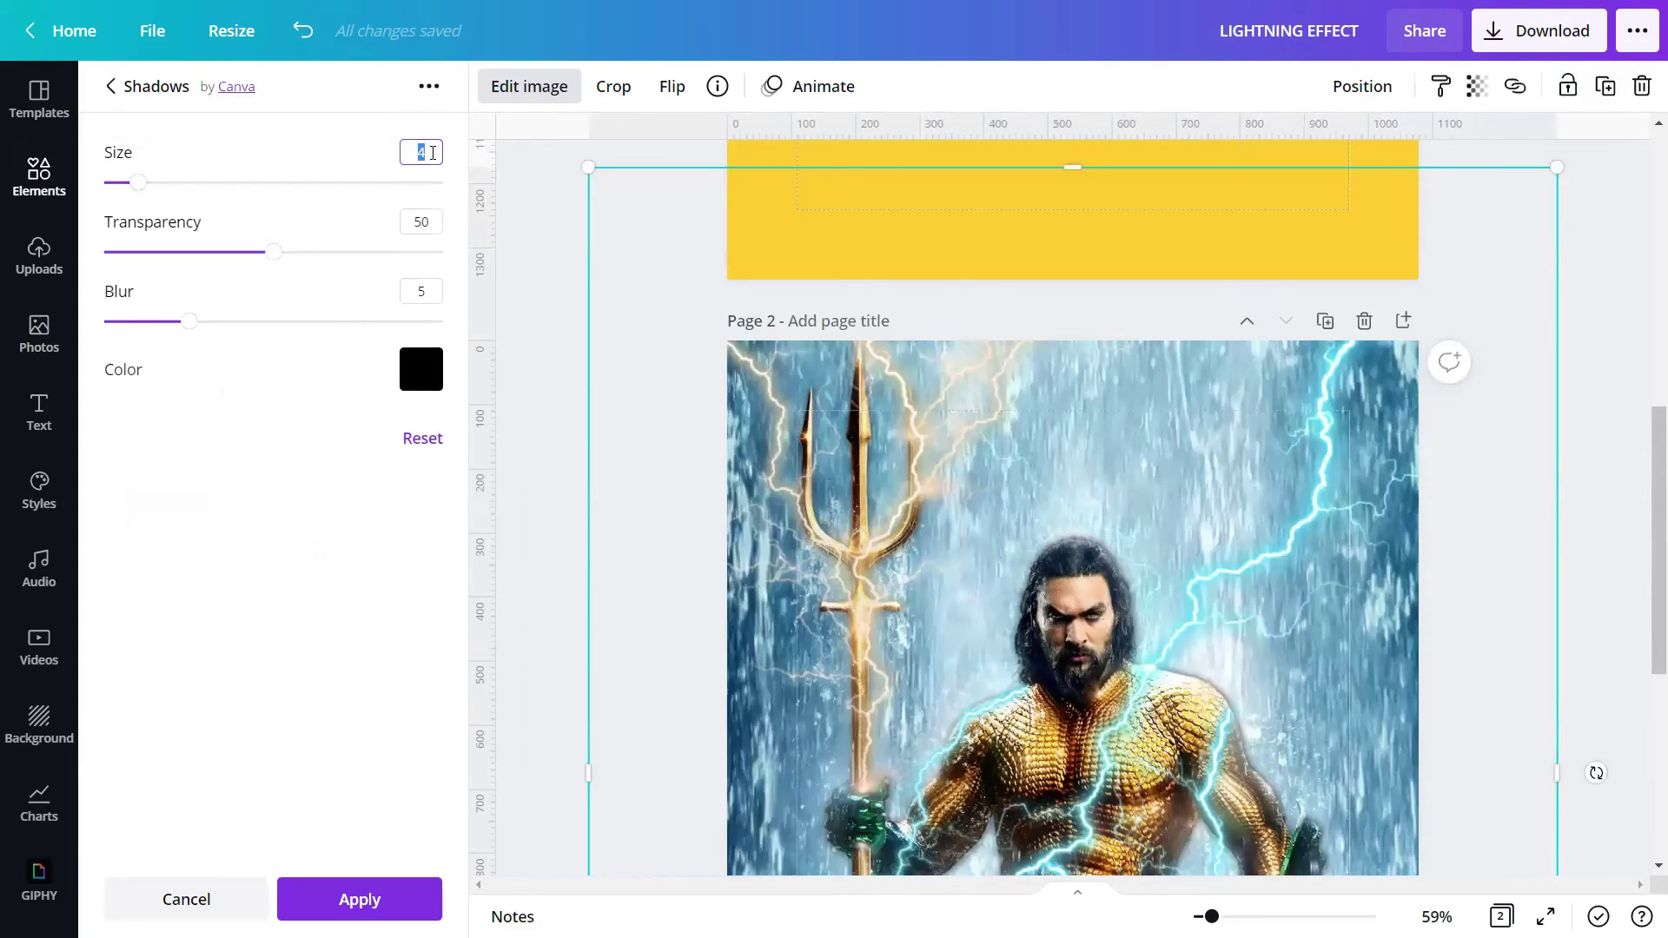
{"action": "left_click", "coordinate": [432, 223]}
{"action": "type", "text": "100"}
{"action": "left_click", "coordinate": [438, 293]}
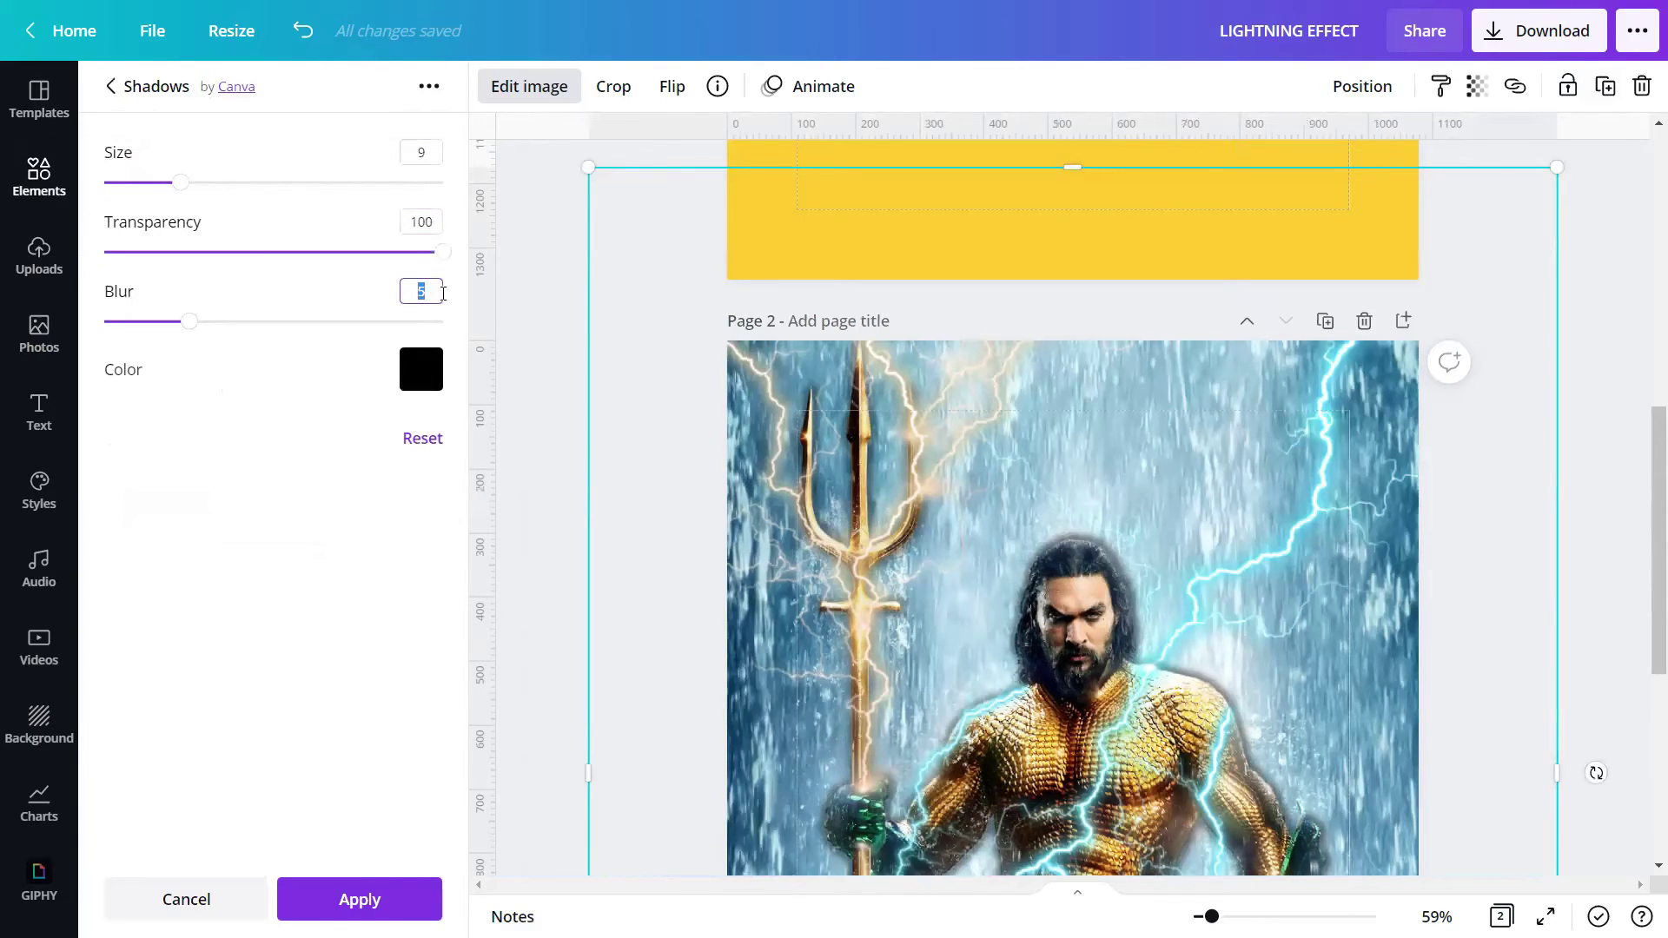
{"action": "type", "text": "11"}
Step: Change the glow color to white and apply the shadow settings
{"action": "left_click", "coordinate": [421, 369]}
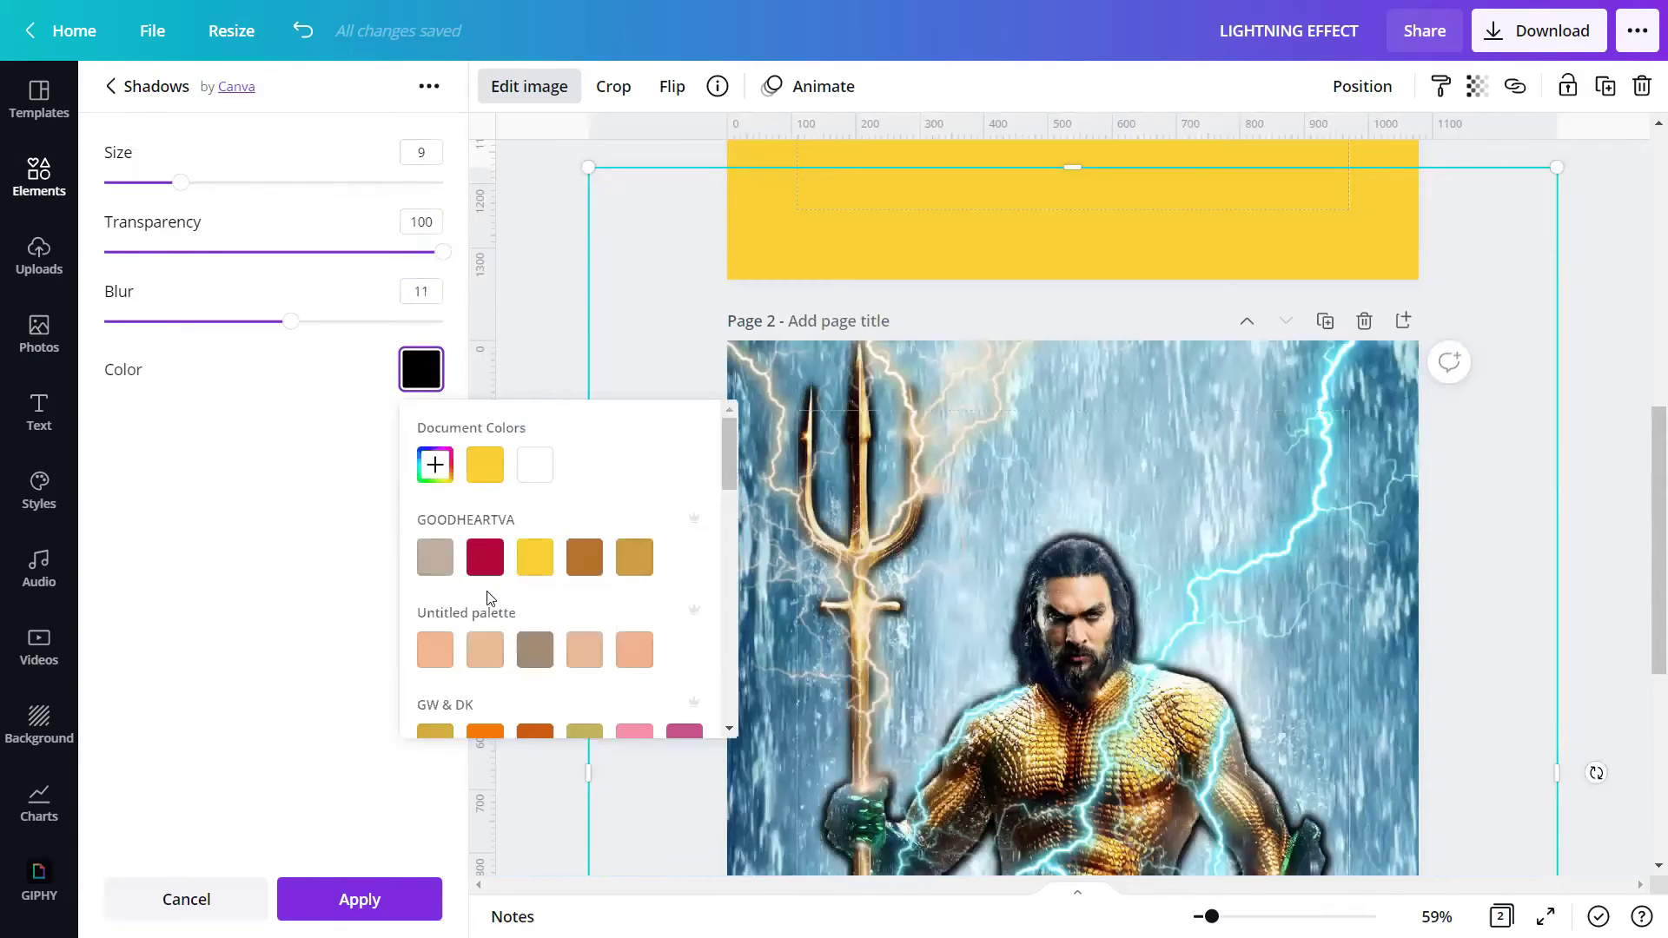
{"action": "scroll", "coordinate": [533, 612], "scroll_direction": "down", "scroll_amount": 3}
{"action": "scroll", "coordinate": [532, 613], "scroll_direction": "down", "scroll_amount": 5}
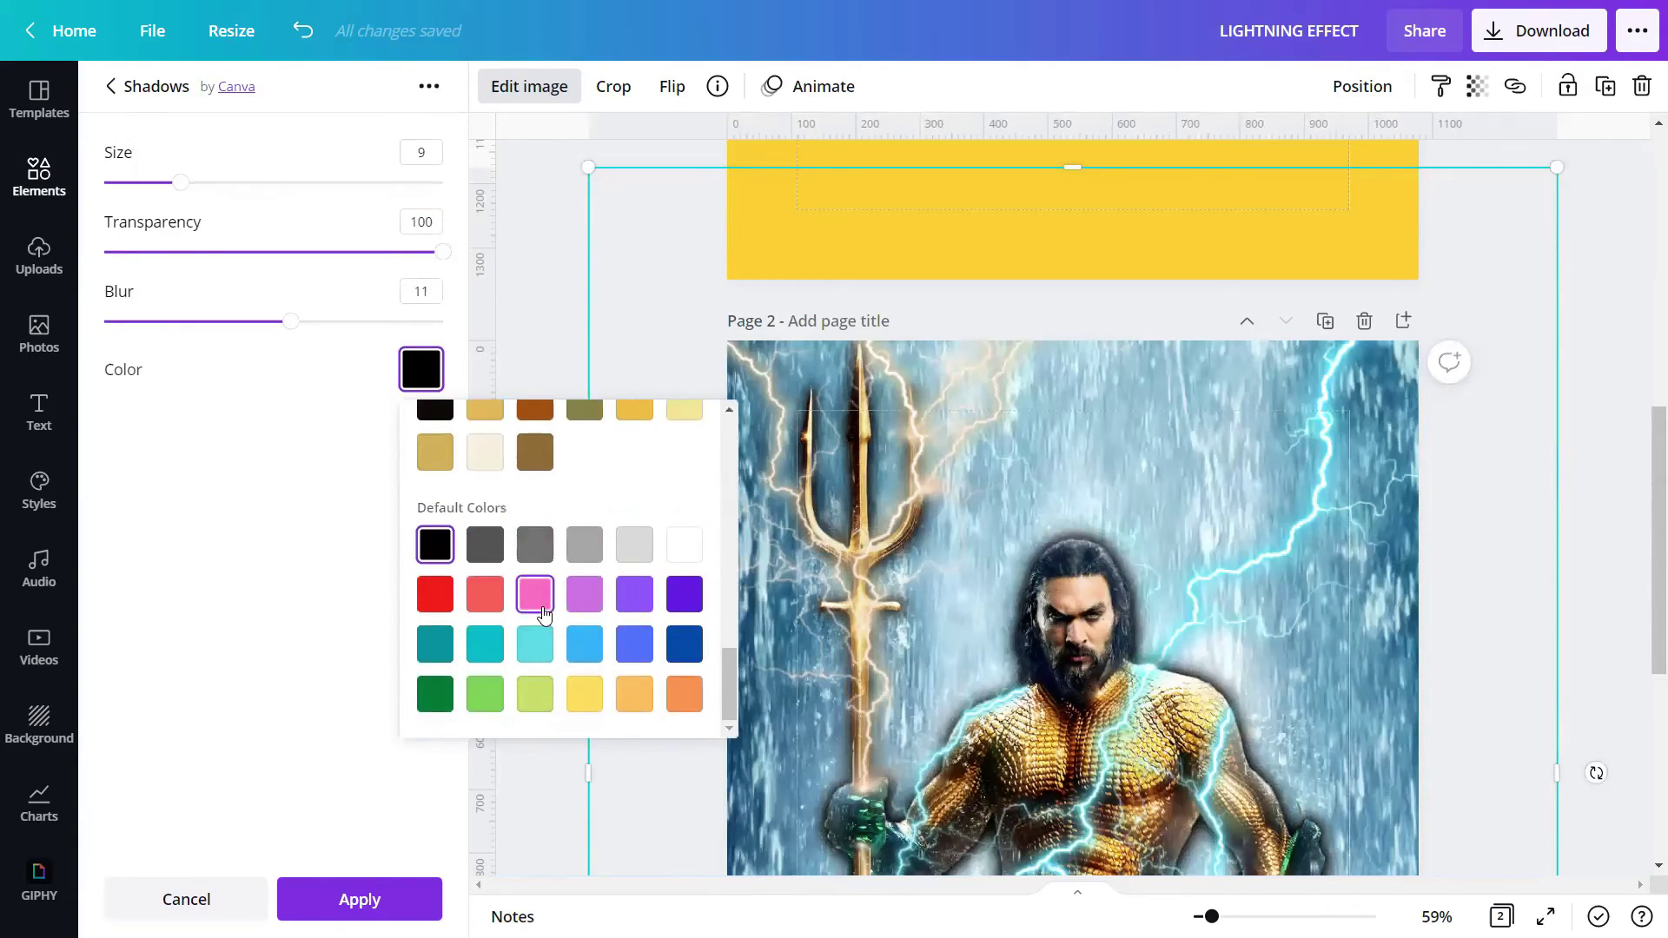
{"action": "left_click", "coordinate": [685, 545]}
{"action": "left_click", "coordinate": [360, 900]}
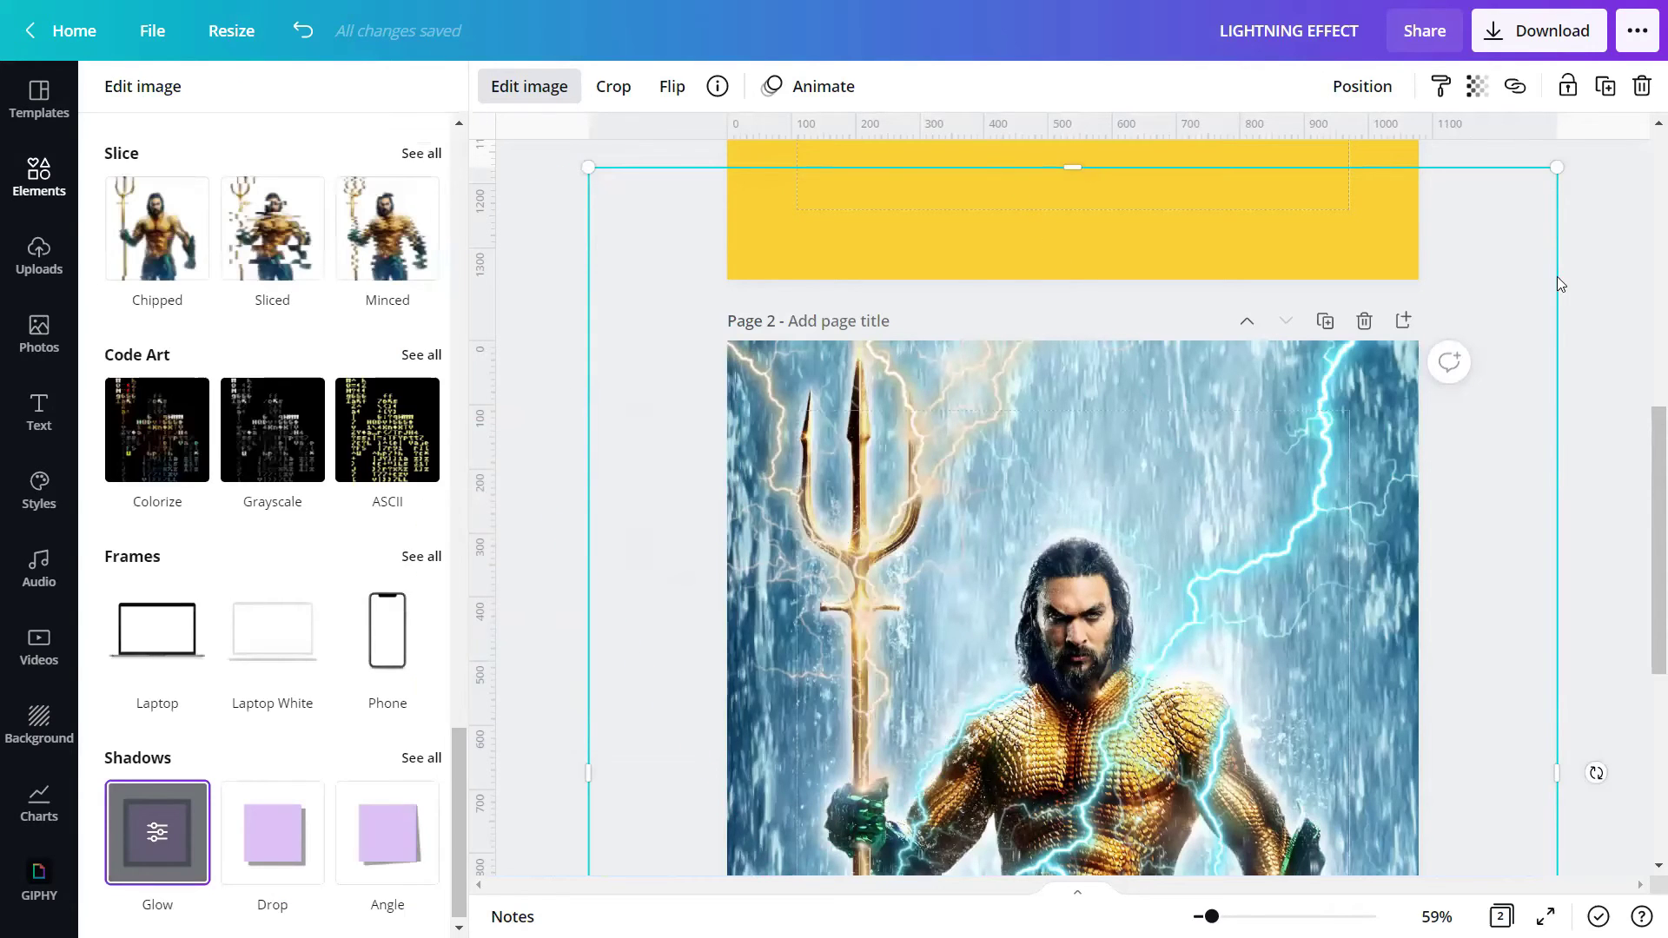
Step: Lock the man cutout again and inspect the white glow around his head and torso up close
{"action": "left_click", "coordinate": [1388, 445]}
{"action": "scroll", "coordinate": [1386, 440], "scroll_direction": "down", "scroll_amount": 4}
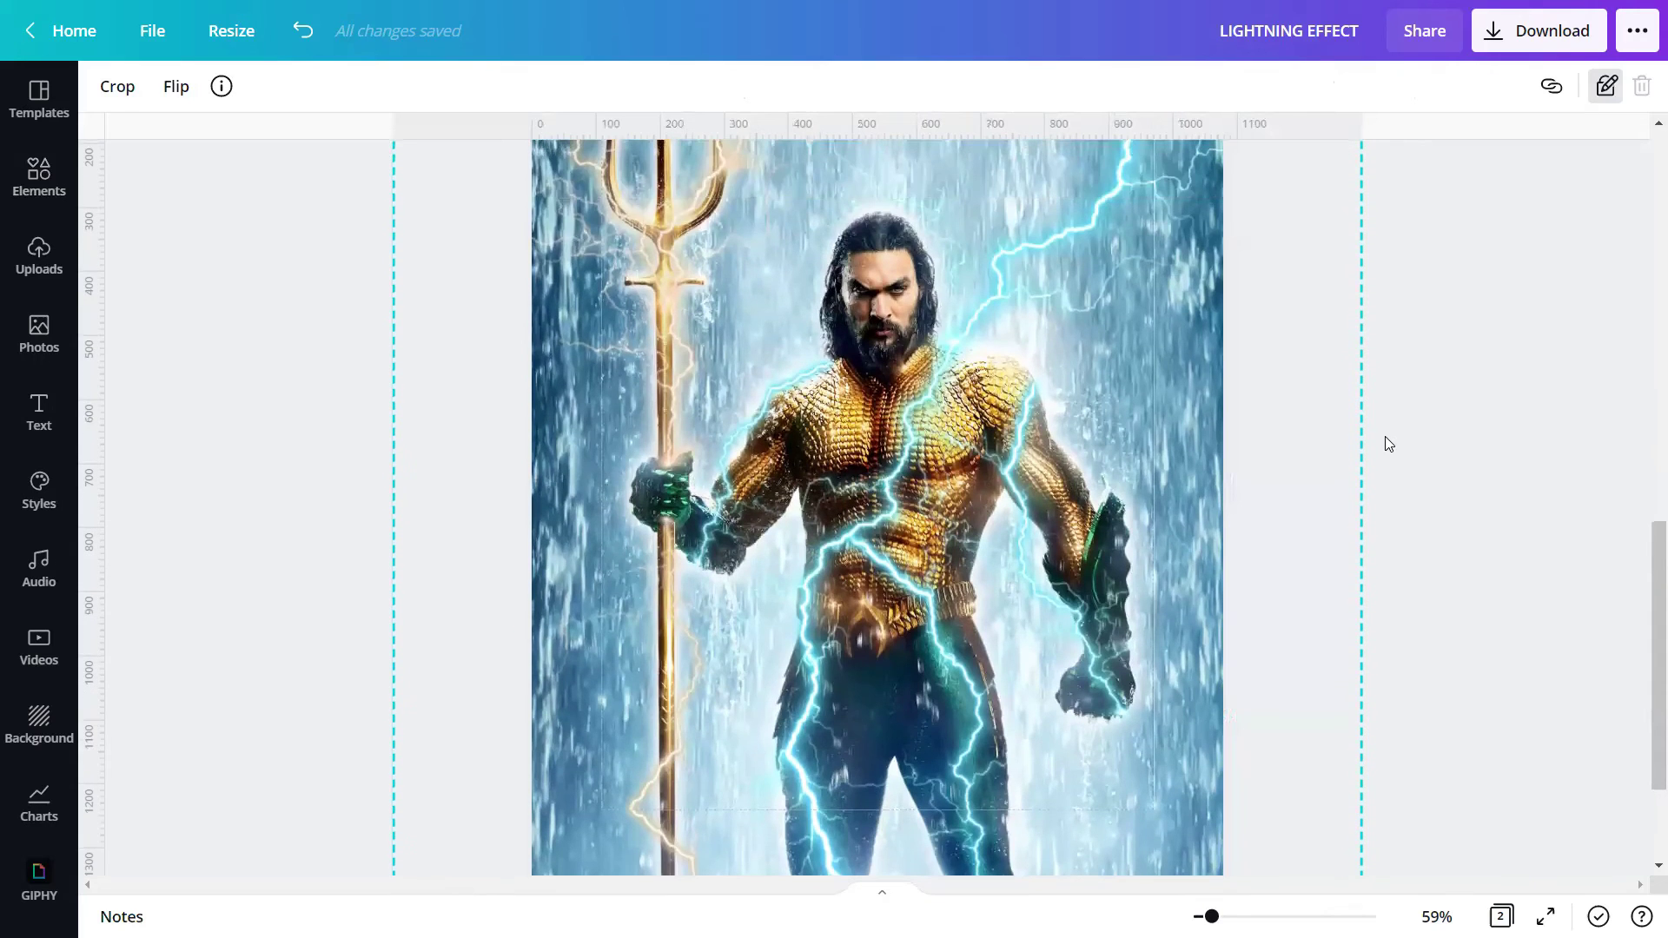
{"action": "left_click", "coordinate": [1439, 532]}
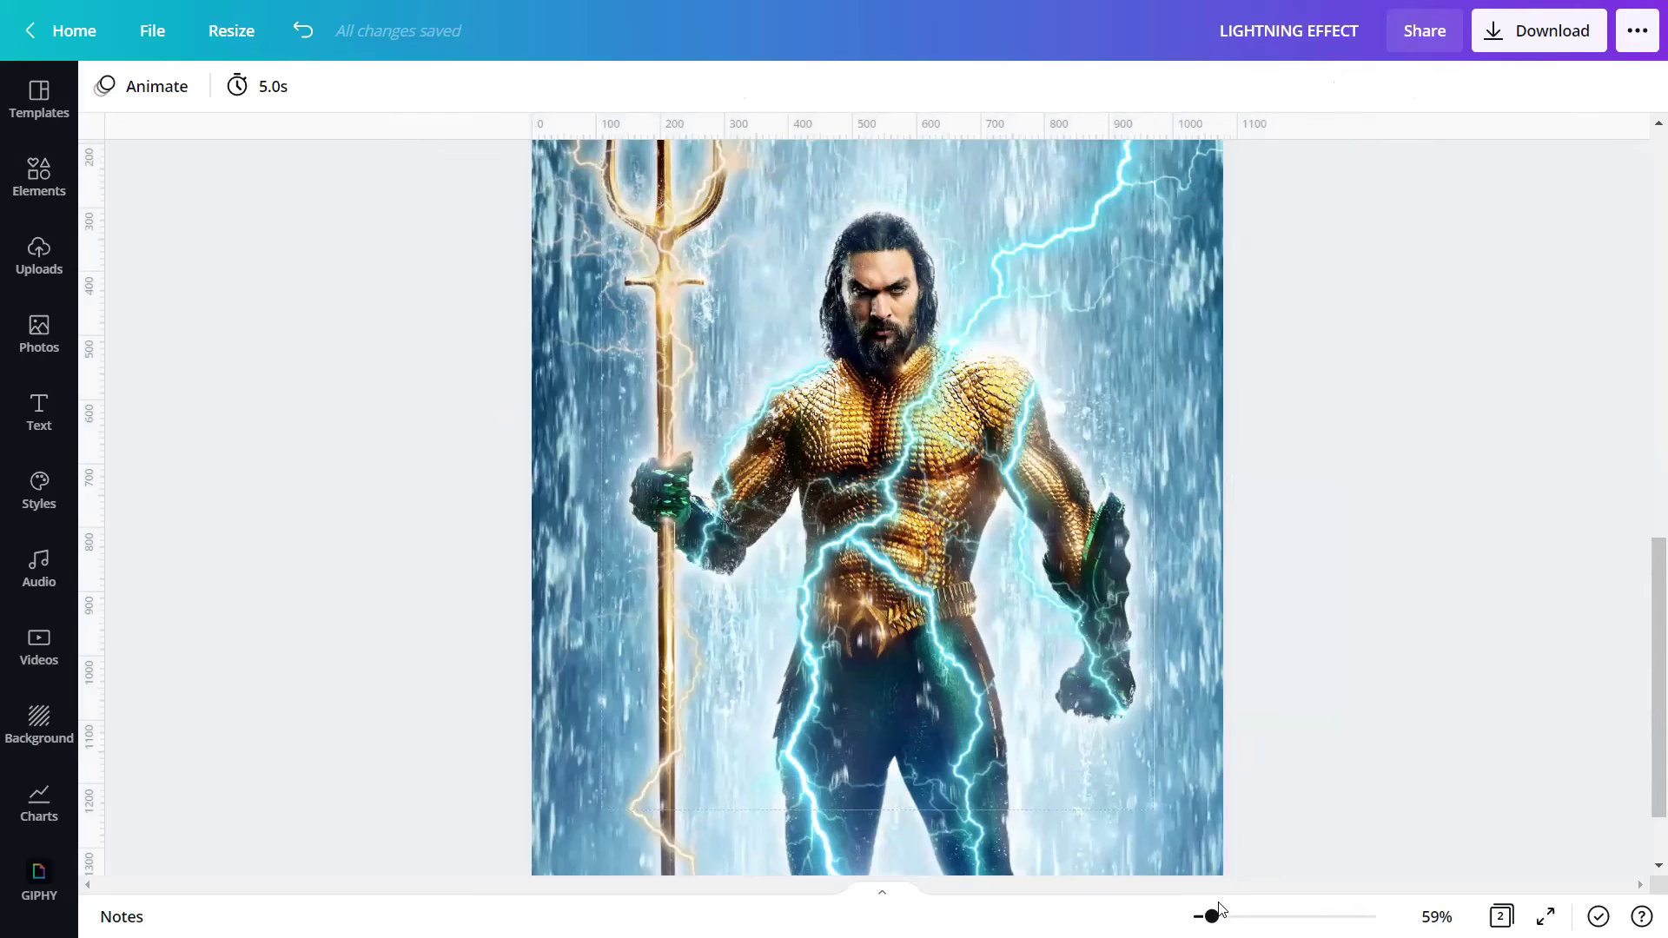
{"action": "left_click_drag", "start_coordinate": [1212, 916], "coordinate": [1232, 917]}
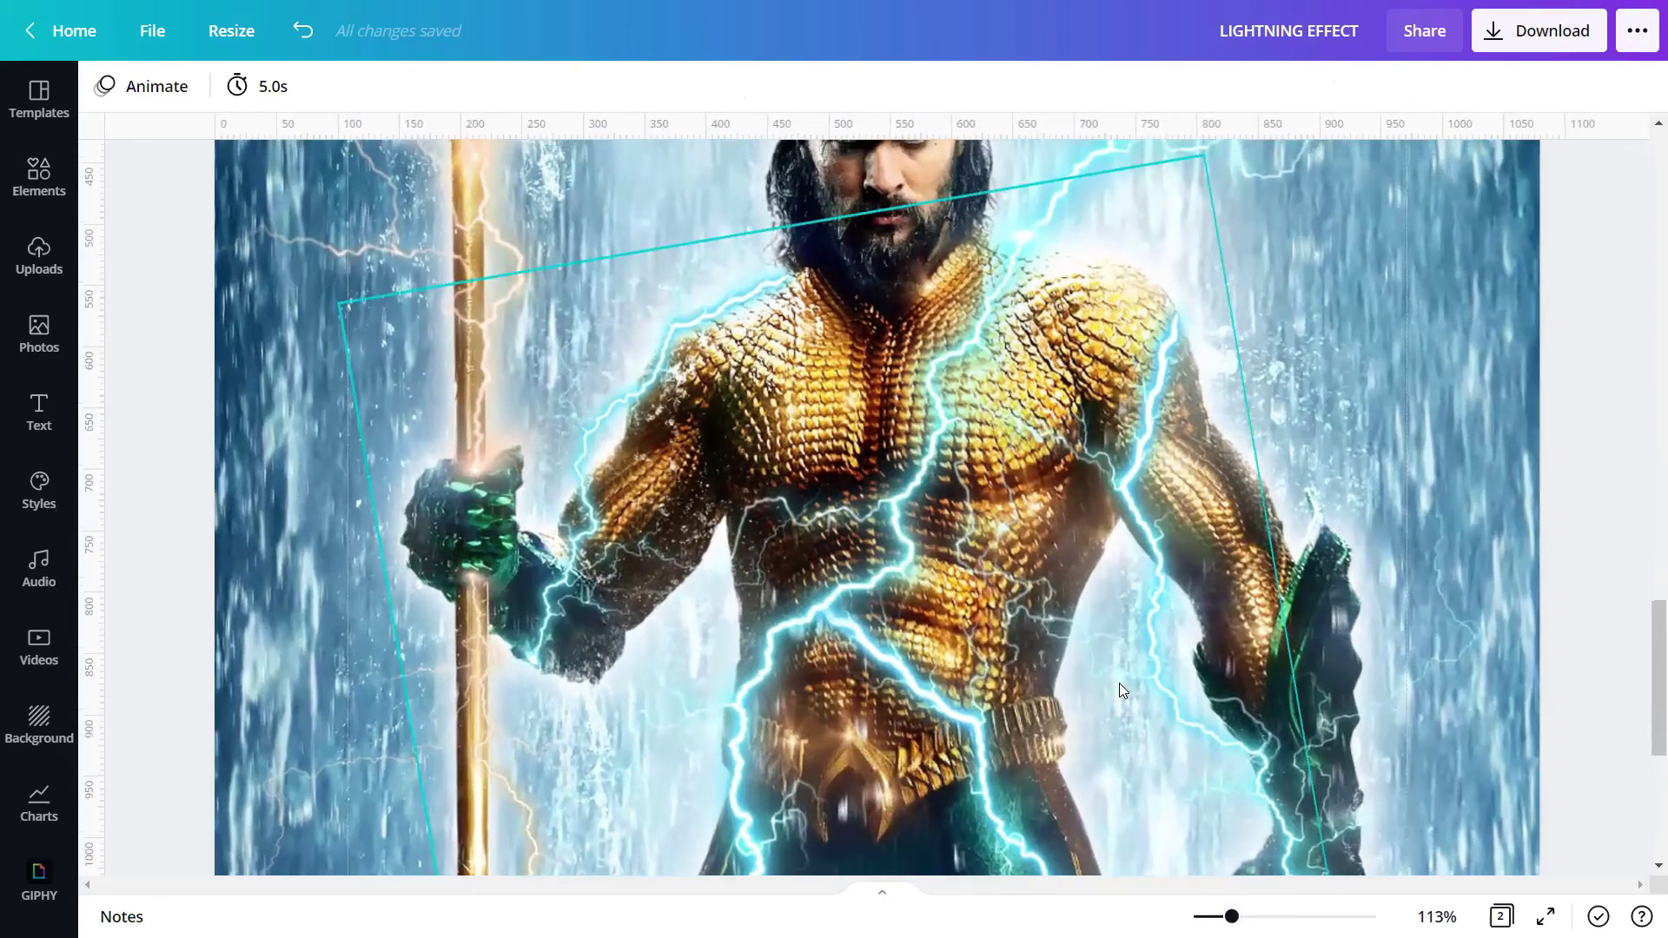
{"action": "scroll", "coordinate": [1118, 678], "scroll_direction": "up", "scroll_amount": 3}
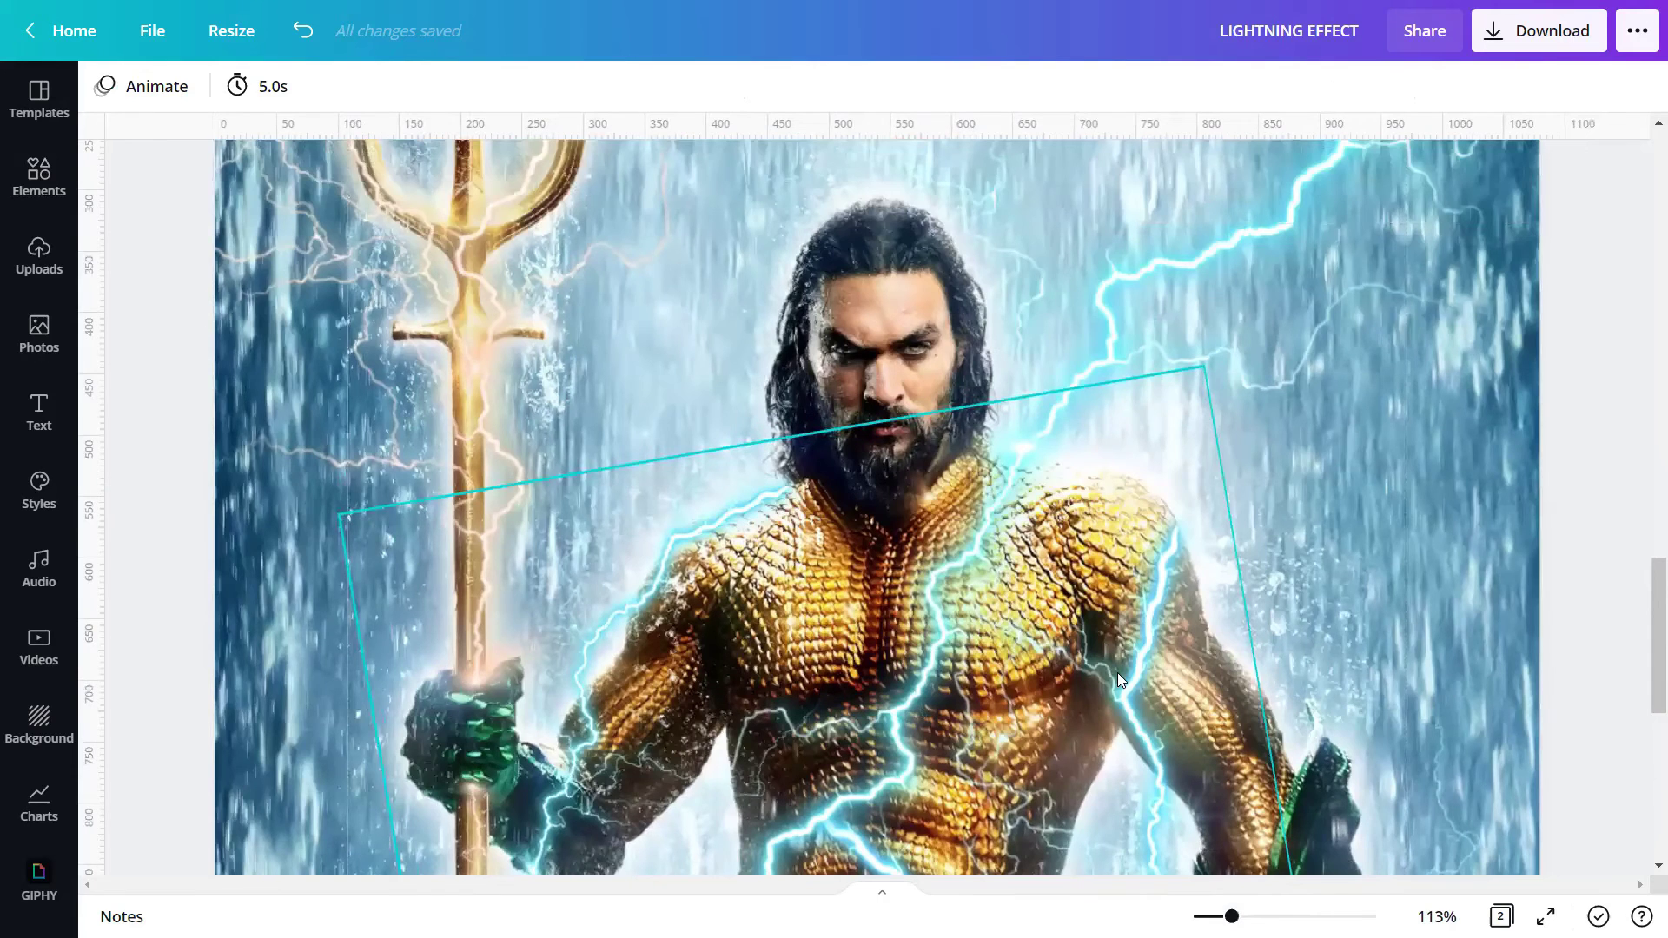
Step: Search the elements library for "BLURRED DOT" and limit the results to graphics
{"action": "scroll", "coordinate": [1117, 673], "scroll_direction": "down", "scroll_amount": 6}
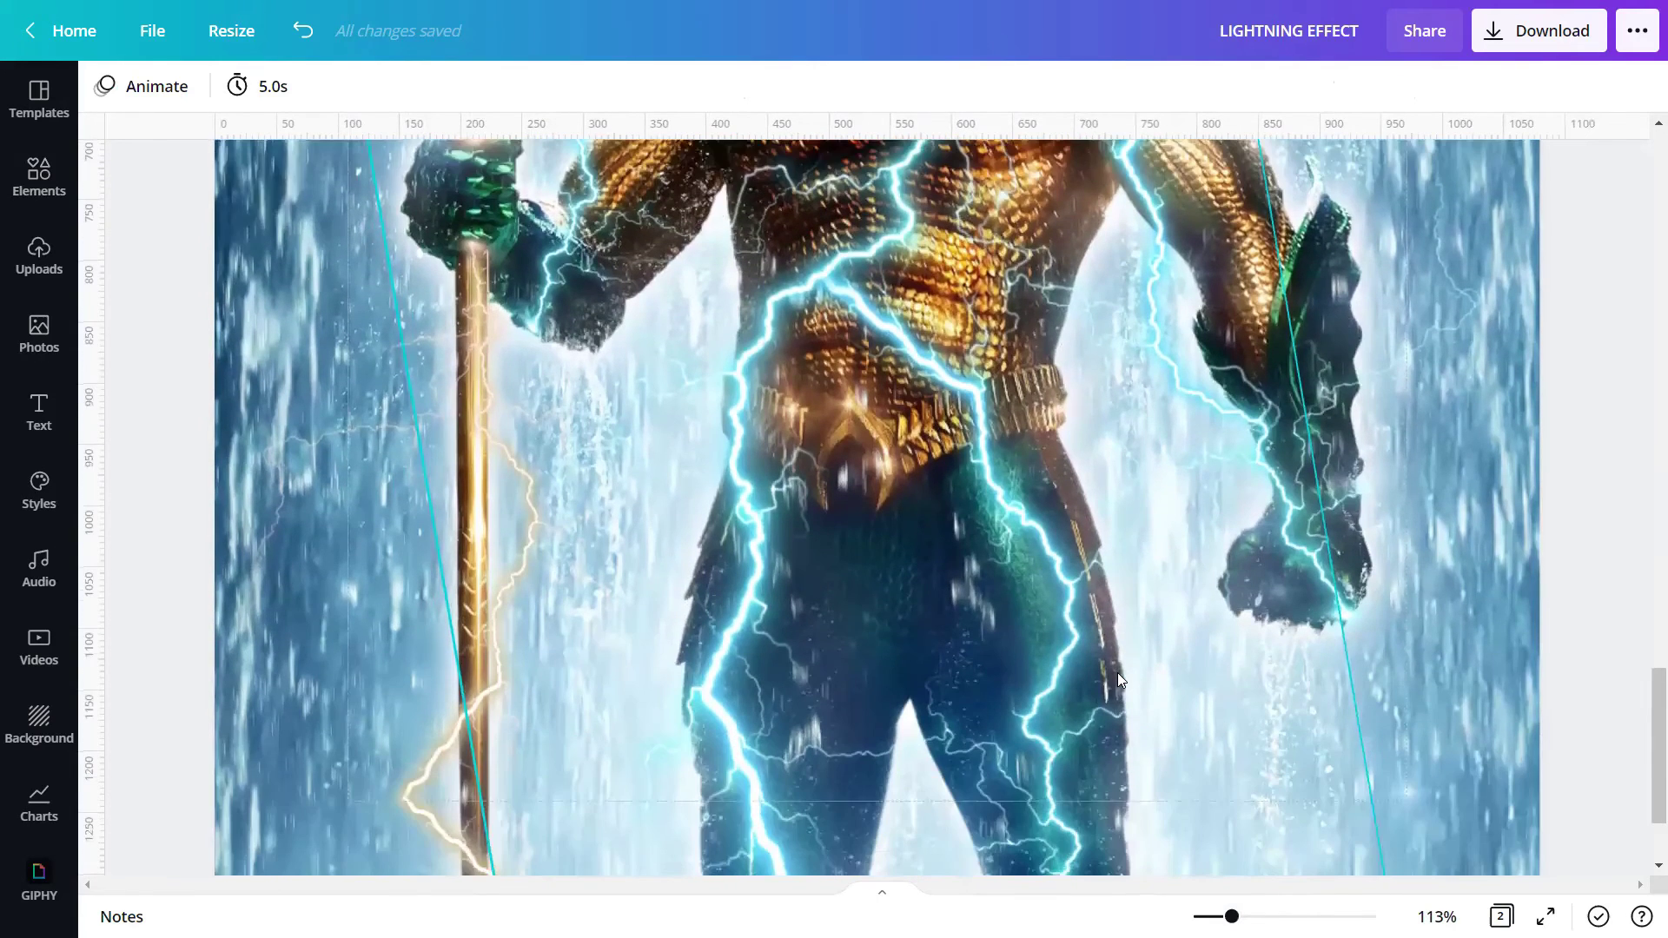
{"action": "scroll", "coordinate": [1116, 671], "scroll_direction": "down", "scroll_amount": 2}
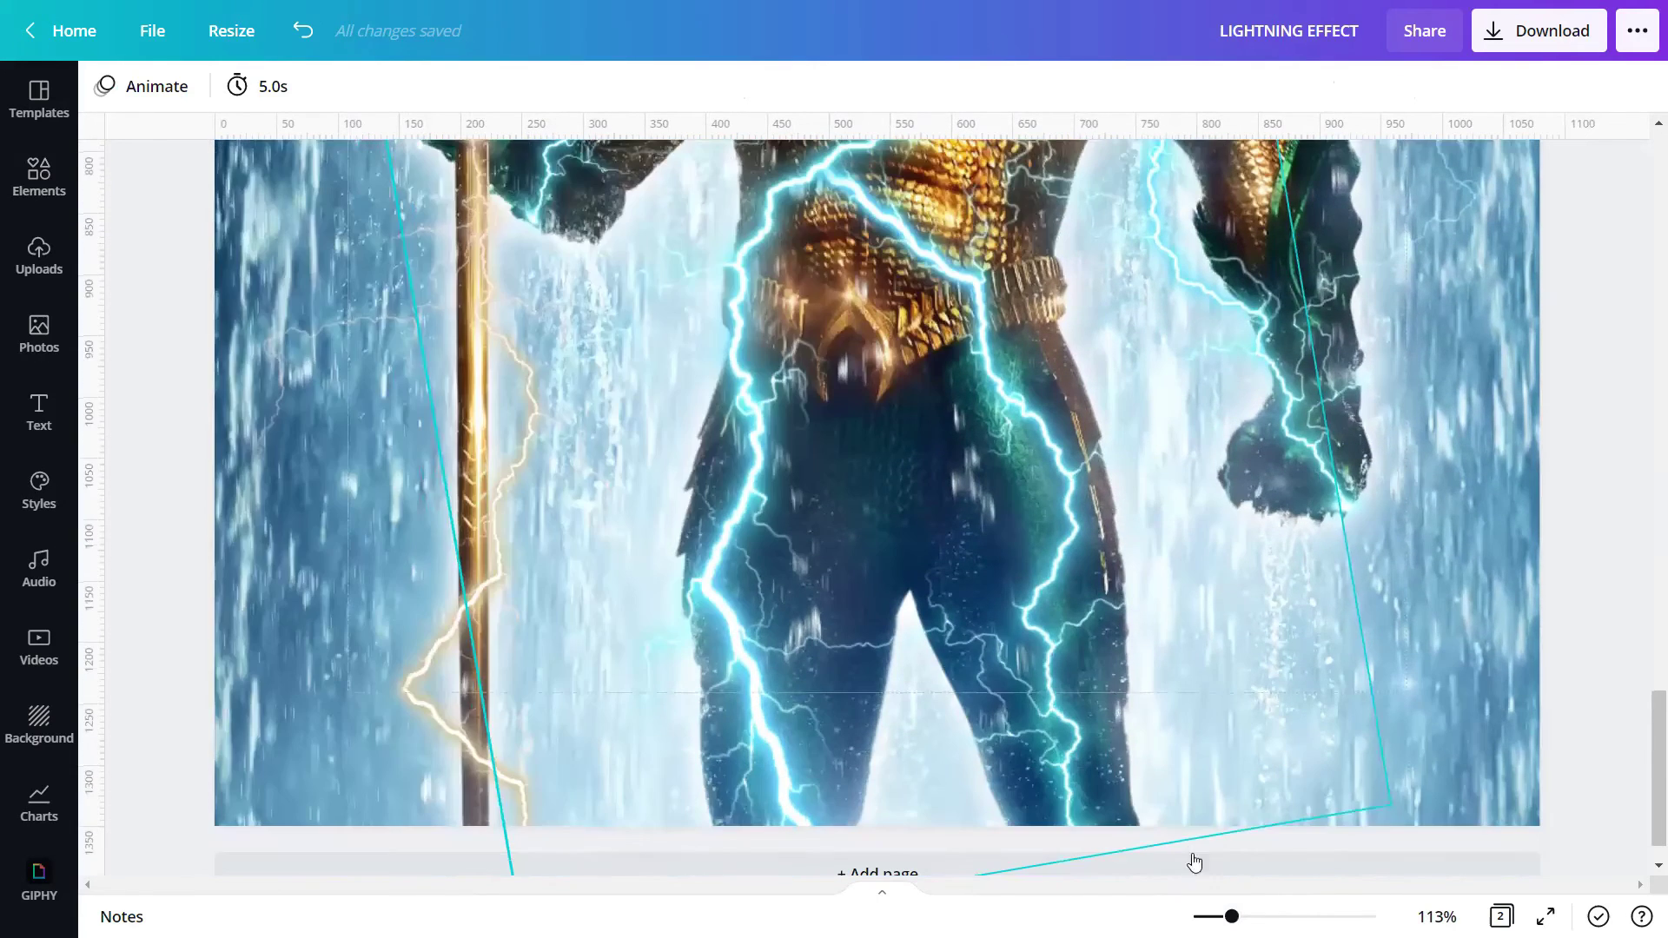
{"action": "left_click_drag", "start_coordinate": [1232, 917], "coordinate": [1208, 917]}
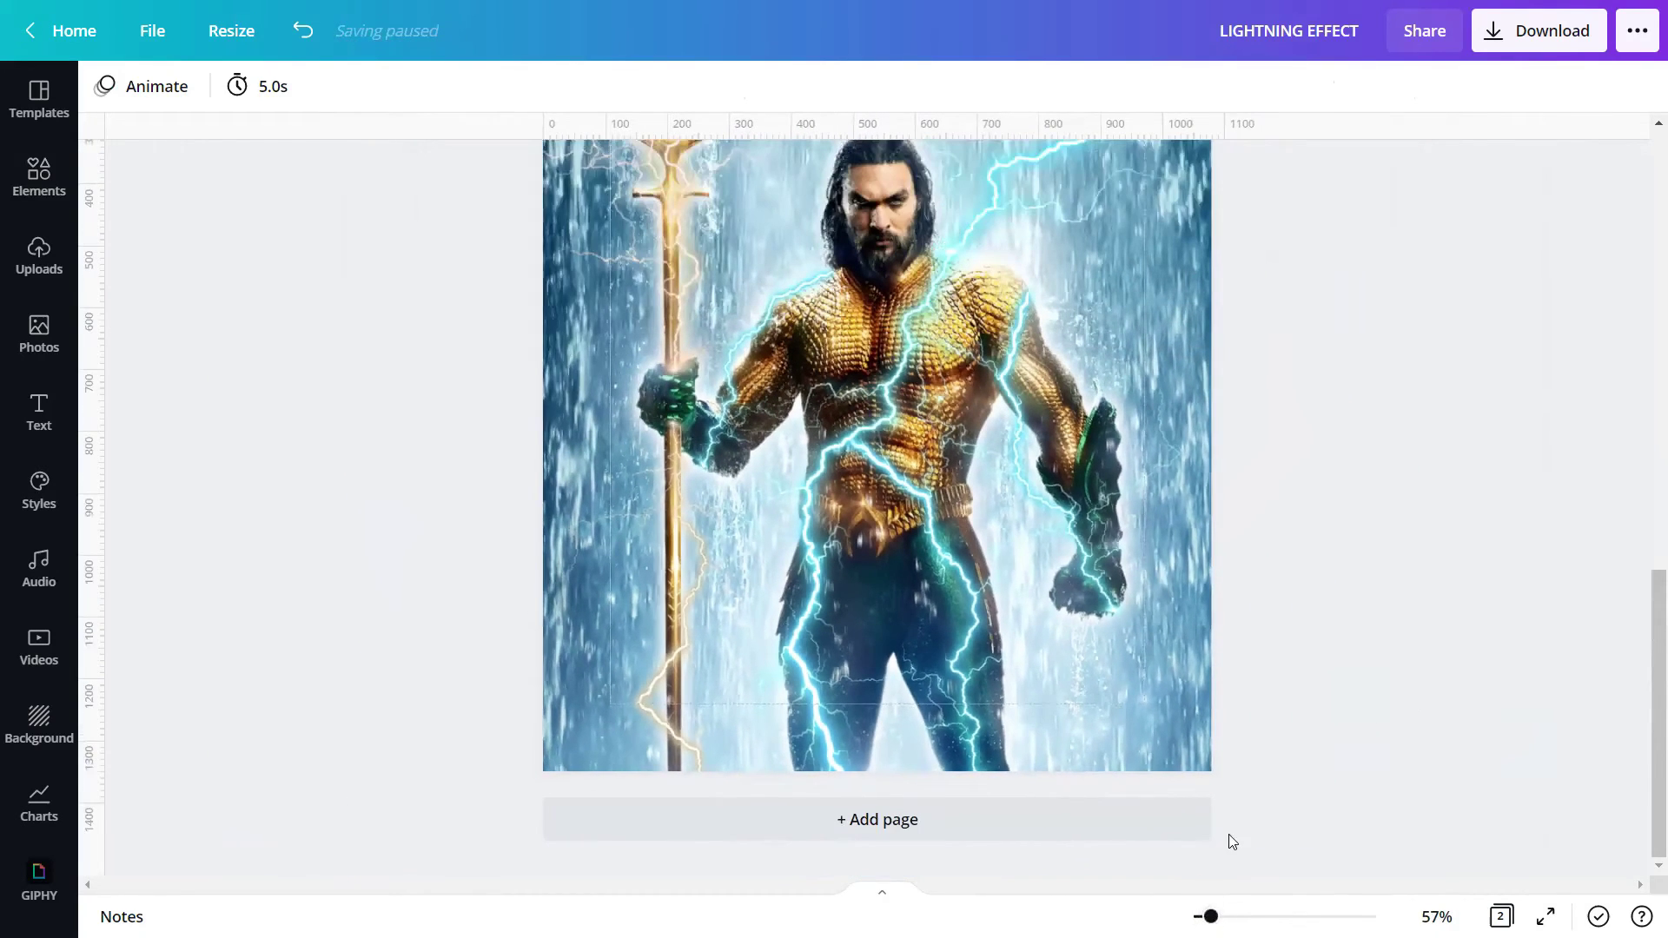
{"action": "scroll", "coordinate": [1228, 838], "scroll_direction": "up", "scroll_amount": 3}
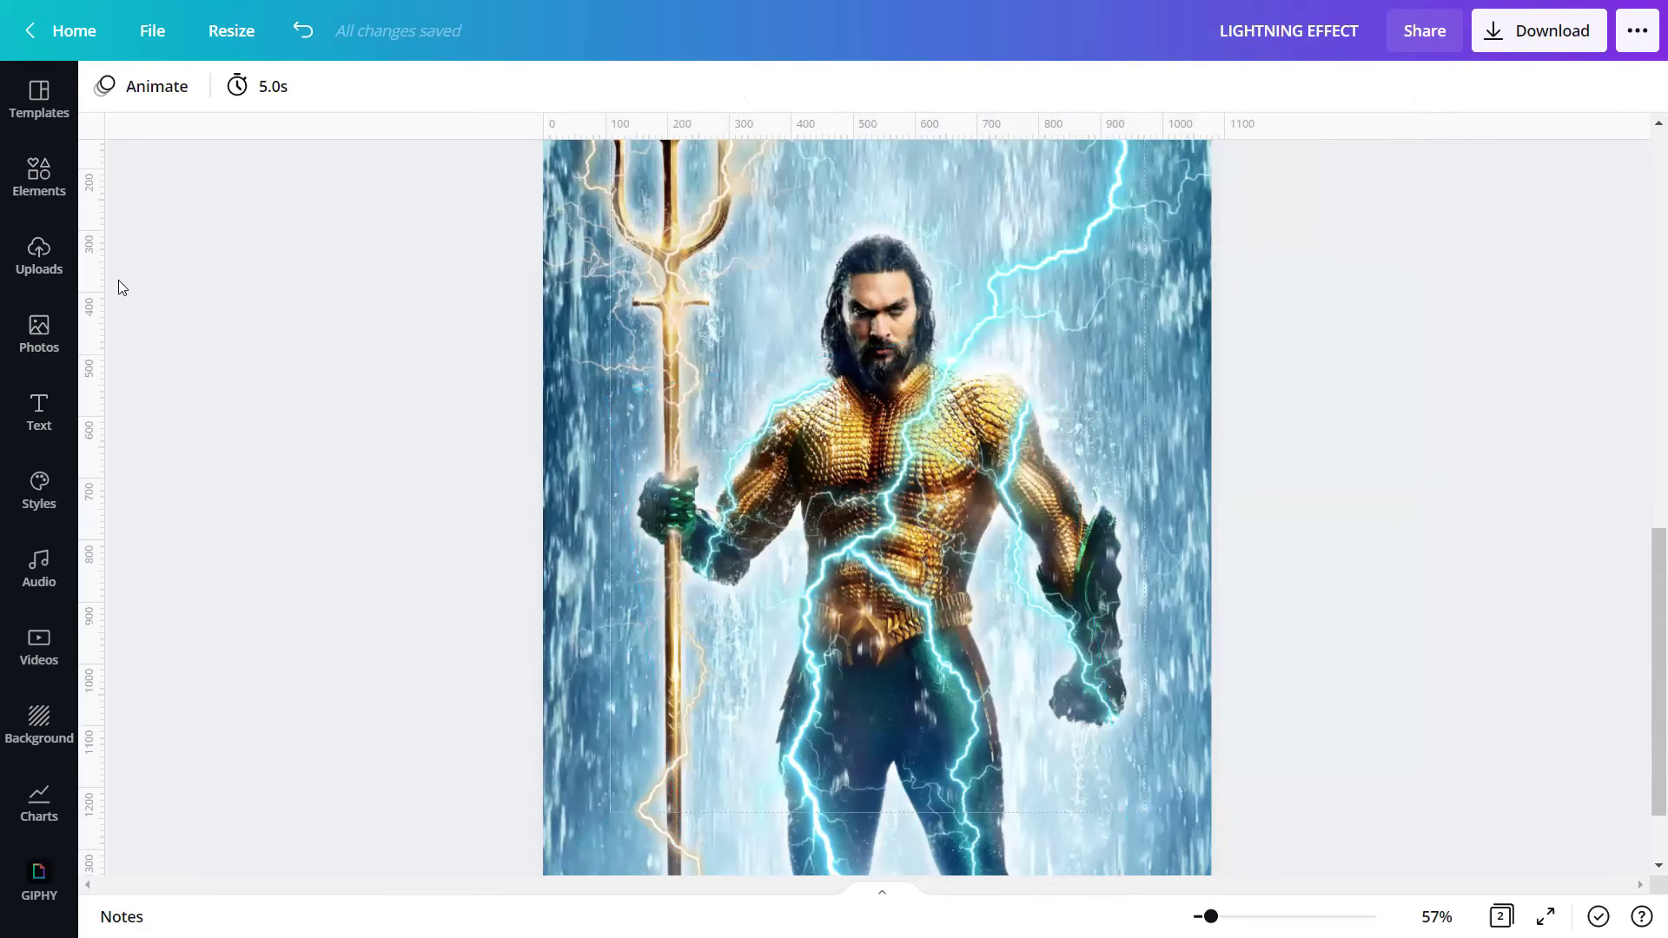
{"action": "left_click", "coordinate": [45, 193]}
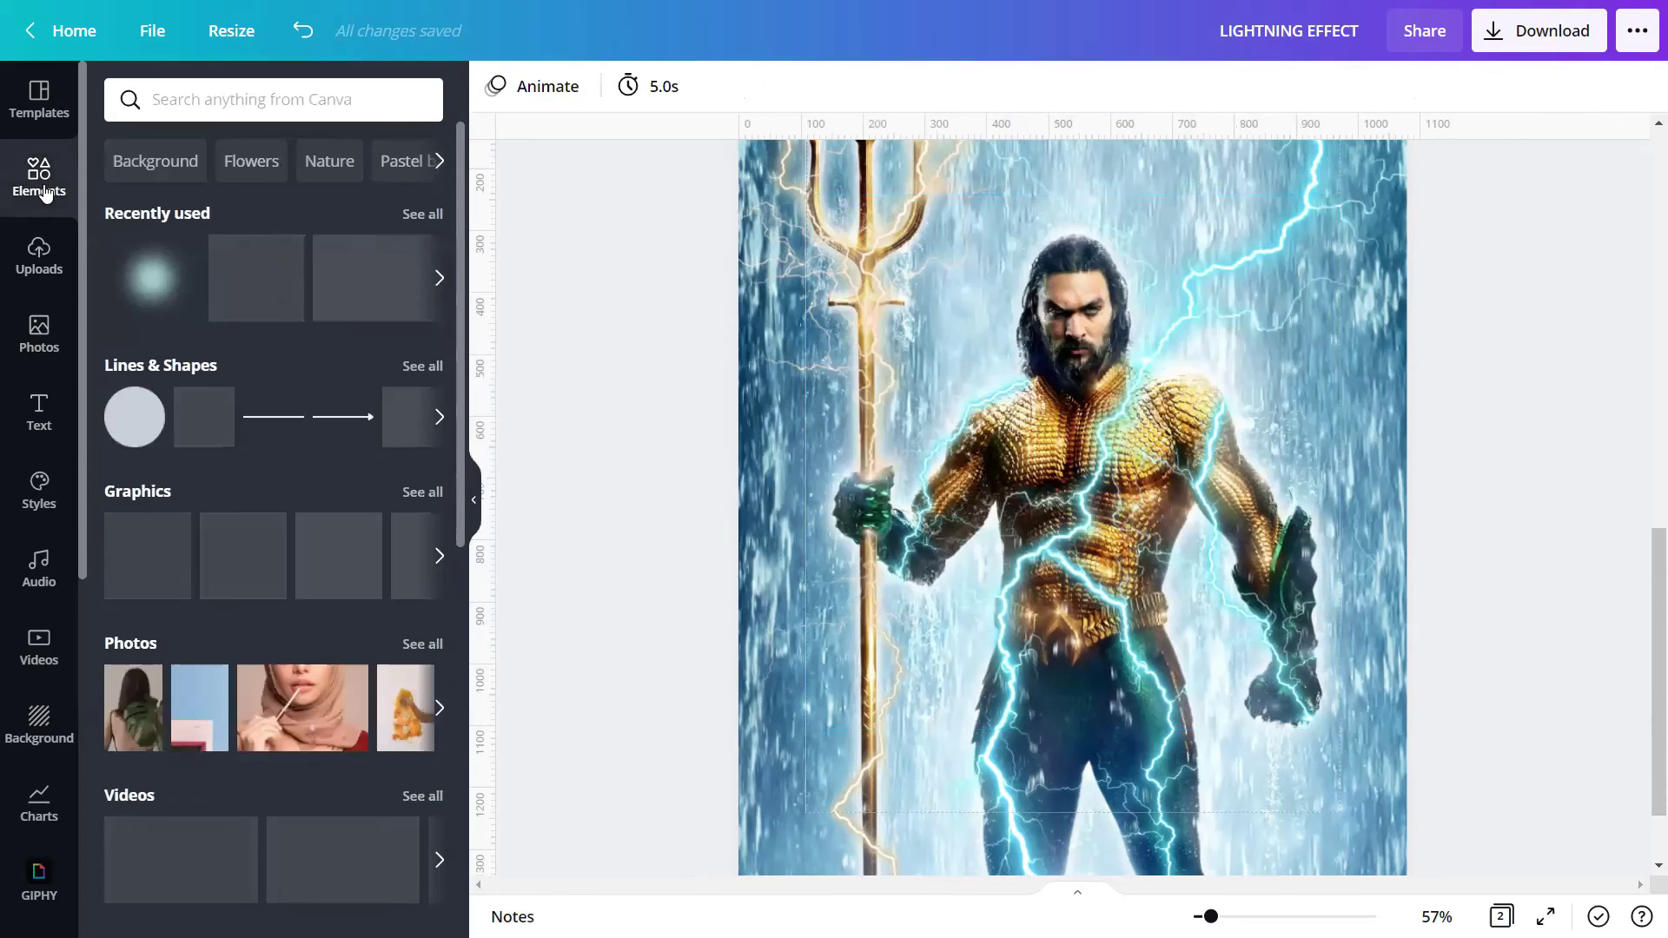
{"action": "left_click", "coordinate": [157, 102]}
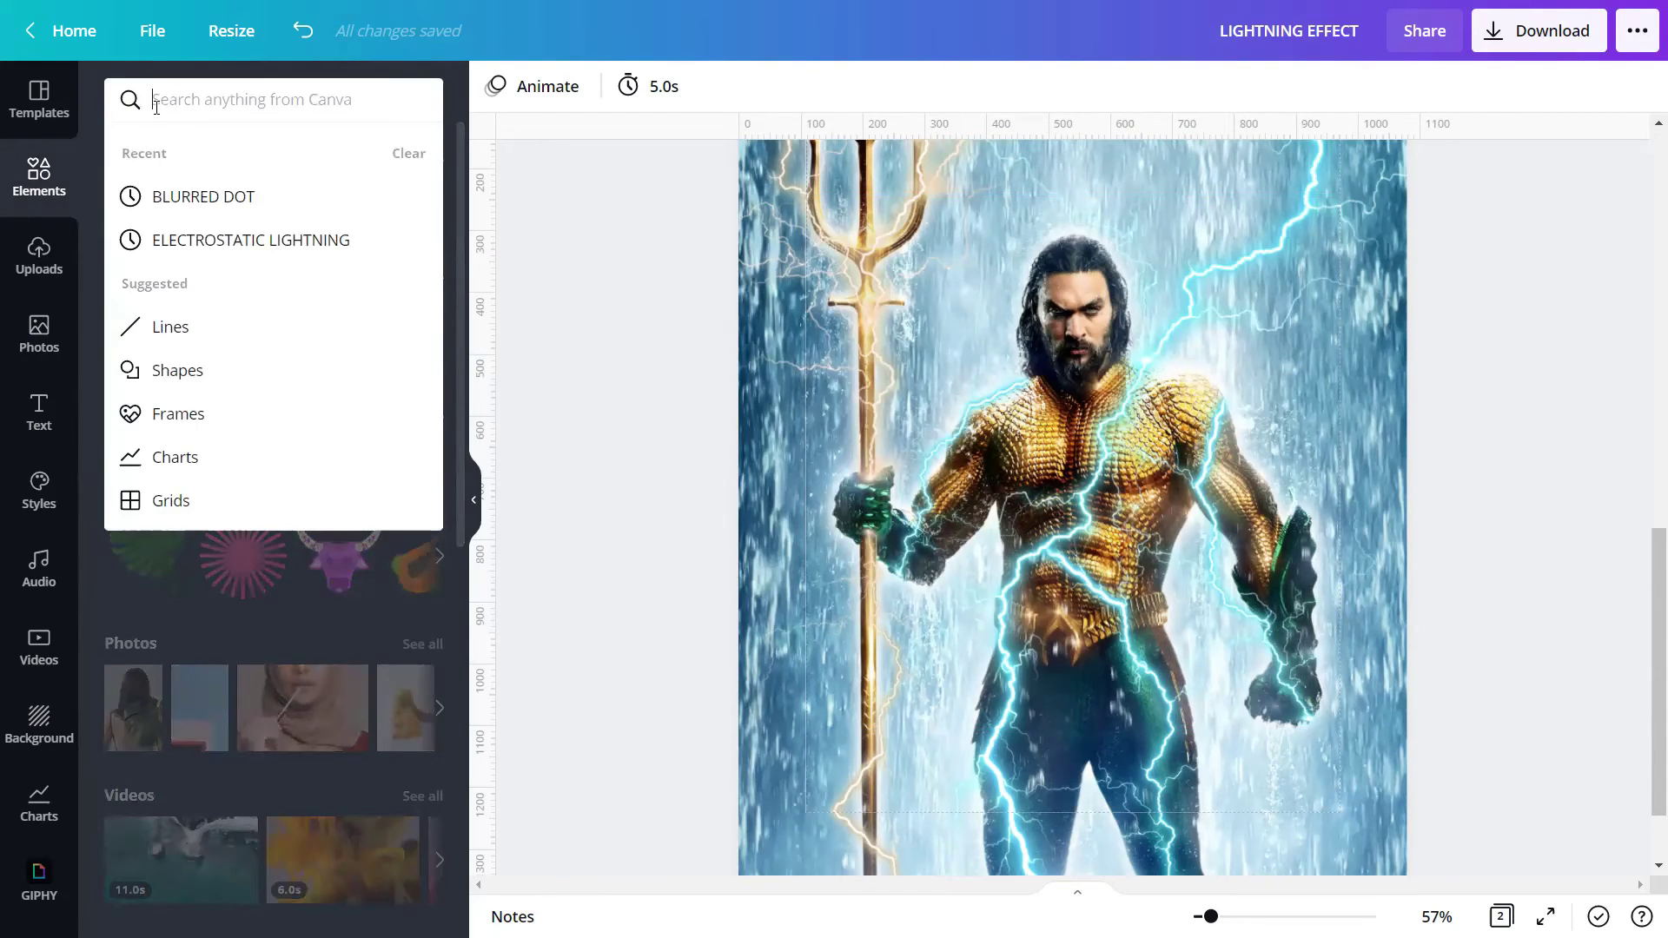
{"action": "type", "text": "BLURR"}
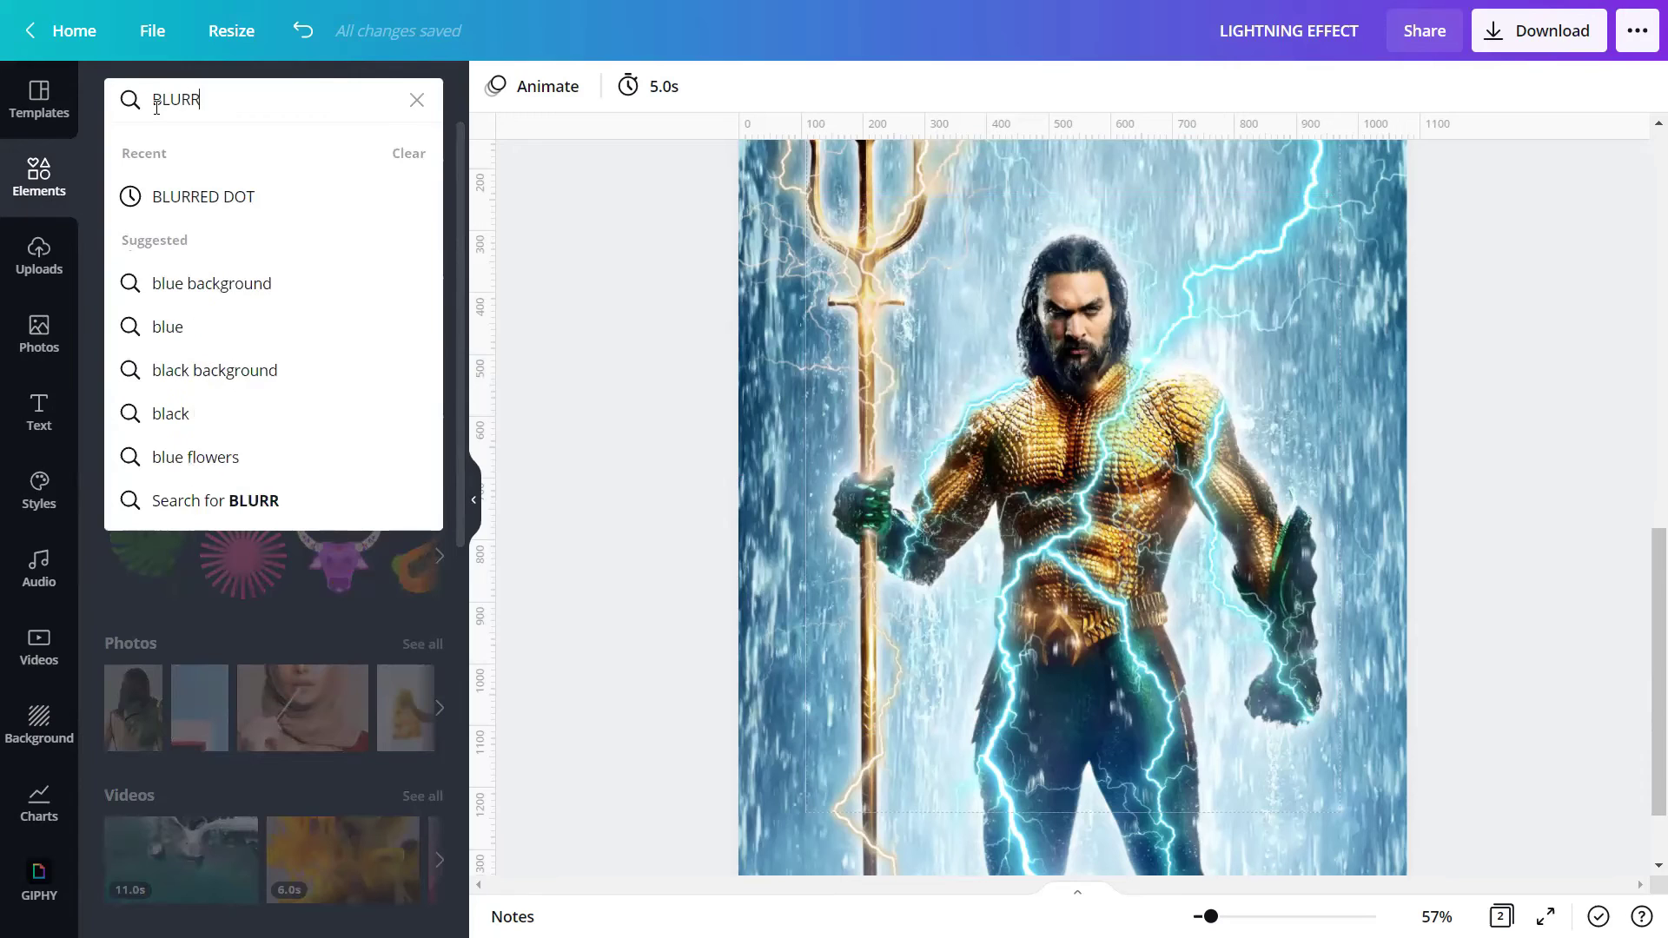
{"action": "type", "text": "ED DOT"}
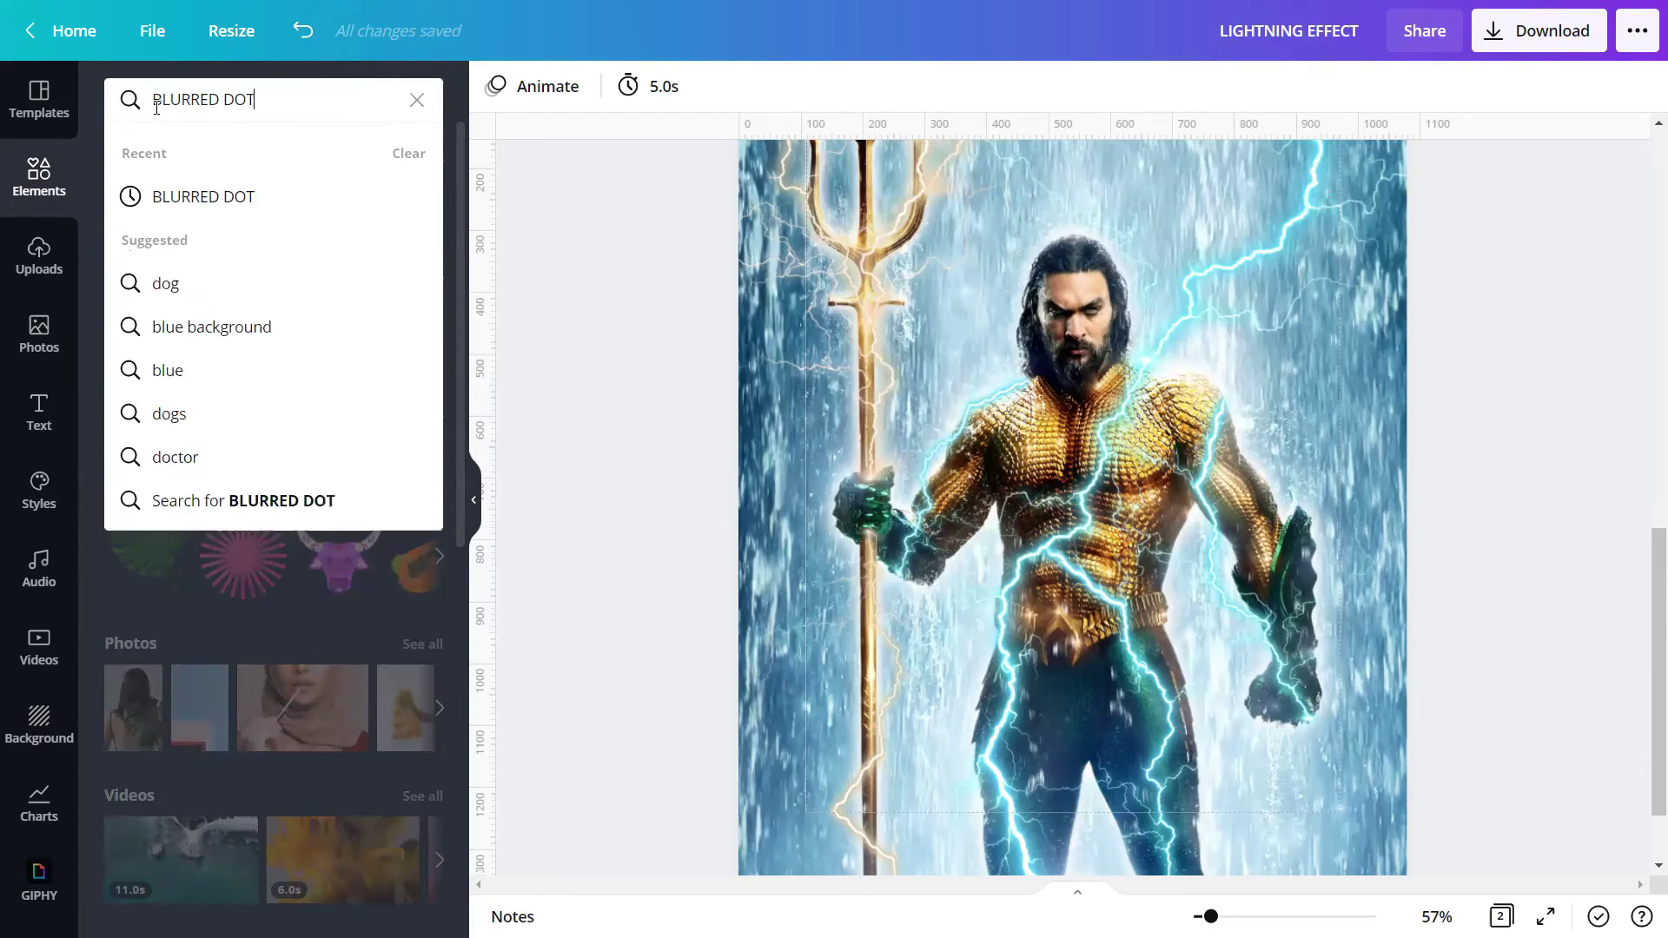
{"action": "key", "text": "Return"}
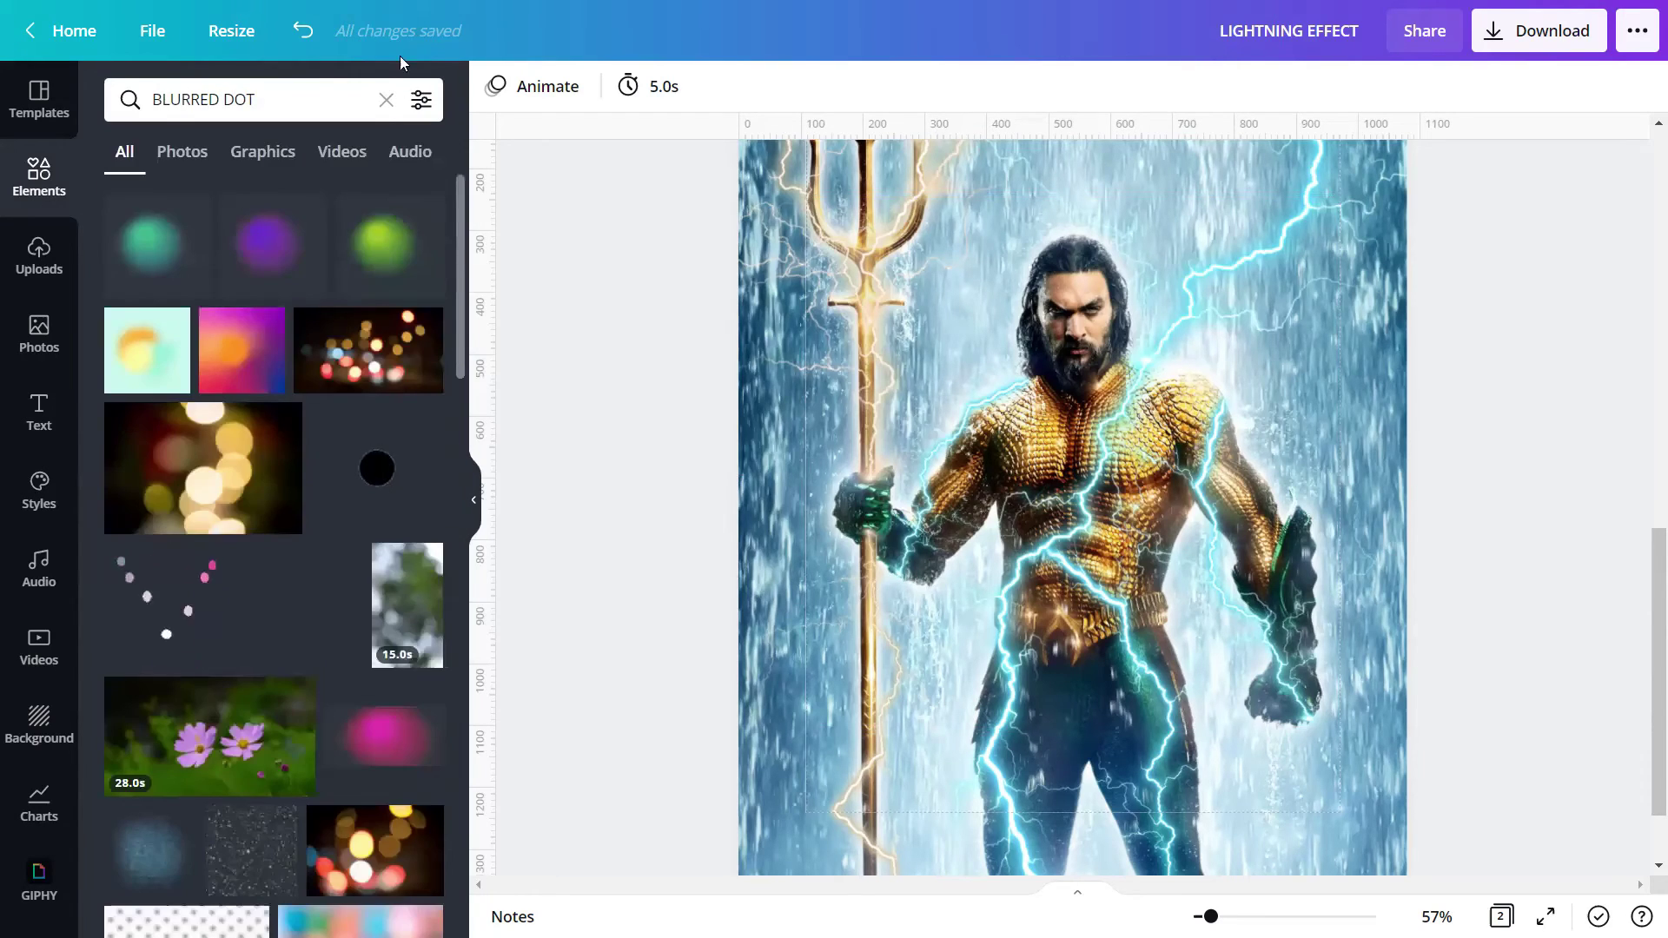
{"action": "left_click", "coordinate": [290, 156]}
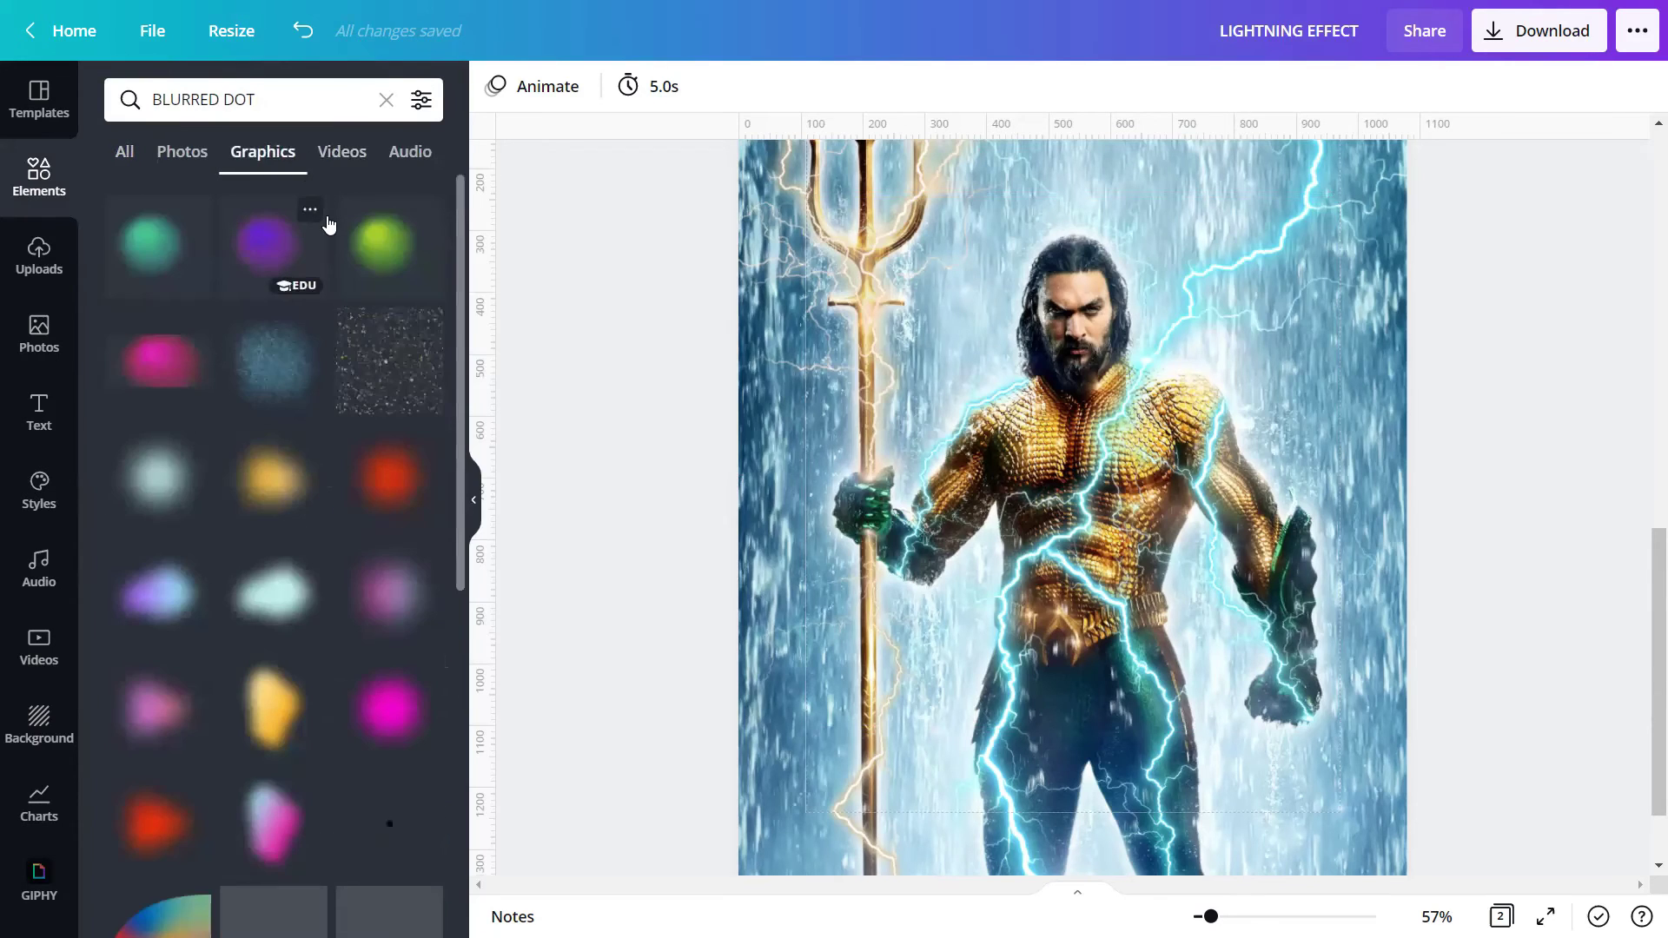
Step: Add the pale grey-teal blurred dot graphic to the page over the man's torso
{"action": "left_click", "coordinate": [151, 469]}
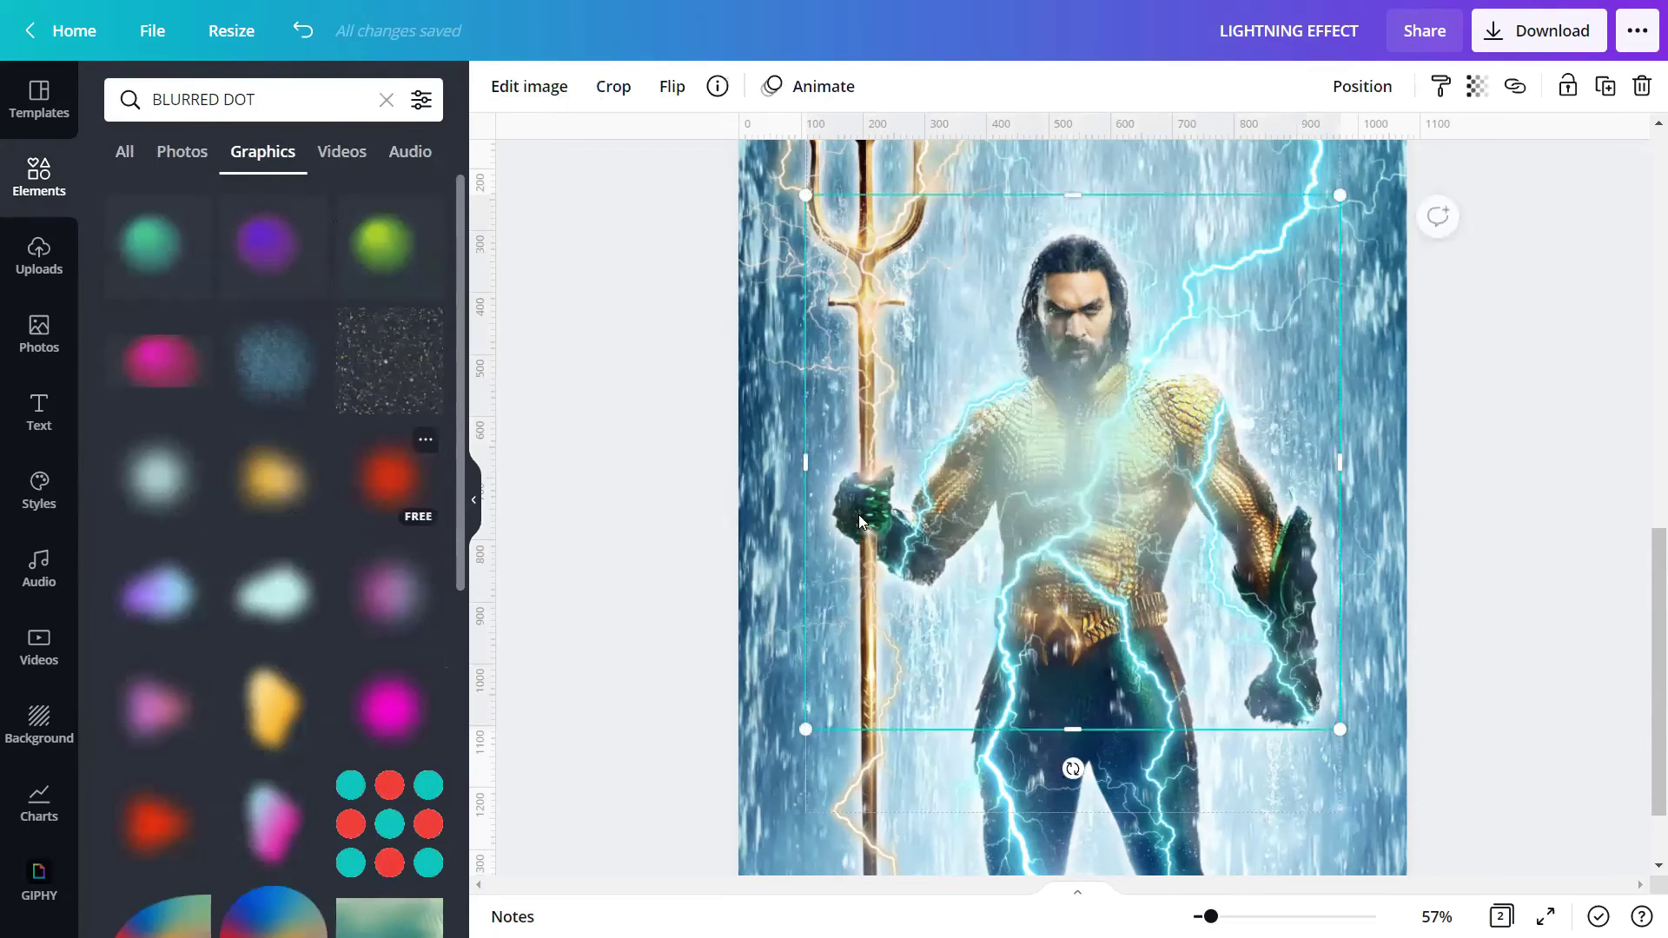
{"action": "left_click", "coordinate": [608, 594]}
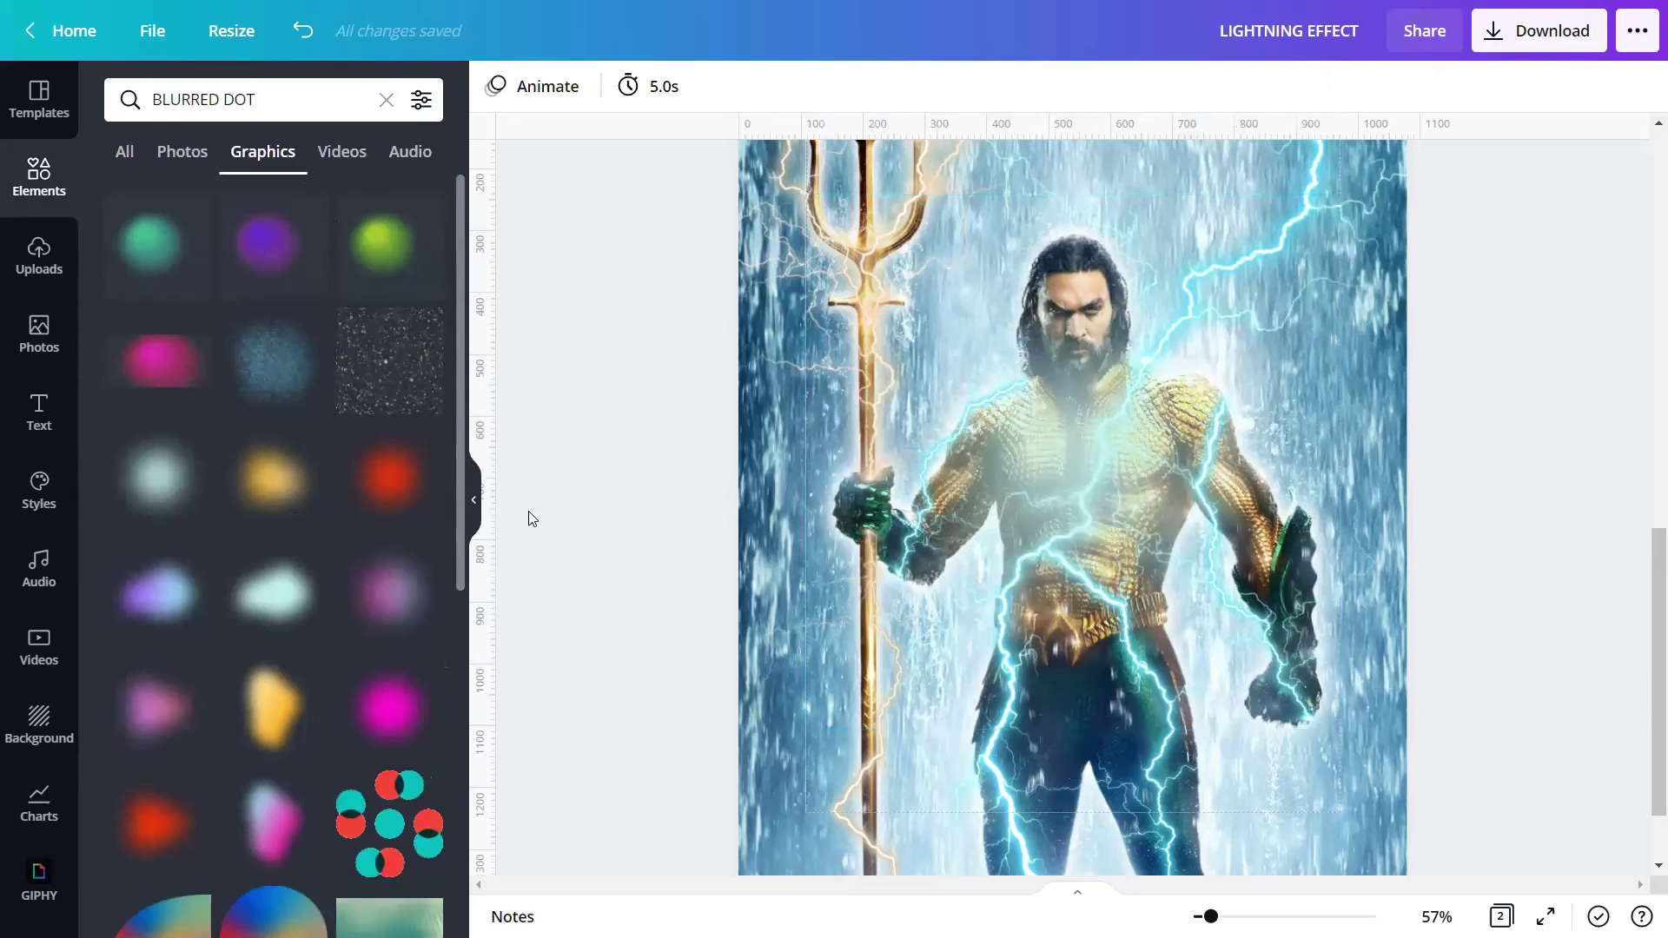
{"action": "left_click", "coordinate": [477, 502]}
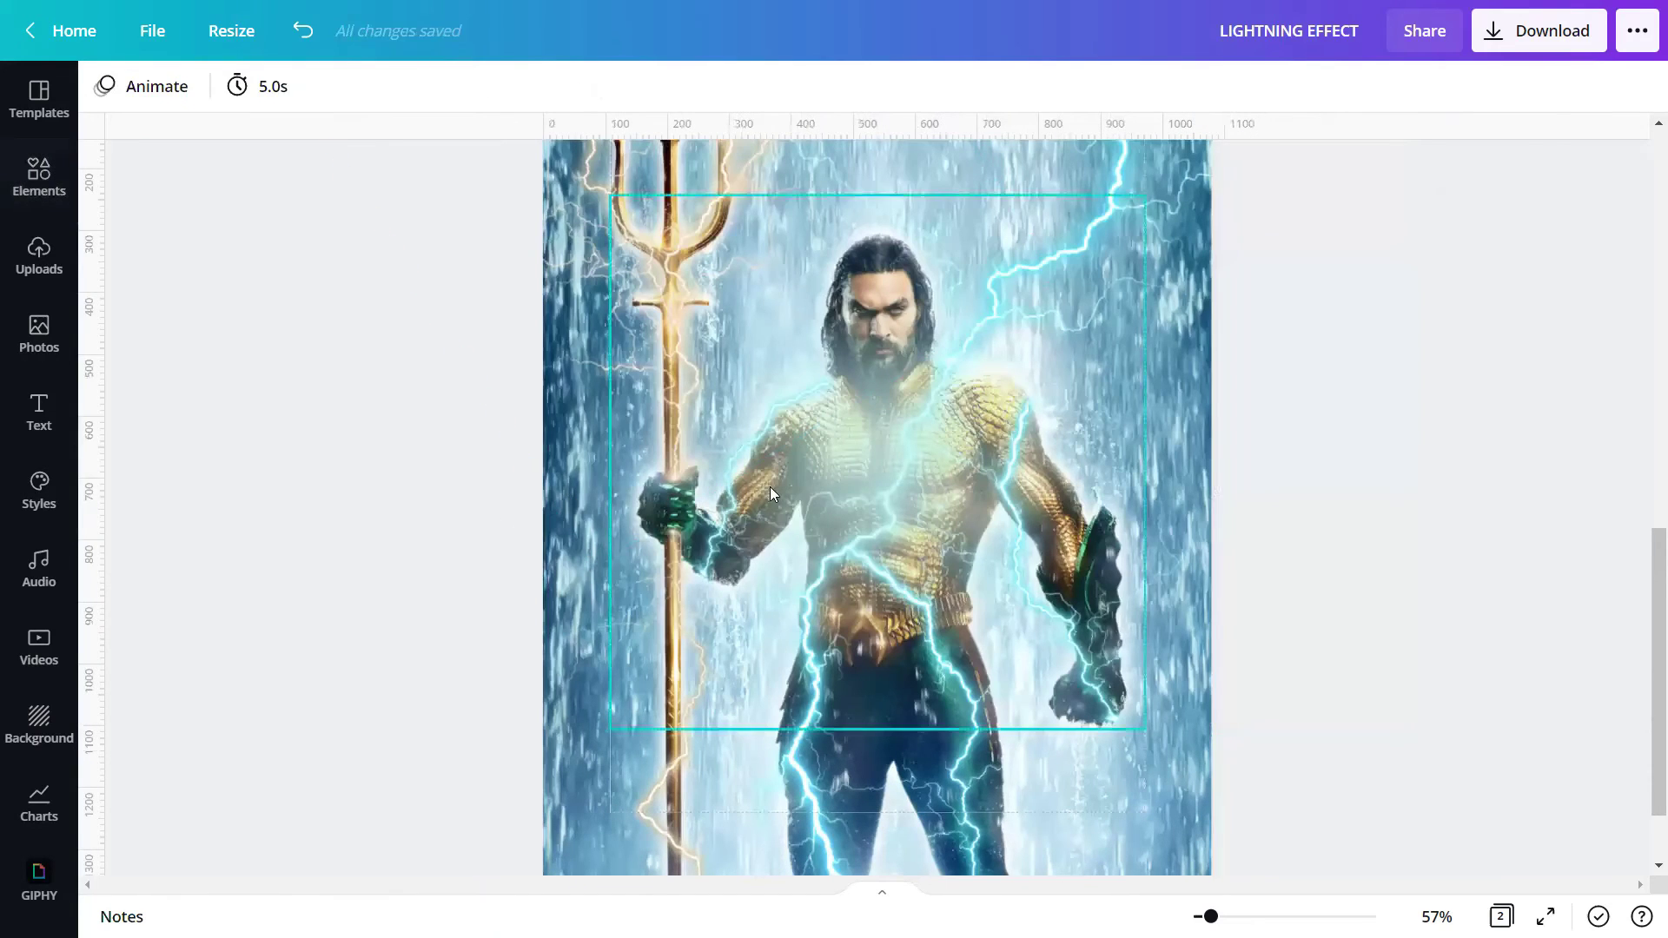
Step: Apply the ColorMix Marmalade effect to the blurred dot over the man's torso
{"action": "left_click", "coordinate": [816, 490]}
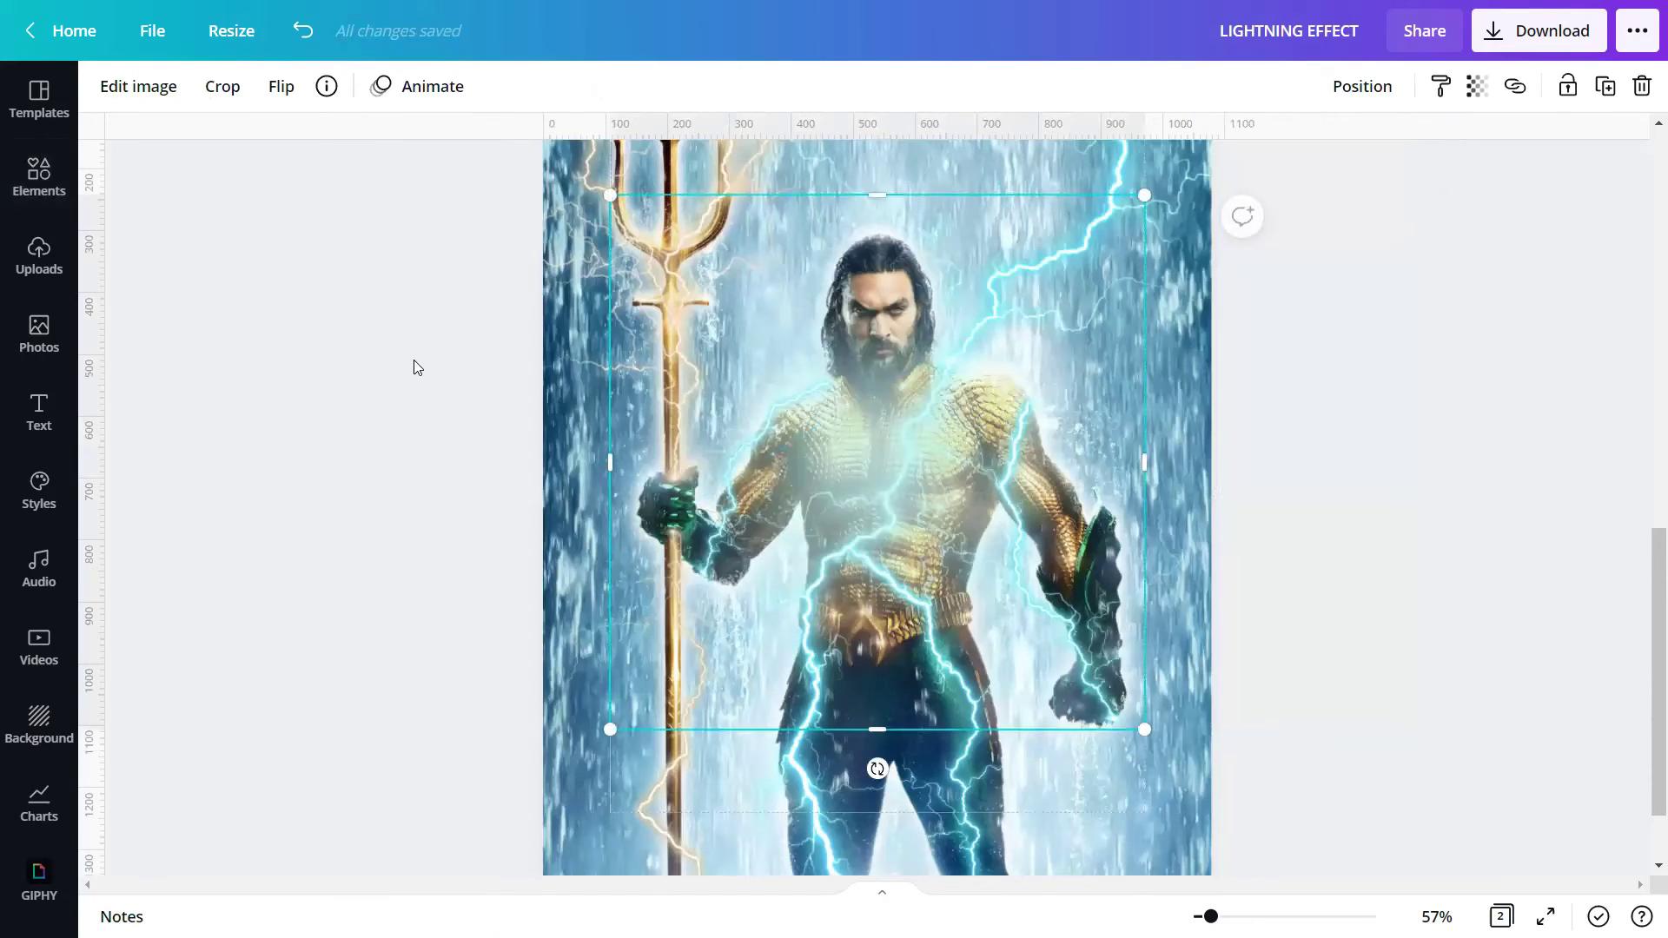
{"action": "left_click", "coordinate": [132, 91]}
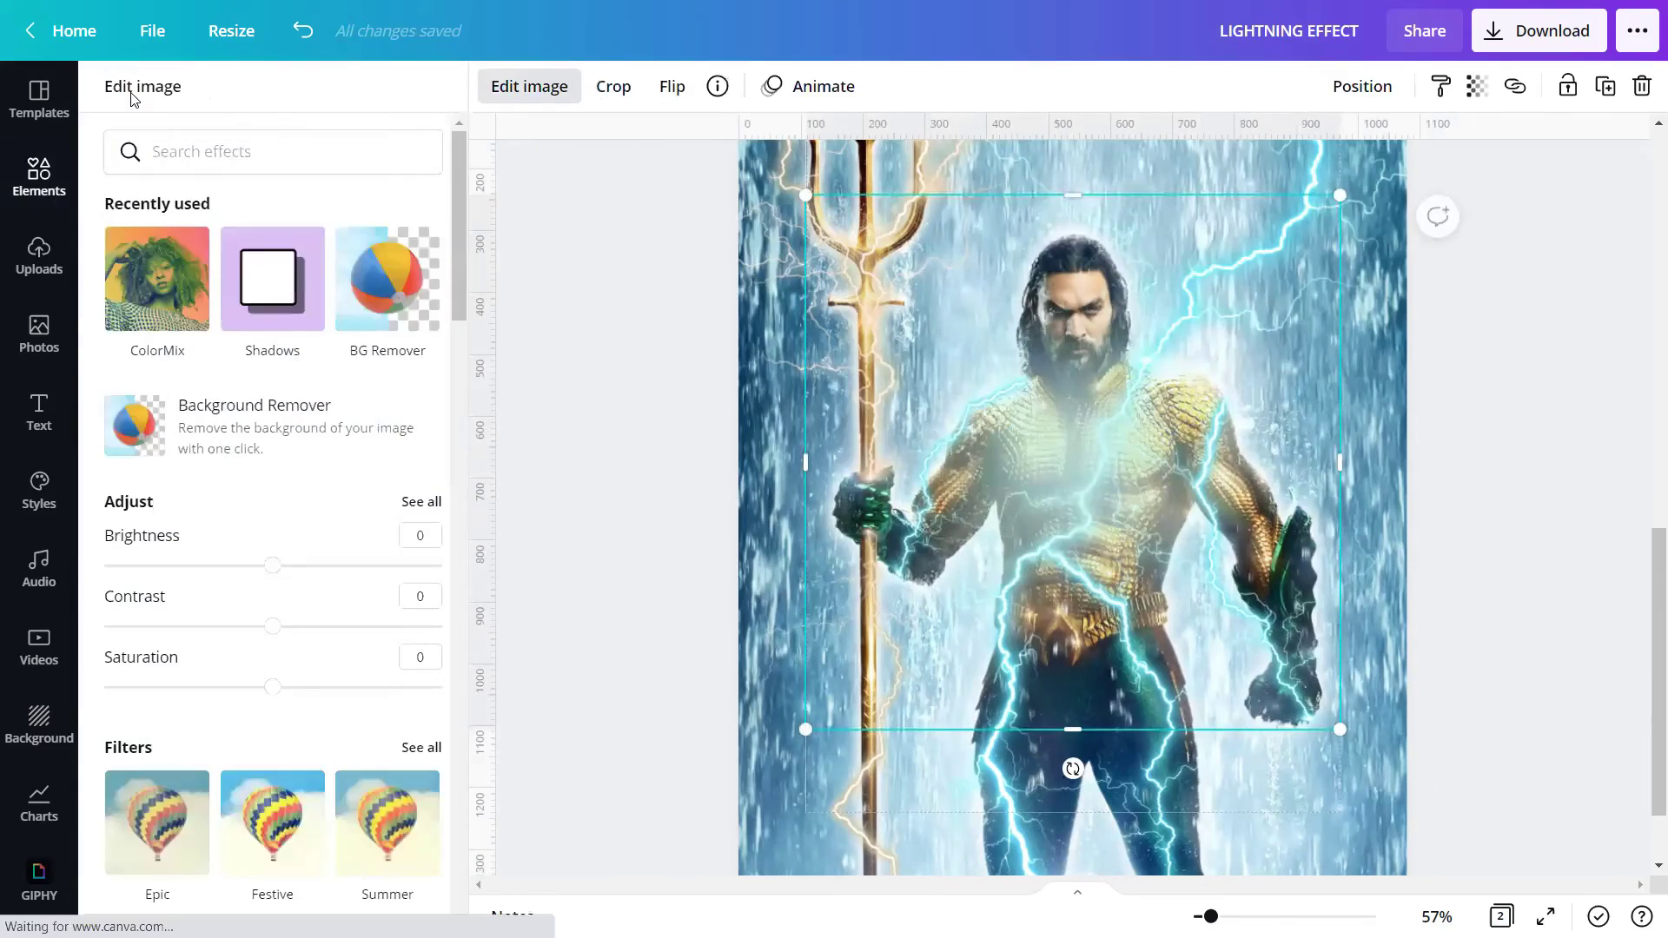
{"action": "scroll", "coordinate": [217, 560], "scroll_direction": "down", "scroll_amount": 12}
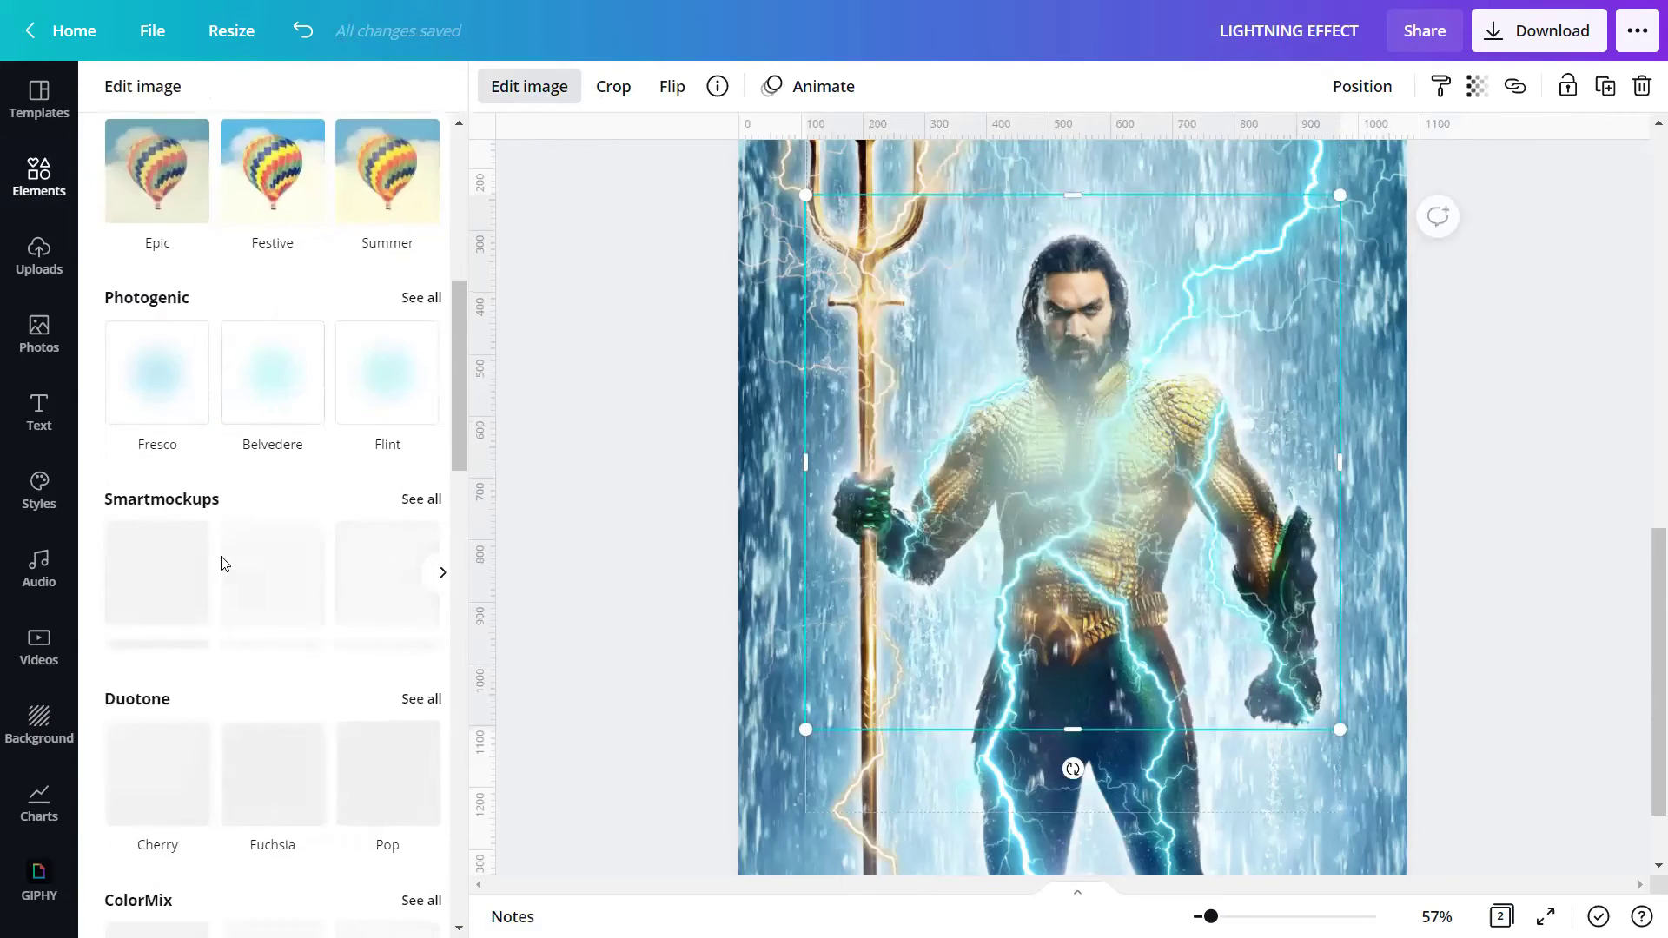
{"action": "scroll", "coordinate": [227, 543], "scroll_direction": "down", "scroll_amount": 3}
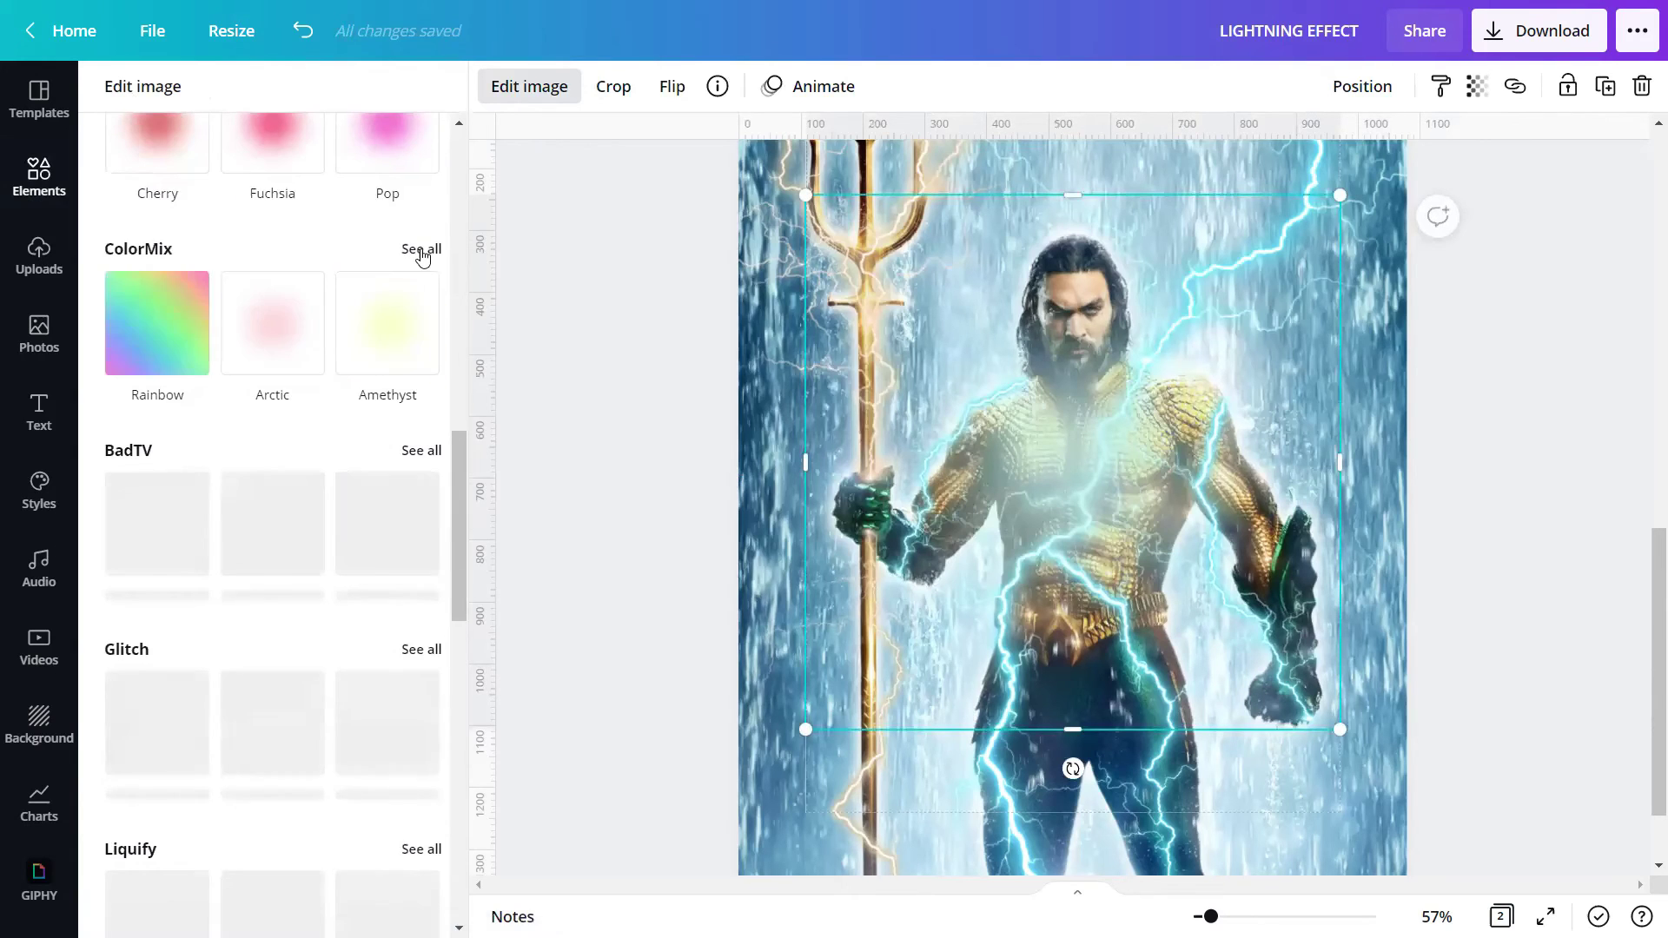
{"action": "left_click", "coordinate": [424, 252]}
{"action": "left_click", "coordinate": [276, 349]}
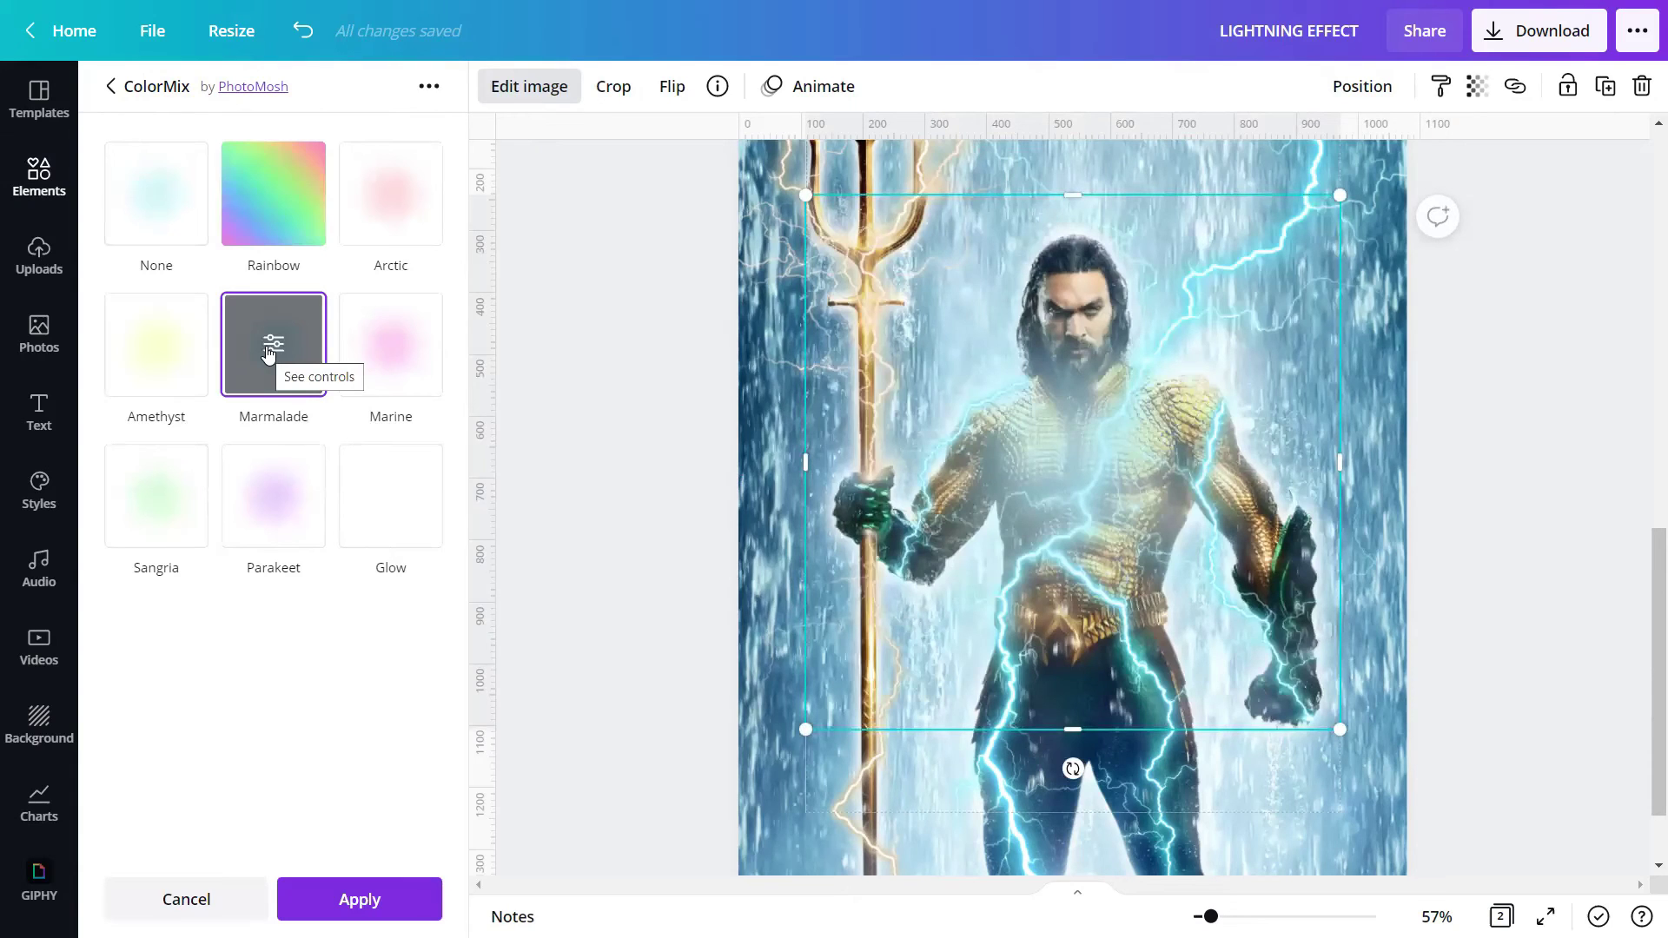
Step: Set the Marmalade effect's hue to 0 and saturation to 1, and apply it to the blurred dot
{"action": "left_click", "coordinate": [271, 347]}
{"action": "left_click", "coordinate": [439, 194]}
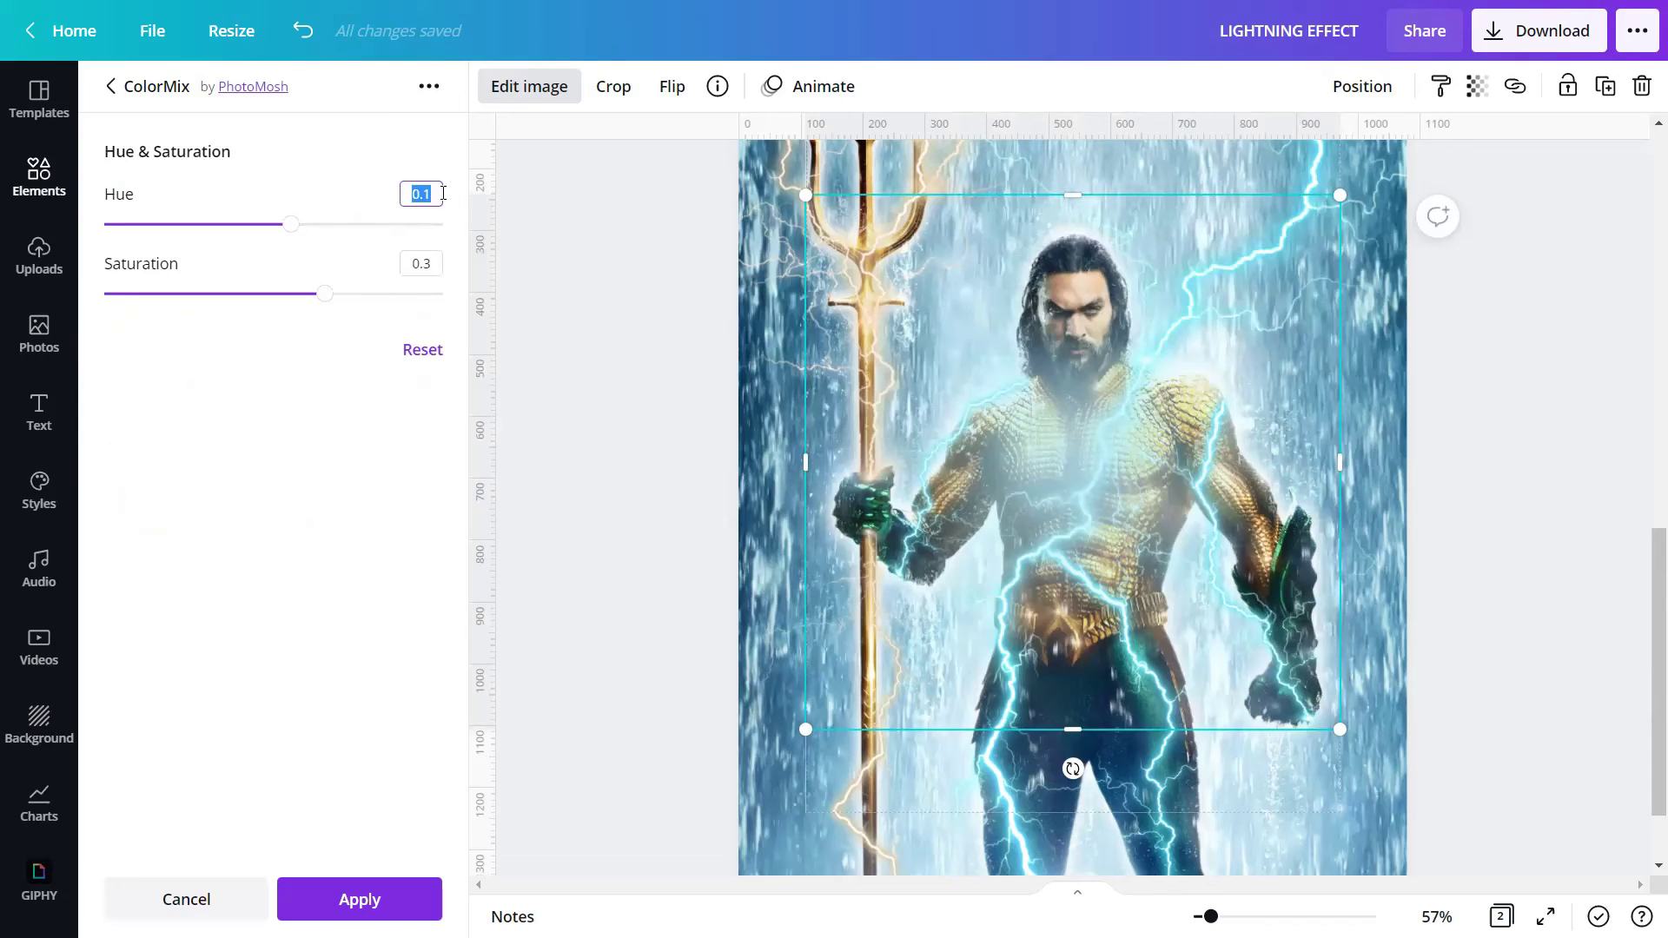
{"action": "type", "text": "0"}
{"action": "left_click", "coordinate": [426, 263]}
{"action": "type", "text": "1"}
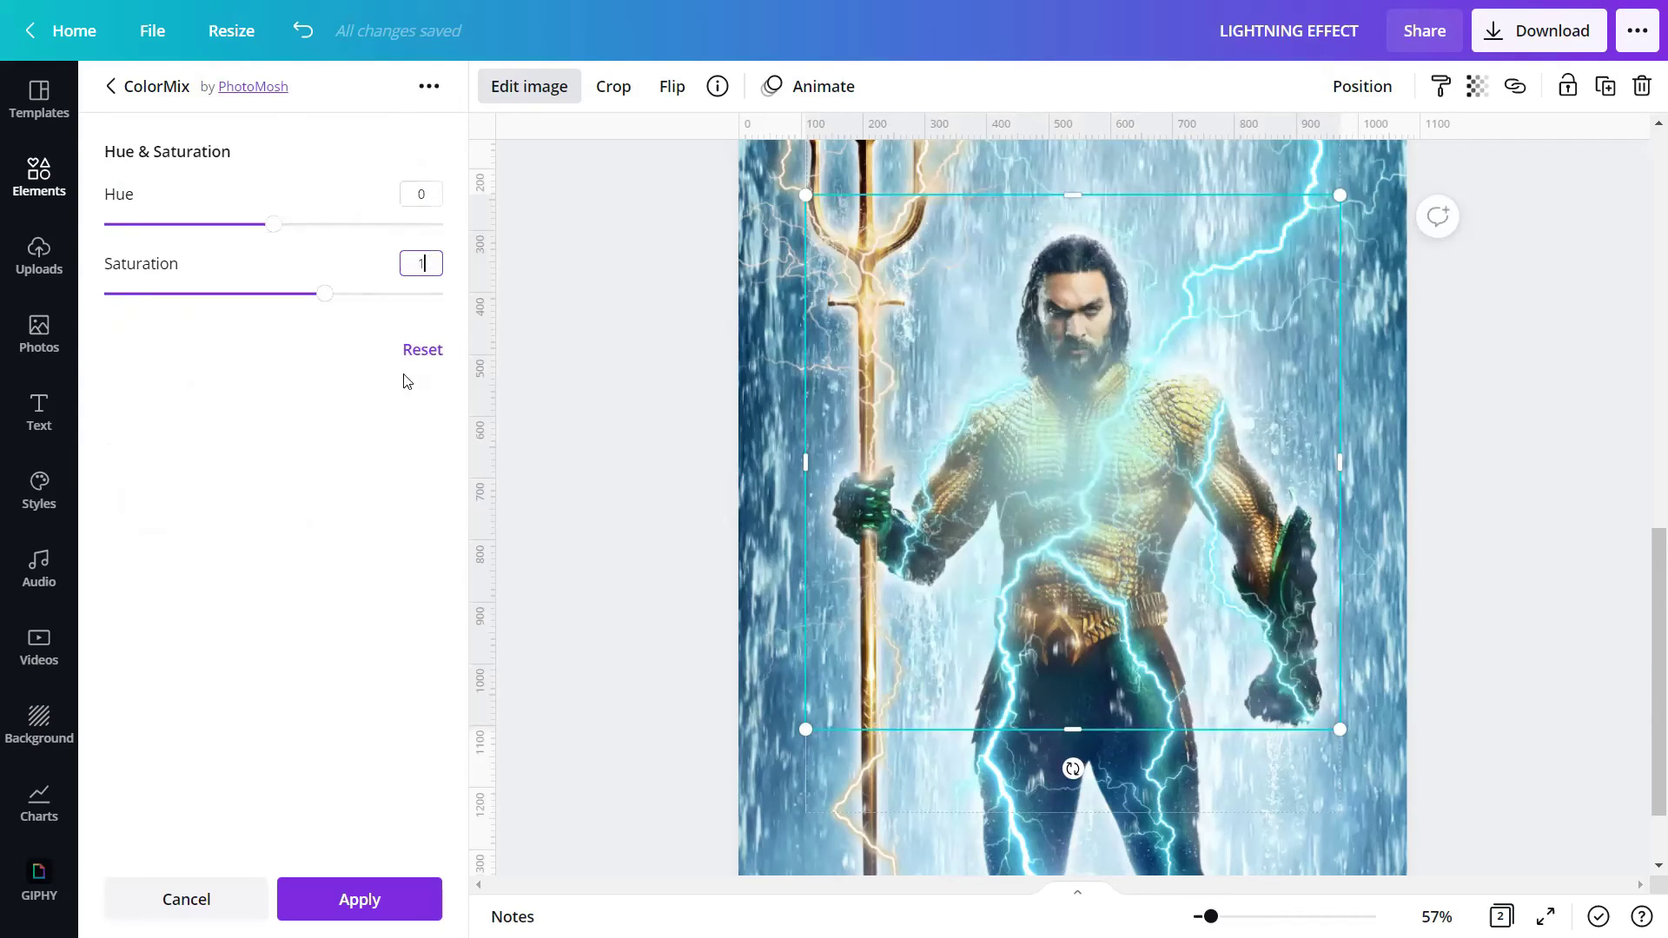
{"action": "left_click", "coordinate": [360, 901]}
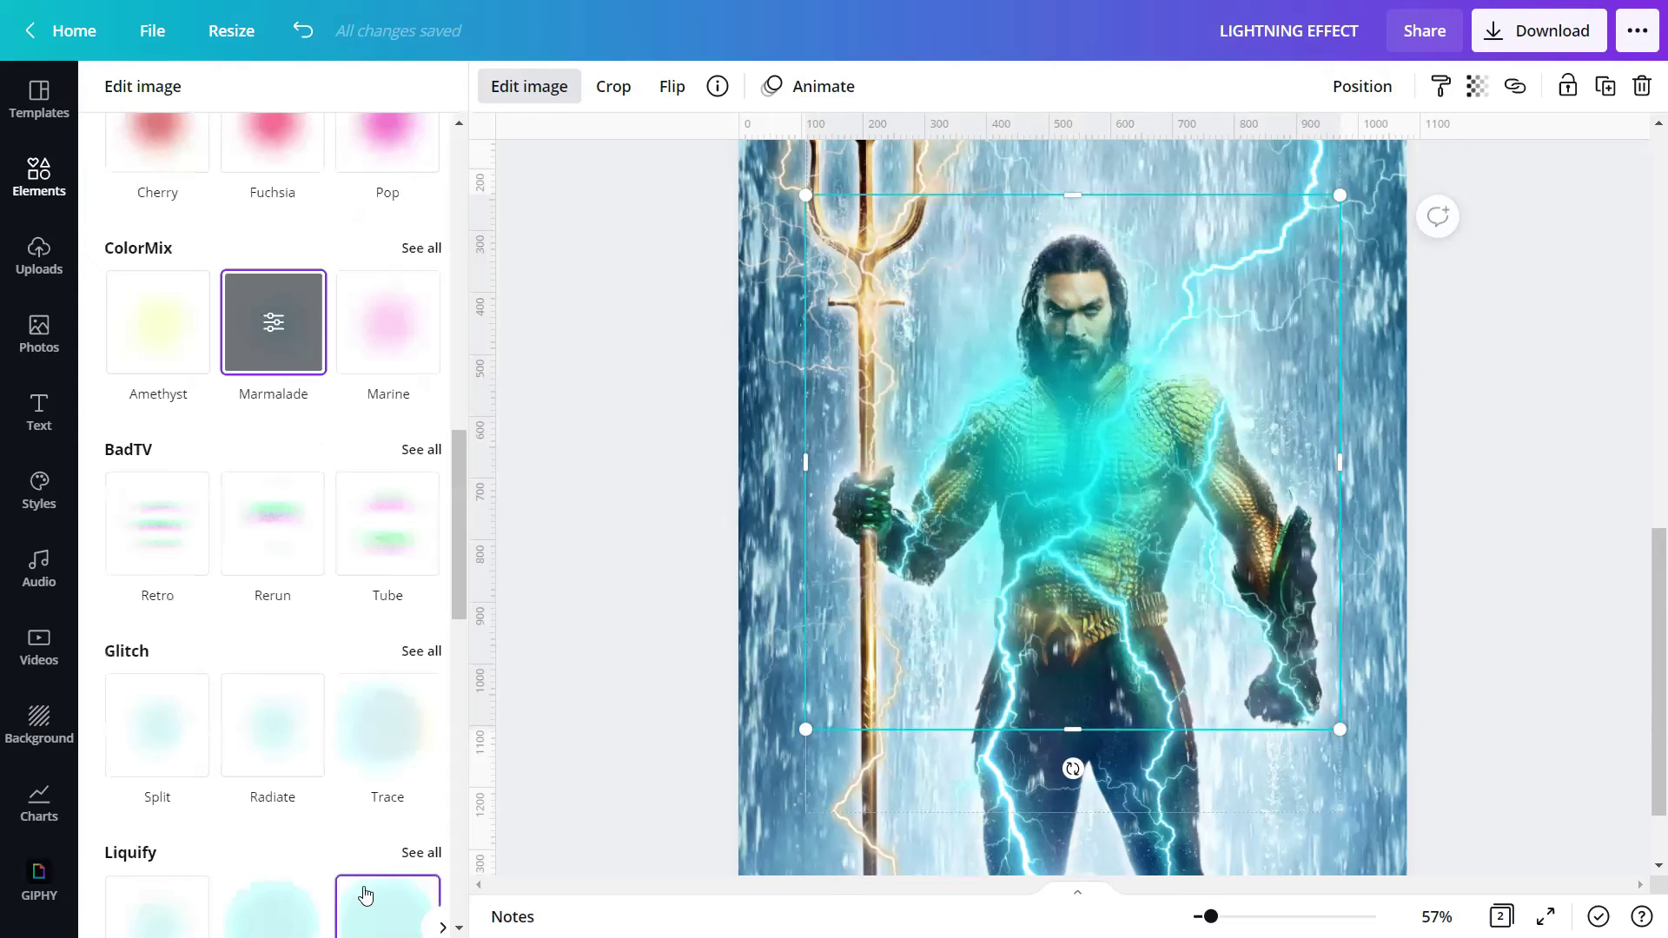
{"action": "key", "text": "Escape"}
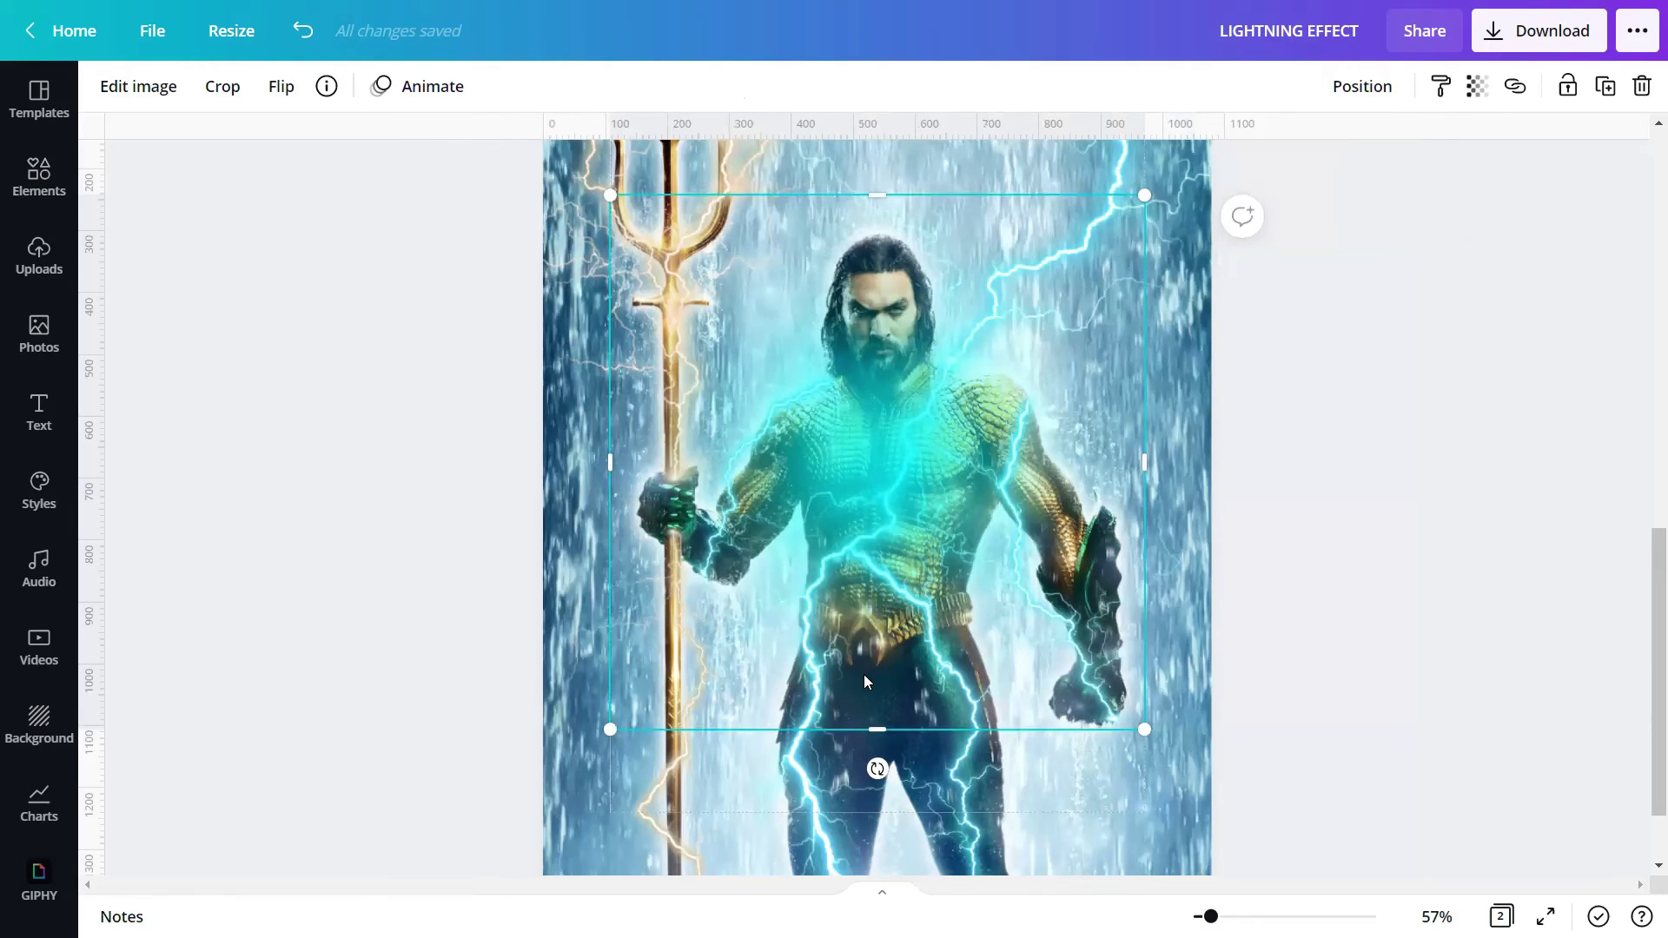
Step: Enlarge the blurred dot slightly beyond the page's side edges, centered on the man's torso, and send it behind the man cutout
{"action": "left_click_drag", "start_coordinate": [1144, 730], "coordinate": [1251, 815]}
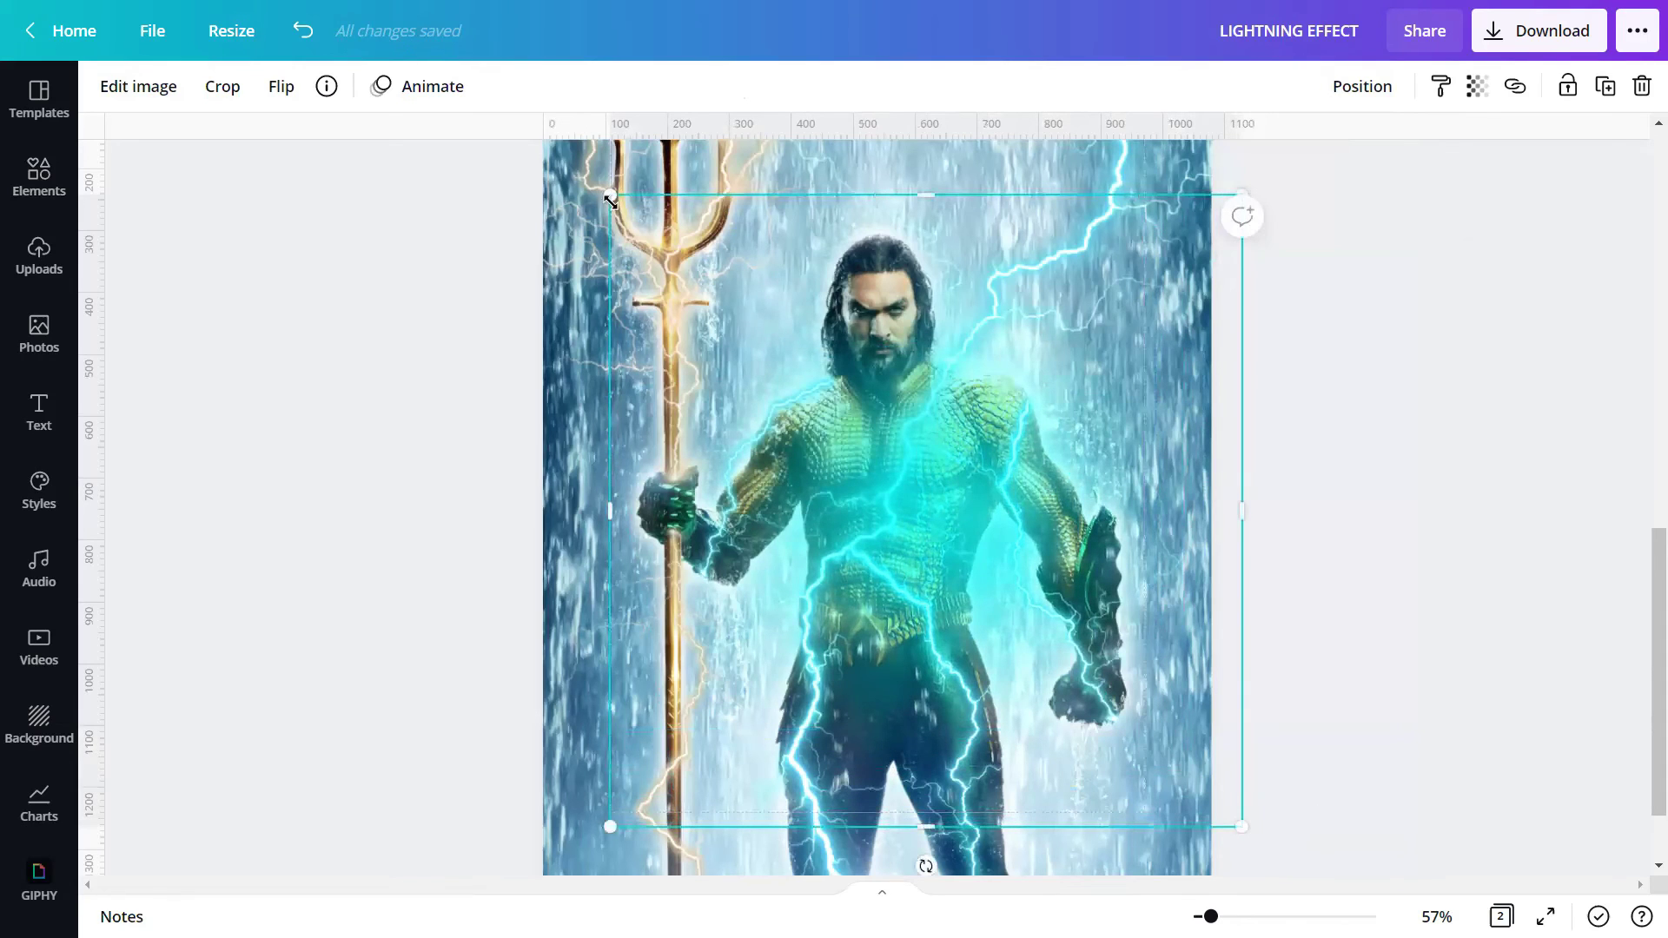
{"action": "left_click_drag", "start_coordinate": [596, 185], "coordinate": [469, 119]}
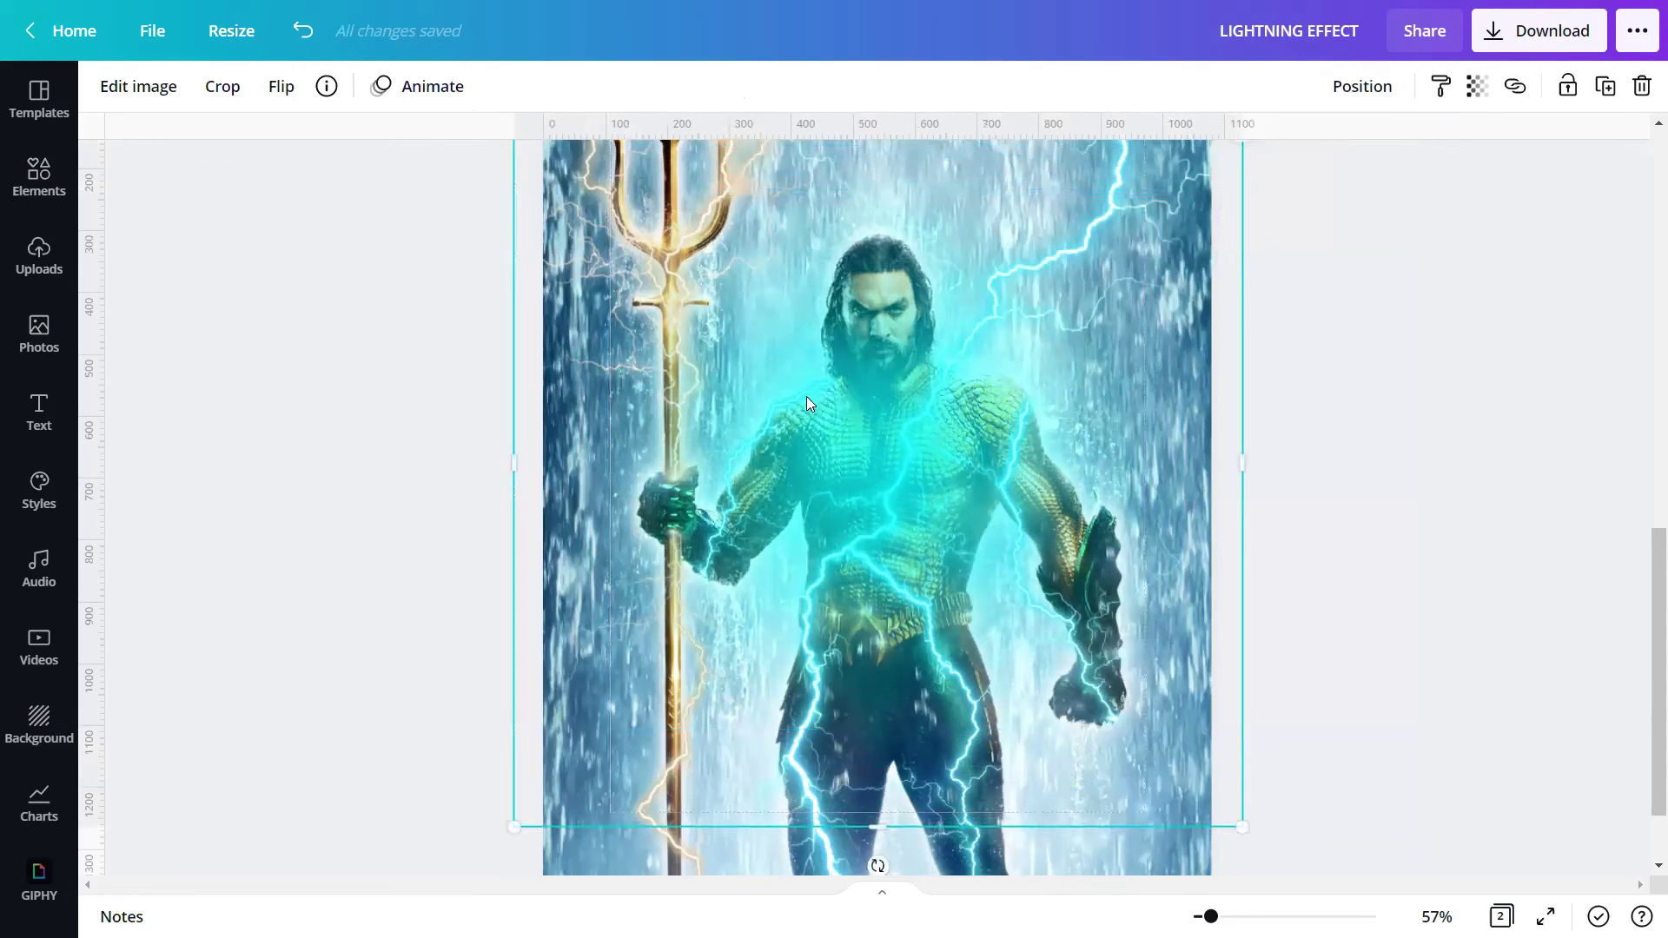
{"action": "left_click_drag", "start_coordinate": [836, 427], "coordinate": [834, 436]}
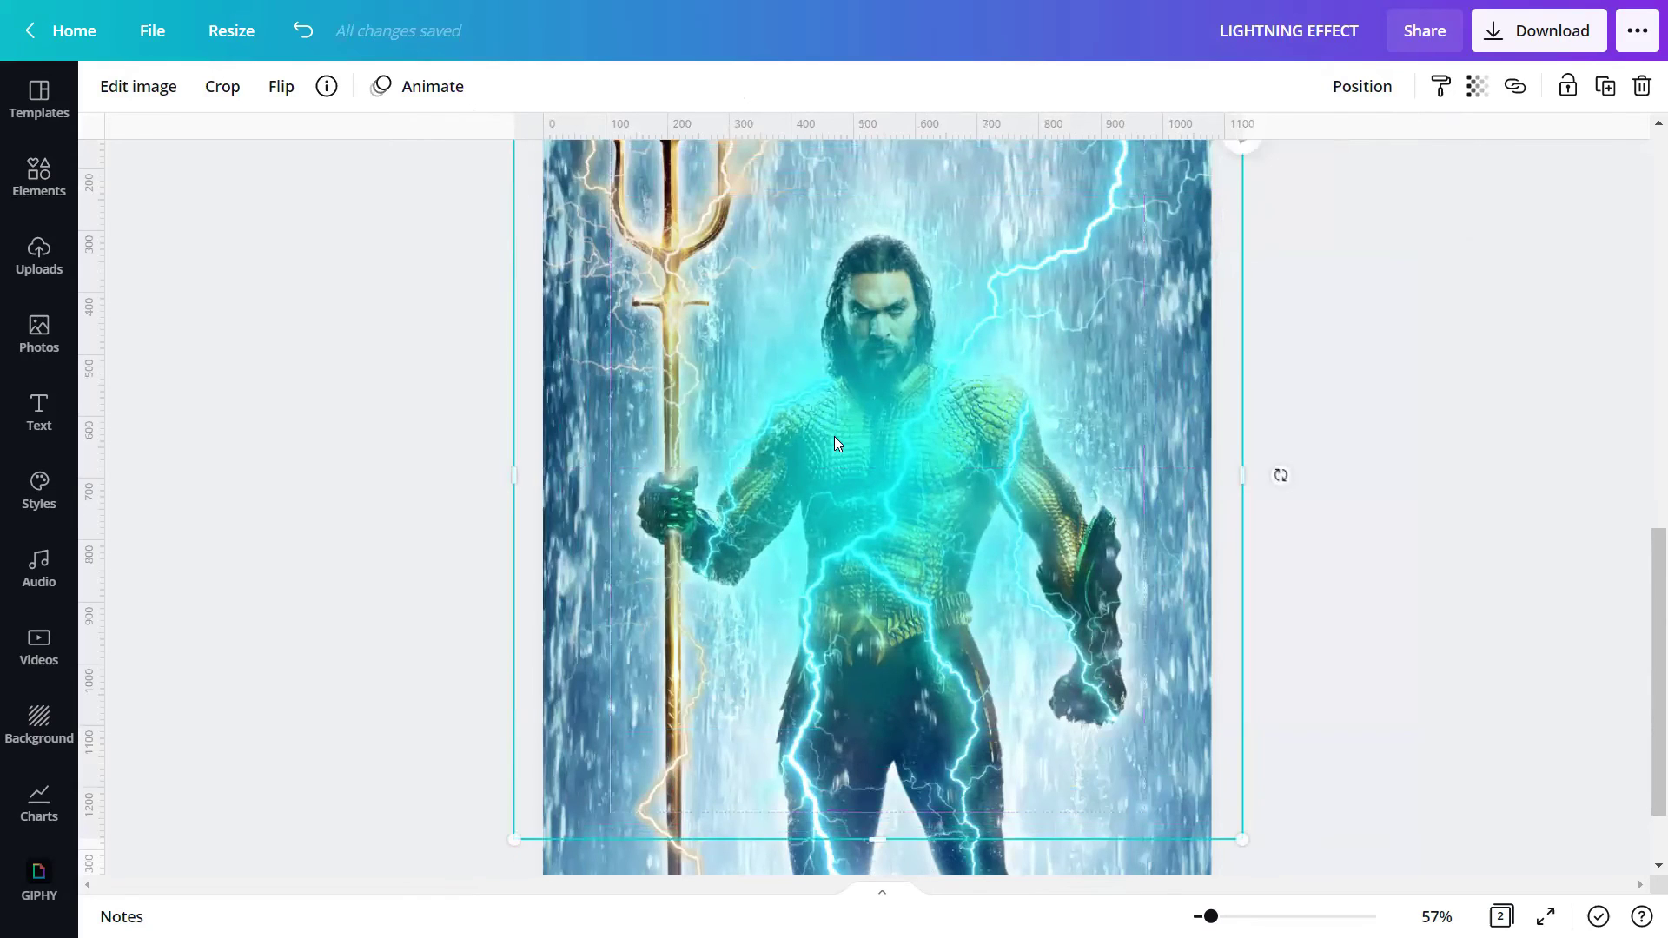
{"action": "right_click", "coordinate": [831, 488]}
{"action": "left_click", "coordinate": [925, 590]}
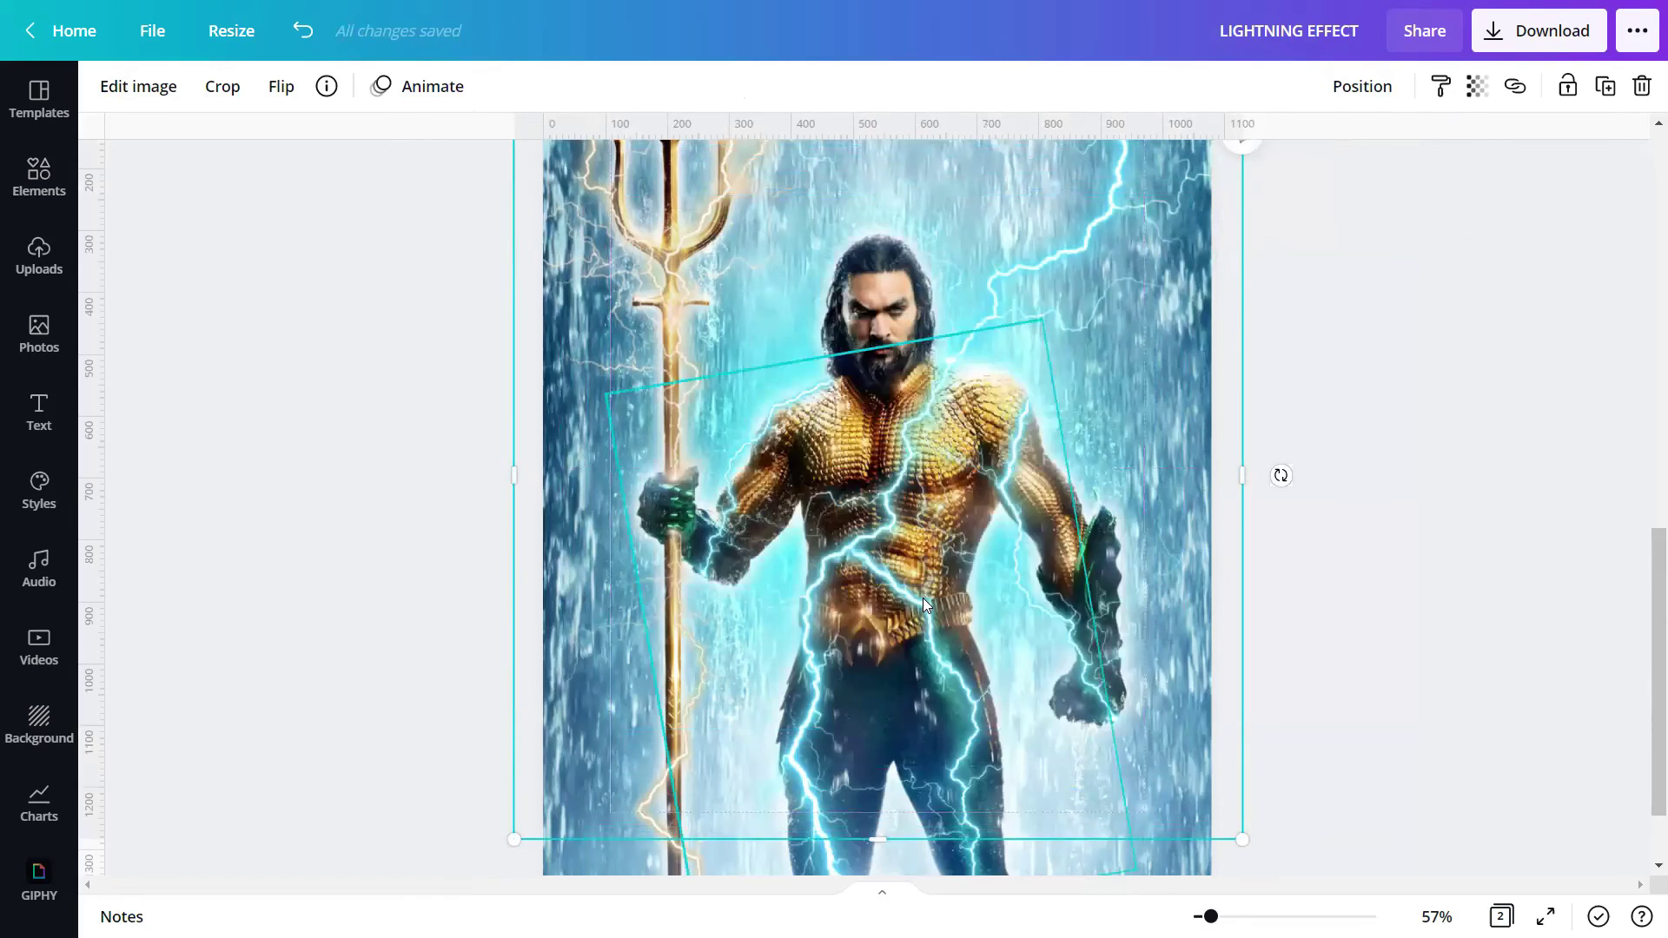
{"action": "left_click", "coordinate": [1330, 521]}
Step: Examine the turquoise glow around the man up close from head to legs, and view the whole design in full screen
{"action": "left_click_drag", "start_coordinate": [1210, 917], "coordinate": [1226, 916]}
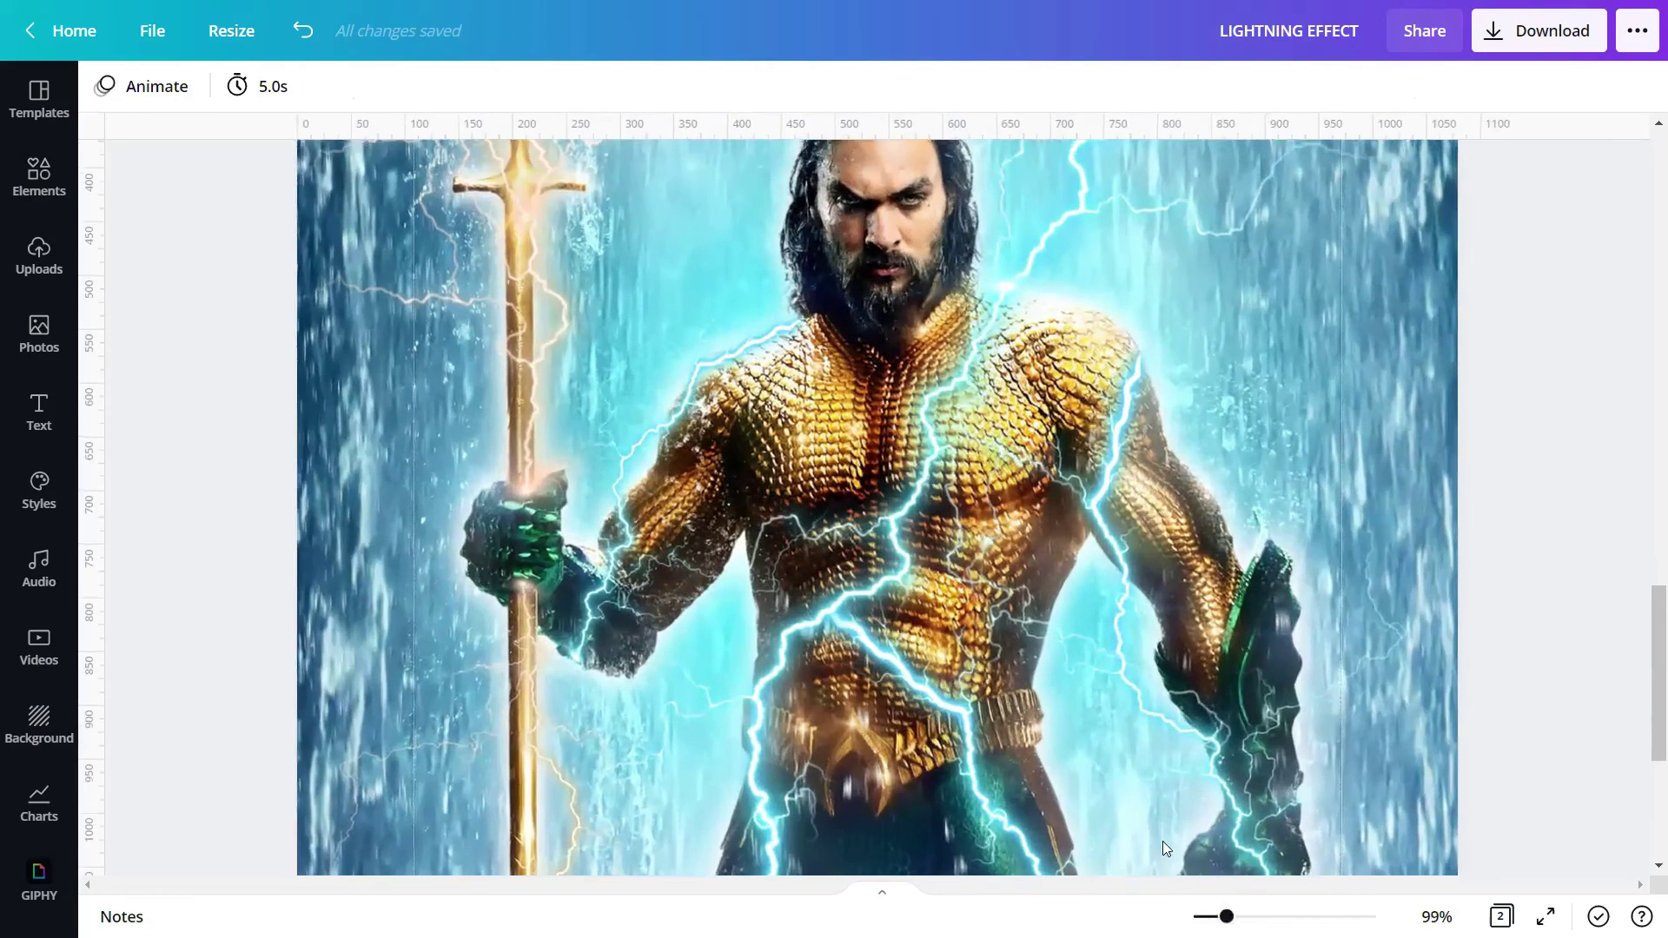
{"action": "scroll", "coordinate": [1056, 683], "scroll_direction": "up", "scroll_amount": 2}
{"action": "scroll", "coordinate": [1055, 678], "scroll_direction": "up", "scroll_amount": 1}
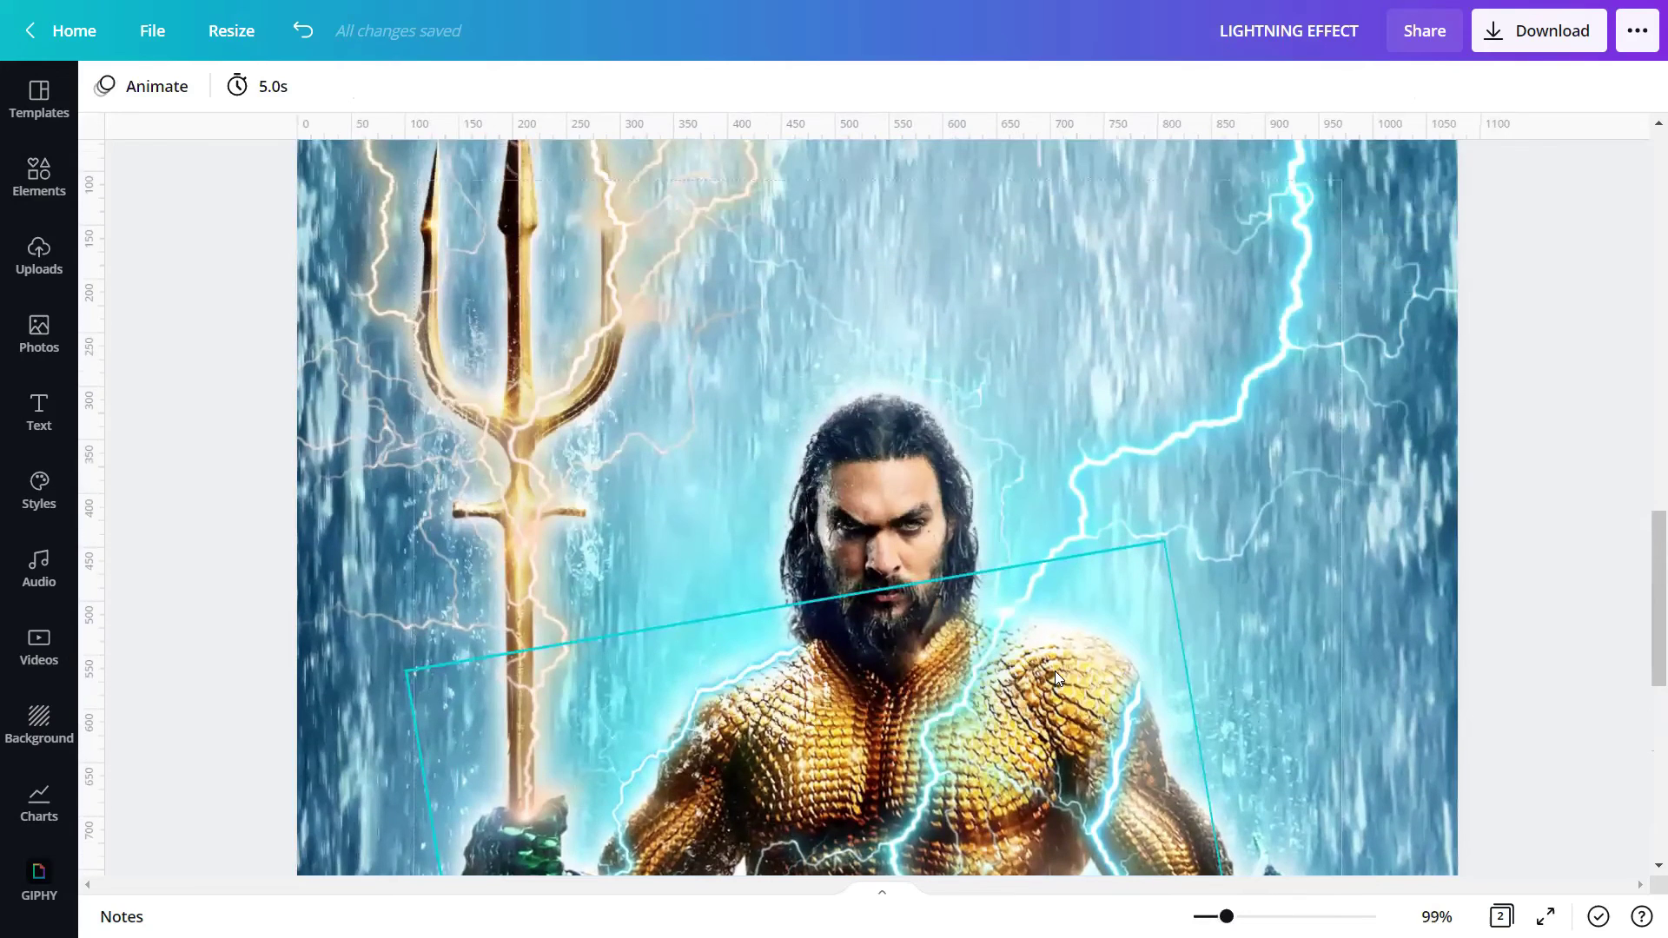
{"action": "scroll", "coordinate": [1055, 674], "scroll_direction": "up", "scroll_amount": 2}
{"action": "scroll", "coordinate": [1055, 671], "scroll_direction": "down", "scroll_amount": 6}
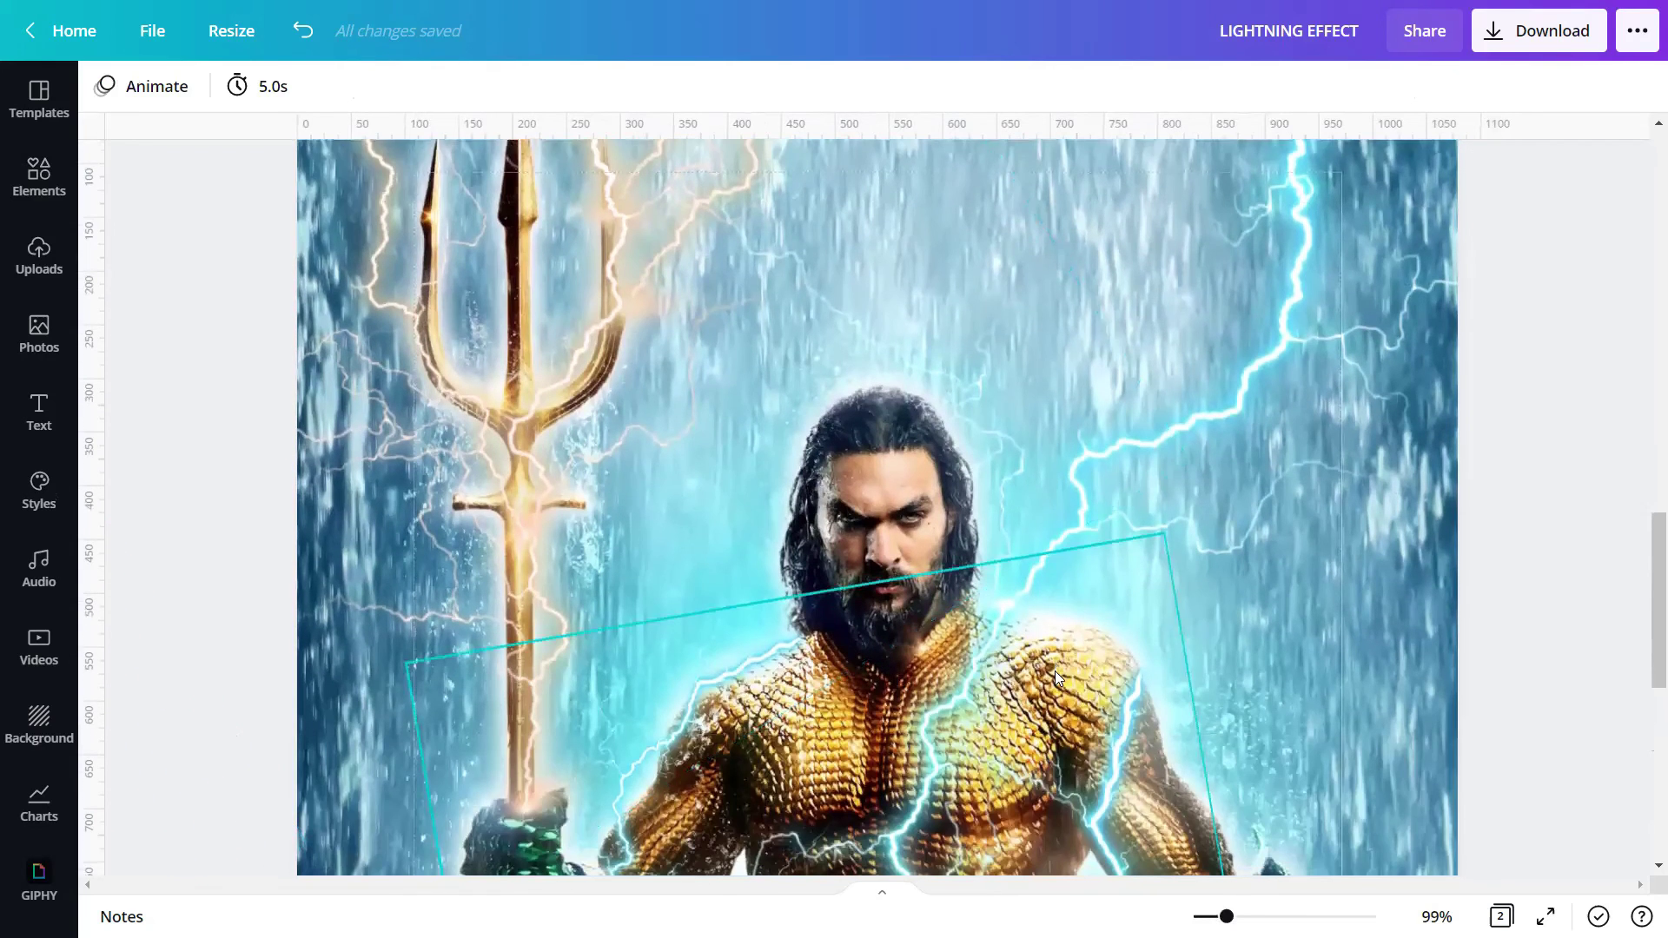
{"action": "scroll", "coordinate": [1054, 674], "scroll_direction": "down", "scroll_amount": 5}
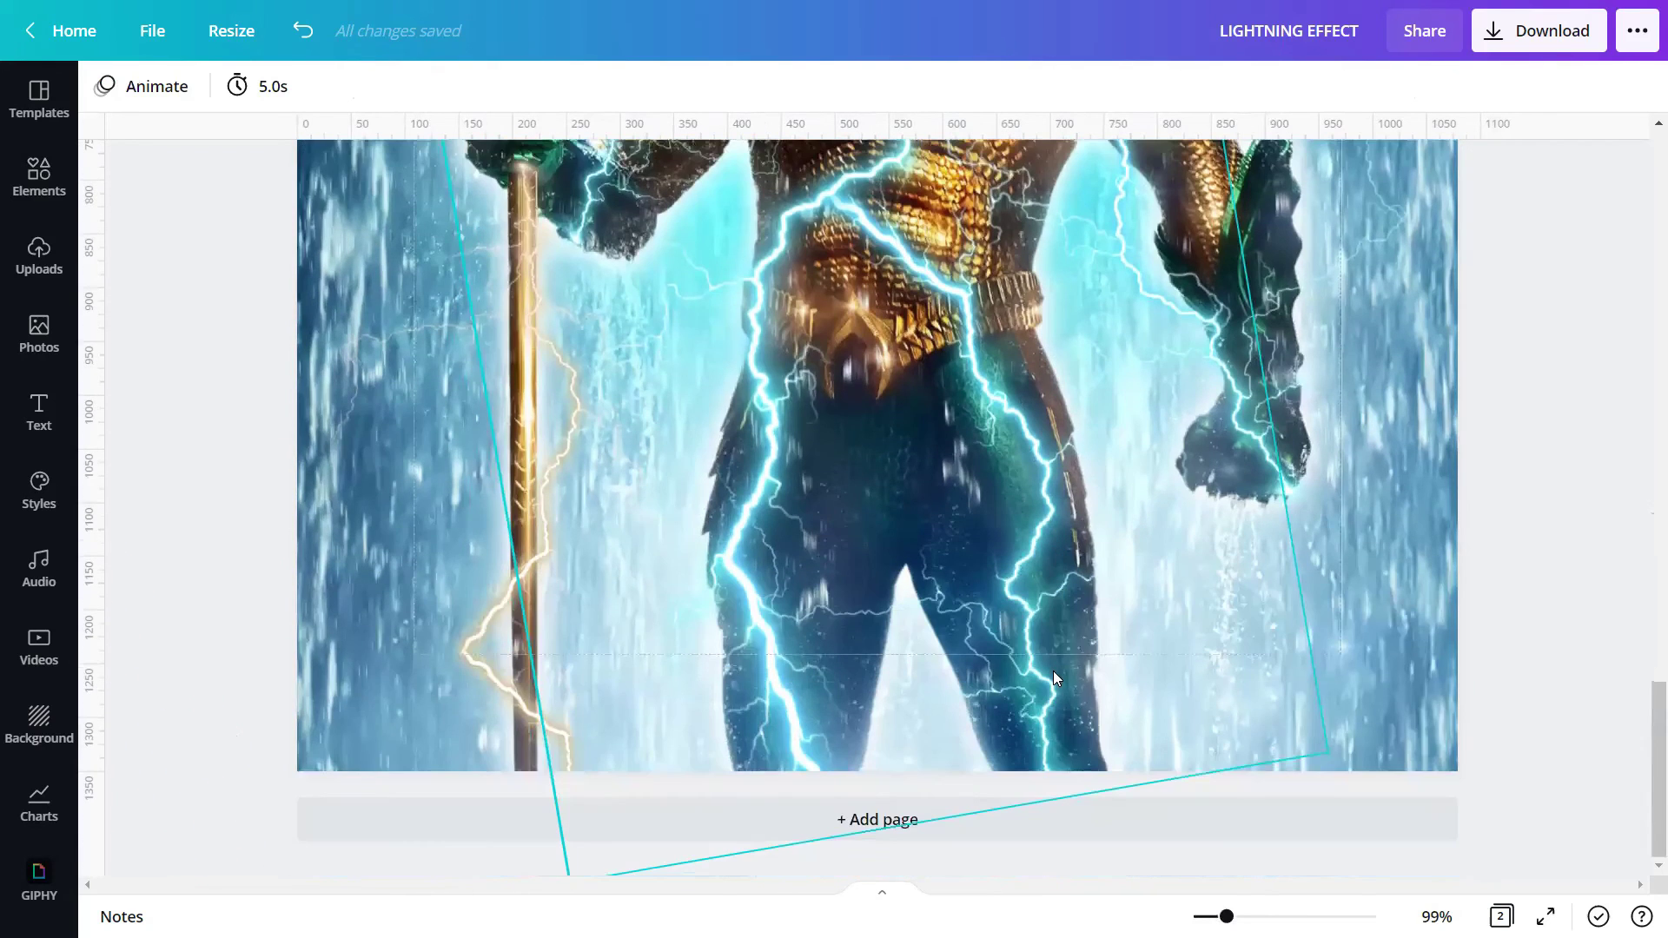
{"action": "left_click_drag", "start_coordinate": [1226, 917], "coordinate": [1207, 916]}
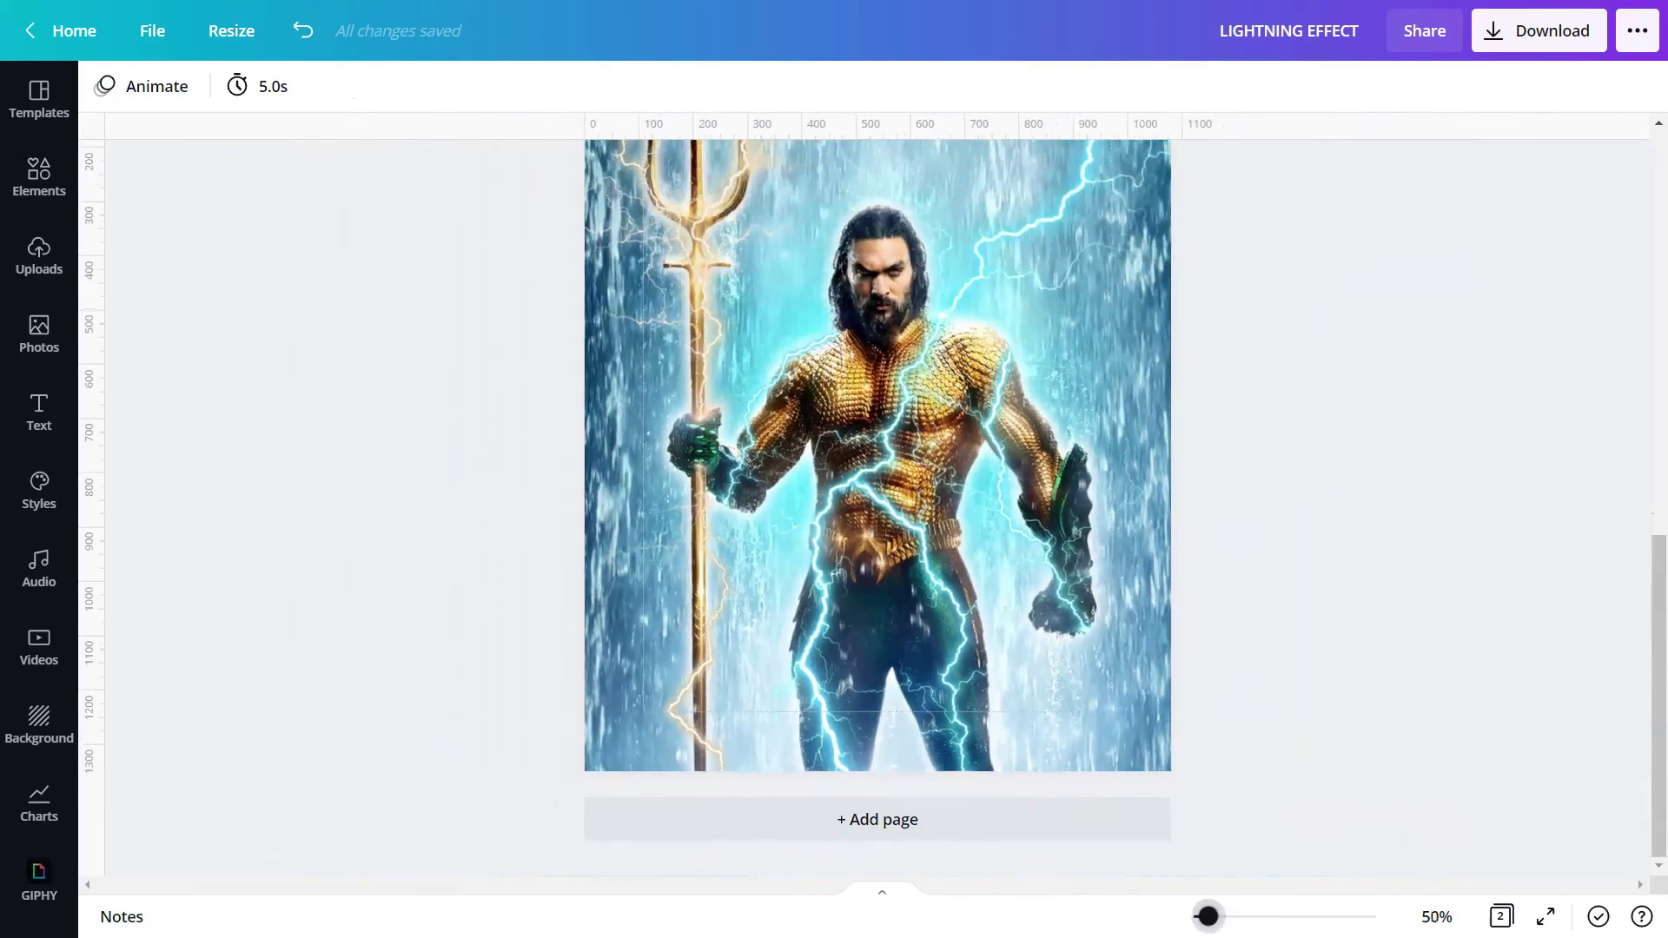
{"action": "scroll", "coordinate": [1204, 843], "scroll_direction": "up", "scroll_amount": 2}
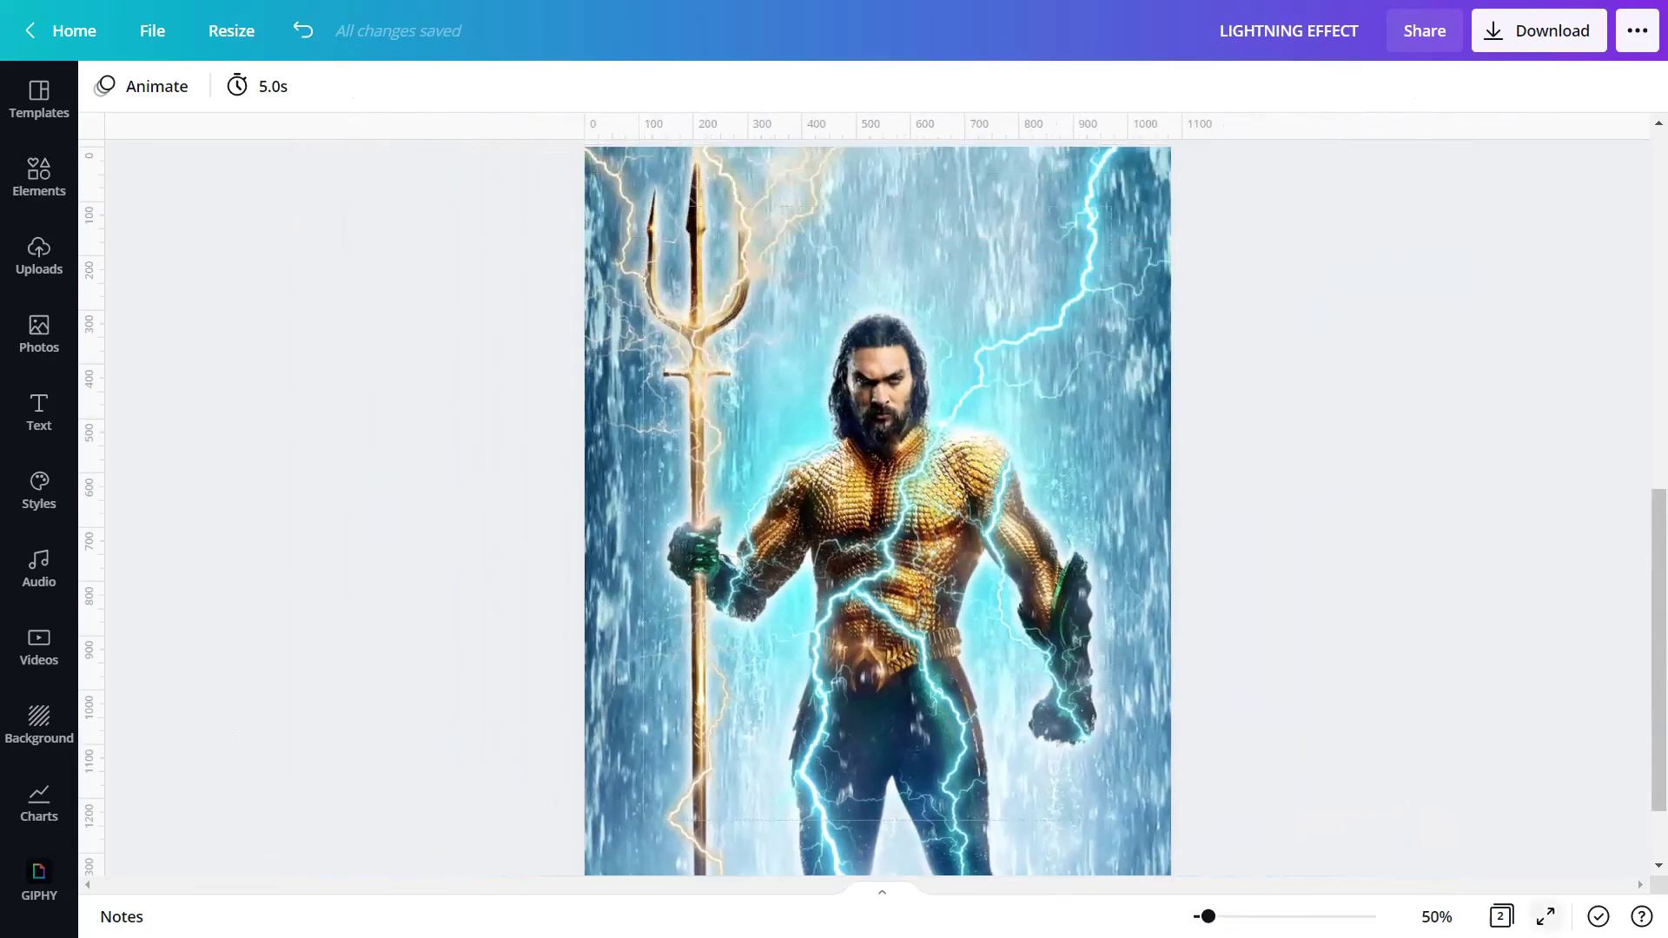
{"action": "left_click", "coordinate": [1546, 916]}
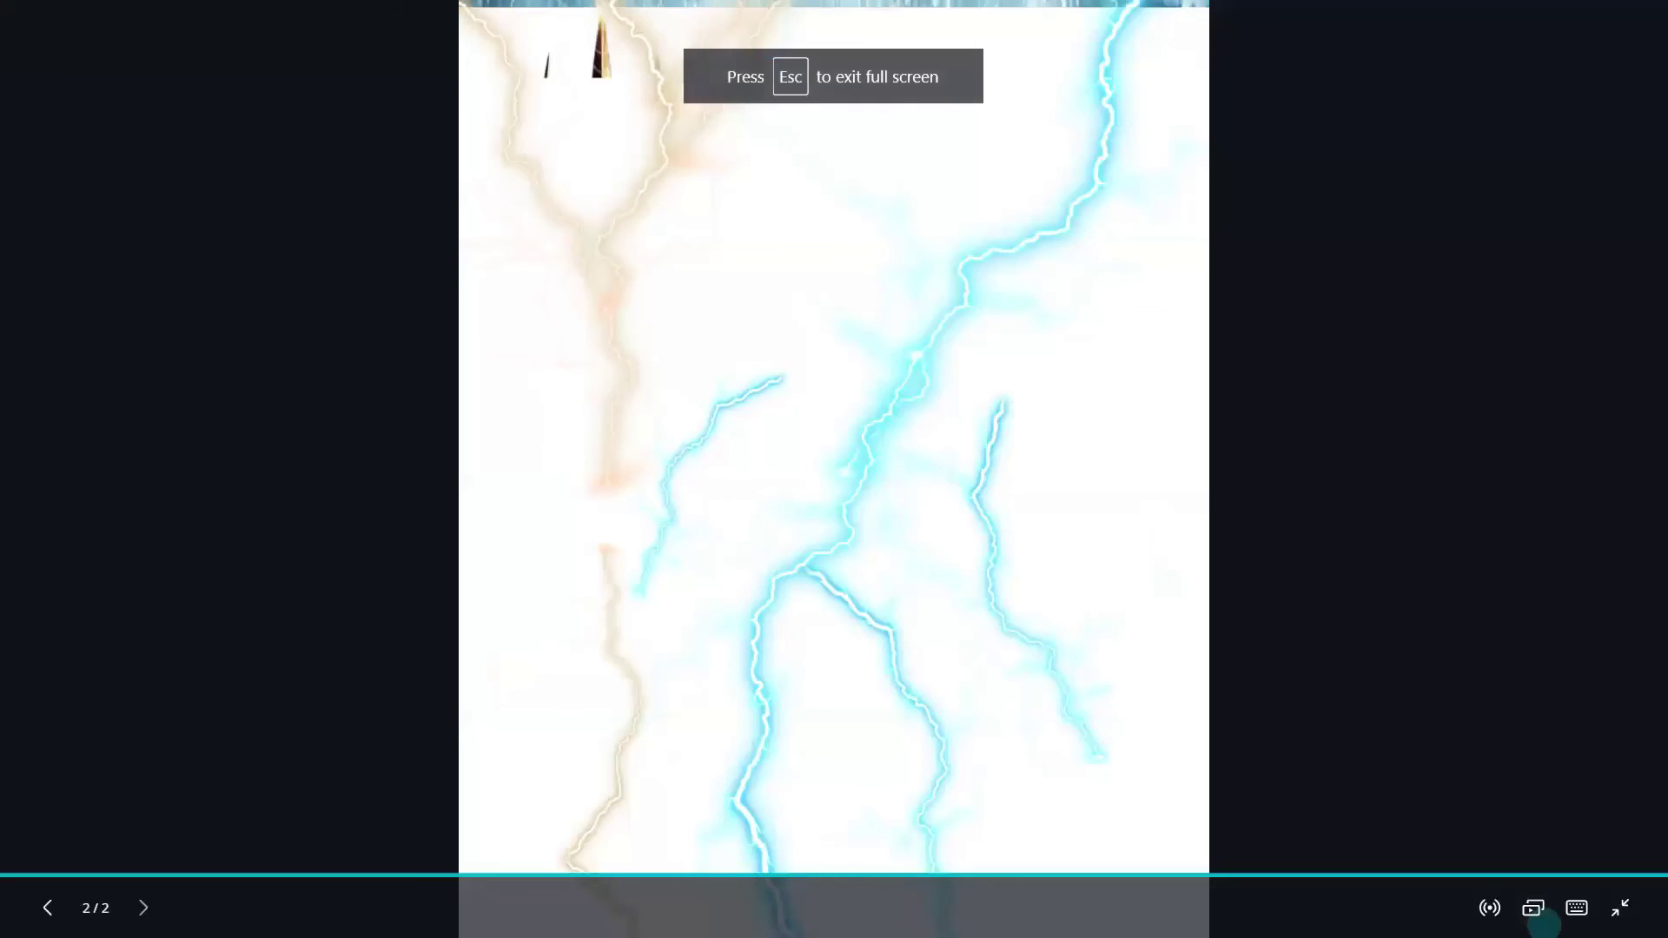